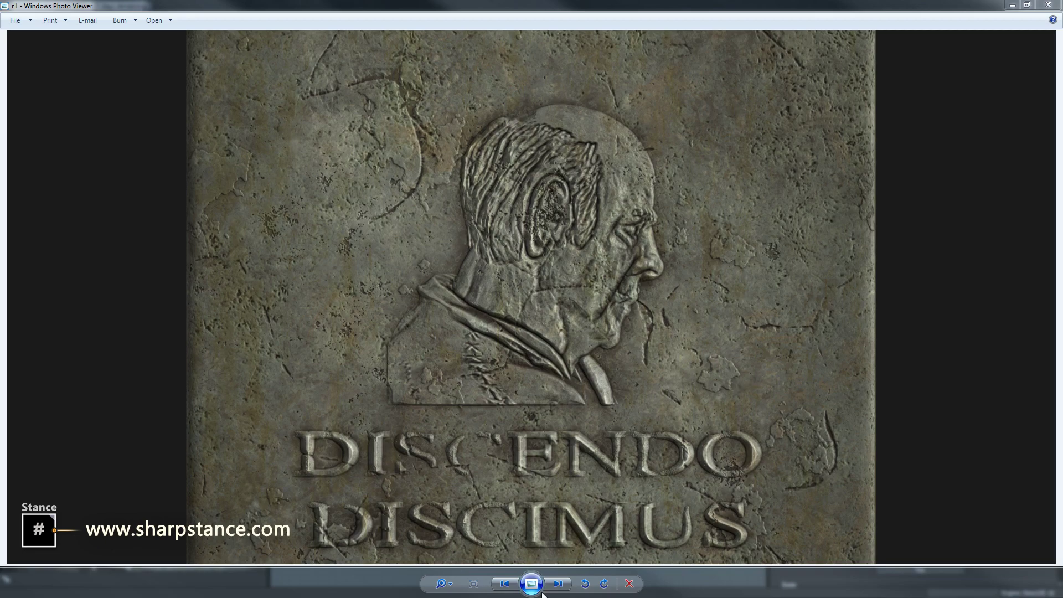
Look through the plaque renders r2, r3 and r4 in stone and gold, and close the image viewer
left_click(560, 583)
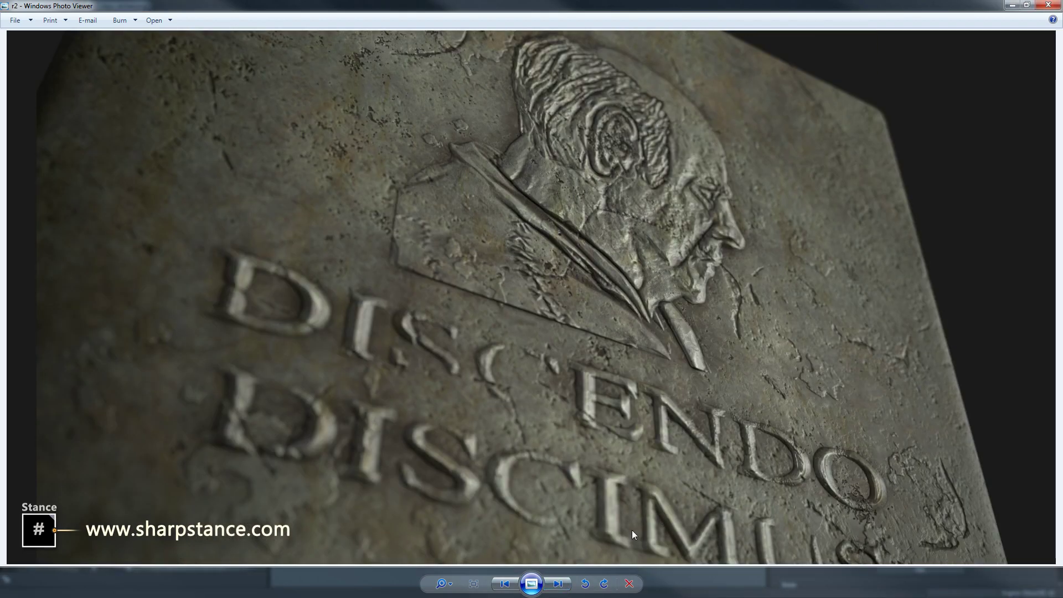
left_click(558, 584)
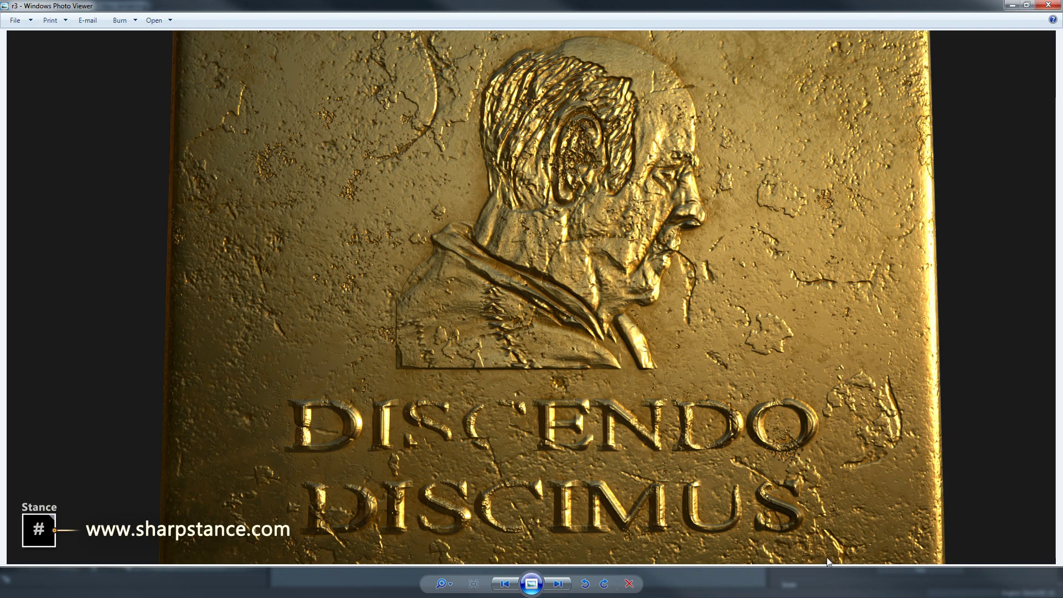
left_click(558, 583)
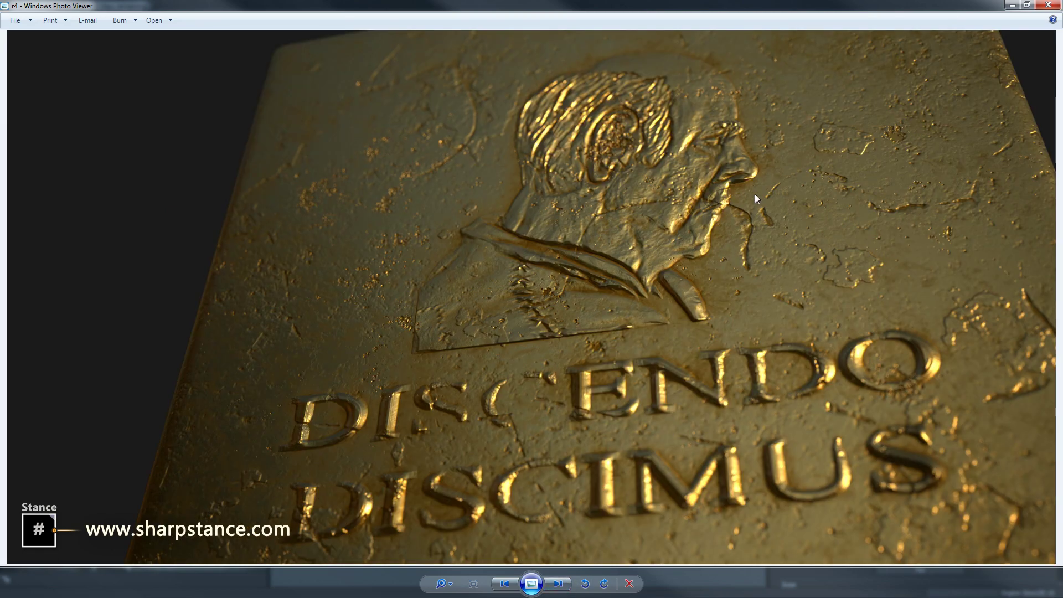
left_click(1048, 5)
Examine the embossed stone node graph and the plaque in the 3D view in Substance Designer
middle_click_drag(481, 207, 479, 182)
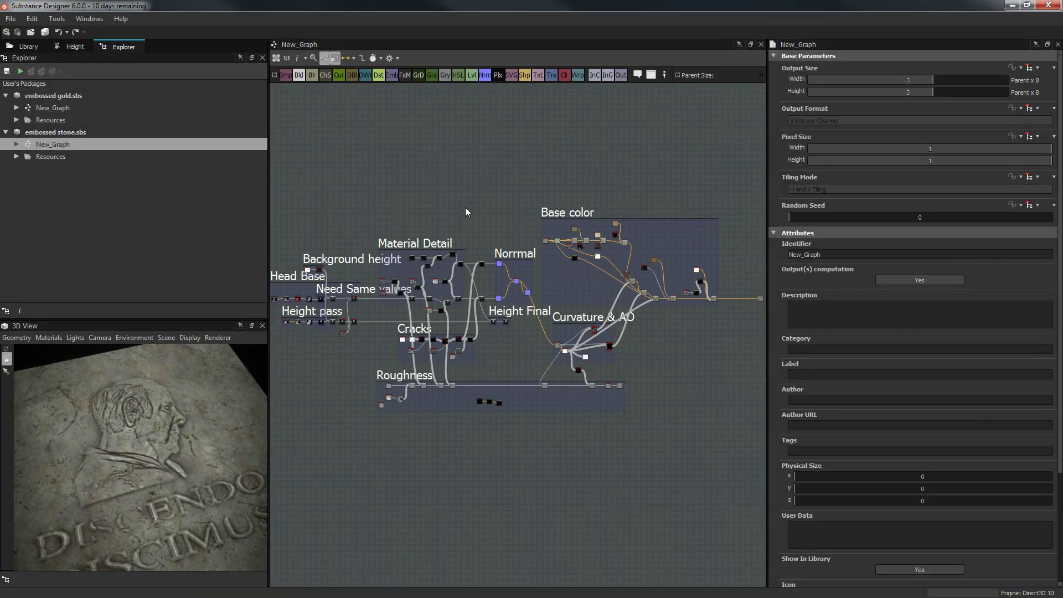
left_click_drag(164, 478, 172, 418)
middle_click_drag(349, 430, 370, 428)
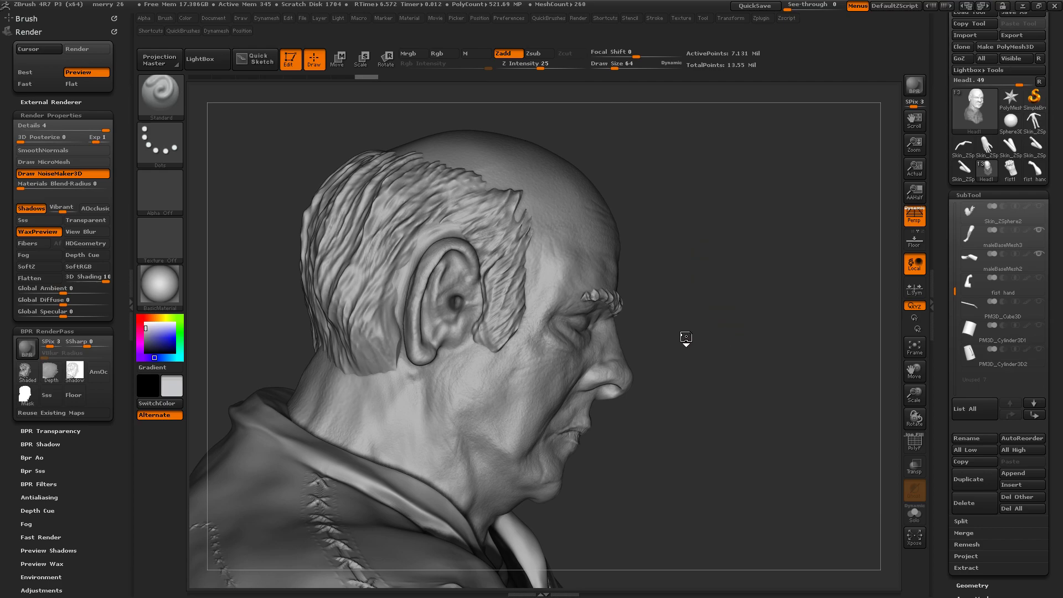
Switch to ZBrush and turn on visibility of all subtools of the seated man sculpt
left_click_drag(729, 456, 729, 473)
mouse_move(720, 413)
left_mouse_down("alt")
mouse_move(554, 355)
mouse_move(531, 294)
mouse_move(752, 201)
left_mouse_up("alt")
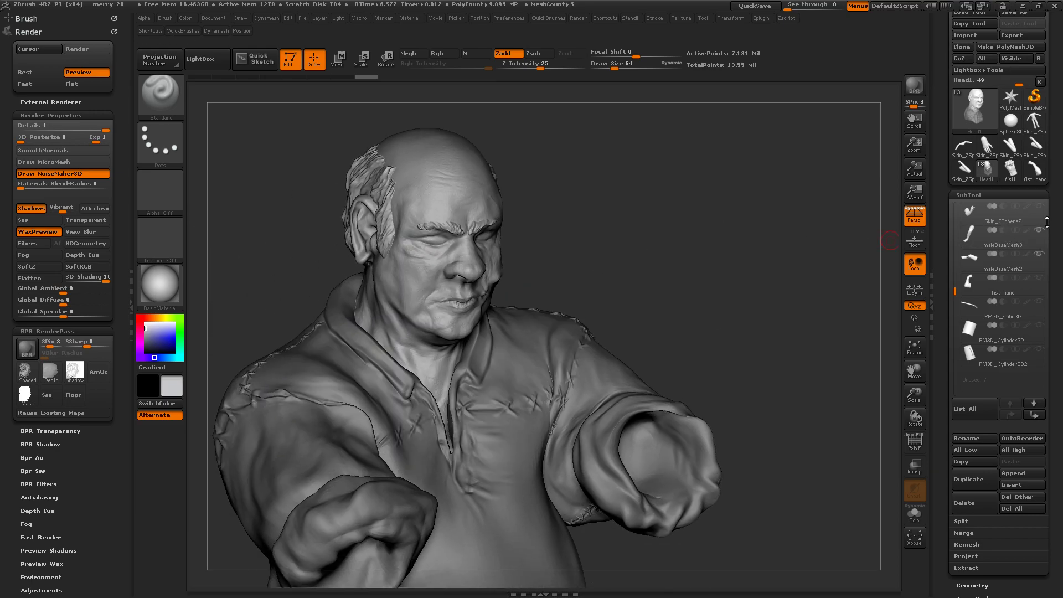
left_click(1019, 257)
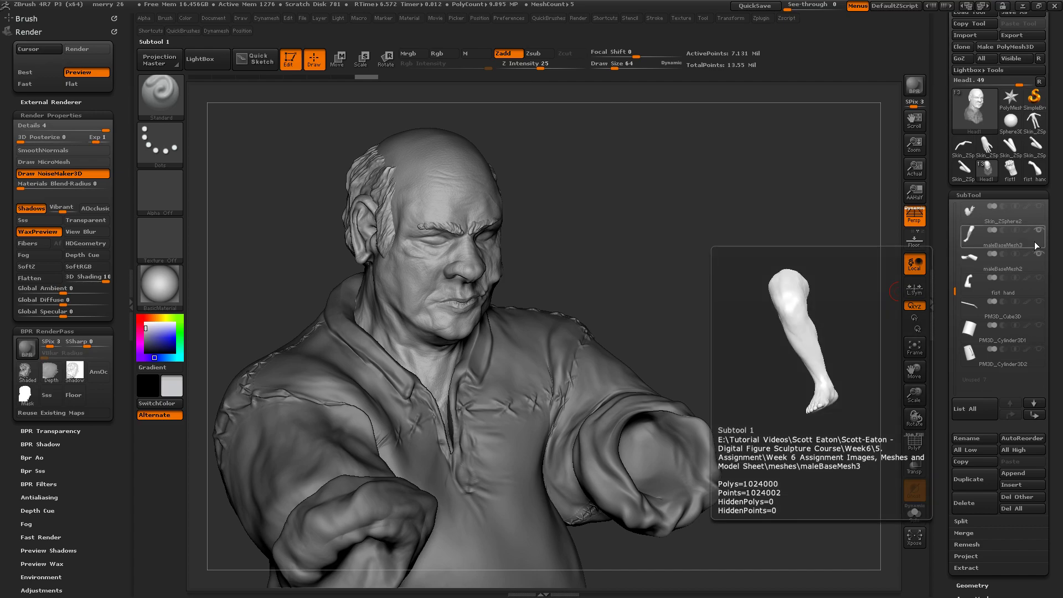
left_click_drag(956, 290, 957, 206)
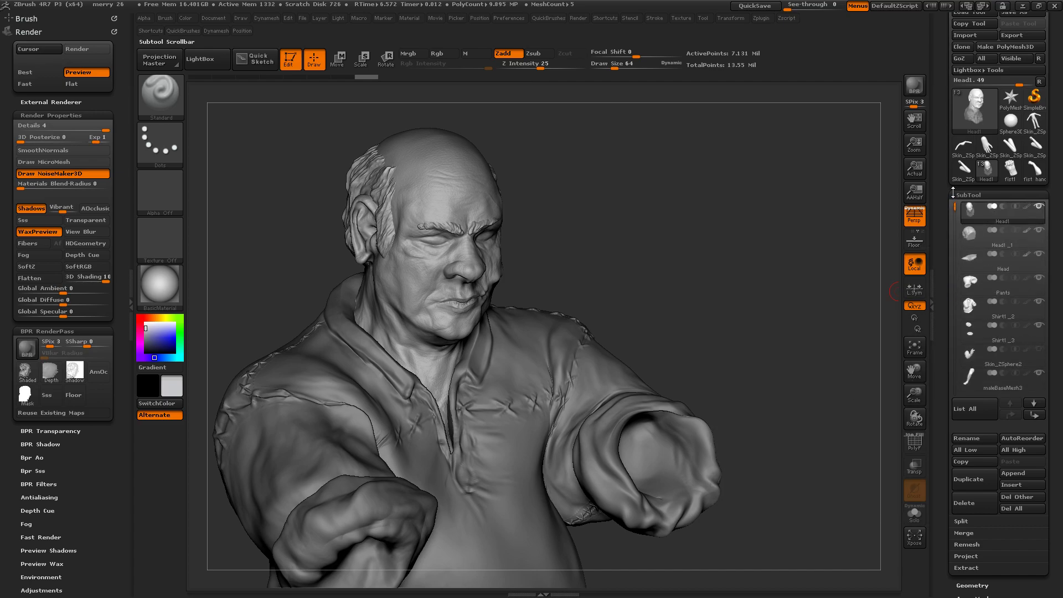
left_click(1040, 206)
left_click(1039, 206)
left_click_drag(637, 251, 669, 132)
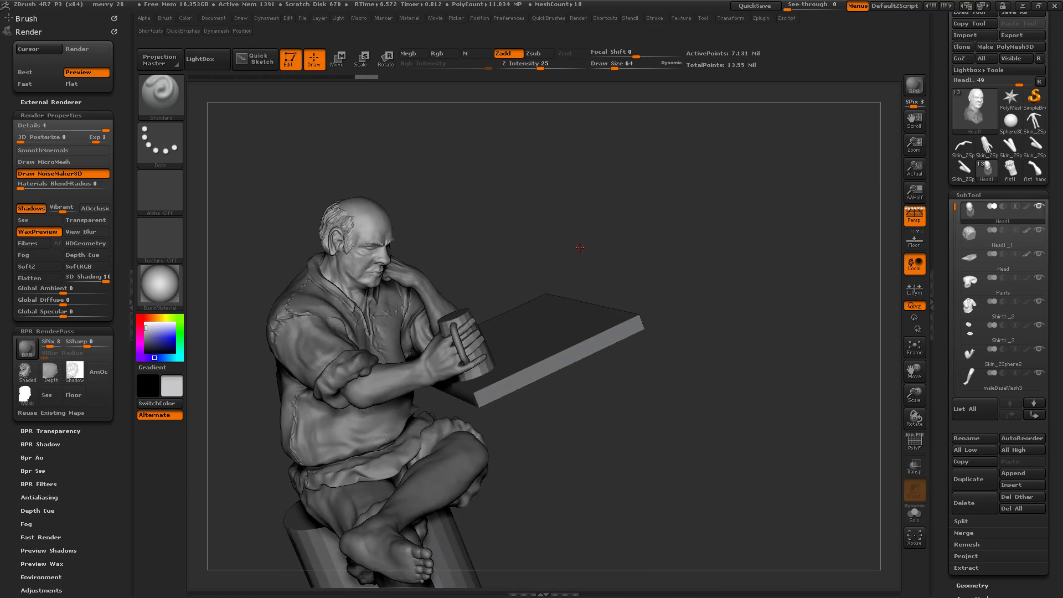
Frame the sculpt's head close up in near-profile and render it with BPR for the render passes
left_click_drag(498, 234, 686, 207, "alt")
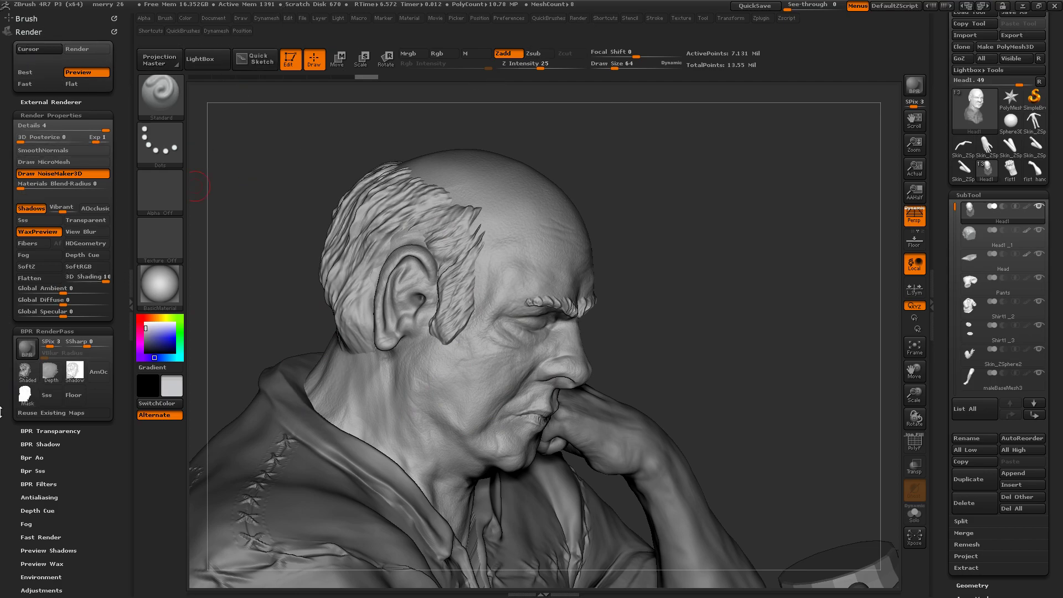
left_click(27, 348)
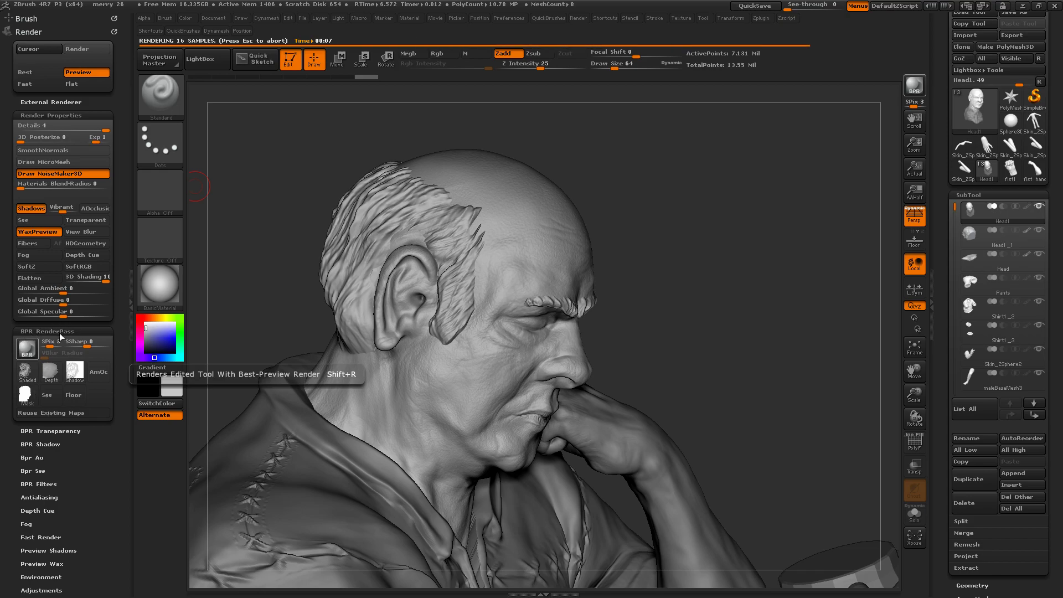
mouse_move(27, 377)
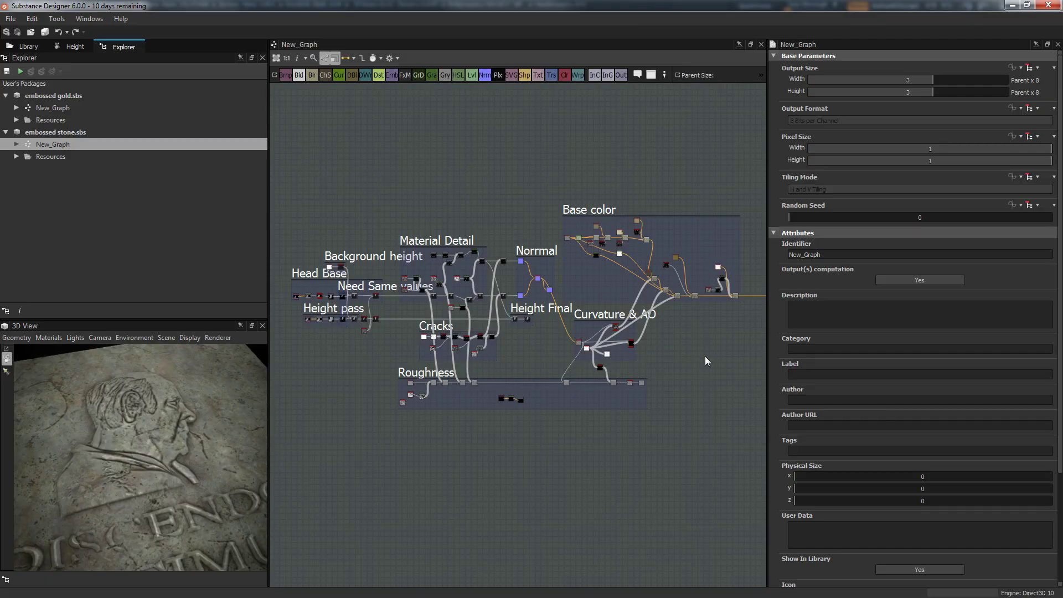
Switch back to Substance Designer and display the Head Base frame's BPR_Render bitmap in the 2D view
middle_click_drag(514, 188, 599, 164)
scroll(454, 222, "up", 5)
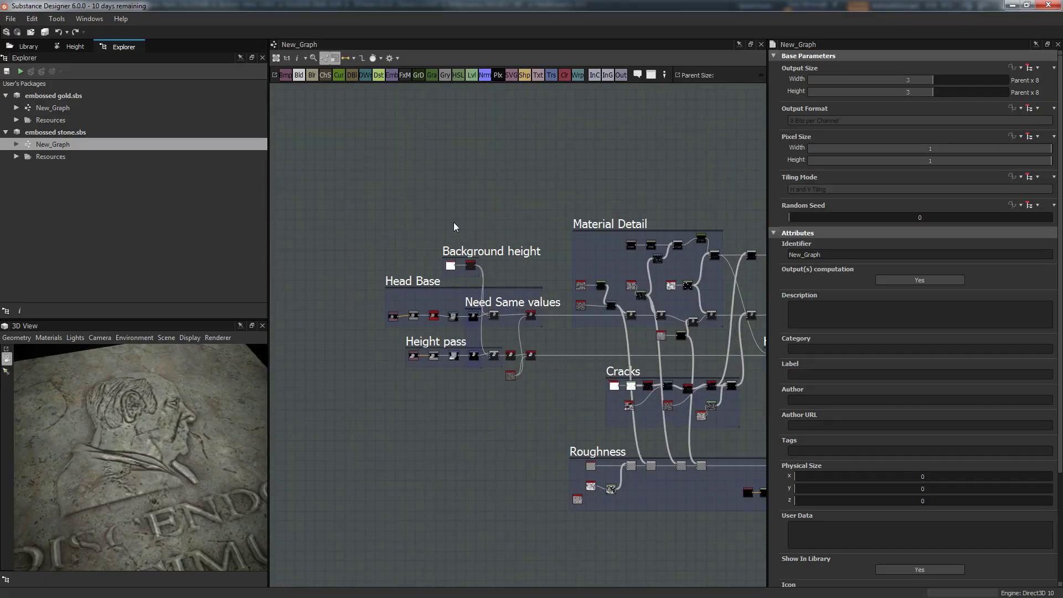
middle_click_drag(453, 222, 528, 177)
scroll(527, 177, "up", 4)
middle_click_drag(413, 232, 533, 128)
scroll(523, 143, "up", 3)
scroll(484, 183, "down", 3)
left_click_drag(445, 301, 472, 298)
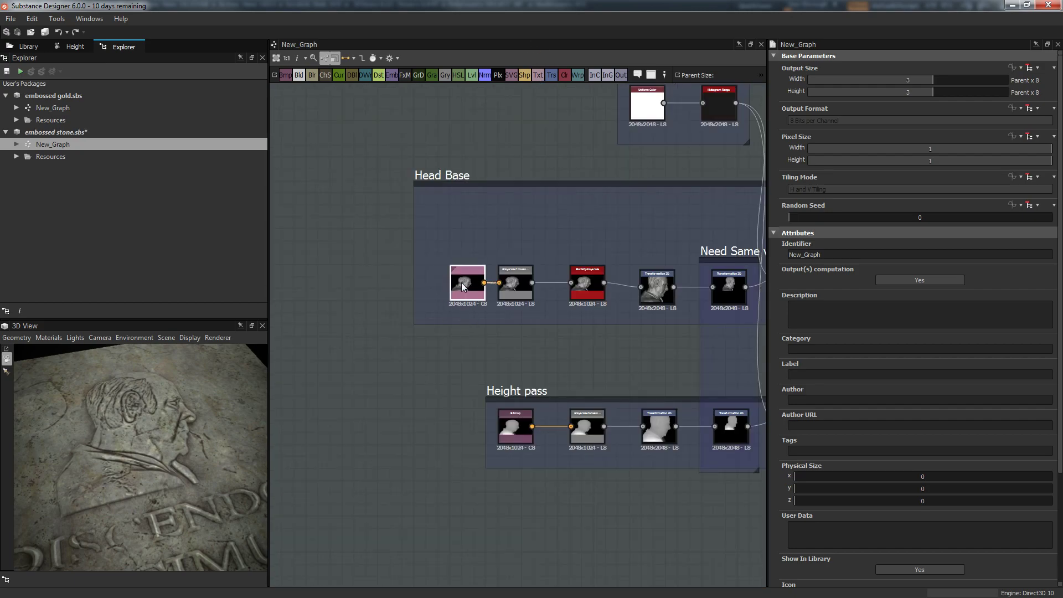
left_click(75, 46)
scroll(155, 187, "up", 2)
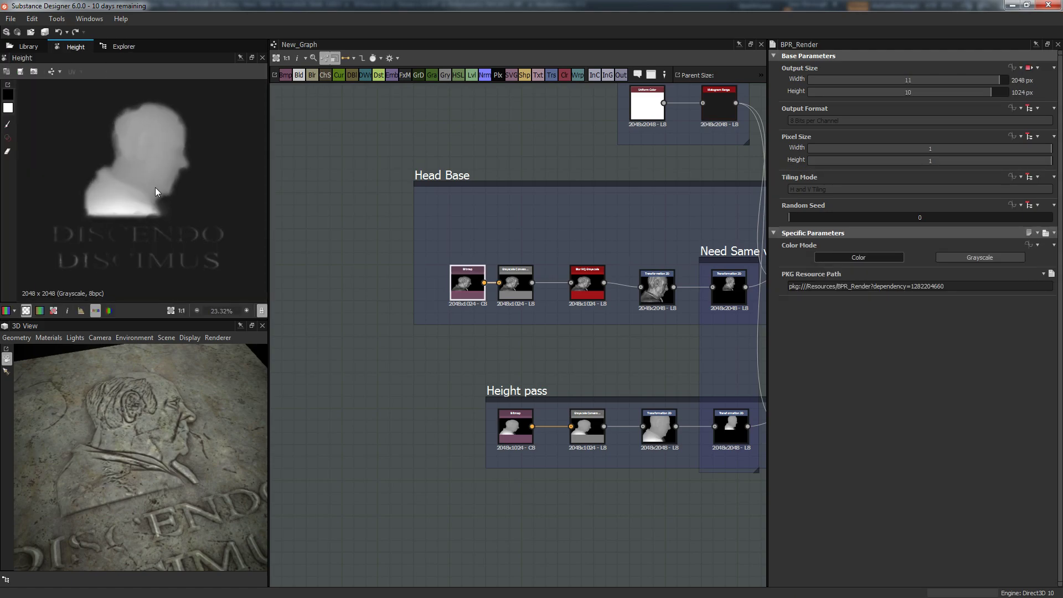
scroll(111, 191, "up", 1)
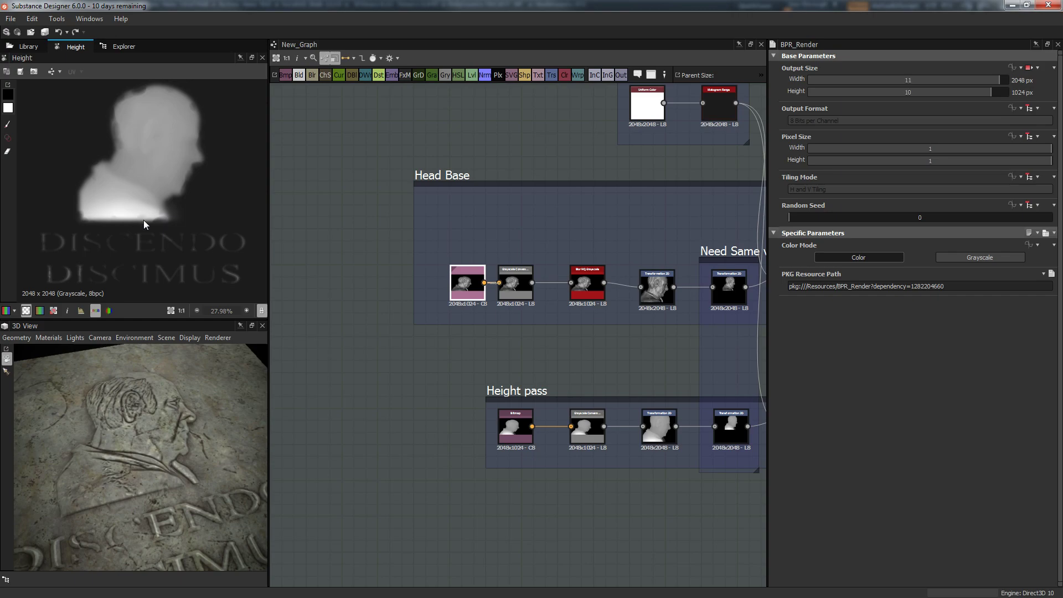
scroll(145, 221, "down", 1)
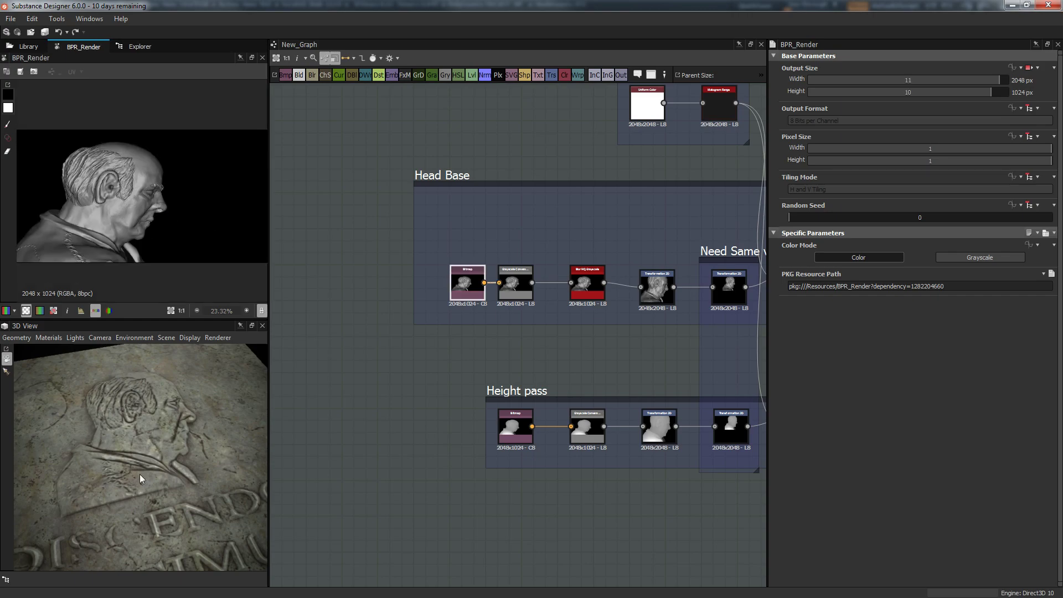
Move the Head Base bitmap node farther away from the Grayscale Conversion node
middle_click_drag(382, 362, 330, 362)
left_click_drag(404, 289, 380, 286)
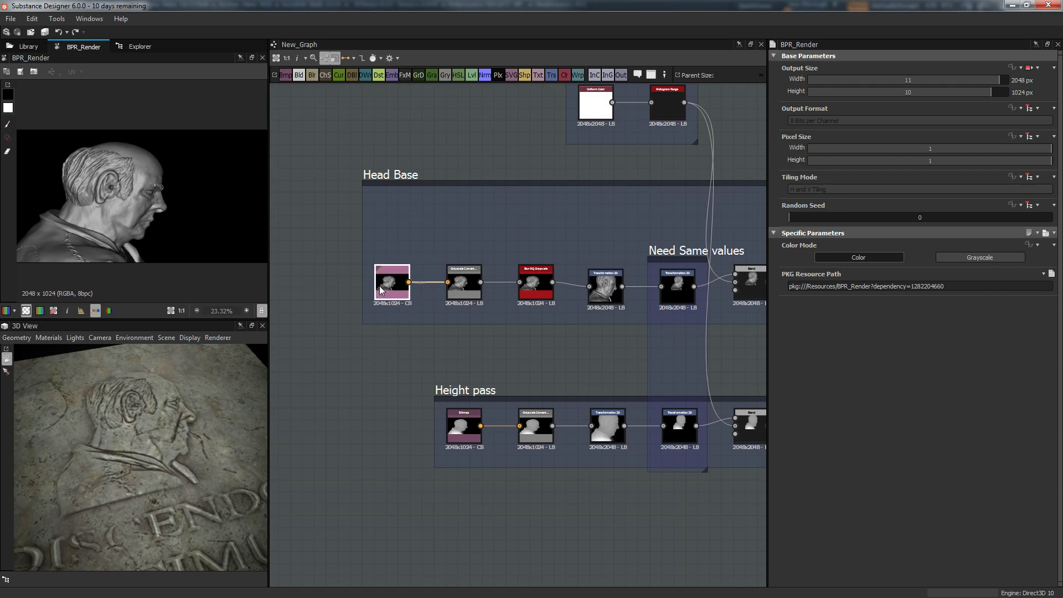
middle_click_drag(380, 367, 355, 380)
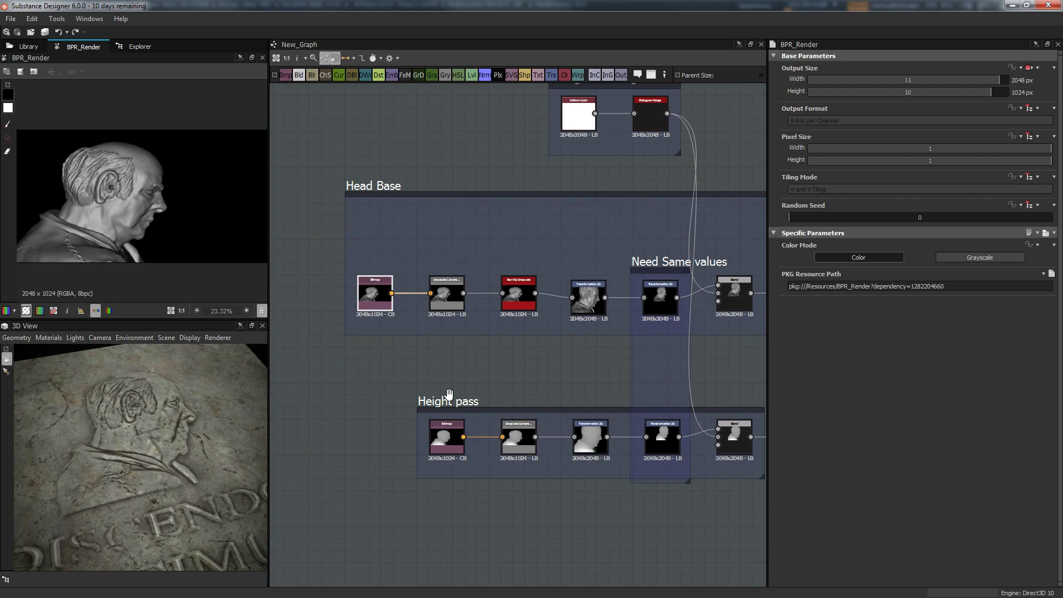
Select the Height pass bitmap to check its BPR_Depth resource against the head render in the 2D view
middle_click_drag(449, 394, 439, 344)
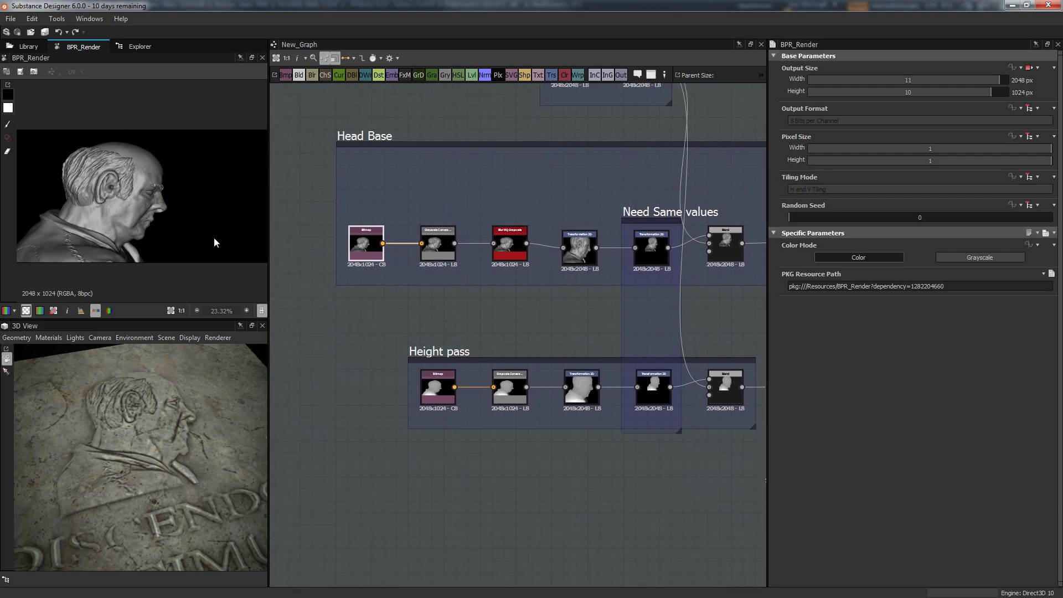
scroll(182, 234, "down", 1)
scroll(183, 235, "up", 1)
left_click(433, 385)
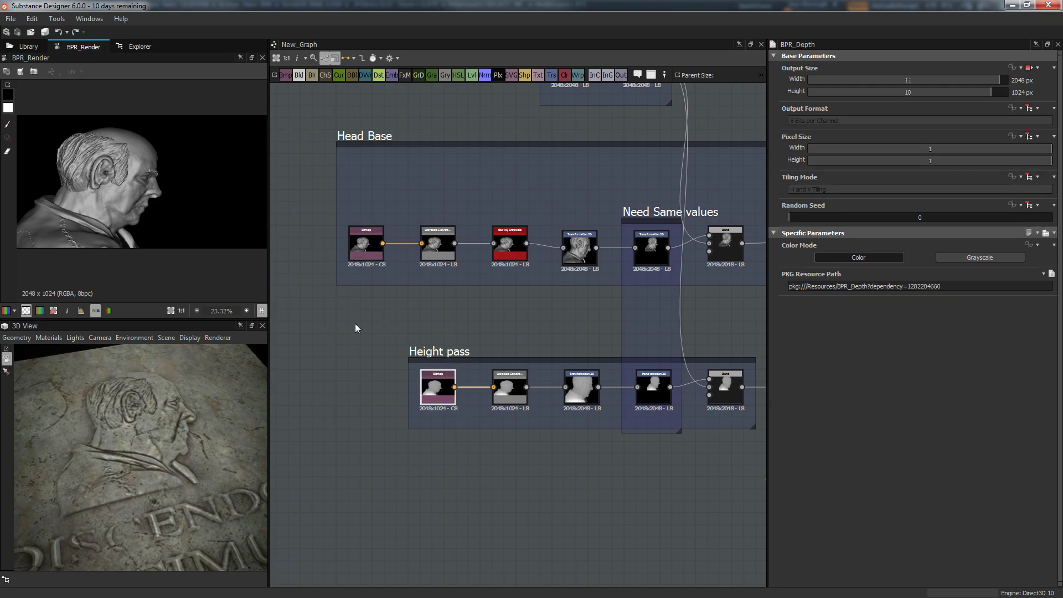
left_click(418, 378)
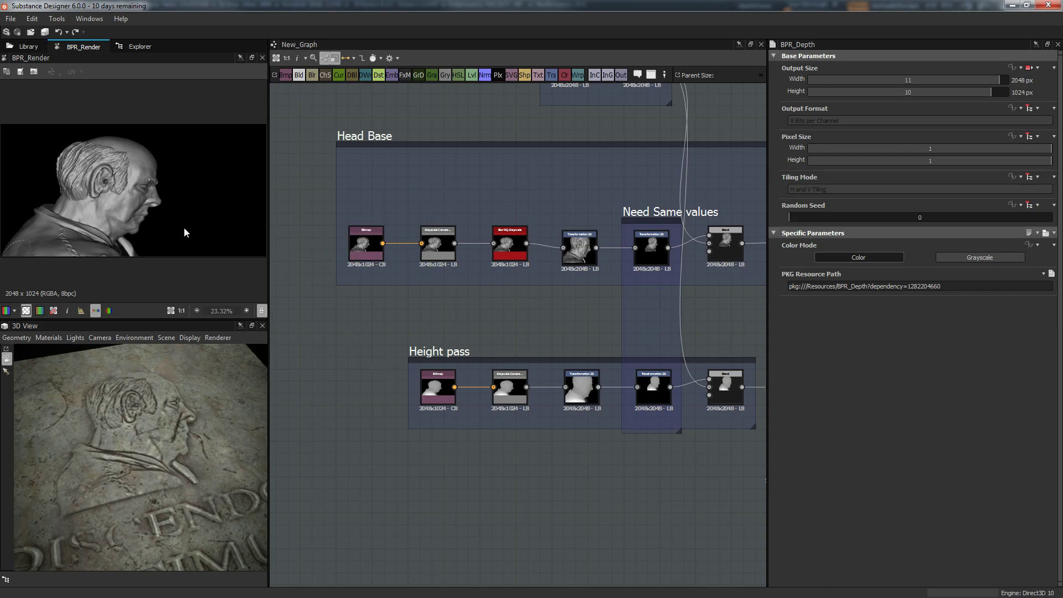
scroll(175, 244, "down", 2)
scroll(175, 245, "up", 1)
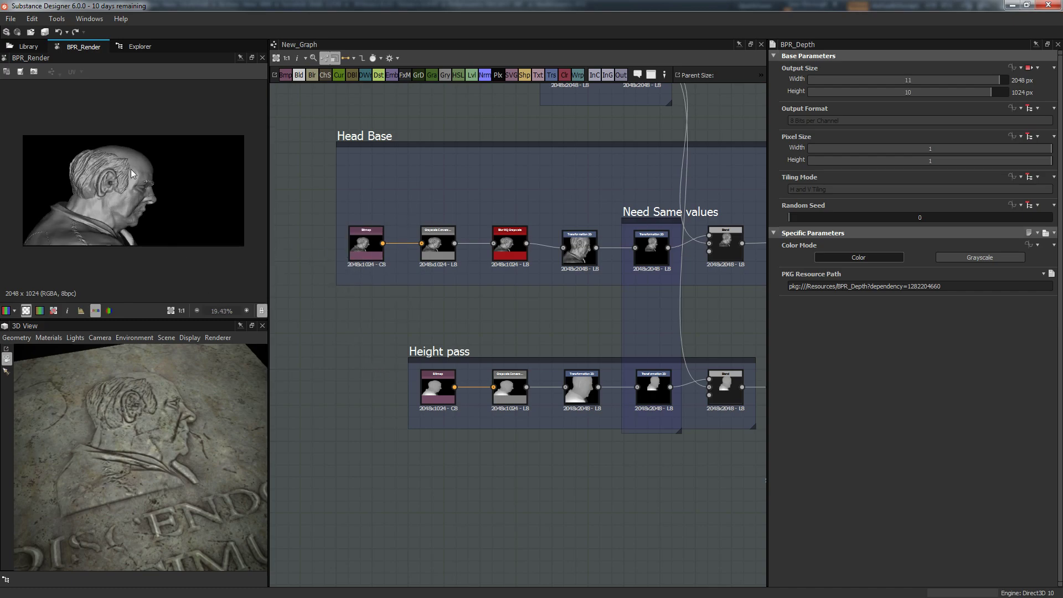
Reopen the Head Base bitmap's preview and select the Height pass bitmap to compare the two source images
double_click(365, 255)
scroll(372, 251, "up", 3)
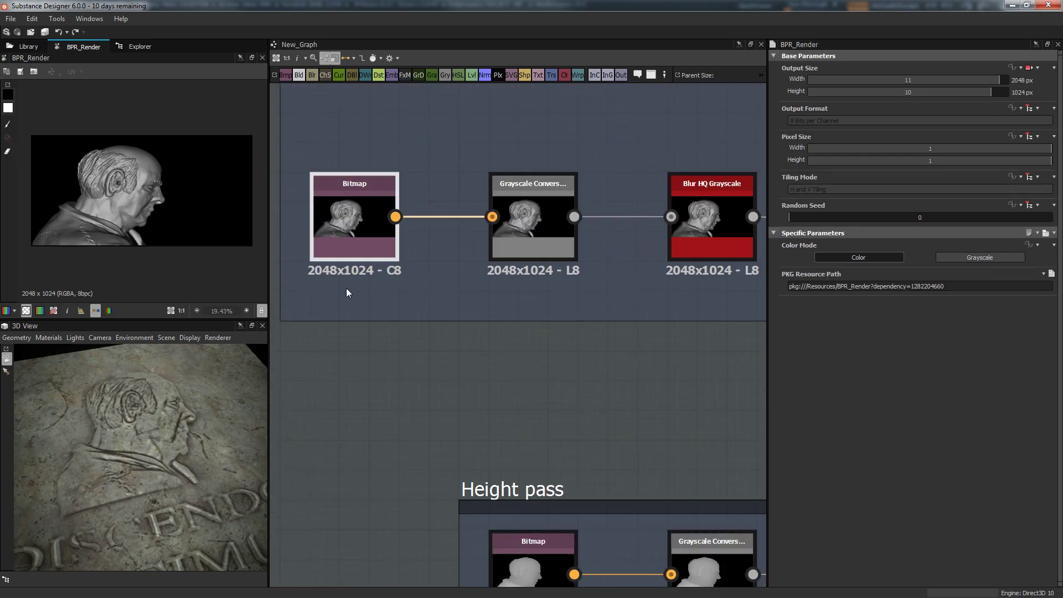
scroll(400, 284, "down", 2)
left_click(484, 419)
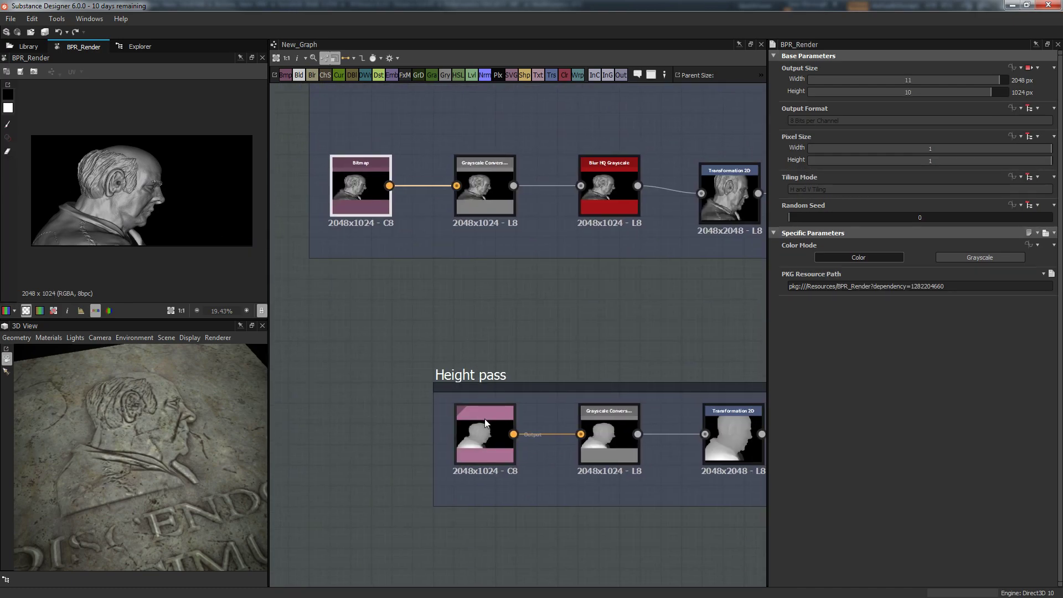
middle_click_drag(316, 190, 314, 203)
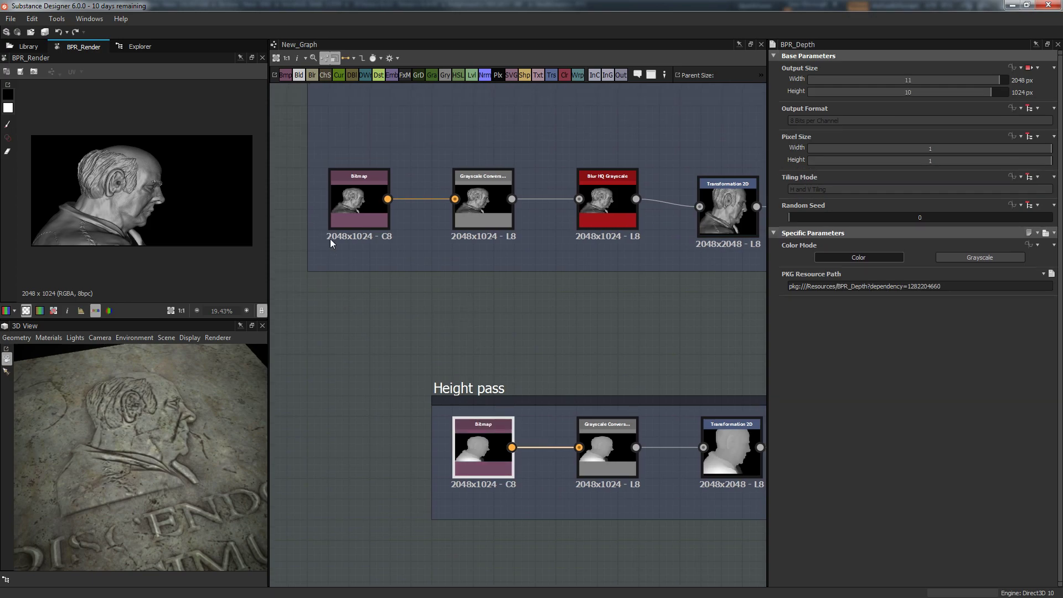
Examine the Head Base and Height pass node chains, including the Transformation 2D nodes under Need Same values
scroll(441, 316, "down", 2)
middle_click_drag(464, 314, 366, 299)
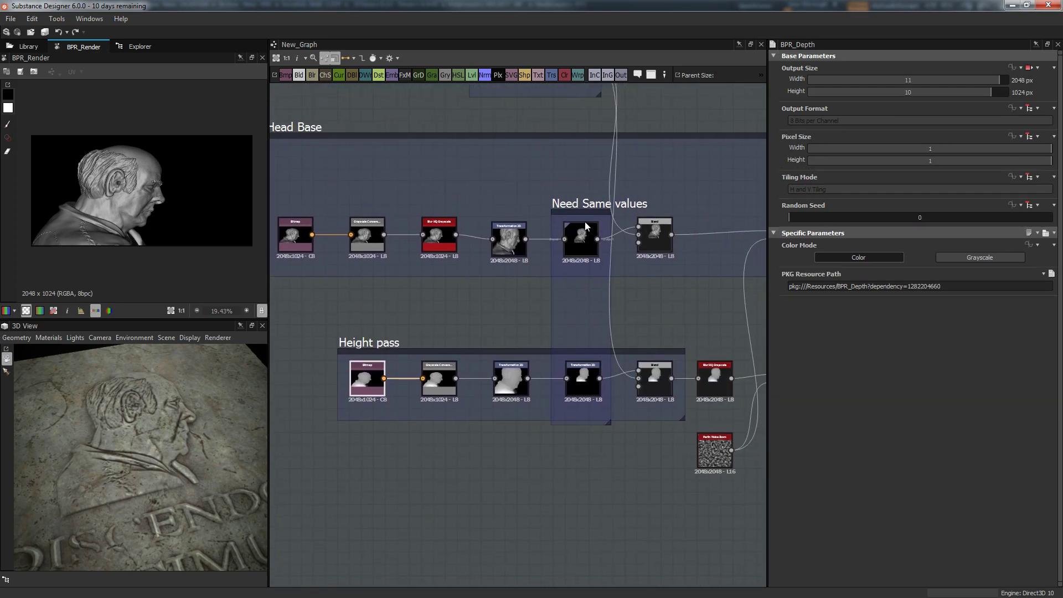
left_click(580, 305)
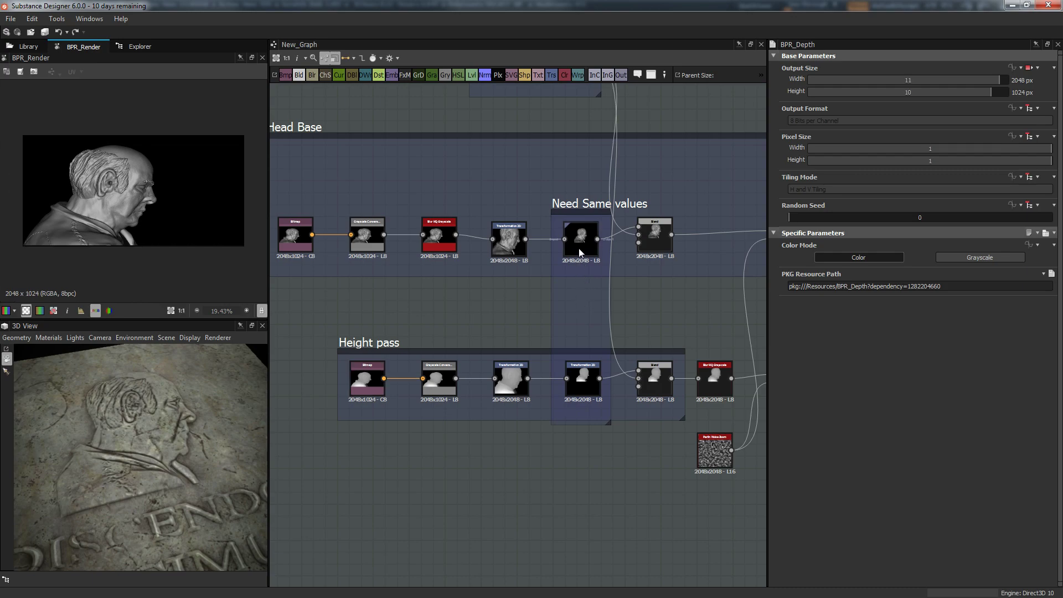
middle_click_drag(539, 305, 664, 289)
scroll(536, 264, "up", 3)
middle_click_drag(536, 265, 530, 288)
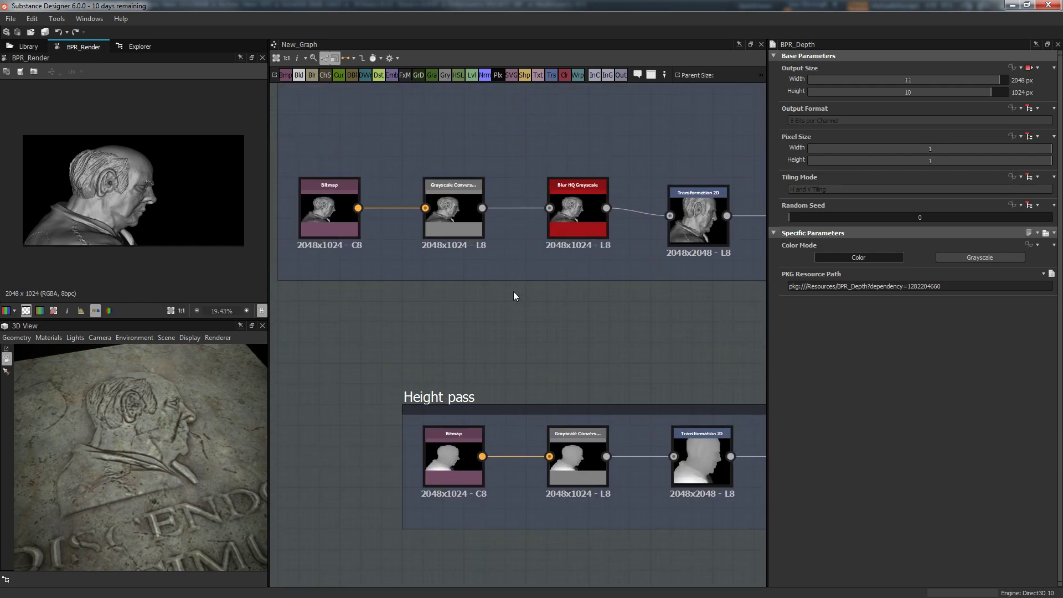
left_click_drag(426, 213, 567, 356)
middle_click_drag(581, 369, 561, 369)
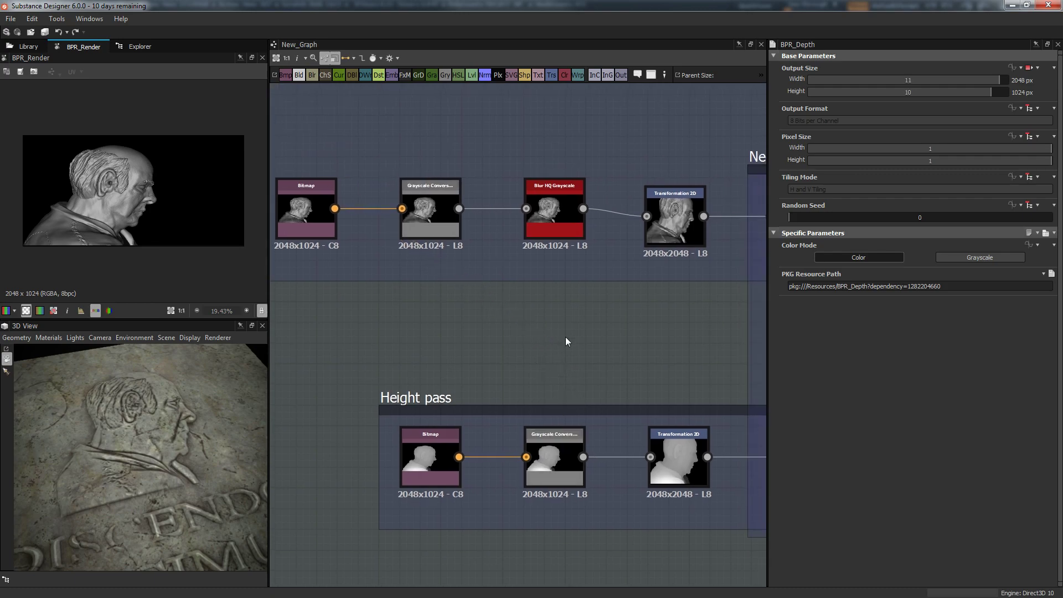
Display the Head Base Blur HQ Grayscale node in the 2D view and examine the blurred face detail up close
middle_click_drag(554, 245, 537, 263)
double_click(543, 234)
scroll(125, 224, "up", 5)
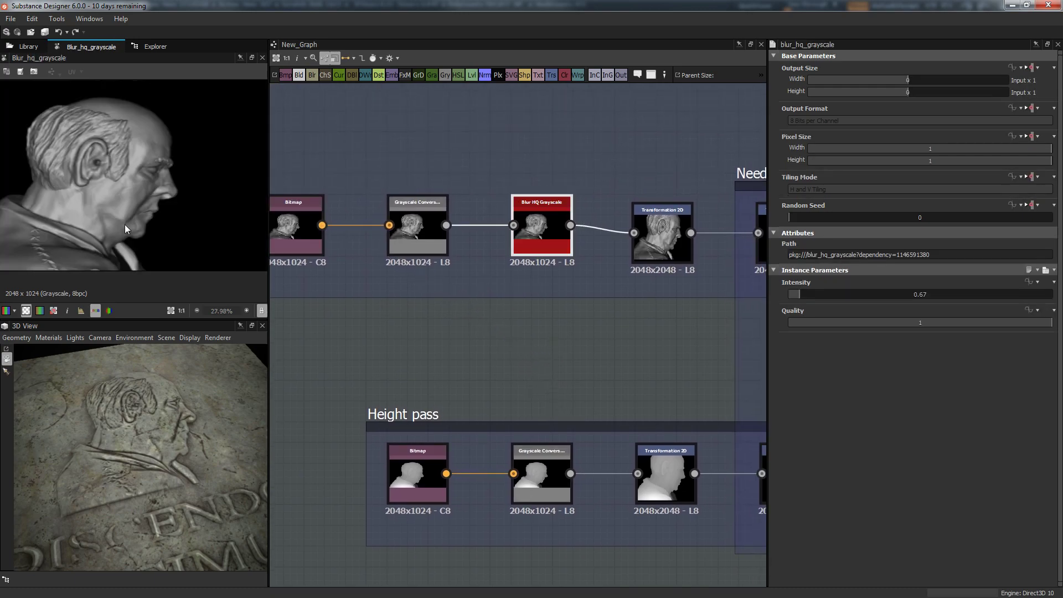
middle_click_drag(416, 225, 489, 238)
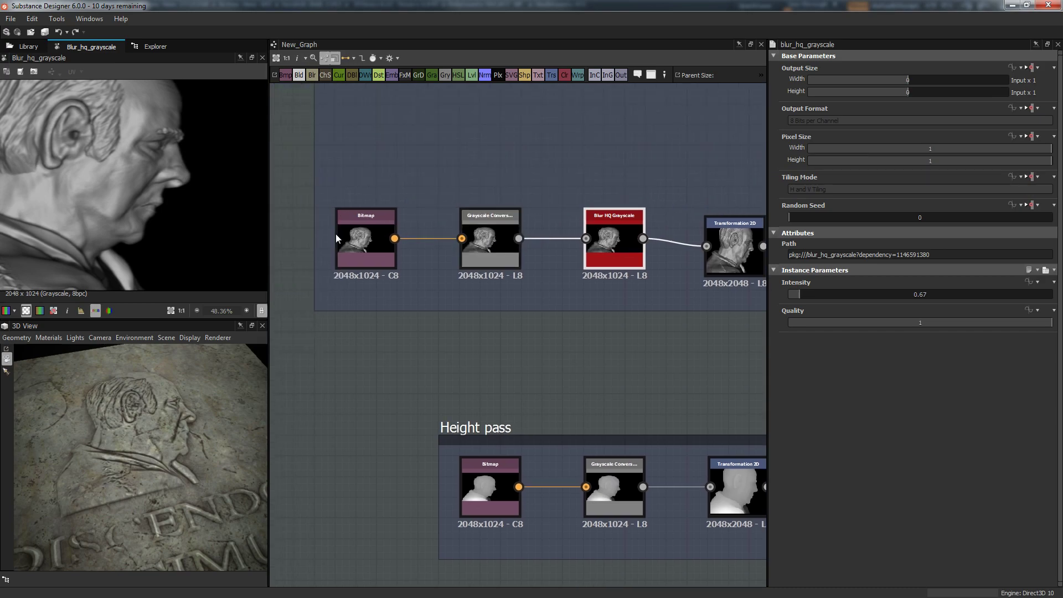
scroll(153, 205, "down", 1)
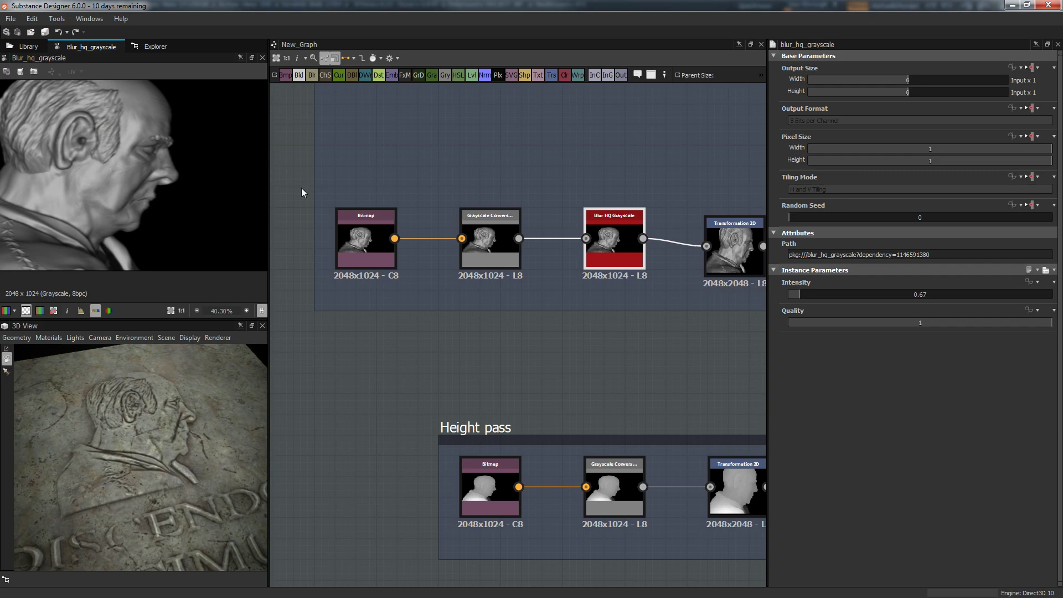
middle_click_drag(531, 185, 359, 202)
middle_click_drag(436, 177, 487, 166)
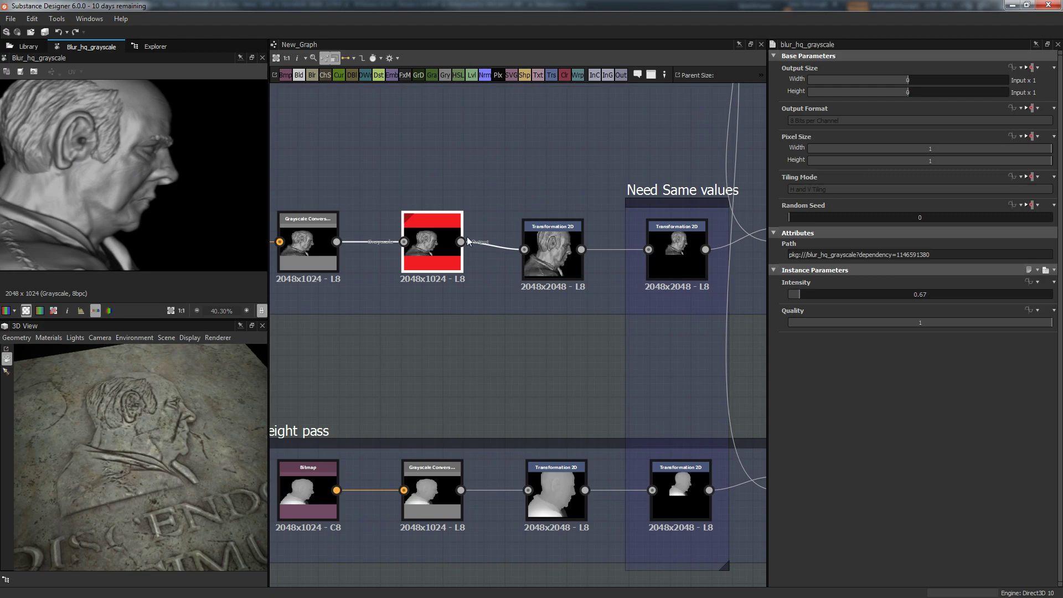
scroll(150, 150, "up", 7)
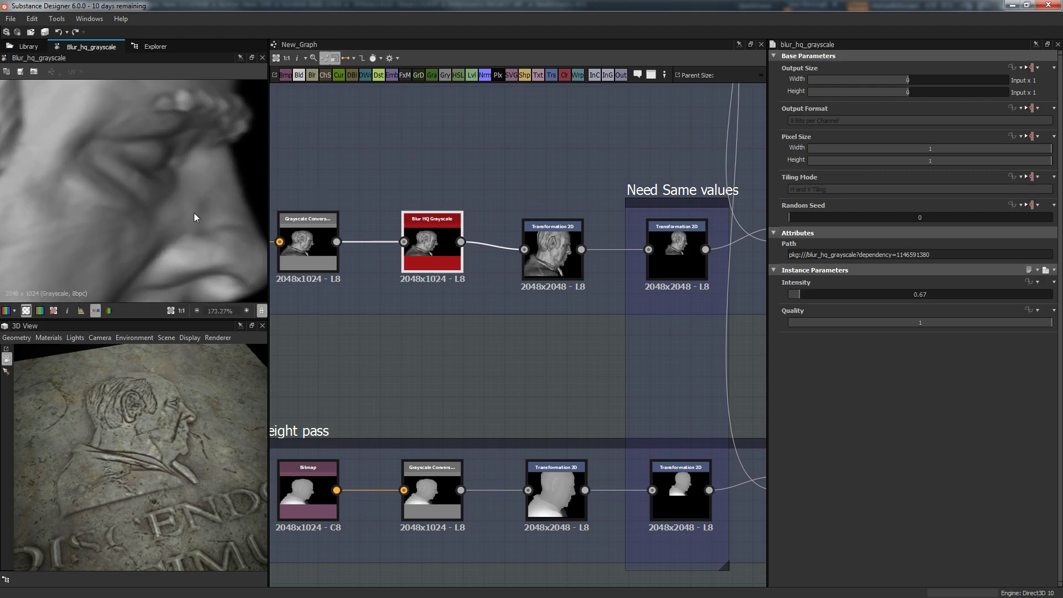
Display the Head Base chain's first Transformation 2D node, right after the Blur HQ Grayscale, and examine the whole enlarged head
scroll(164, 274, "down", 3)
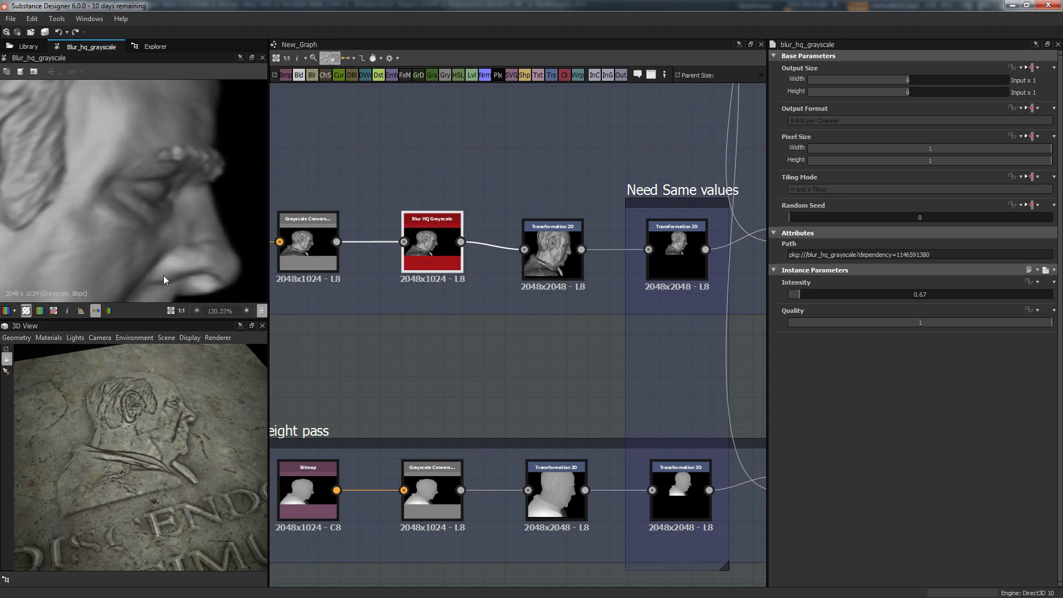
middle_click_drag(187, 264, 209, 248)
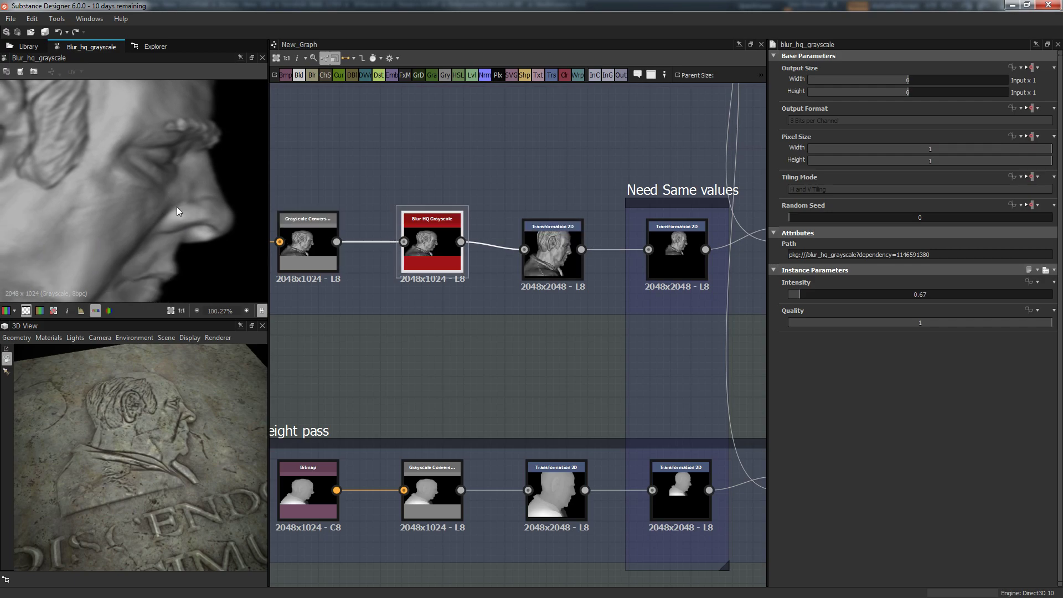
middle_click_drag(503, 297, 458, 334)
double_click(508, 288)
scroll(82, 204, "down", 7)
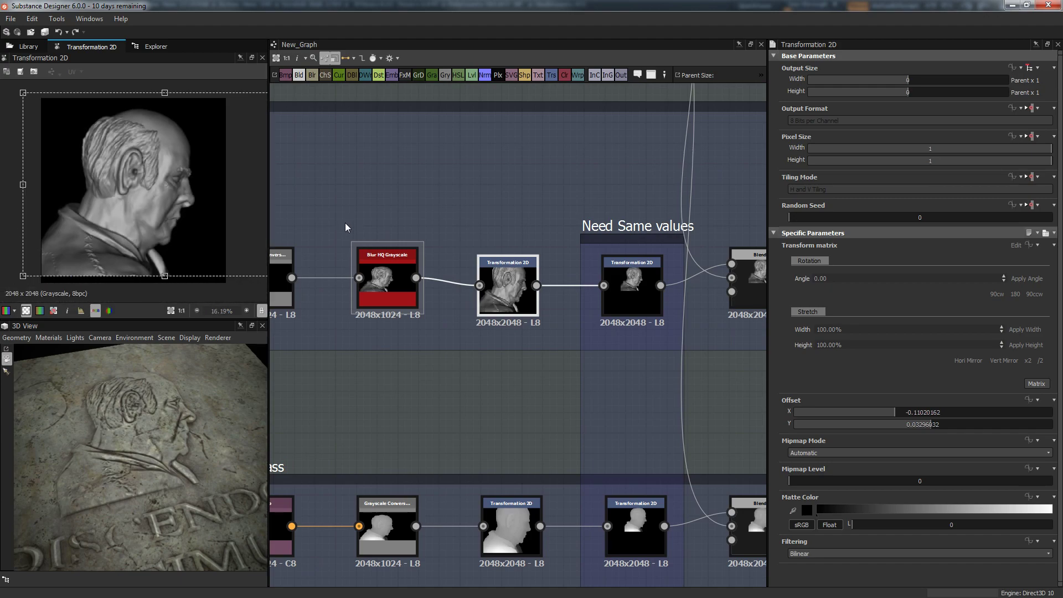
scroll(487, 365, "down", 3)
scroll(511, 396, "up", 4)
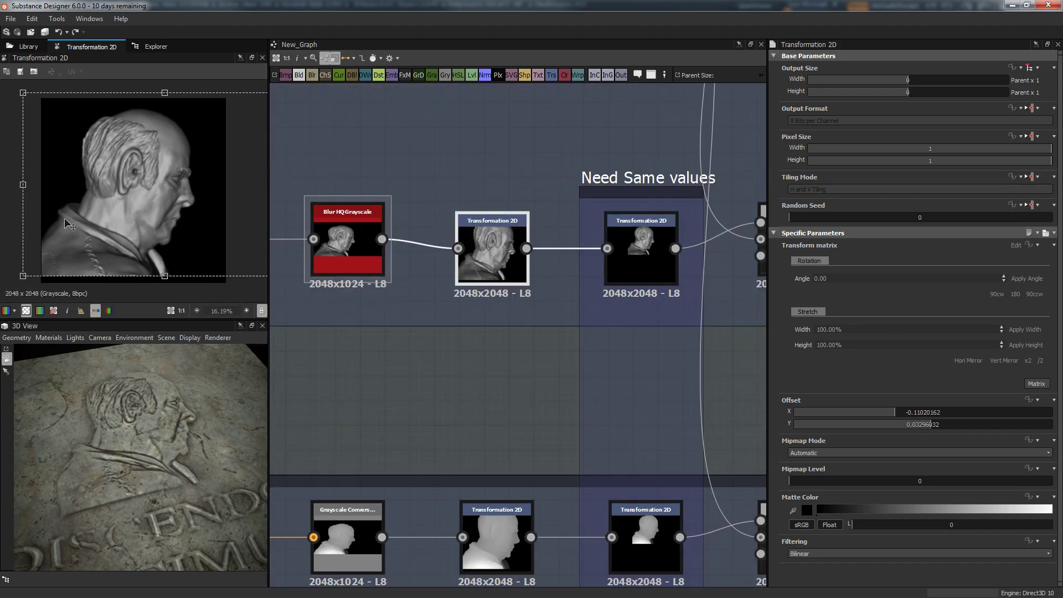
Compare the first Transformation 2D node of the Head Base chain with its counterpart in the Height pass chain
left_click(541, 420)
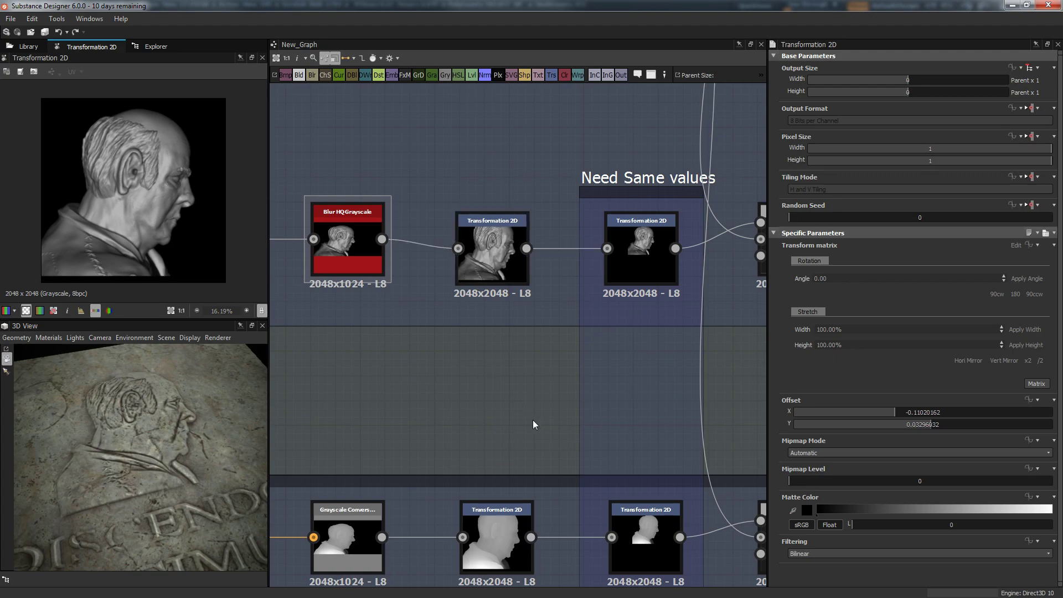
middle_click_drag(494, 338, 494, 263)
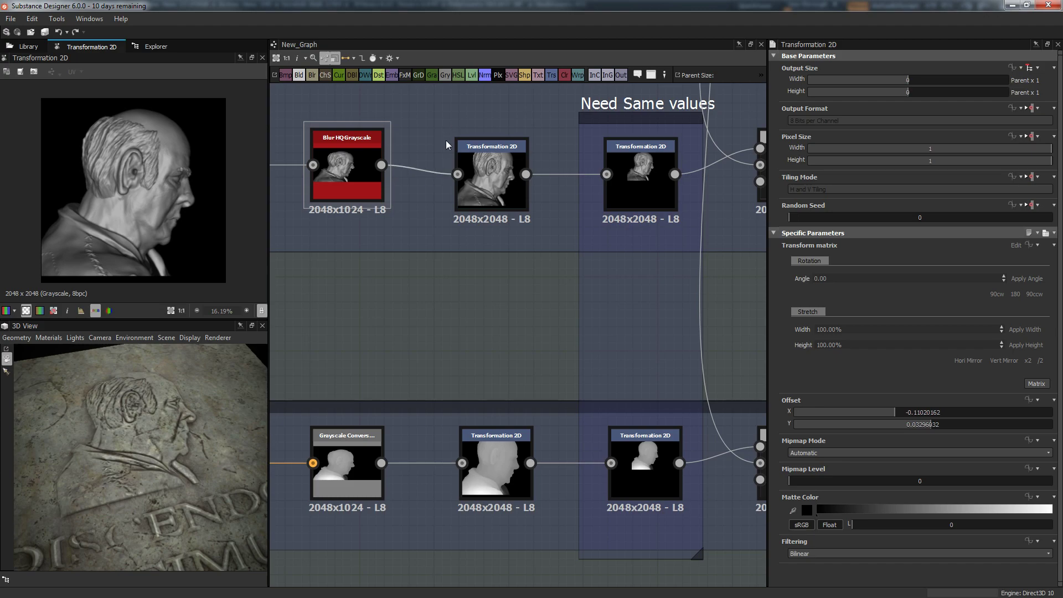
left_click(676, 506)
left_click(505, 295)
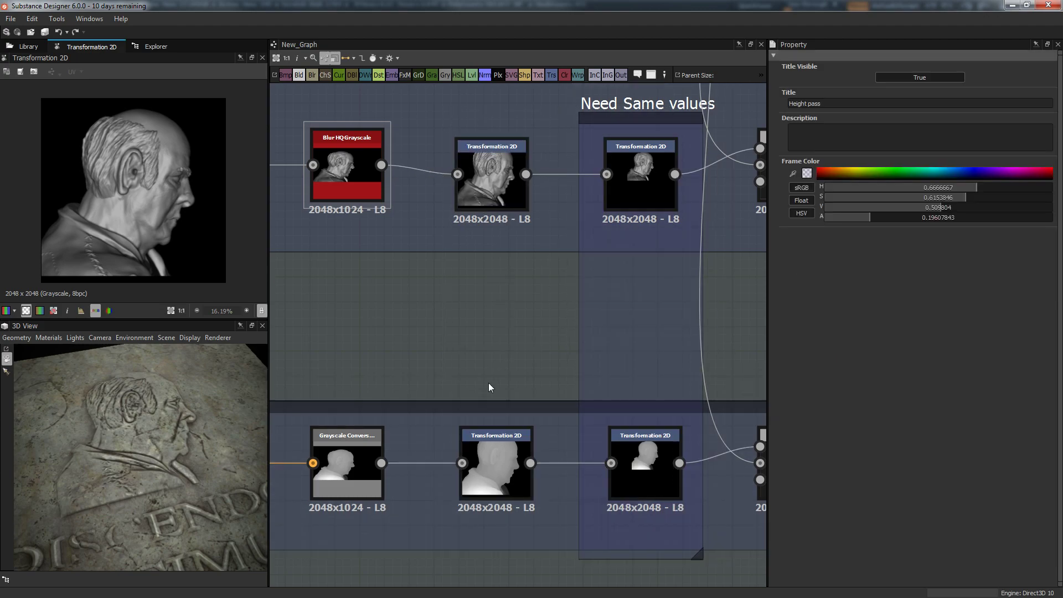
left_click(489, 201)
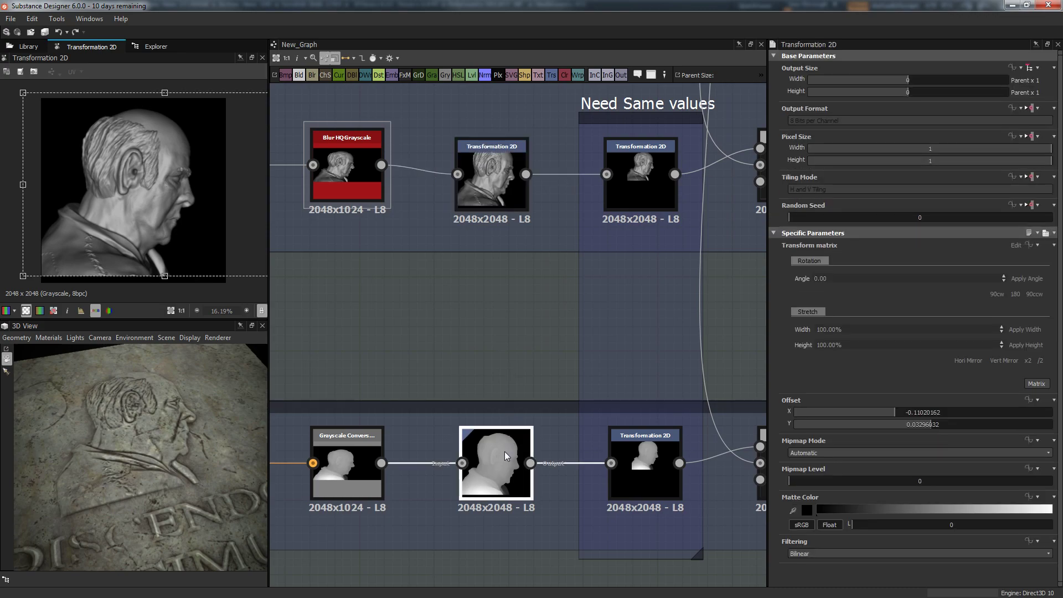
left_click(504, 451)
Compare the transform settings and previews of the two Transformation 2D nodes inside the Need Same values frame
middle_click_drag(513, 338, 389, 322)
left_click(536, 160)
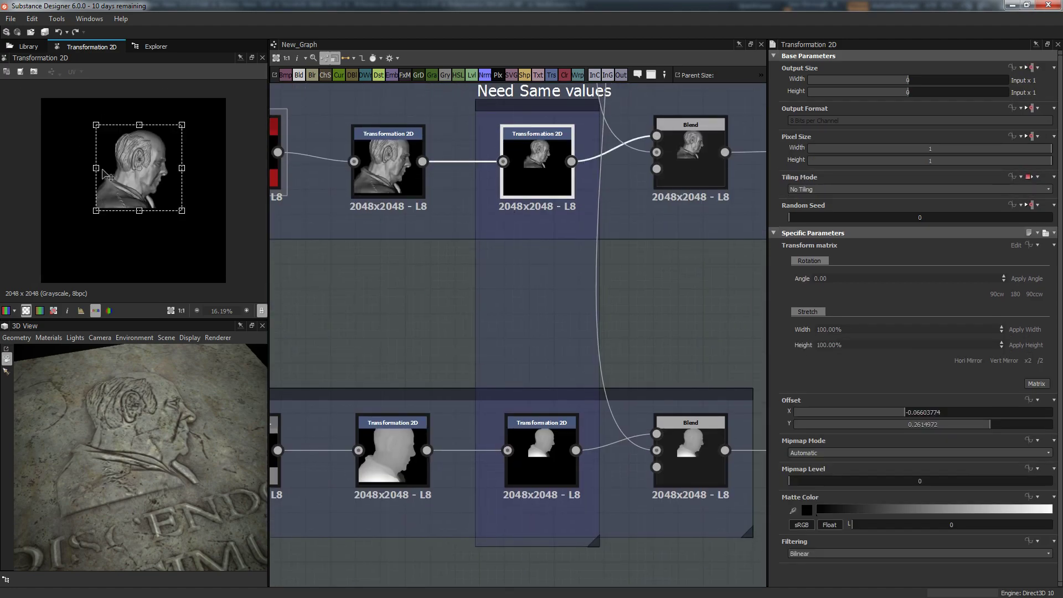
left_click(535, 451)
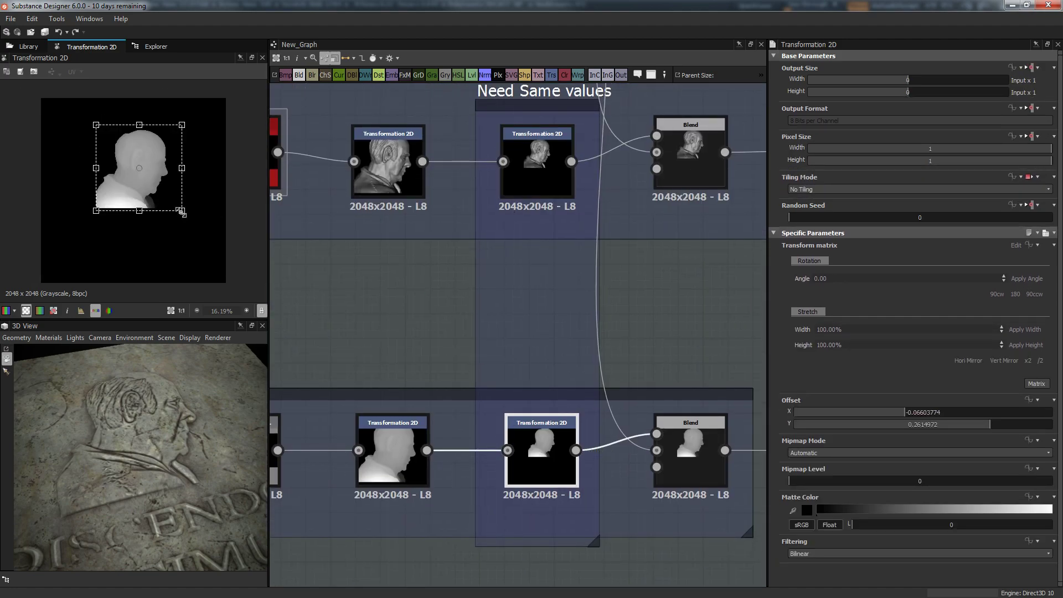
Check the Head Base Blur HQ Grayscale preview against the first Transformation 2D results of both the head and height chains
middle_click_drag(351, 297, 486, 221)
left_click(493, 191)
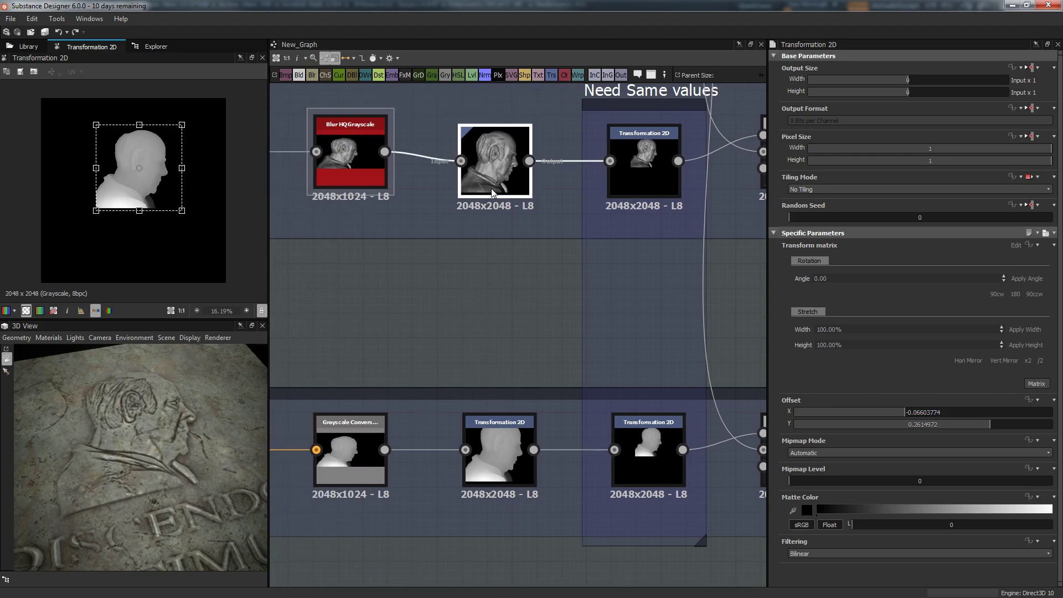
left_click(366, 175)
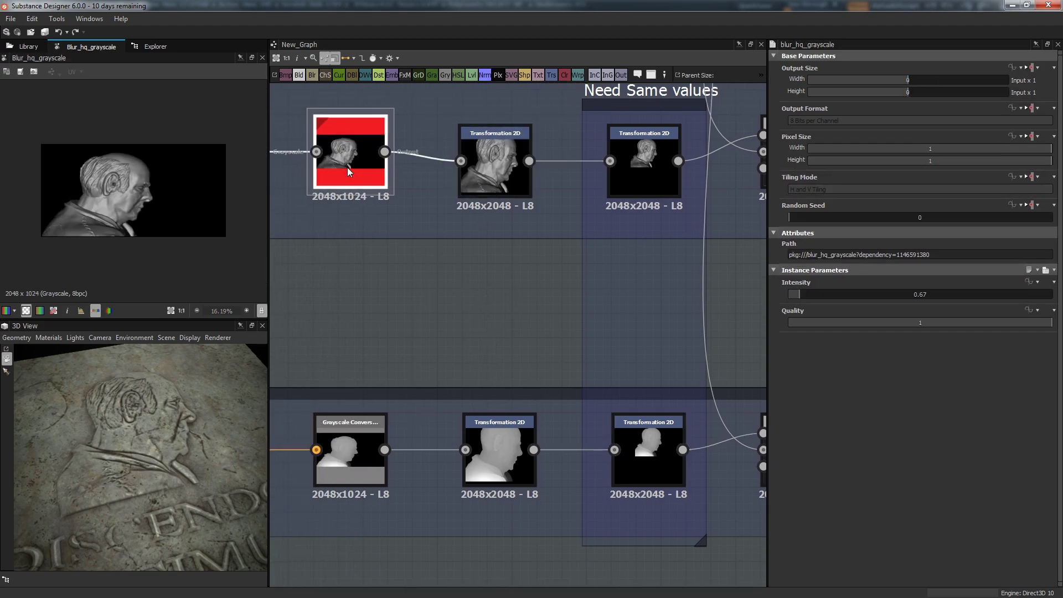
middle_click_drag(372, 332, 398, 350)
middle_click_drag(500, 226, 541, 295)
left_click(562, 281)
left_click(565, 543)
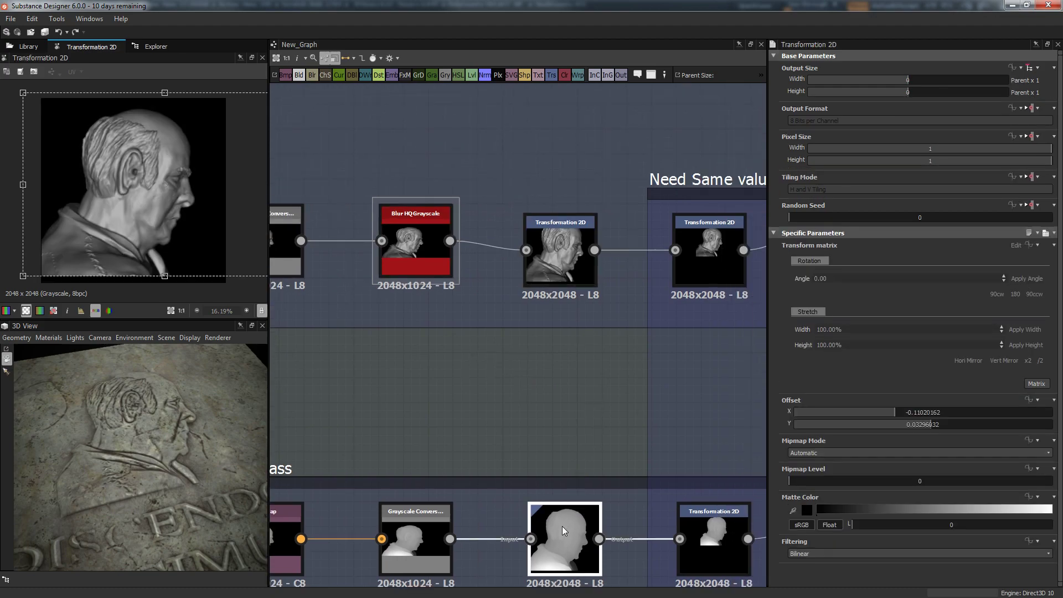
left_click(561, 311)
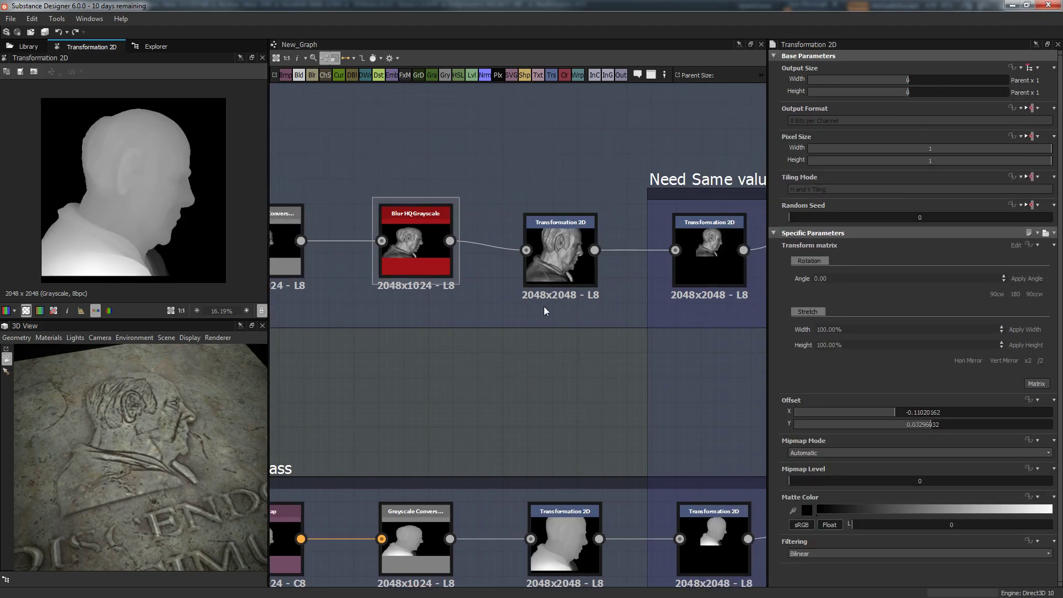
Select the Head Base's first Transformation 2D node and check its Output Size inheritance options, including Relative to Parent
mouse_move(523, 300)
left_mouse_down()
mouse_move(615, 289)
mouse_move(510, 295)
left_mouse_up()
middle_click_drag(536, 392, 570, 333)
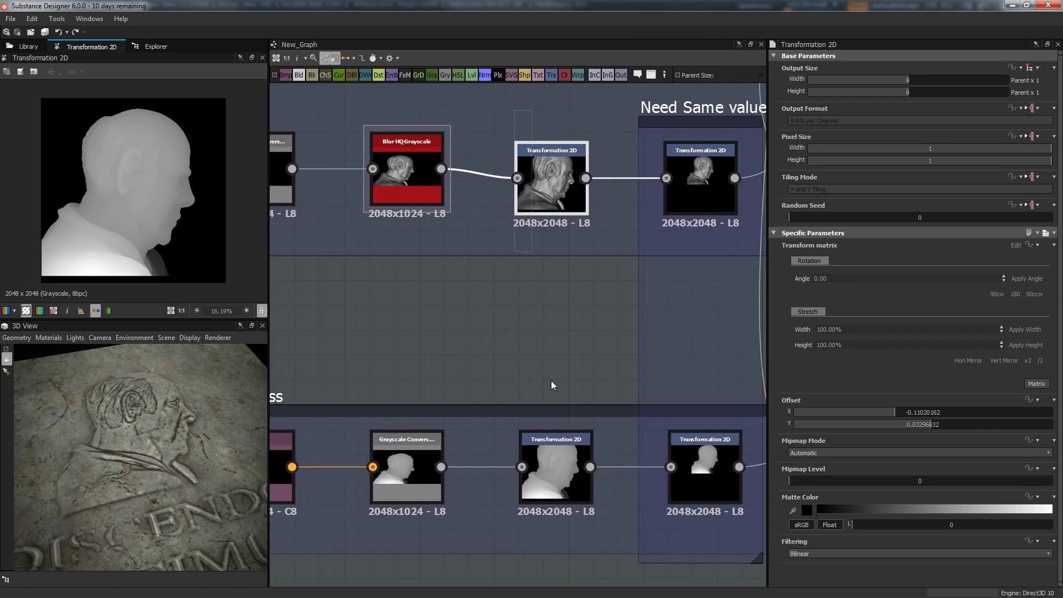
left_click(551, 384)
left_click(559, 200)
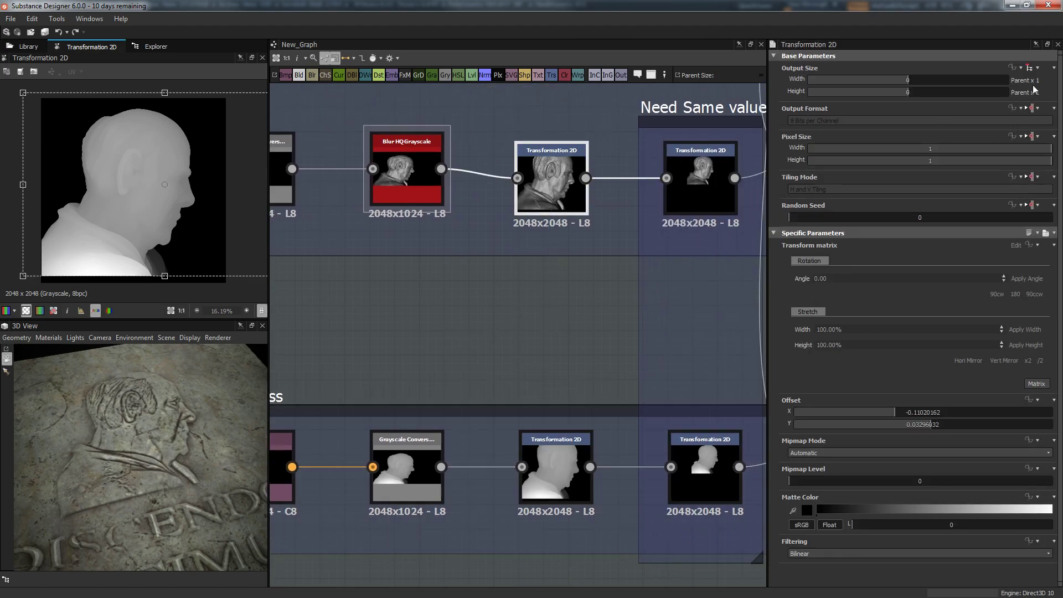
left_click(1031, 68)
left_click(1021, 98)
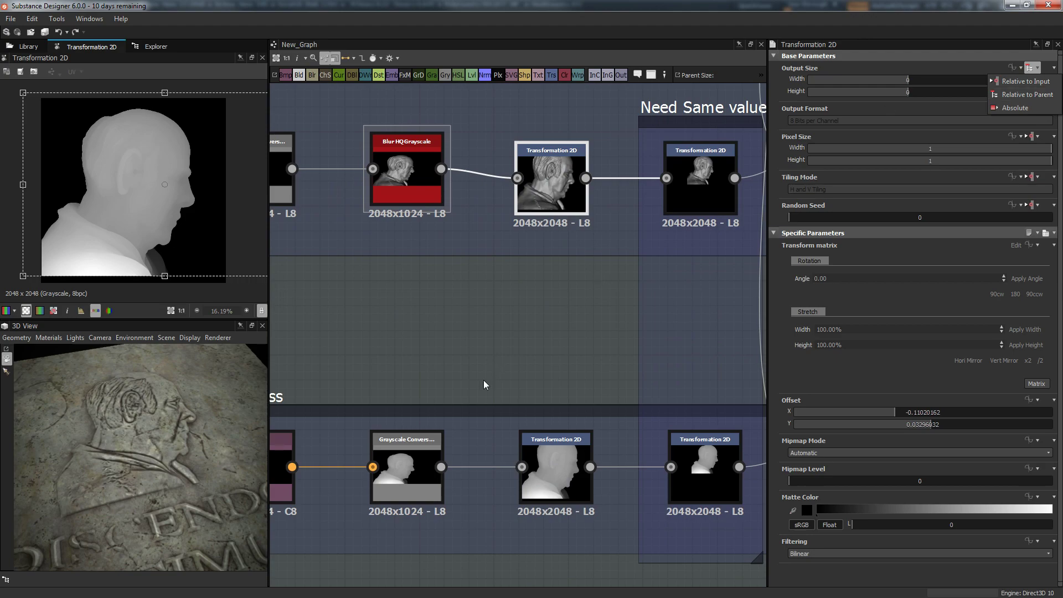
Follow the head and height chains past the Need Same values frame to examine their Blend nodes
middle_click_drag(487, 327, 376, 361)
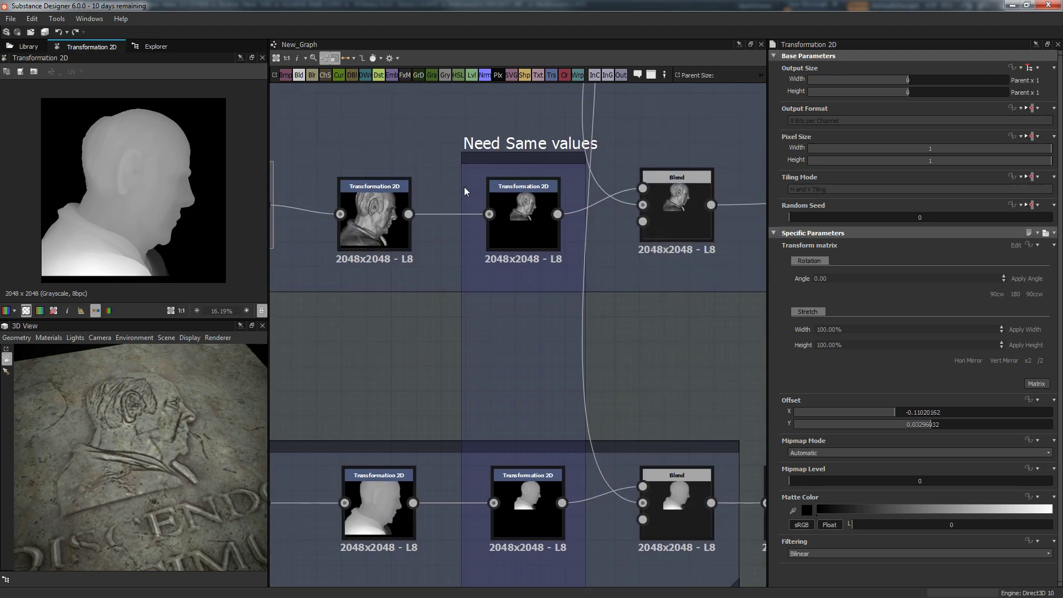
left_click(562, 566)
middle_click_drag(671, 357, 525, 341)
scroll(560, 414, "down", 3)
scroll(560, 414, "up", 1)
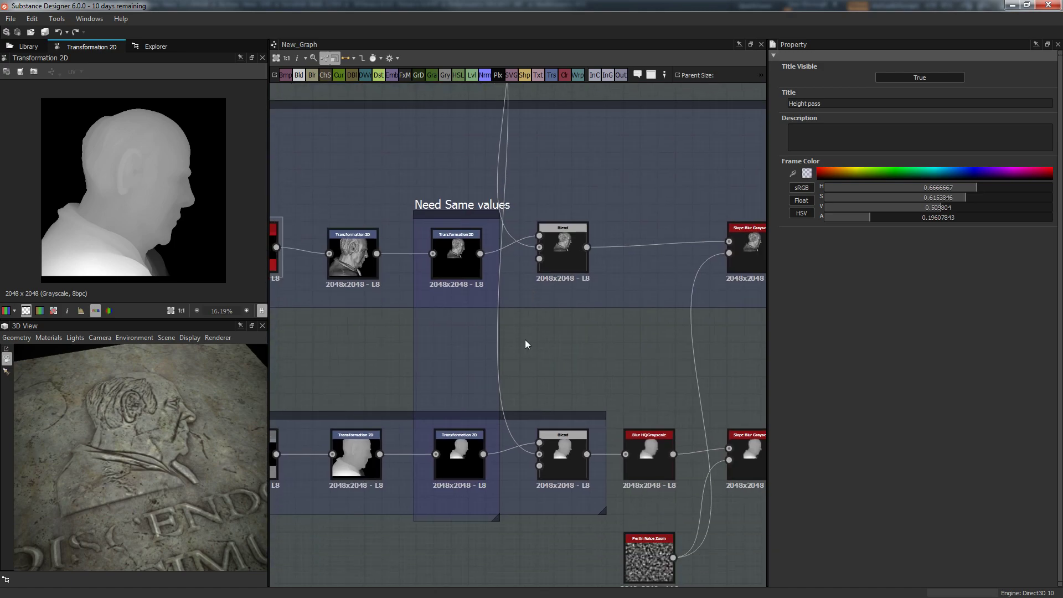
Inspect the Background height frame, whose Uniform Color and Histogram Range nodes feed both Blend nodes
scroll(533, 376, "down", 3)
middle_click_drag(565, 186, 559, 246)
scroll(560, 246, "up", 1)
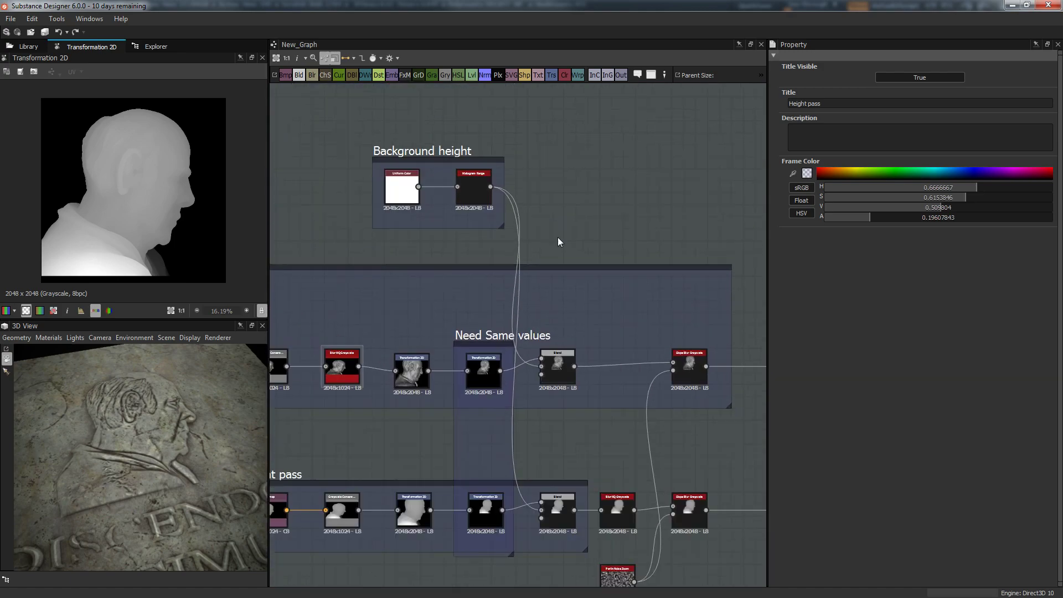
left_click_drag(360, 158, 492, 209)
scroll(558, 229, "up", 1)
scroll(558, 229, "up", 3)
middle_click_drag(561, 224, 576, 173)
scroll(576, 173, "down", 3)
left_click(592, 167)
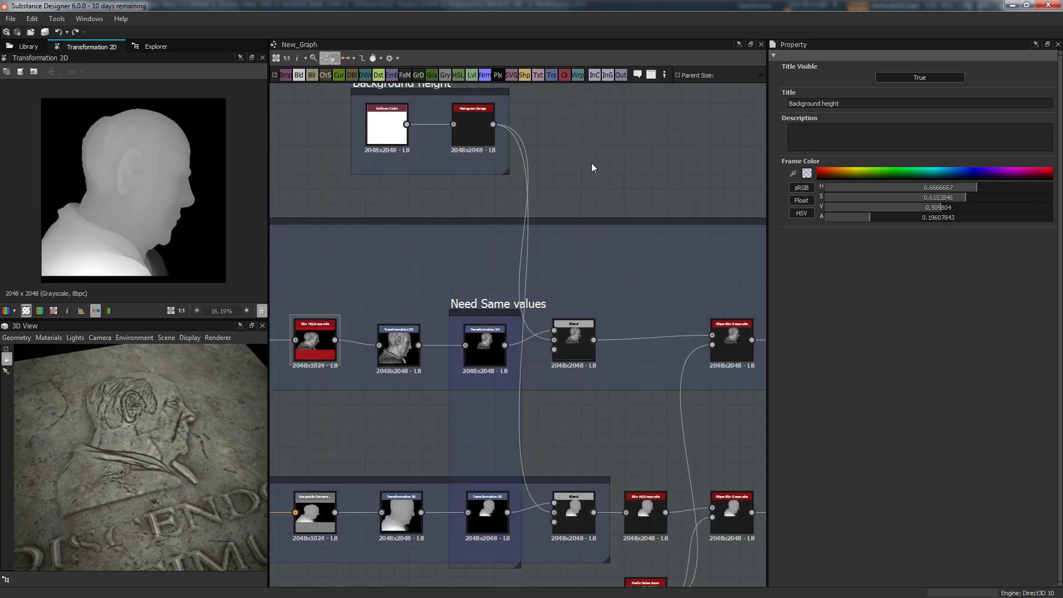
Examine the embossed head and the surrounding stone background up close in the 3D view
left_click_drag(188, 407, 171, 411)
right_click_drag(172, 411, 202, 434)
middle_click_drag(201, 434, 190, 424)
left_click_drag(190, 423, 217, 472)
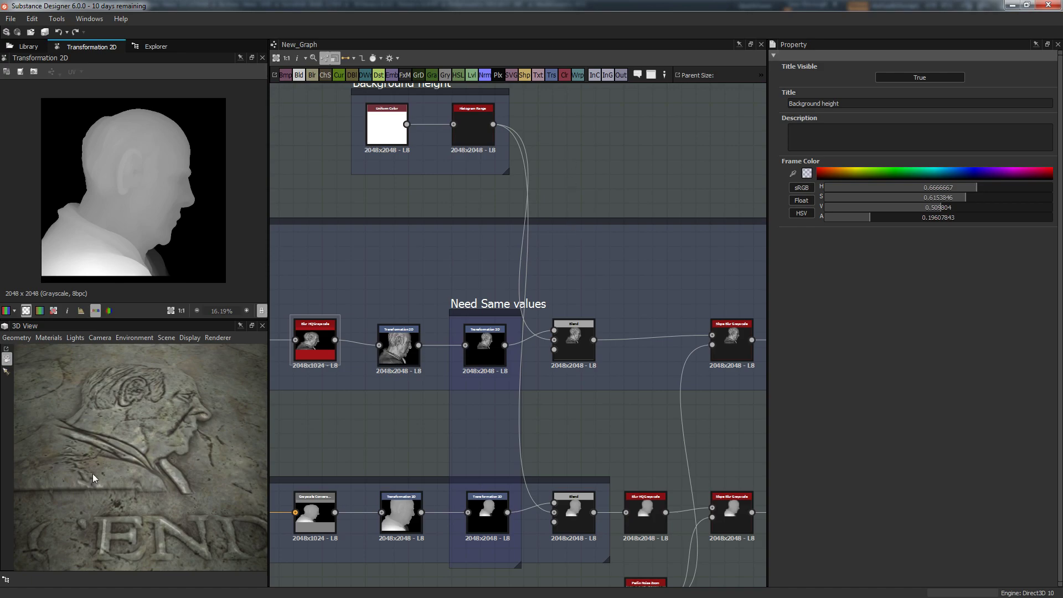
left_click_drag(92, 477, 121, 452)
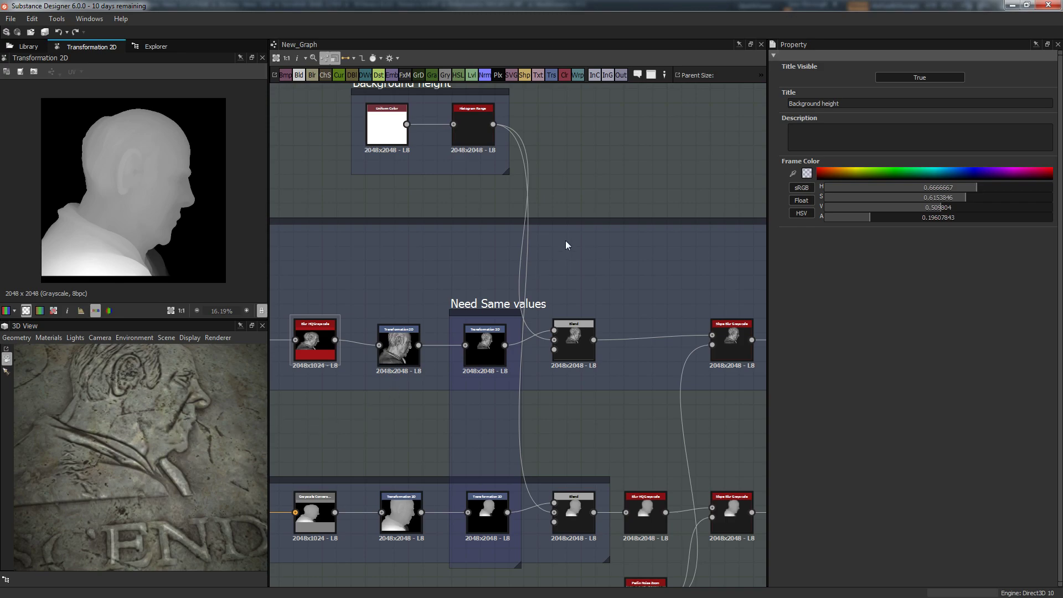
Display the Head Base Blend node and move it aside to expose its connection from the Background height Histogram Range
middle_click_drag(561, 250, 529, 161)
left_click(532, 271)
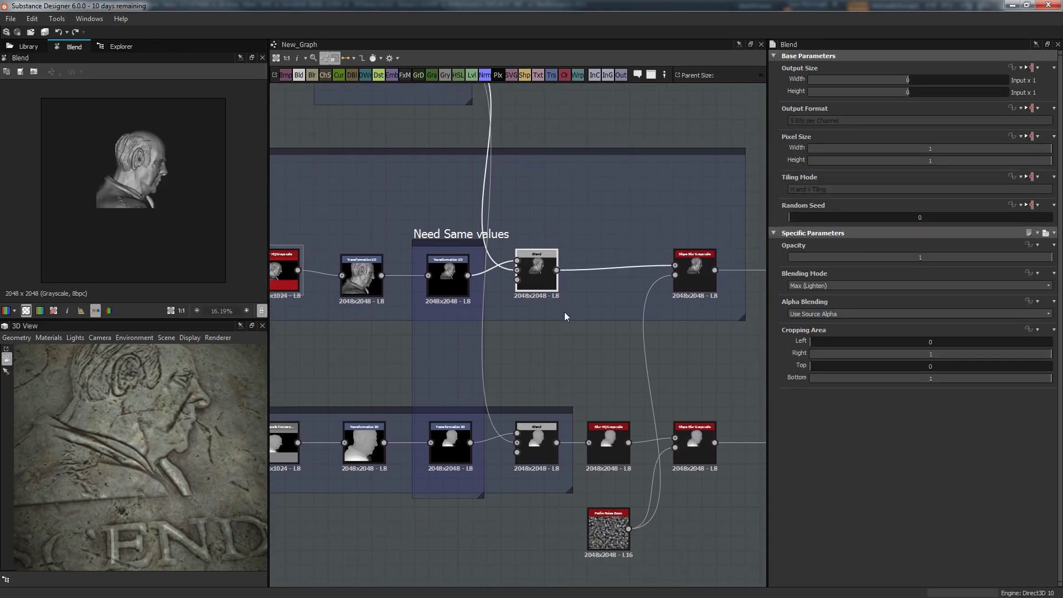
left_click_drag(548, 277, 577, 277)
middle_click_drag(523, 186, 521, 282)
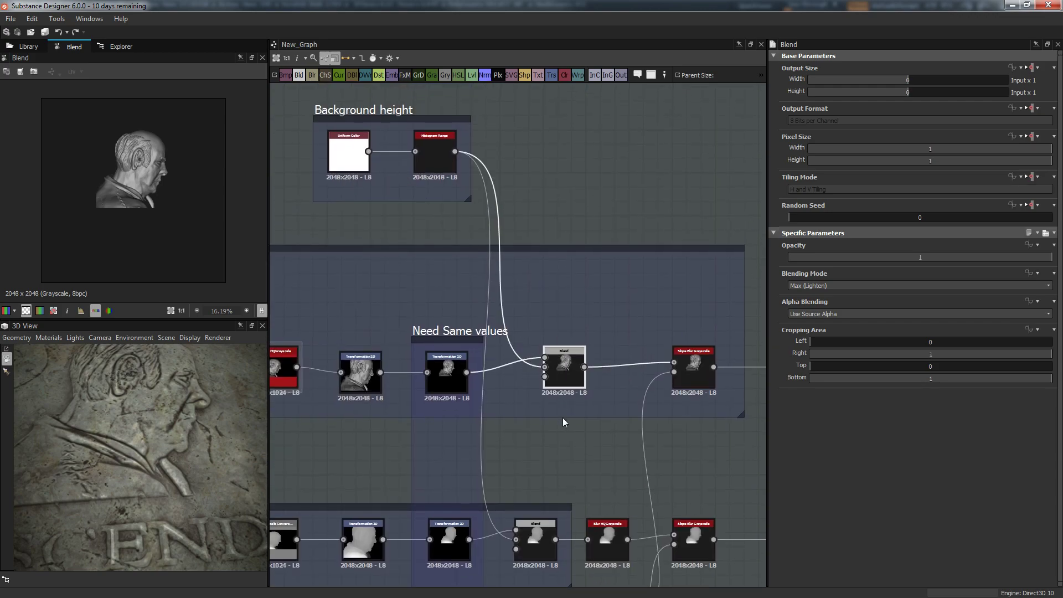
Preview the Height pass Blend node, and move the Head Base Blend node back into line above it
middle_click_drag(563, 422, 570, 356)
left_click(540, 453)
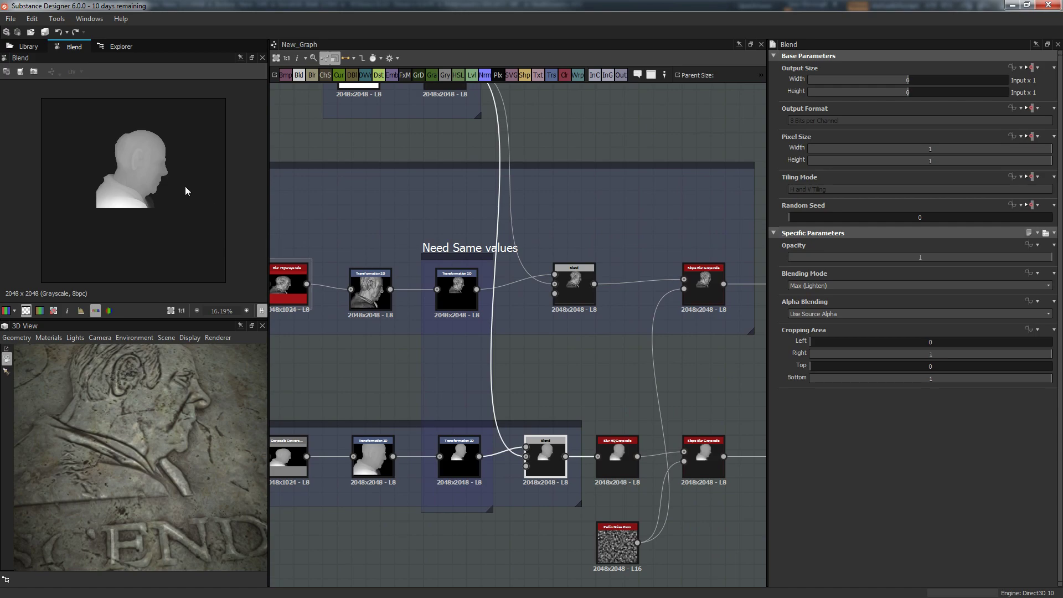
scroll(172, 189, "up", 2)
left_click(562, 357)
left_click_drag(574, 277, 546, 277)
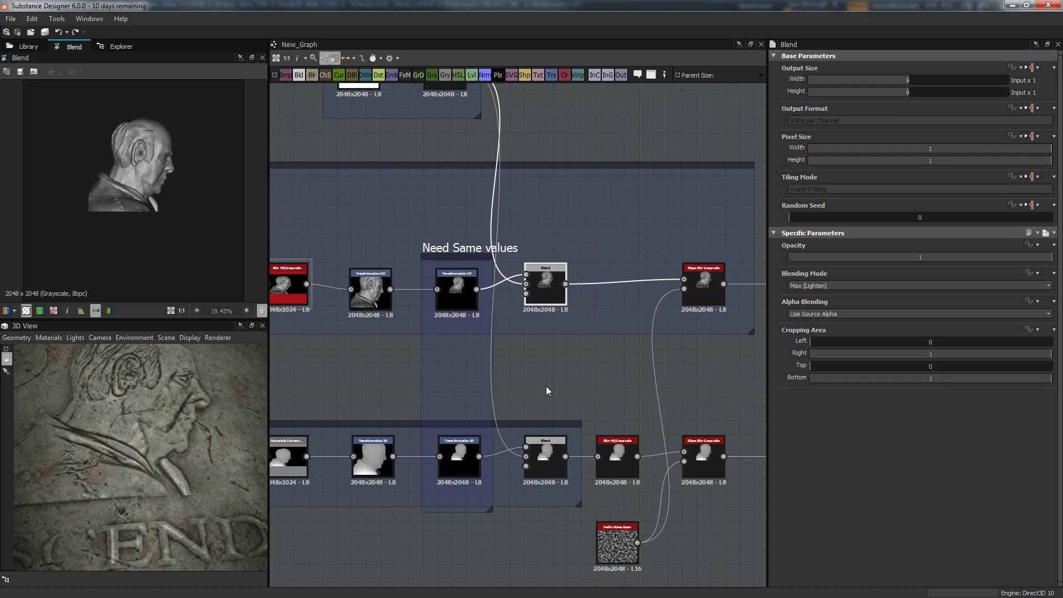
Set the Height pass Blend node's opacity to 0.47 and inspect the plaque relief from a low angle
left_click(540, 454)
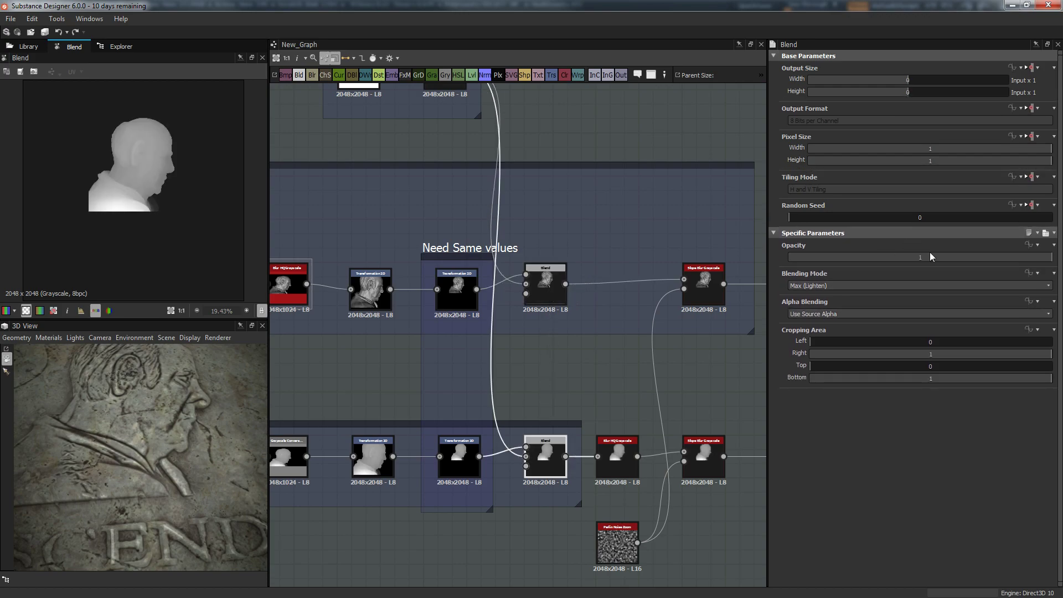
scroll(199, 196, "up", 2)
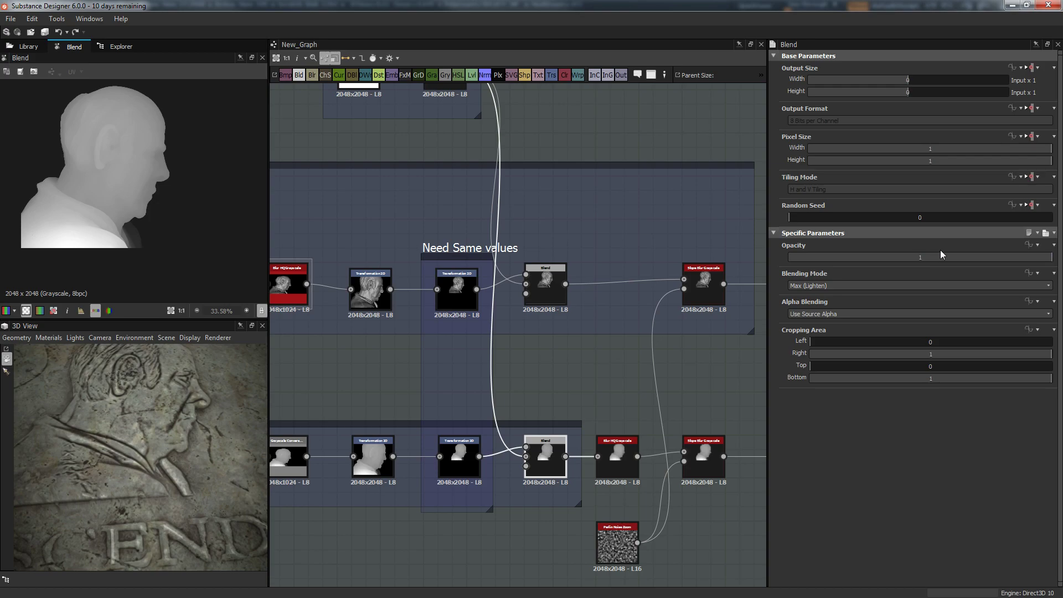
left_click_drag(863, 258, 913, 259)
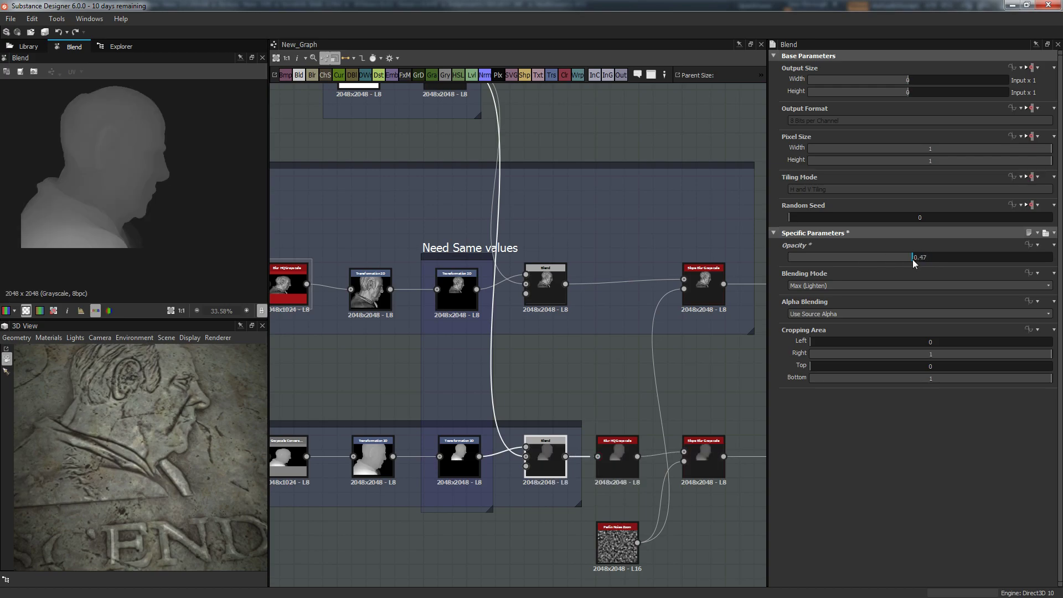
left_click_drag(171, 444, 169, 395)
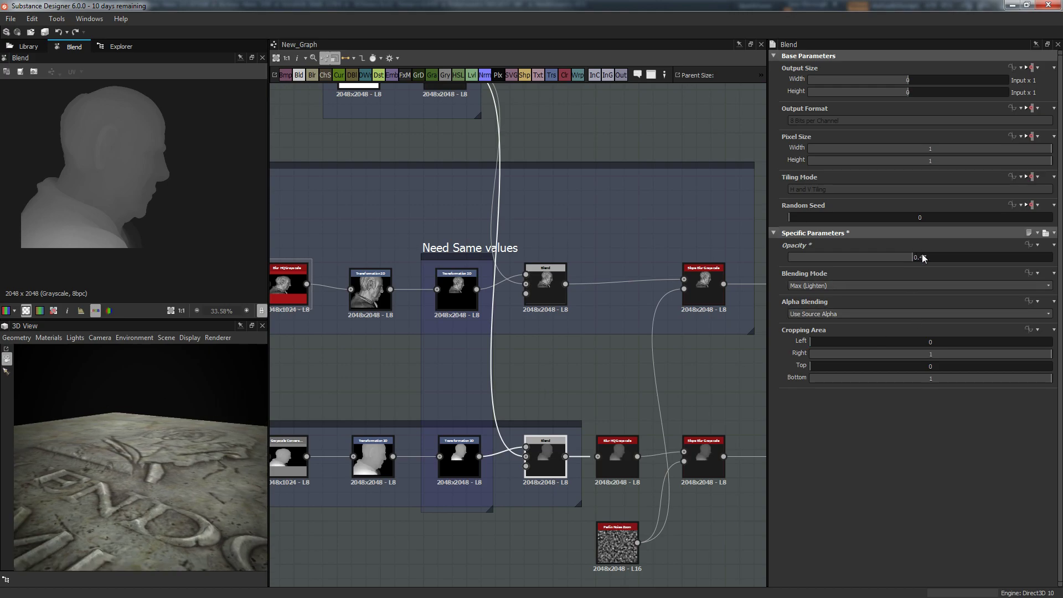
Restore the Height pass Blend node's opacity to 1 and check the embossed head from above
left_click_drag(903, 255, 1057, 257)
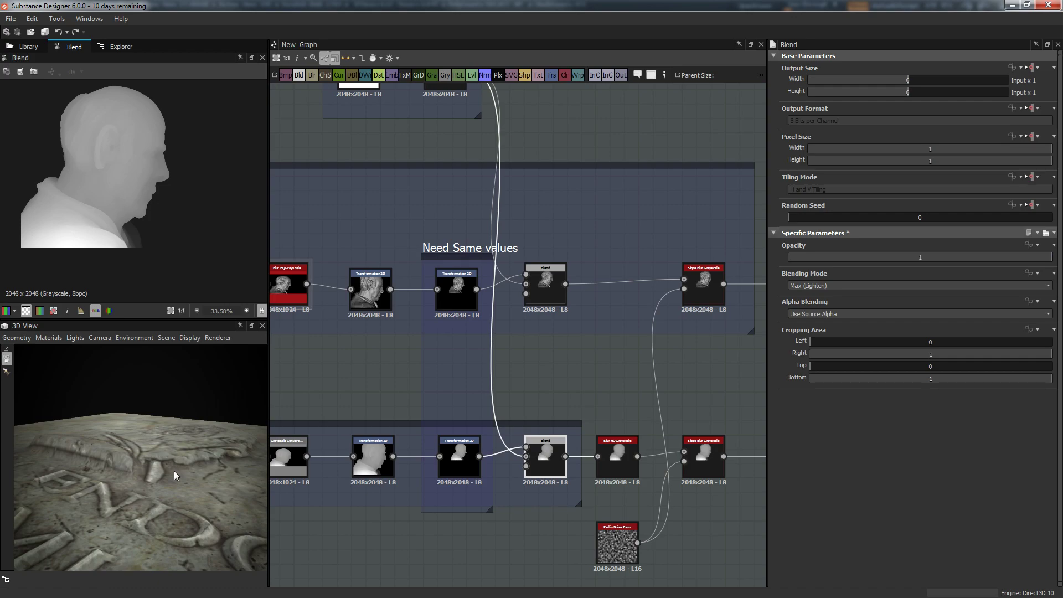
left_click_drag(174, 471, 198, 443)
left_click_drag(123, 401, 208, 371)
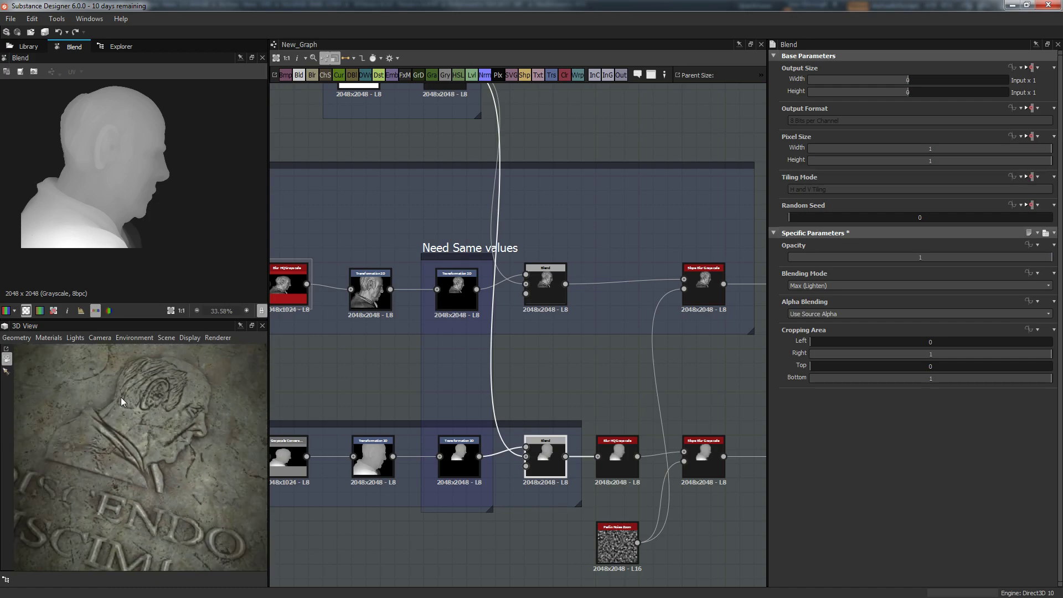
left_click_drag(198, 440, 169, 443)
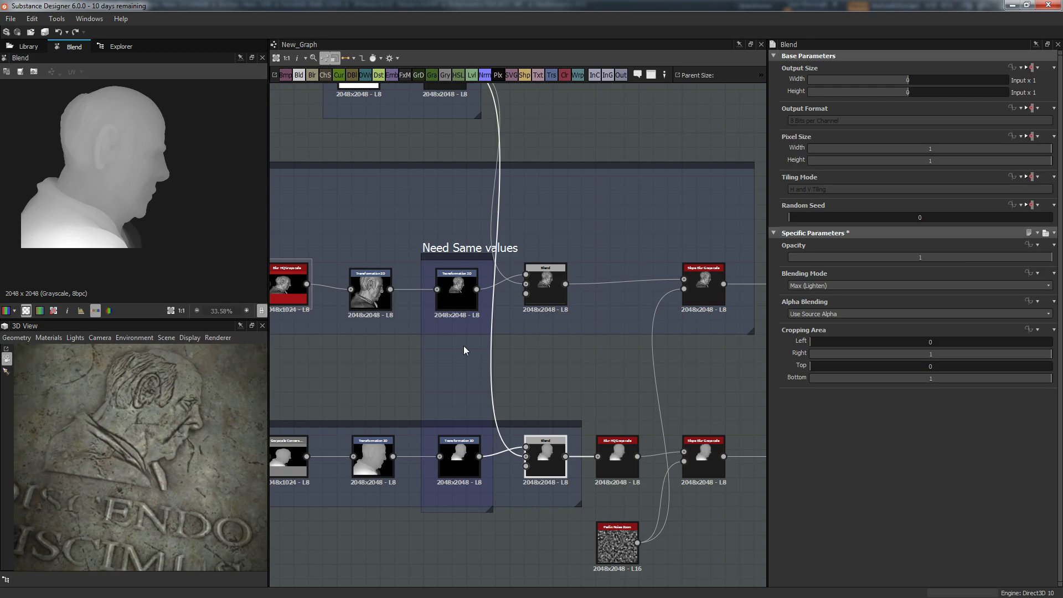
Move the Perlin Noise Zoom node up between the two Slope Blur Grayscale nodes and check the carved head in 3D
middle_click_drag(504, 349, 444, 348)
middle_click_drag(505, 357, 457, 313)
scroll(458, 313, "down", 3)
left_click_drag(484, 436, 533, 485)
left_click_drag(496, 411, 497, 276)
scroll(533, 288, "up", 5)
left_click_drag(116, 421, 201, 446)
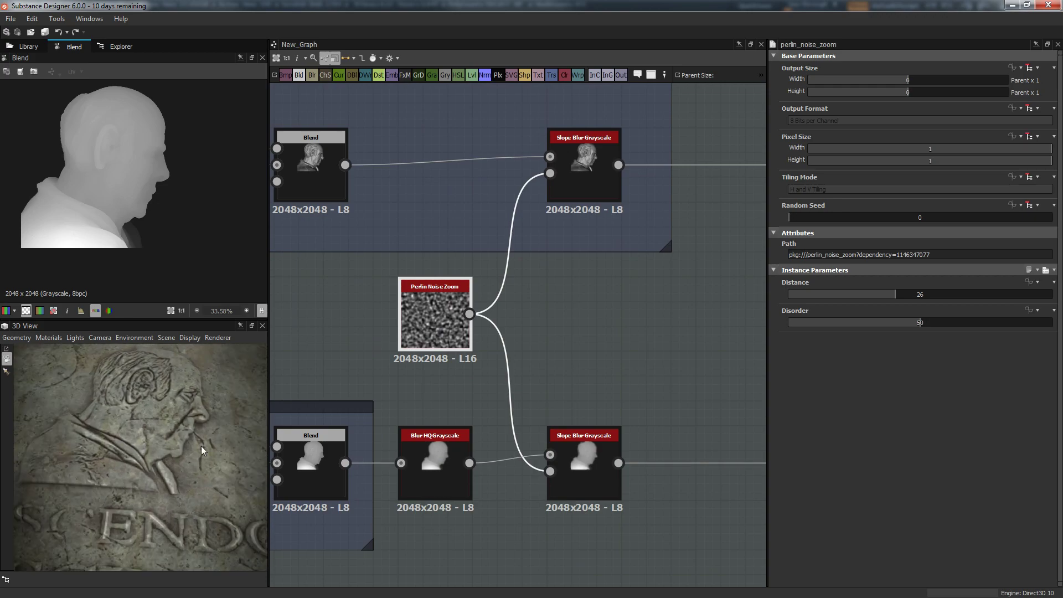
Try intensities of 15.09 and 5.86 on the Height pass Slope Blur Grayscale node, and undo both changes
left_click(558, 443)
left_click(808, 322)
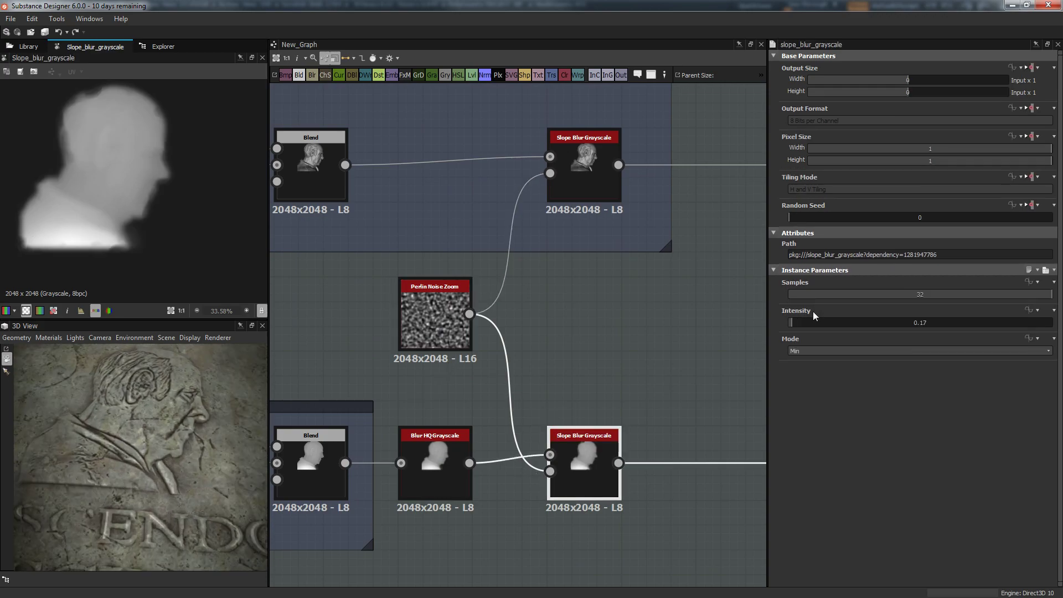
left_click_drag(900, 320, 1037, 322)
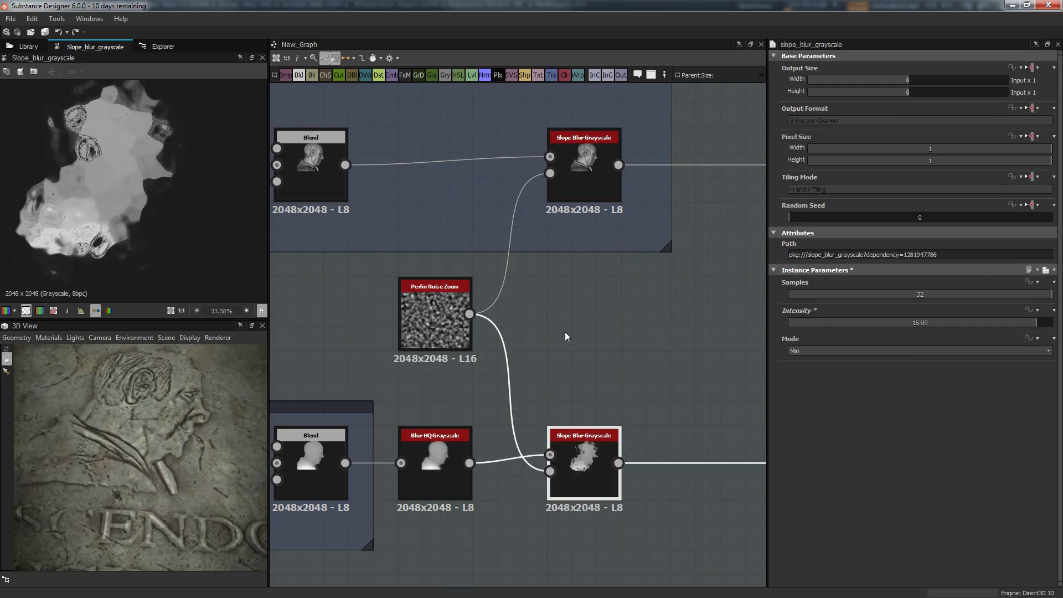
left_click_drag(194, 412, 260, 436)
left_click_drag(960, 326, 885, 326)
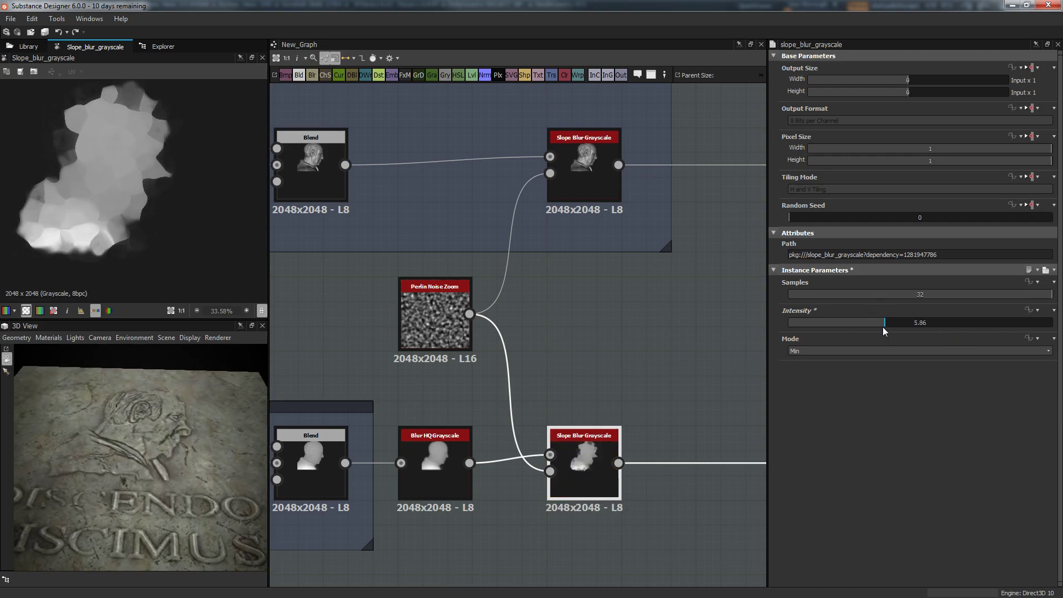
key("ctrl+z")
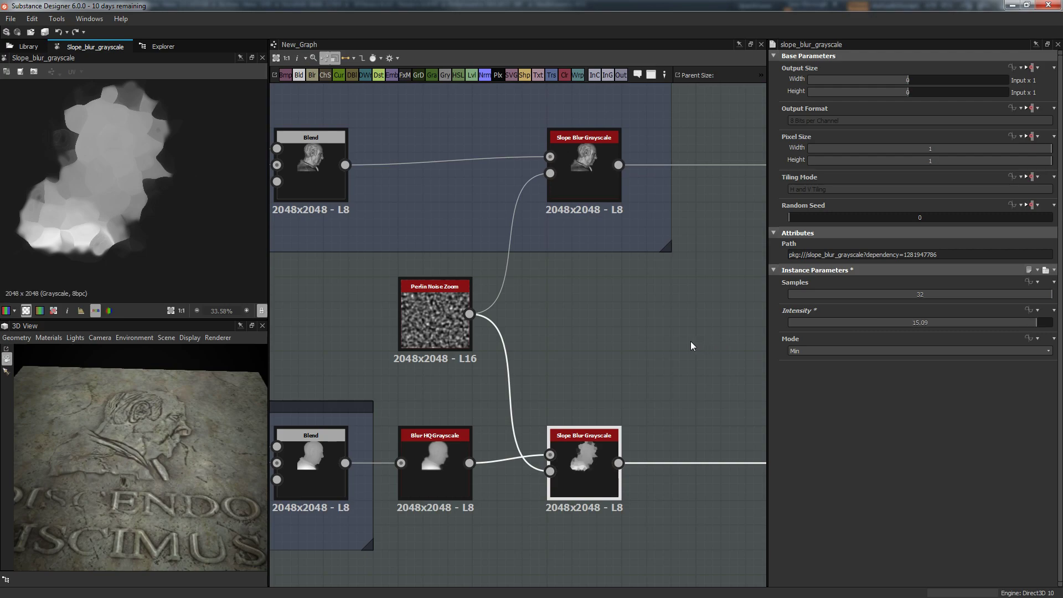
key("ctrl+z")
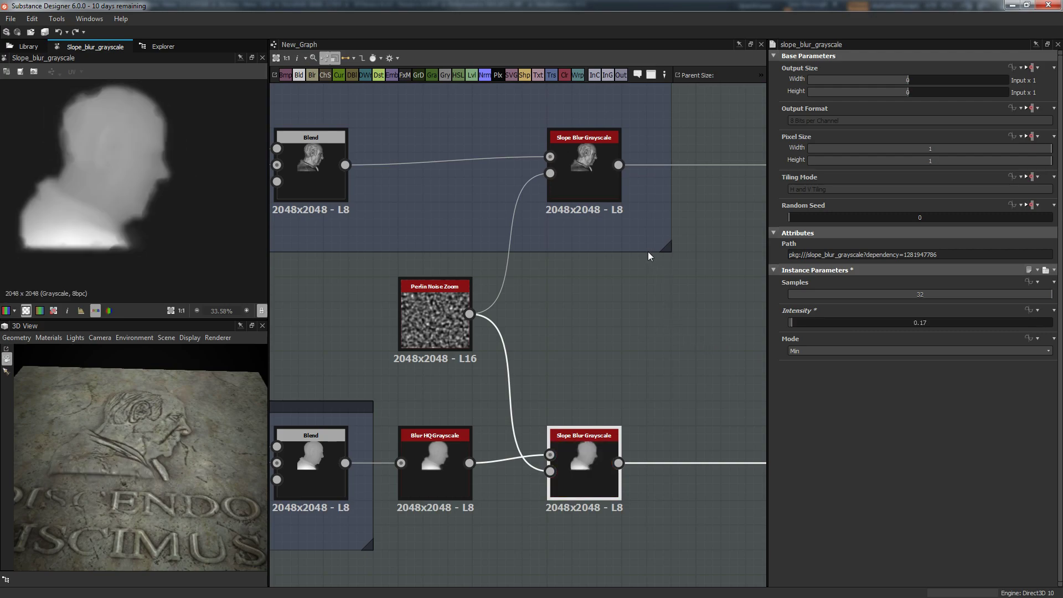
Compare the previews of the Head Base and Height pass Slope Blur Grayscale nodes, examining the Height pass silhouette's edge up close
double_click(603, 178)
left_click(595, 464)
double_click(594, 461)
scroll(110, 141, "up", 3)
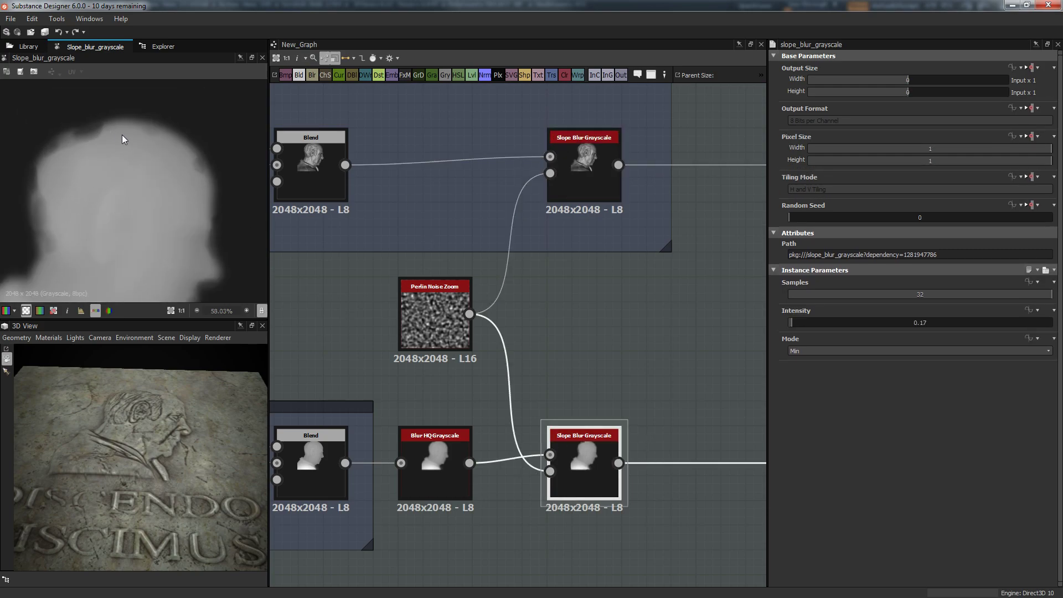
scroll(163, 227, "down", 1)
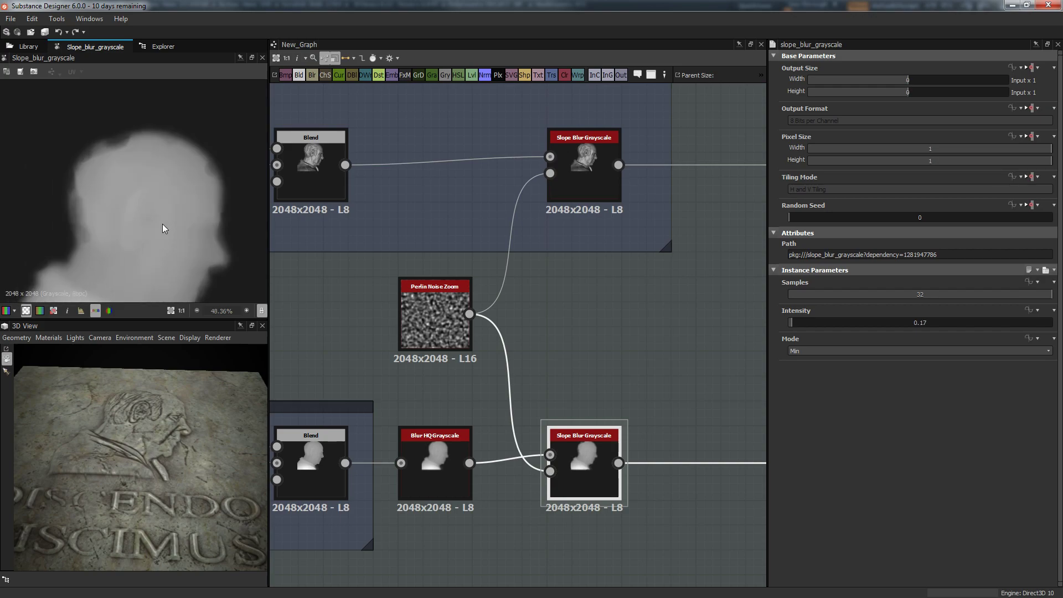
Try an intensity of 4.38 on the Head Base Slope Blur Grayscale node and inspect the carved head in 3D
double_click(579, 170)
middle_click_drag(632, 282, 625, 332)
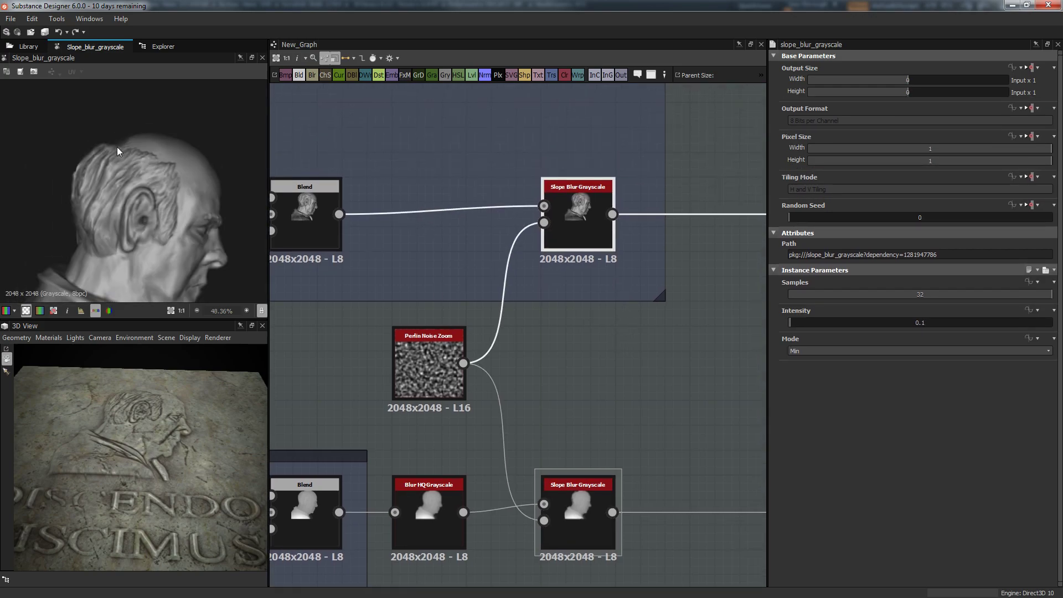
scroll(119, 155, "up", 3)
left_click(842, 322)
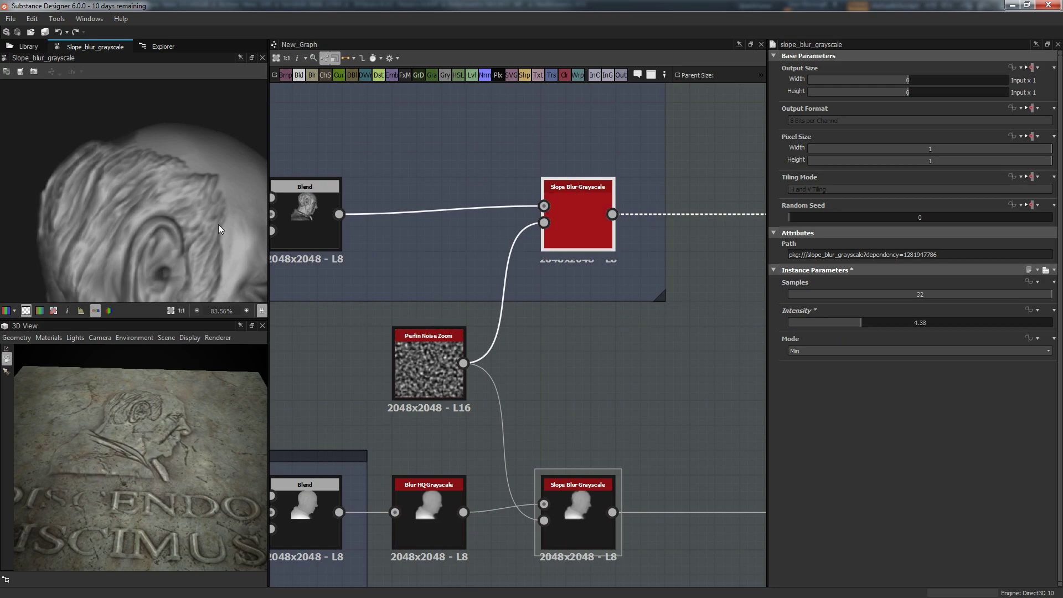
scroll(218, 224, "down", 3)
middle_click_drag(216, 253, 189, 176)
left_click_drag(174, 385, 177, 434)
middle_click_drag(169, 412, 180, 467)
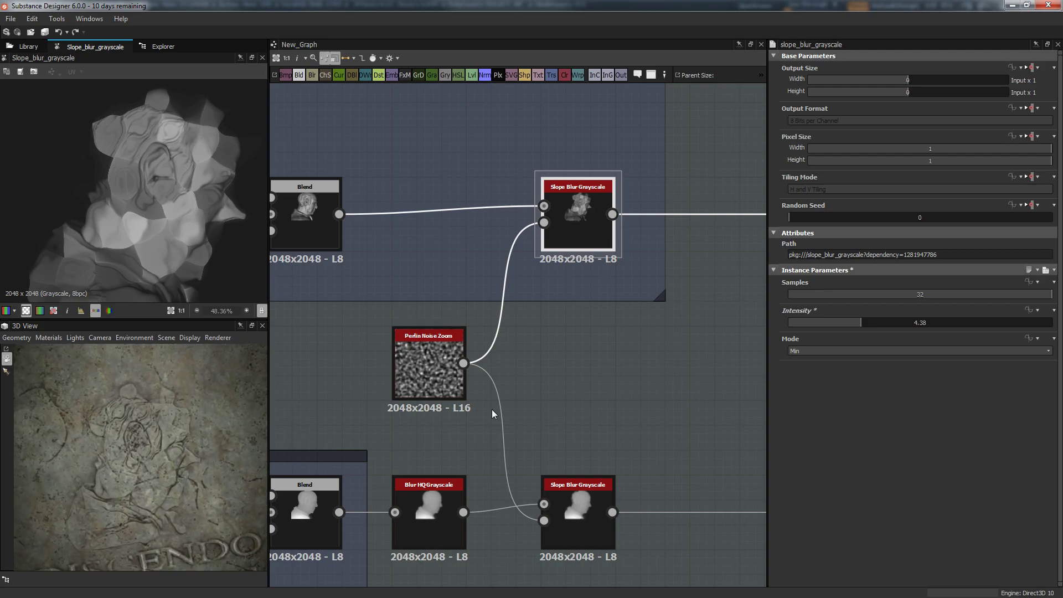
Try an intensity of 0.84 on the Head Base Slope Blur Grayscale node and inspect the relief from several angles
left_click_drag(813, 329, 805, 330)
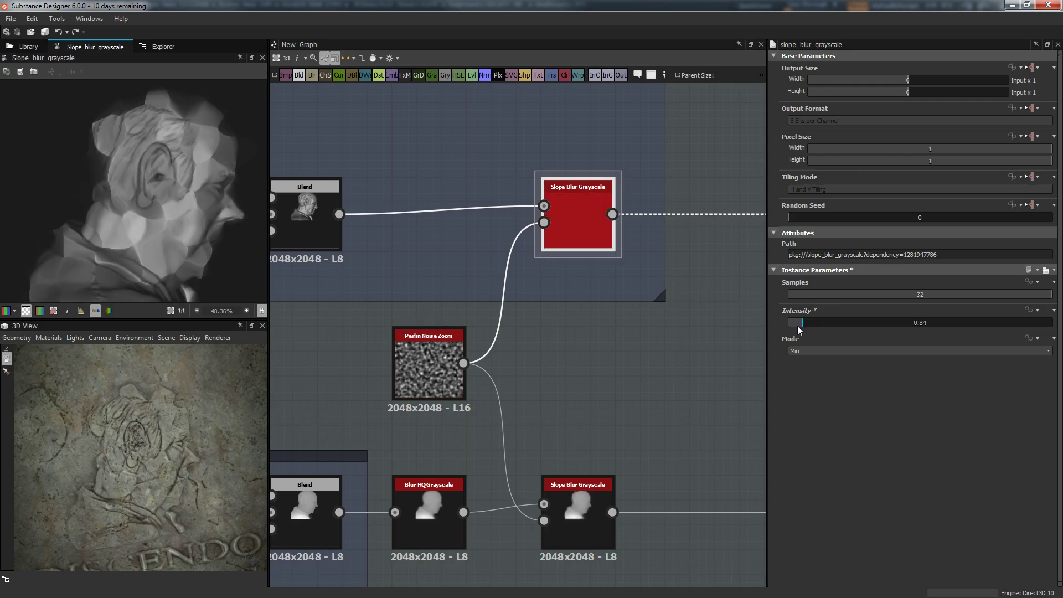
left_click_drag(165, 393, 139, 380)
left_click_drag(148, 427, 266, 458)
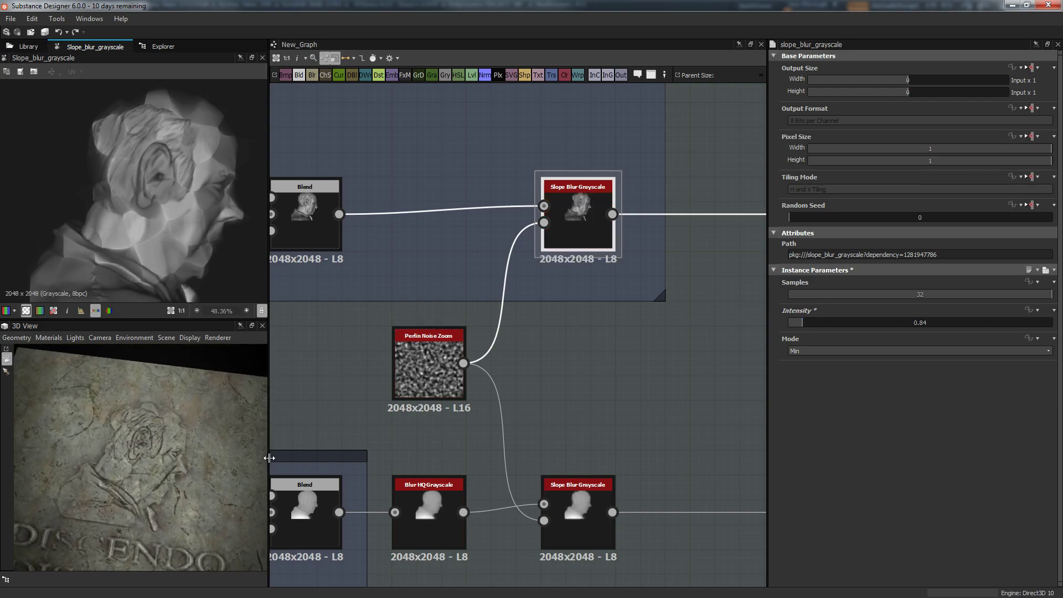
left_click_drag(159, 442, 173, 500)
Undo both intensity changes on the Head Base Slope Blur Grayscale node and check the carved head in 3D
key("ctrl+z")
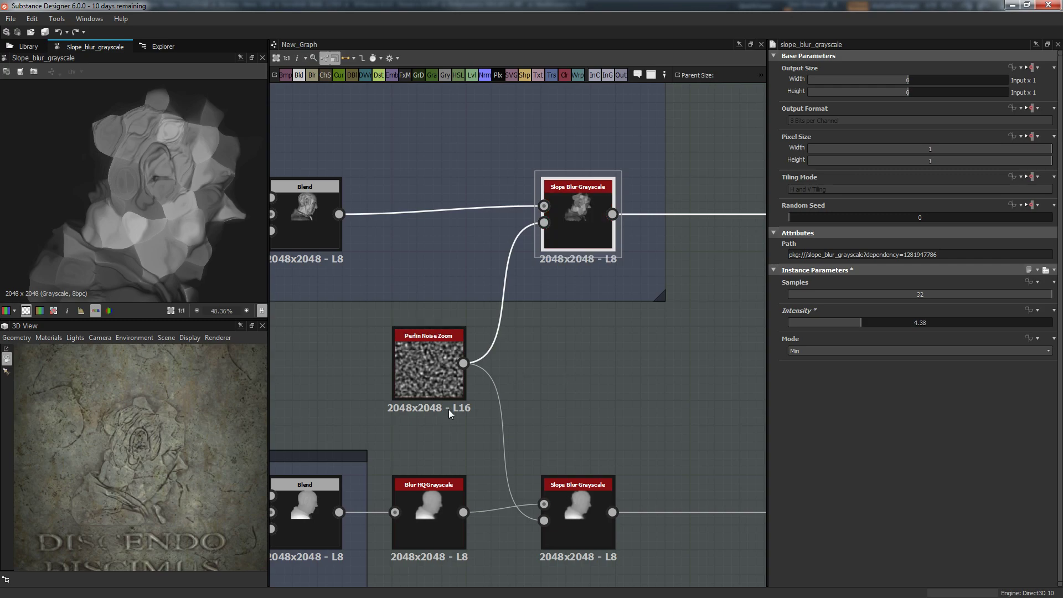
key("ctrl+z")
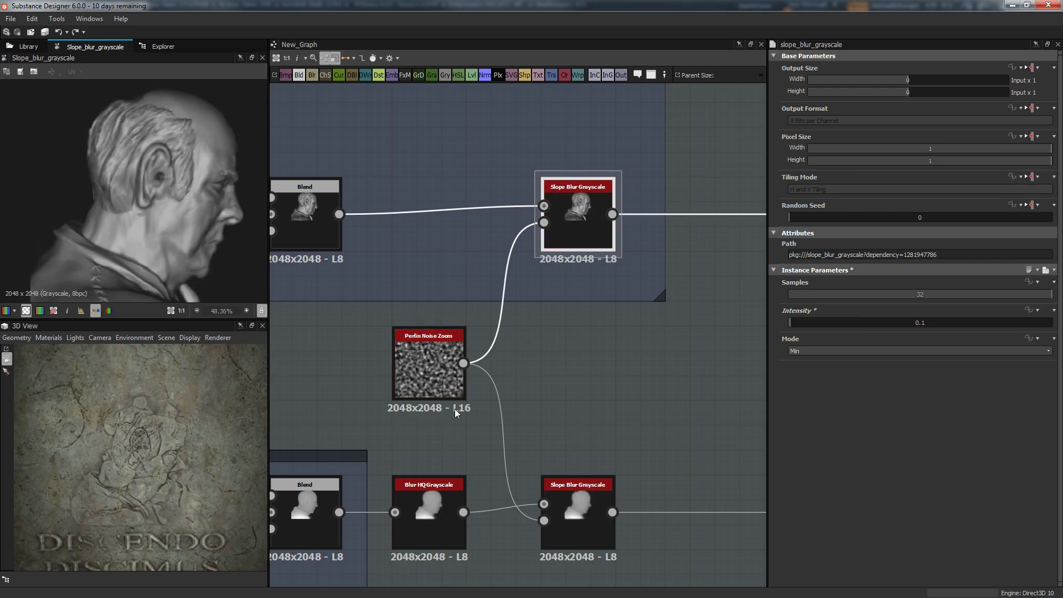
scroll(115, 443, "down", 2)
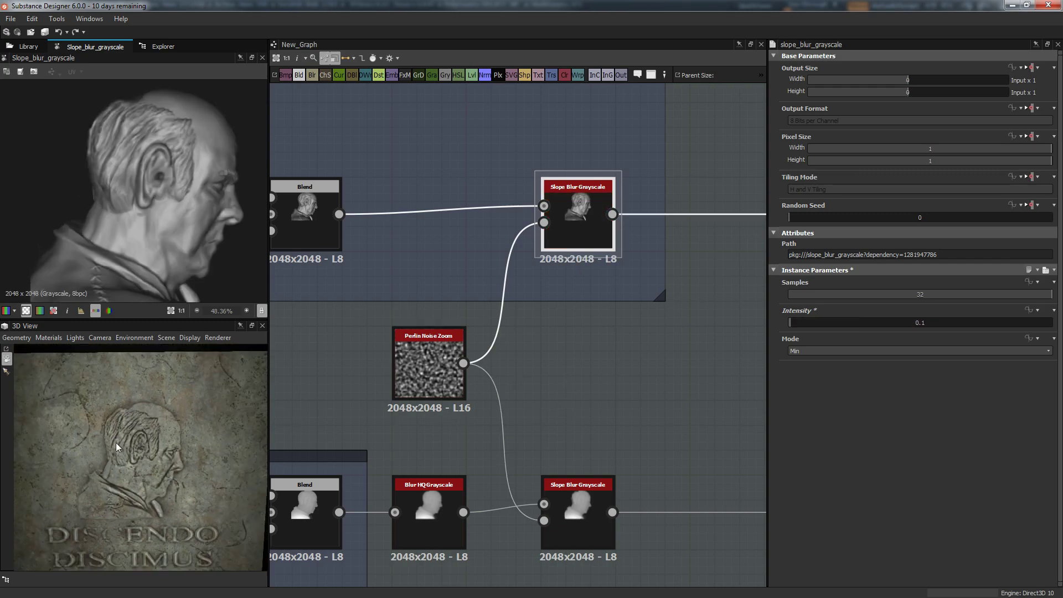
scroll(118, 451, "up", 3)
Review the Background height, Head Base and Height pass frames and how they lead into the Material Detail frame
scroll(458, 366, "down", 6)
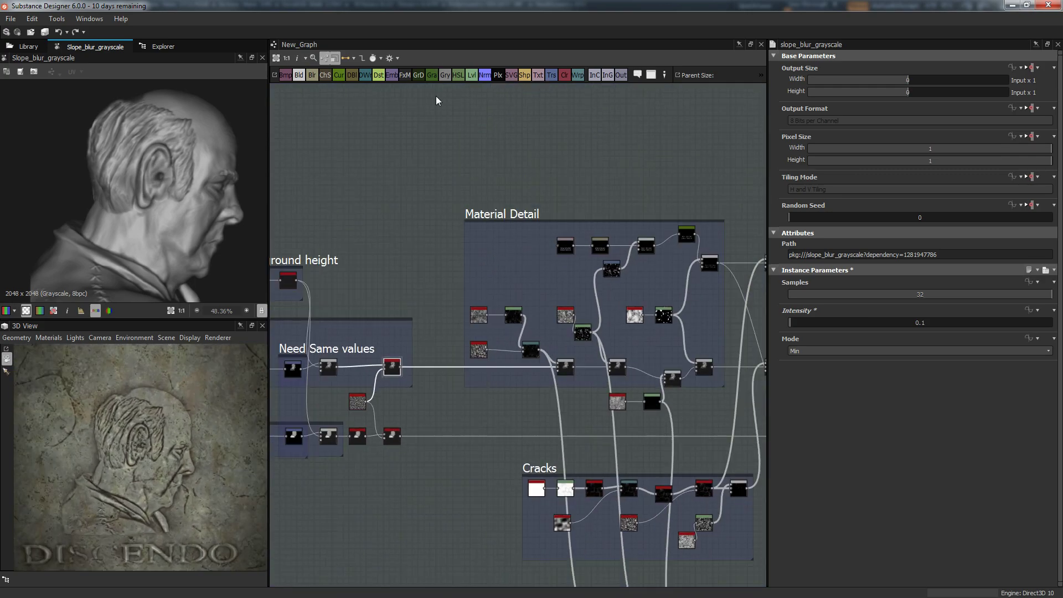
left_click_drag(508, 241, 630, 334)
left_click(371, 225)
middle_click_drag(370, 226, 517, 172)
left_click(460, 375)
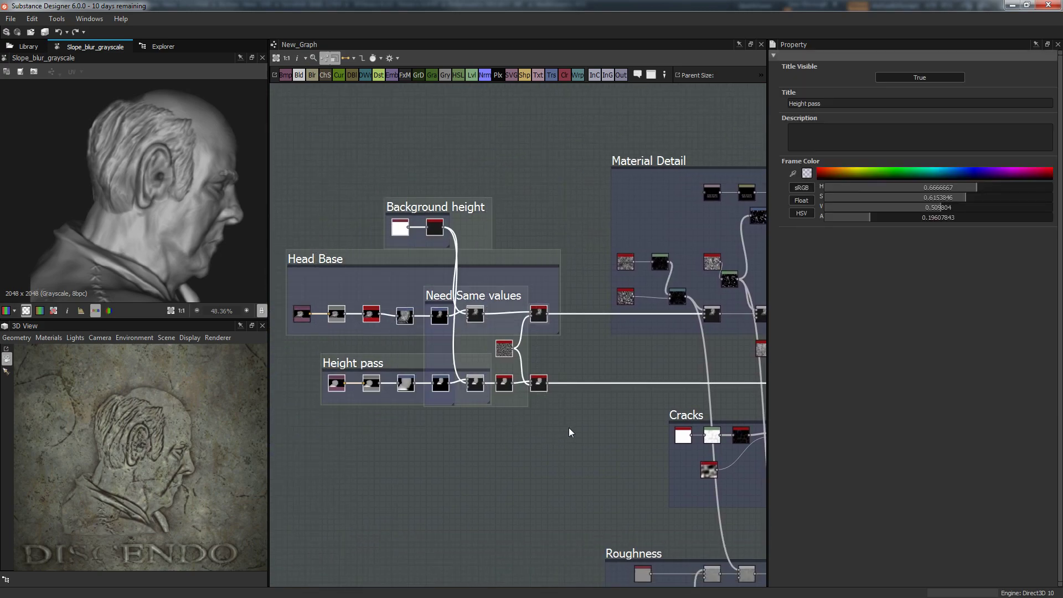
middle_click_drag(569, 428, 479, 437)
left_click(517, 199)
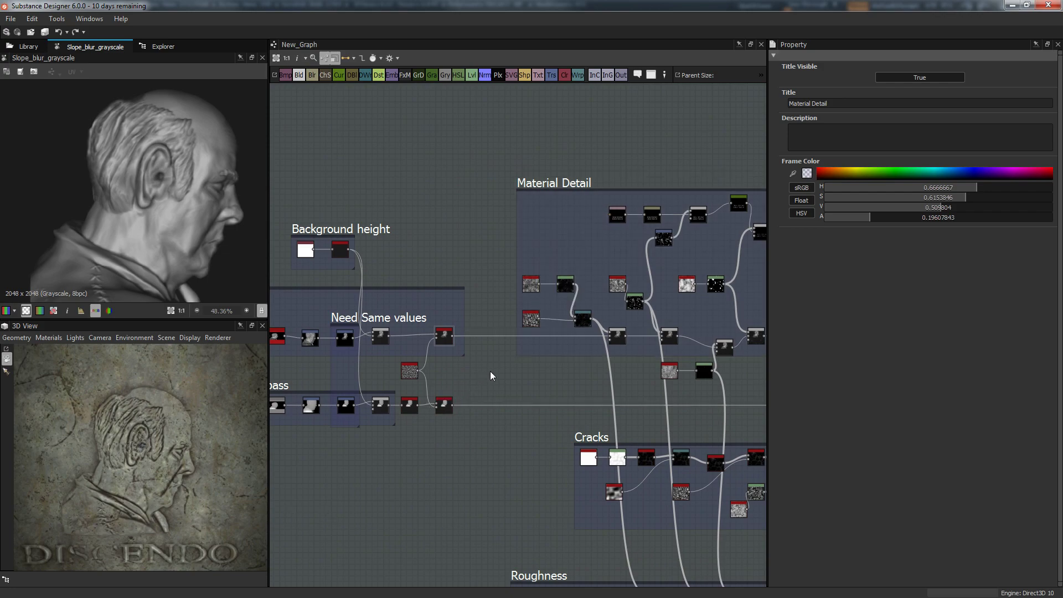
scroll(423, 371, "up", 5)
scroll(395, 345, "down", 5)
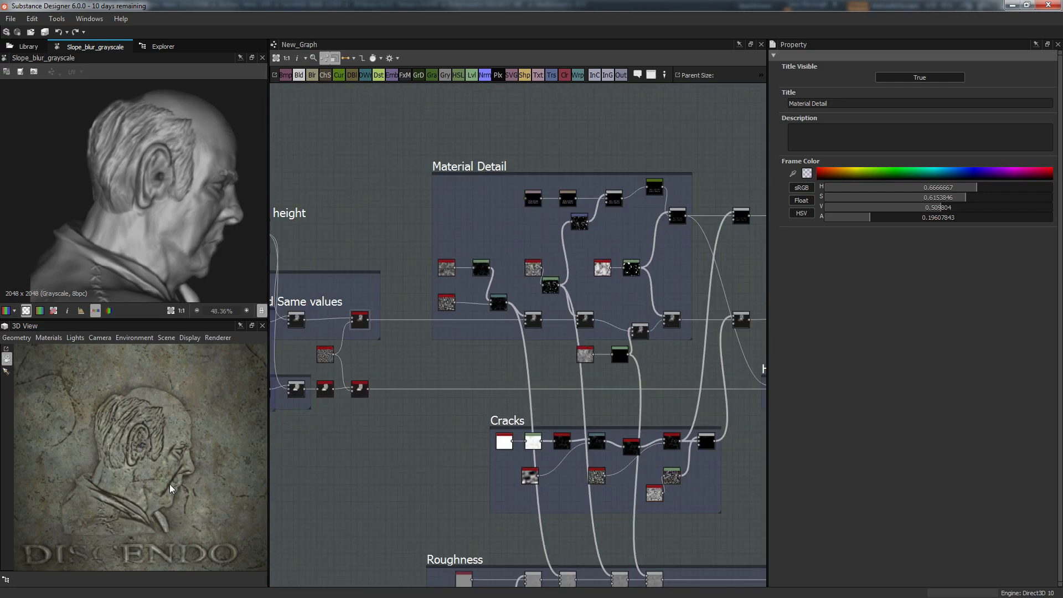
Trace the first Material Detail noise from BnW Spots 1 through Levels and Warp to its Subtract Blend node
scroll(420, 397, "up", 5)
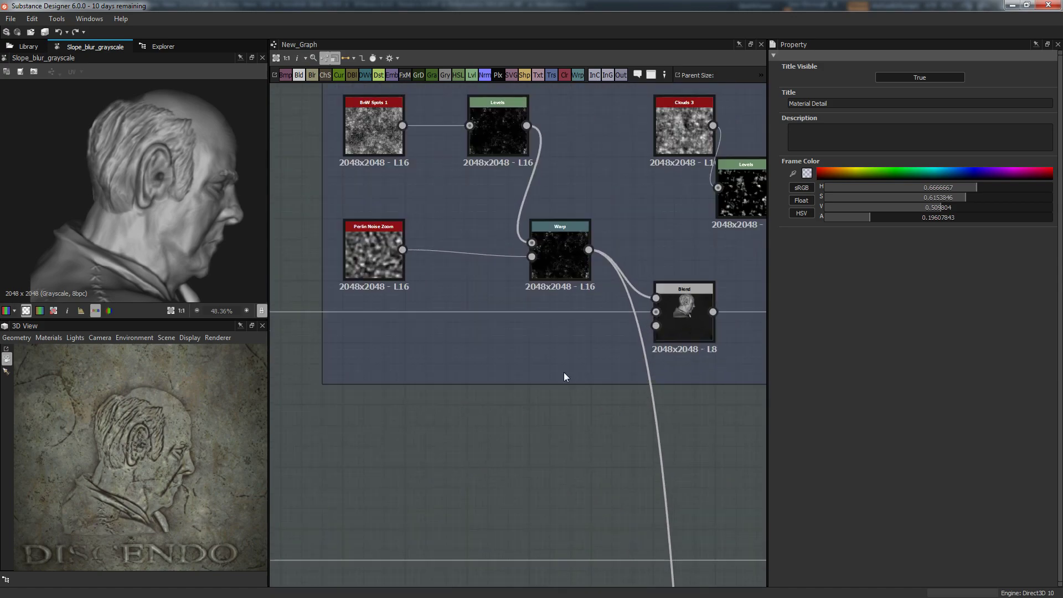
left_click(675, 297)
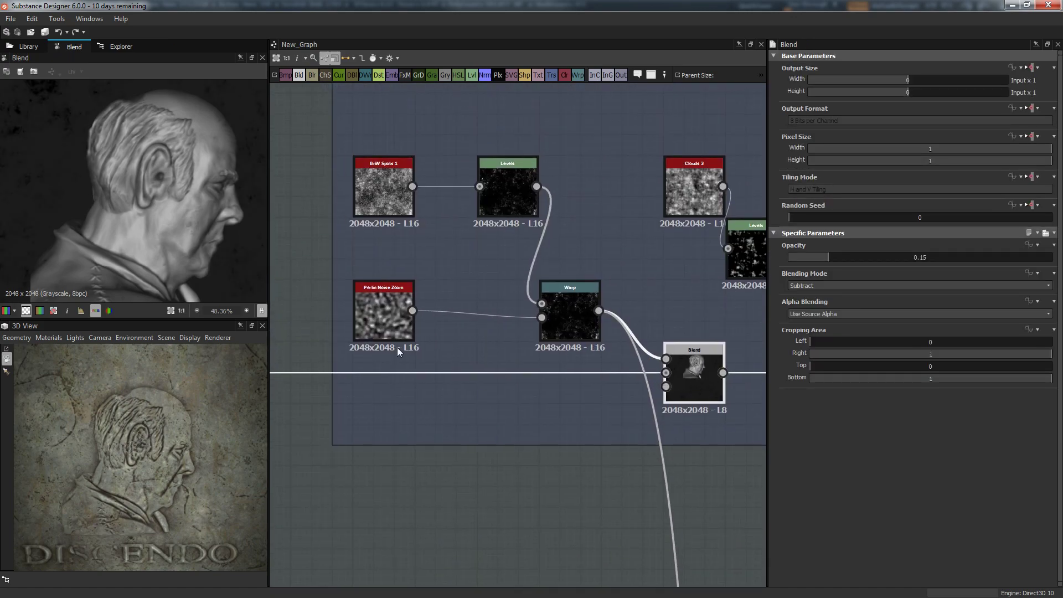
left_click(380, 234)
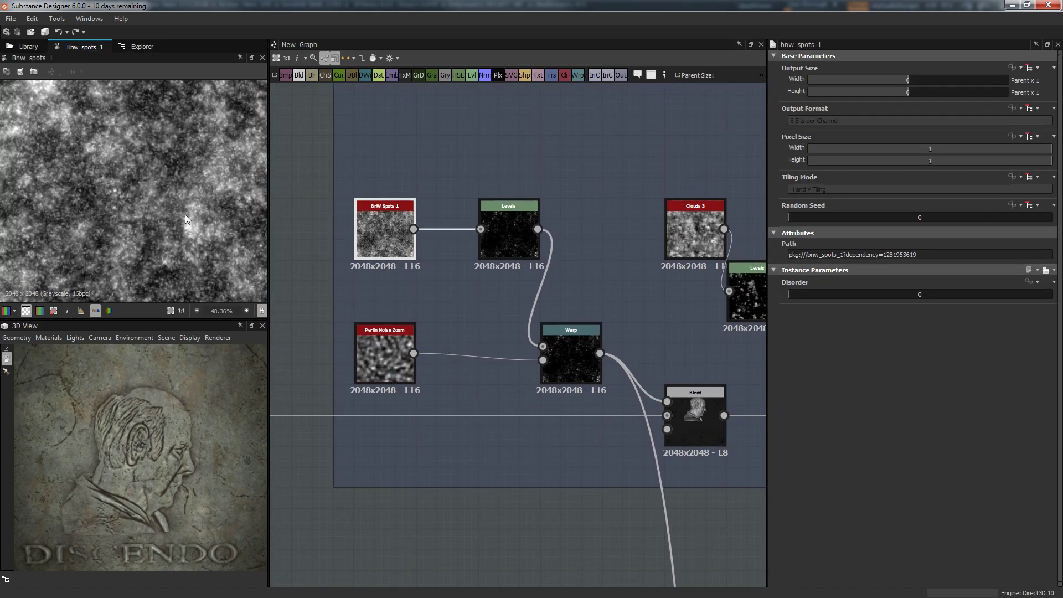
left_click(520, 249)
left_click(557, 348)
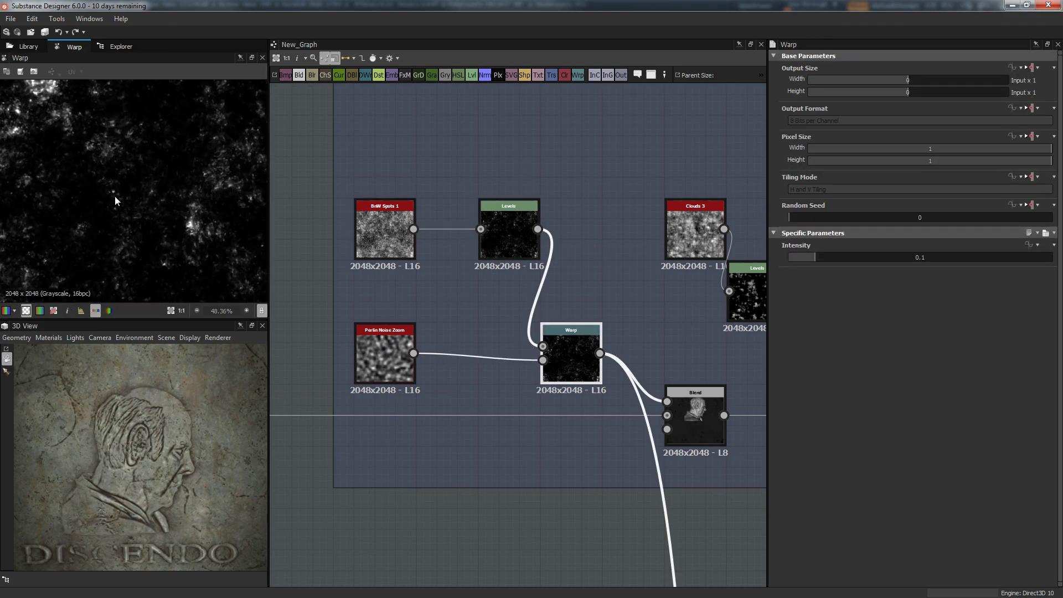
scroll(115, 201, "down", 1)
middle_click_drag(436, 391, 356, 404)
left_click(615, 429)
scroll(136, 168, "up", 2)
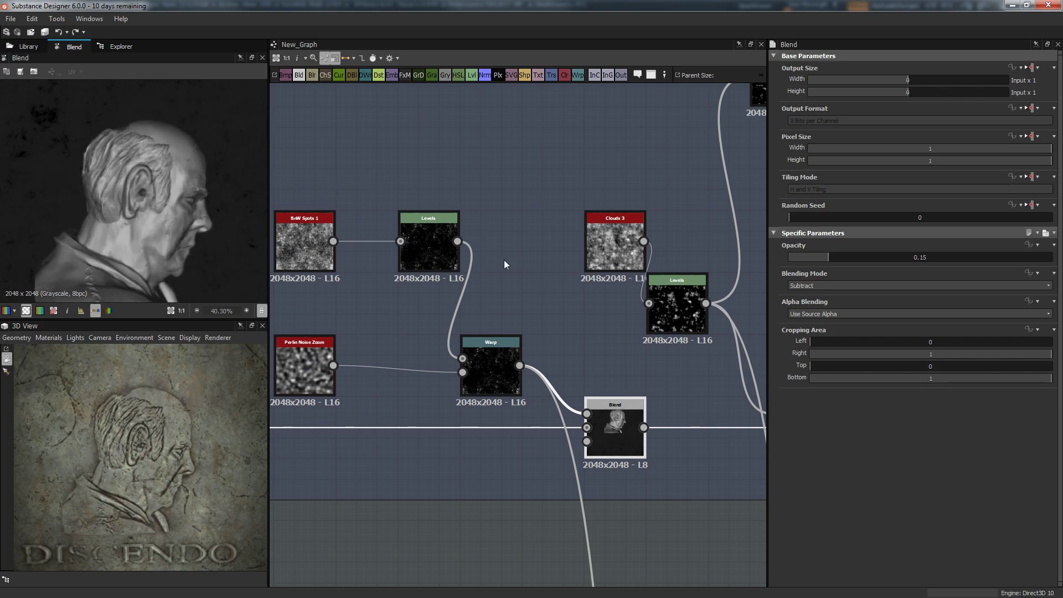
Preview the Clouds 3 node and the Levels node it feeds in the Material Detail frame
scroll(504, 261, "down", 2)
scroll(157, 218, "down", 3)
middle_click_drag(594, 308, 527, 267)
scroll(526, 267, "up", 2)
left_click(698, 355)
middle_click_drag(660, 294, 578, 334)
left_click(430, 225)
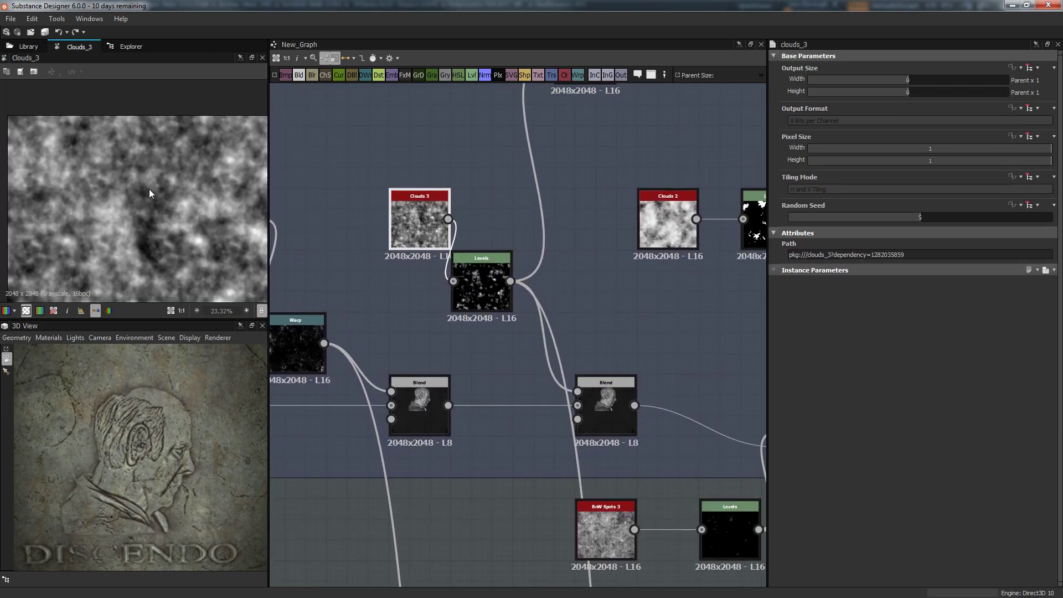
middle_click_drag(470, 250, 460, 249)
left_click(470, 284)
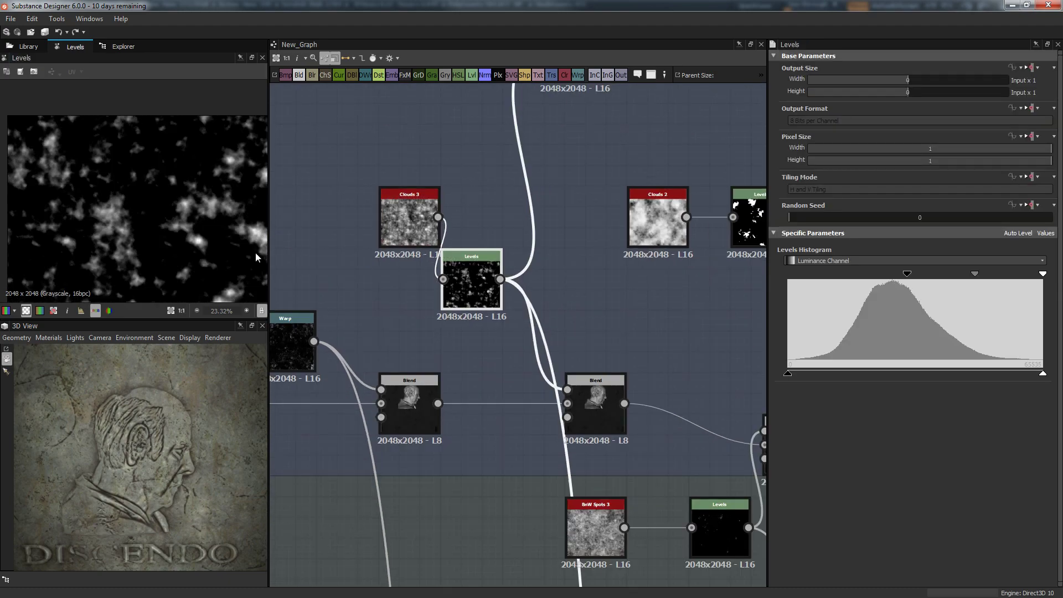
Examine the Min (Darken) Blend node's output up close and compare it with the plaque surface in 3D
middle_click_drag(512, 339, 433, 324)
left_click(527, 386)
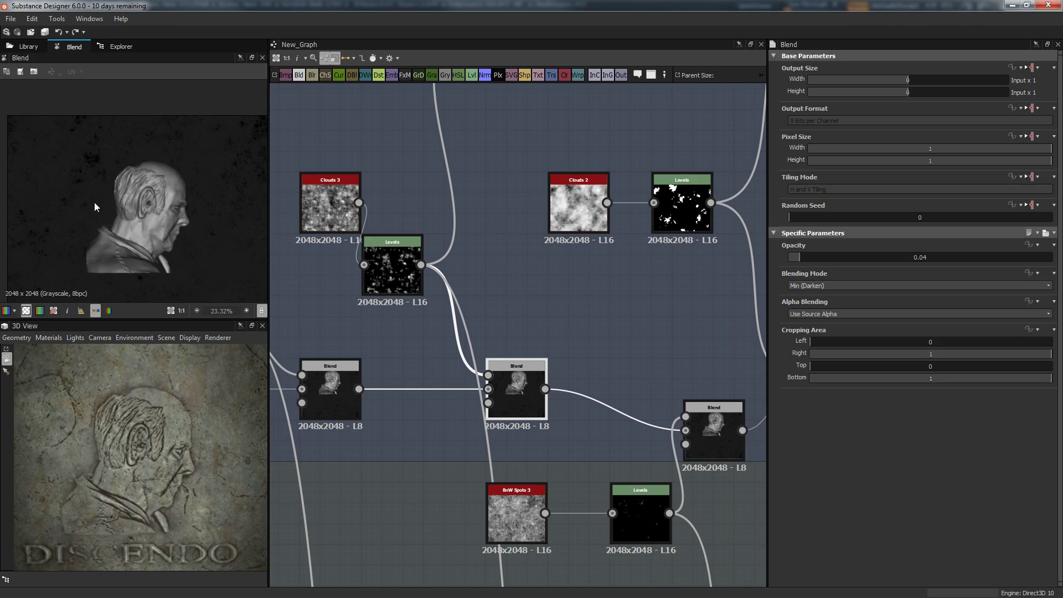
scroll(138, 164, "up", 5)
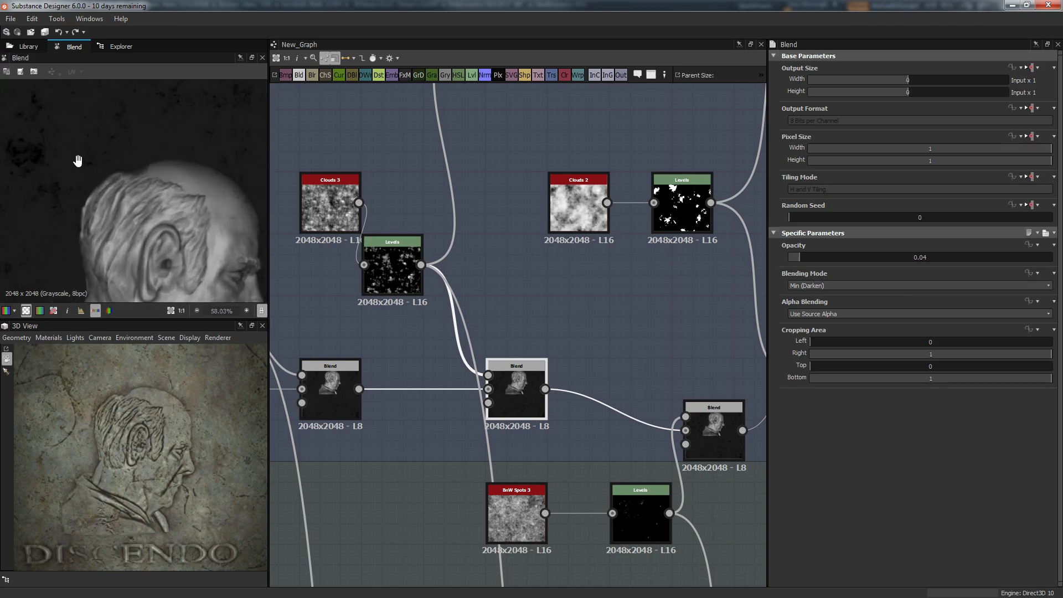
left_click_drag(173, 409, 171, 430)
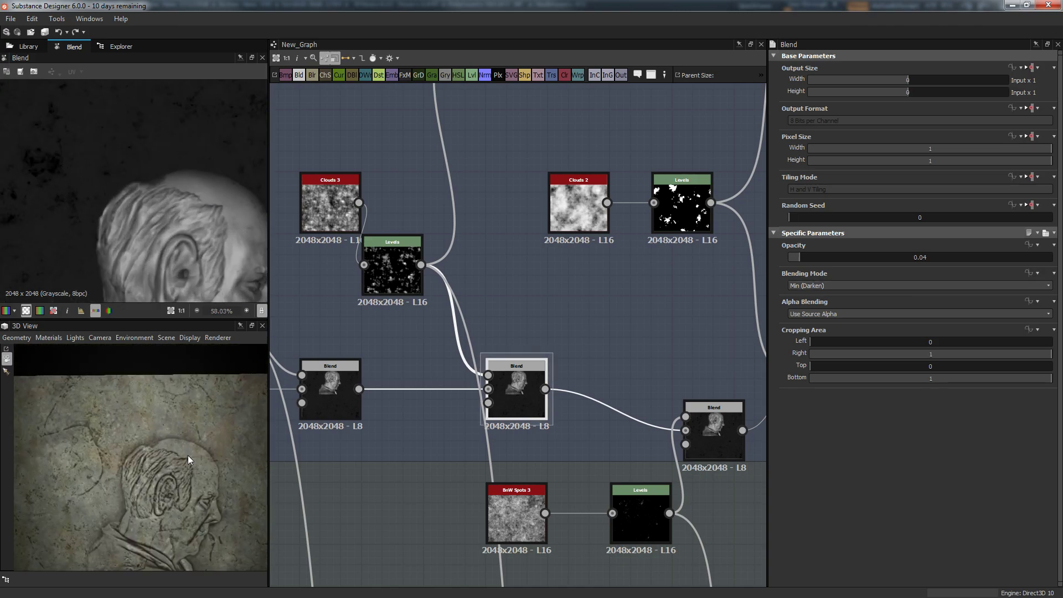
middle_click_drag(188, 455, 181, 422)
Move the third Material Detail Blend node up into line with the Blend node before it
middle_click_drag(610, 330, 541, 255)
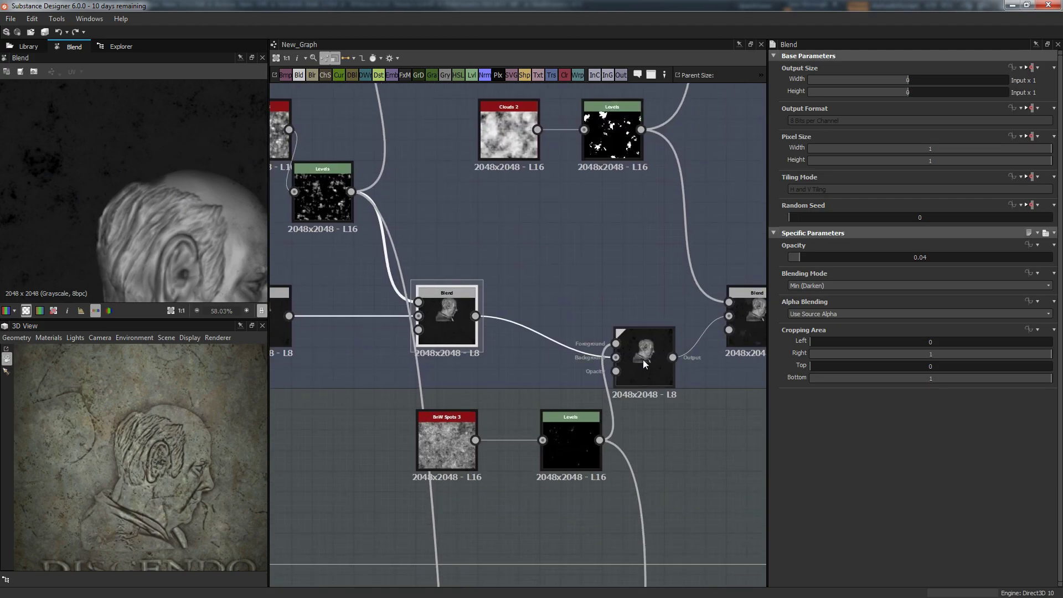
left_click_drag(643, 364, 632, 321)
Preview the BnW Spots 3 node, its Levels node and the Subtract Blend node they feed, examining the background pitting
middle_click_drag(451, 428, 496, 373)
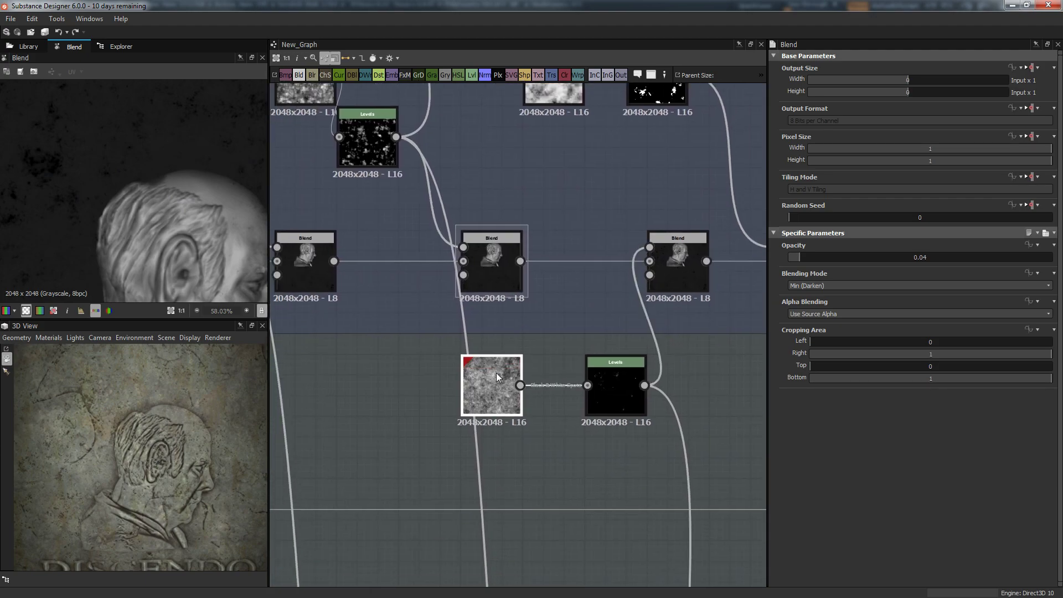
left_click(497, 373)
left_click(601, 381)
middle_click_drag(644, 325, 552, 357)
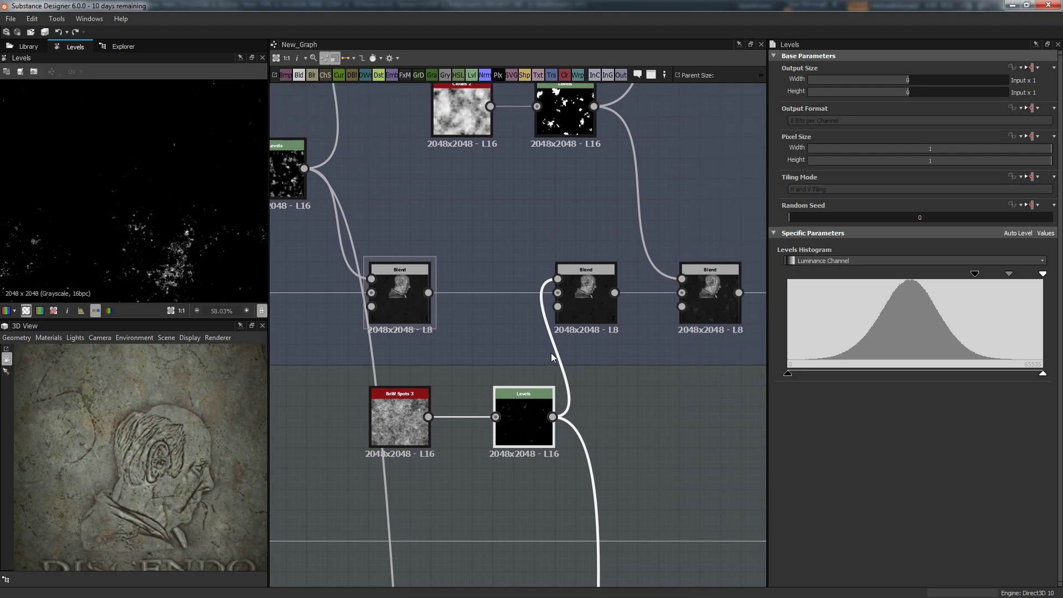
left_click(578, 298)
middle_click_drag(141, 177, 286, 152)
Preview the Clouds 2 node and inspect the Max (Lighten) Blend node that its Levels node feeds
middle_click_drag(739, 275, 633, 324)
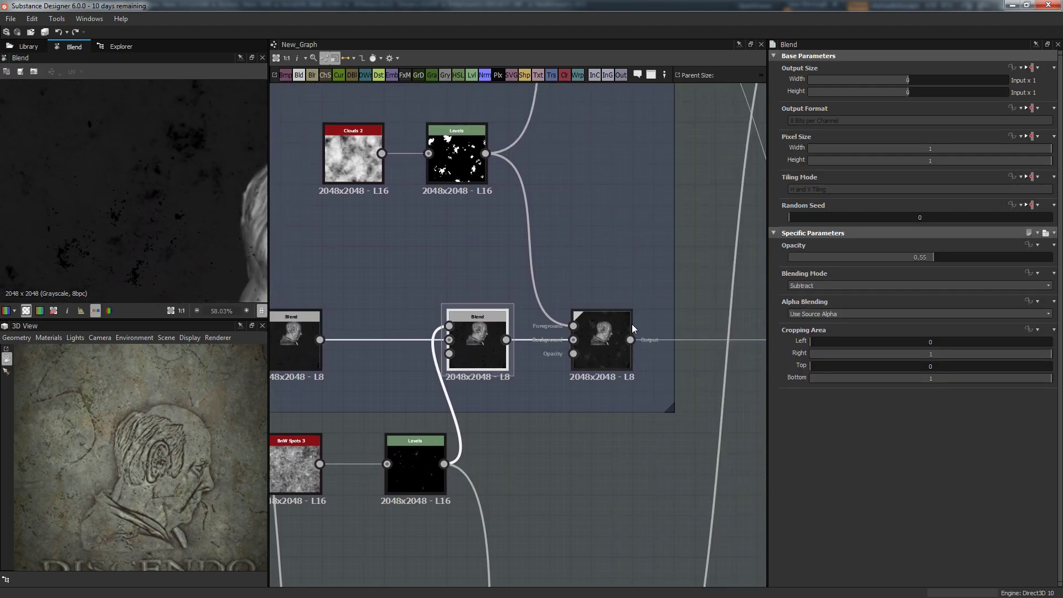
left_click(613, 354)
middle_click_drag(598, 275, 648, 398)
double_click(412, 280)
left_click(479, 279)
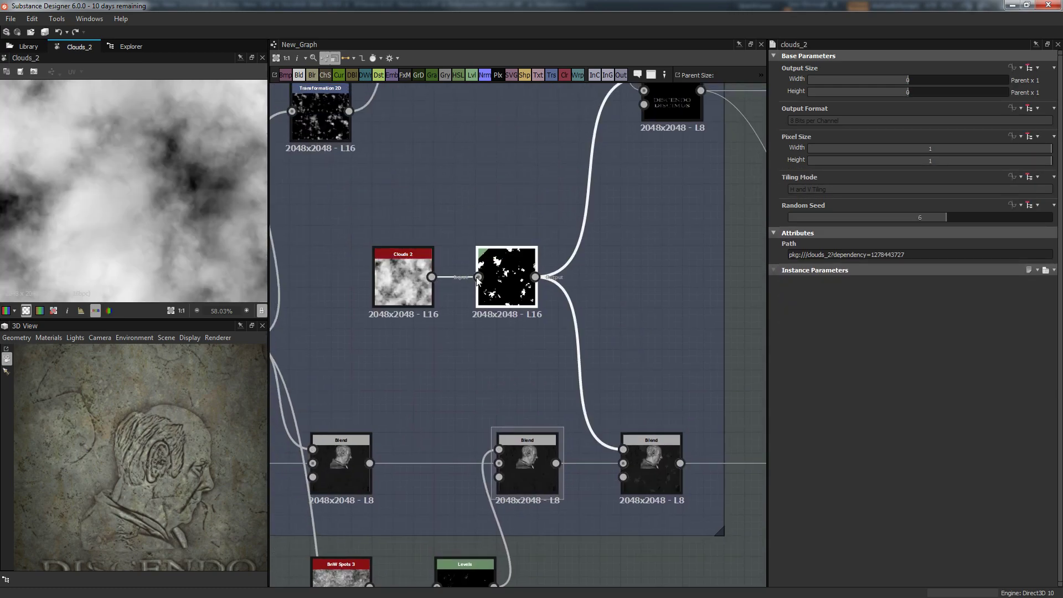
left_click(477, 281)
left_click(648, 462)
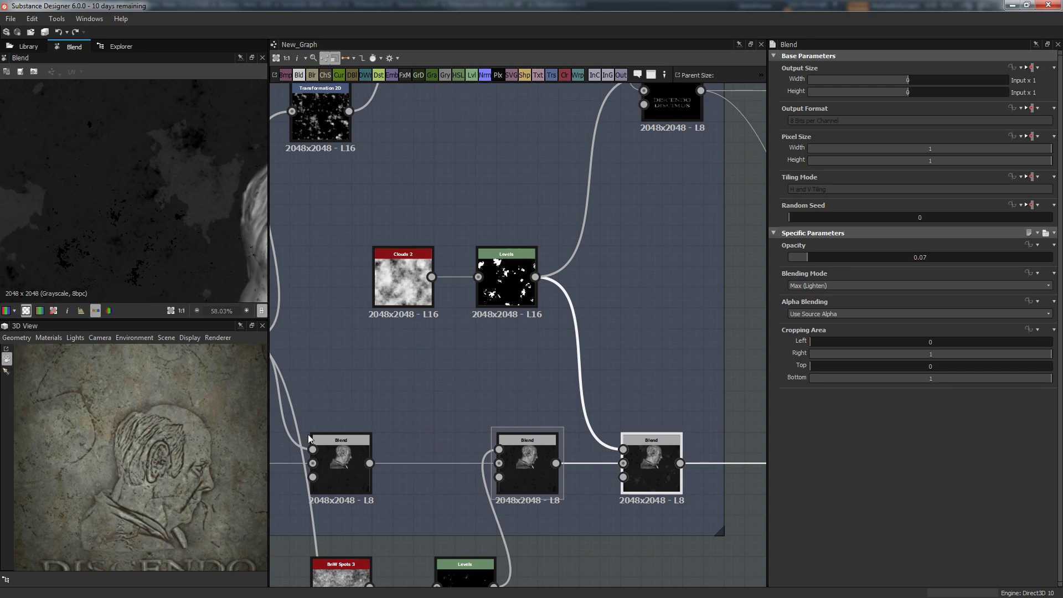
Examine the plaque's background patches up close in 3D and bring the lettering into view on the model
scroll(308, 434, "up", 2)
left_click_drag(141, 418, 104, 400)
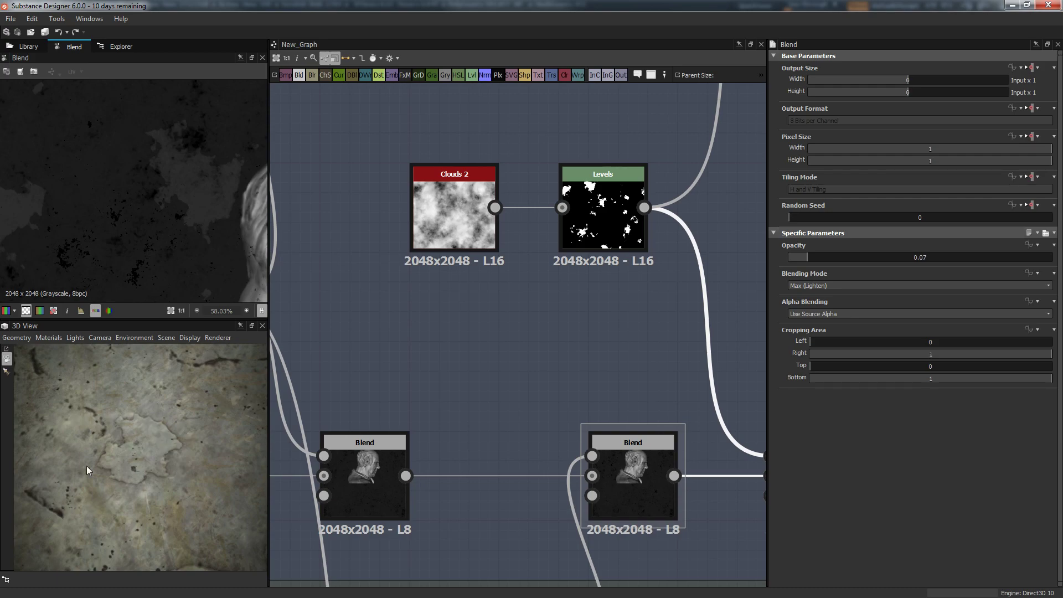
left_click_drag(134, 462, 148, 465)
middle_click_drag(477, 321, 482, 403)
scroll(499, 387, "down", 3)
middle_click_drag(510, 269, 521, 342)
left_click_drag(66, 483, 102, 468)
Preview the Text node with DISCENDO DISCIMUS and the Blur node after it, examining the letter edges up close
middle_click_drag(392, 284, 404, 307)
left_click(437, 248)
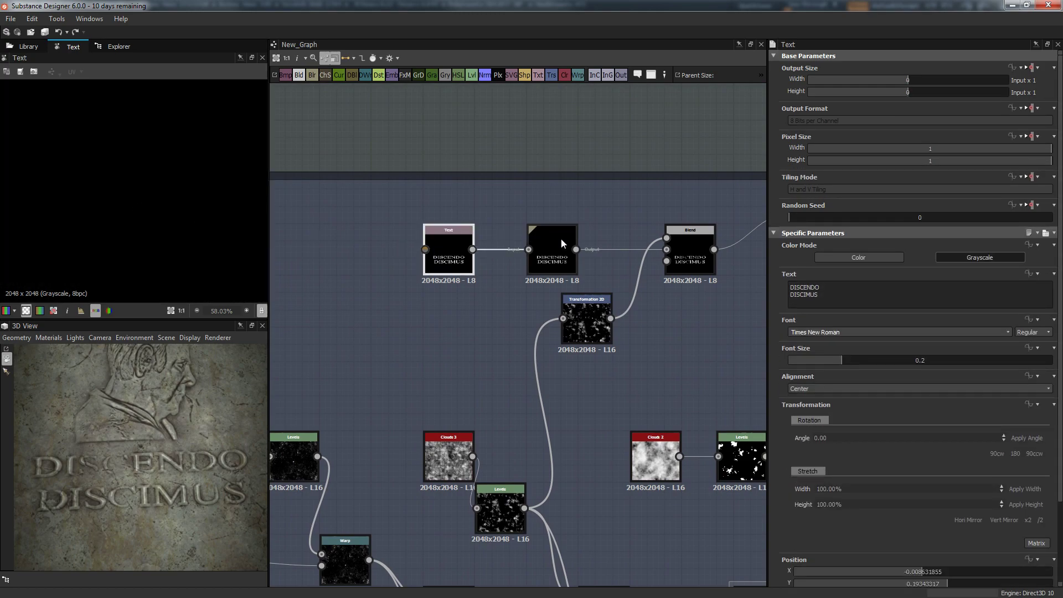
left_click(561, 242)
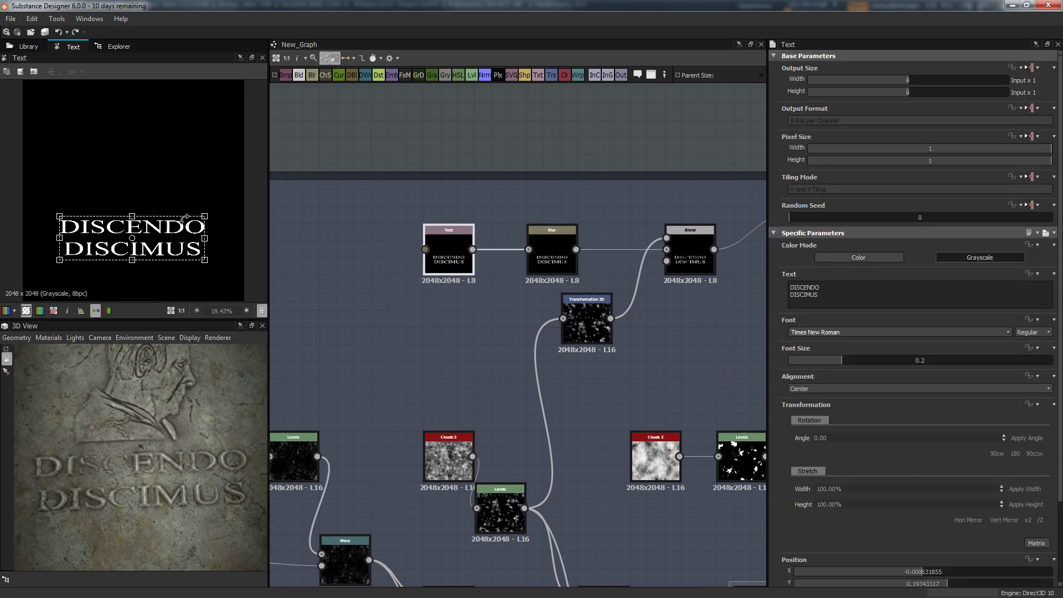
scroll(604, 212, "up", 3)
left_click(386, 254)
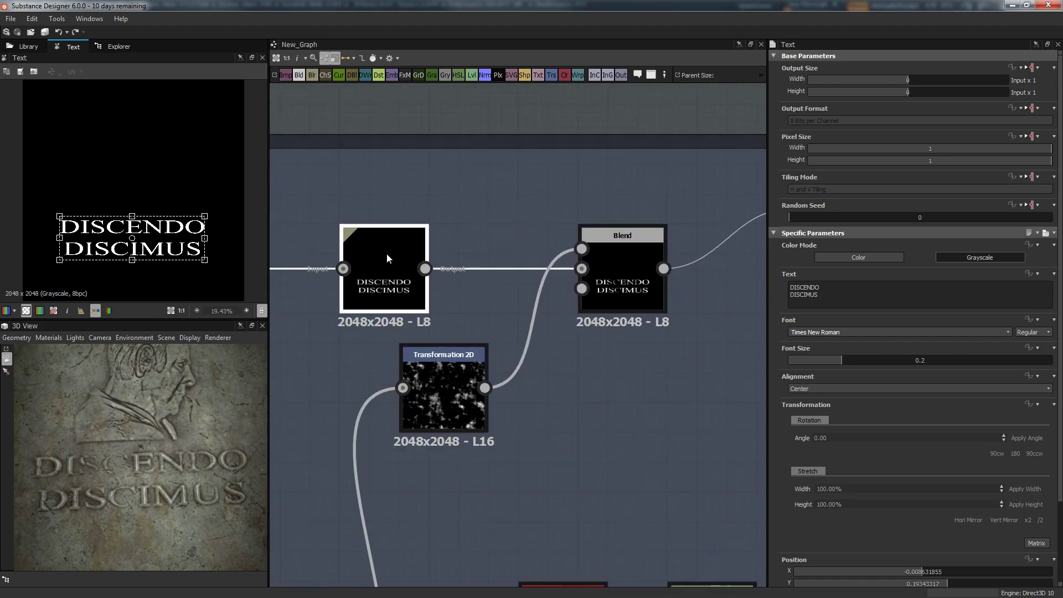
scroll(123, 239, "up", 6)
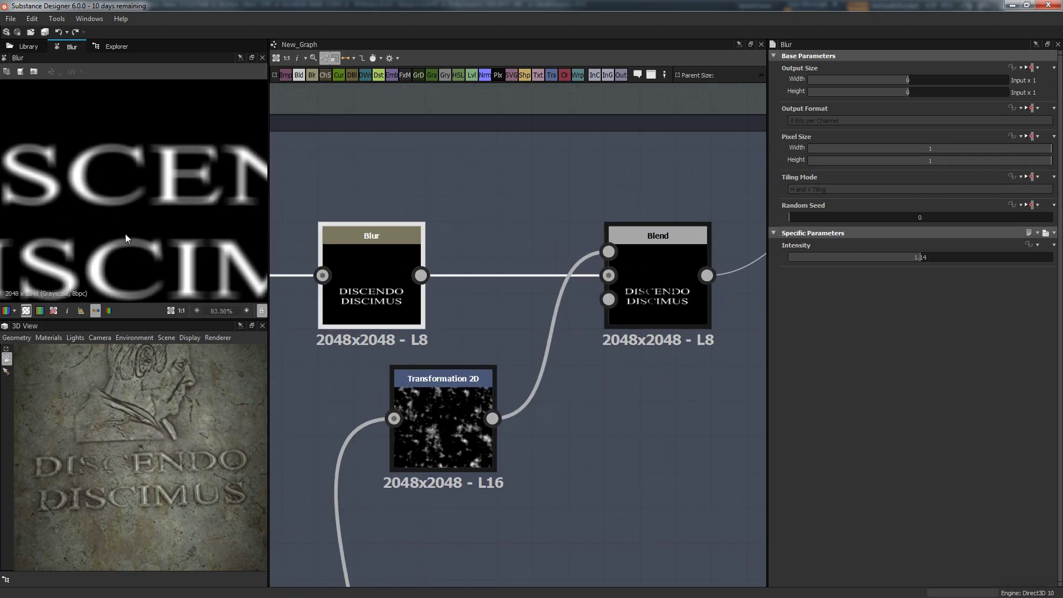
Inspect the Subtract Blend node on the blurred lettering and preview the Transformation 2D node that feeds it
scroll(511, 225, "down", 3)
double_click(587, 266)
middle_click_drag(505, 209, 453, 217)
middle_click_drag(427, 358, 460, 321)
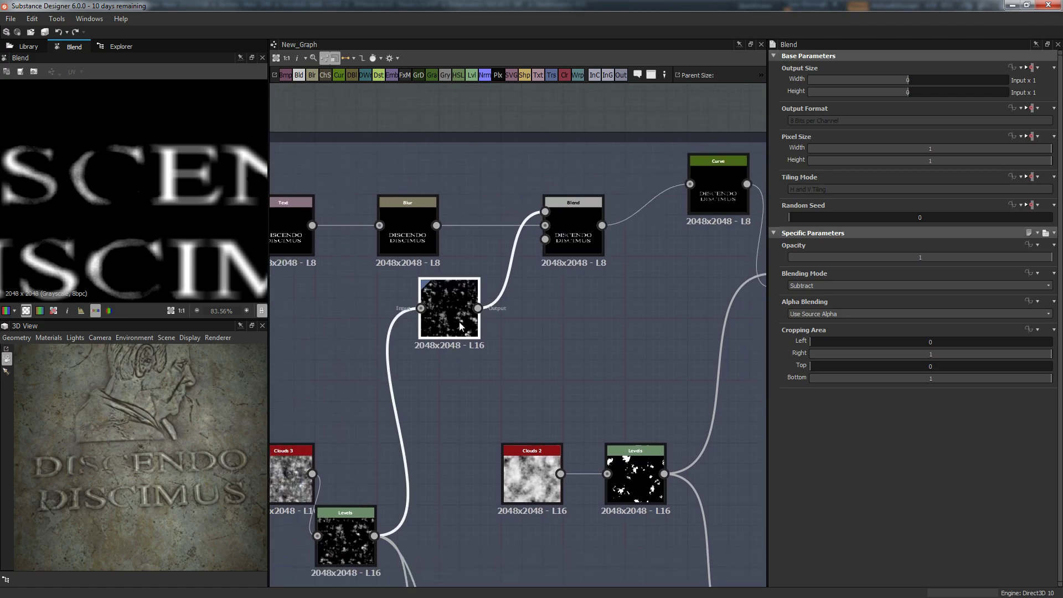
left_click(460, 321)
scroll(121, 248, "down", 3)
middle_click_drag(555, 270, 705, 134)
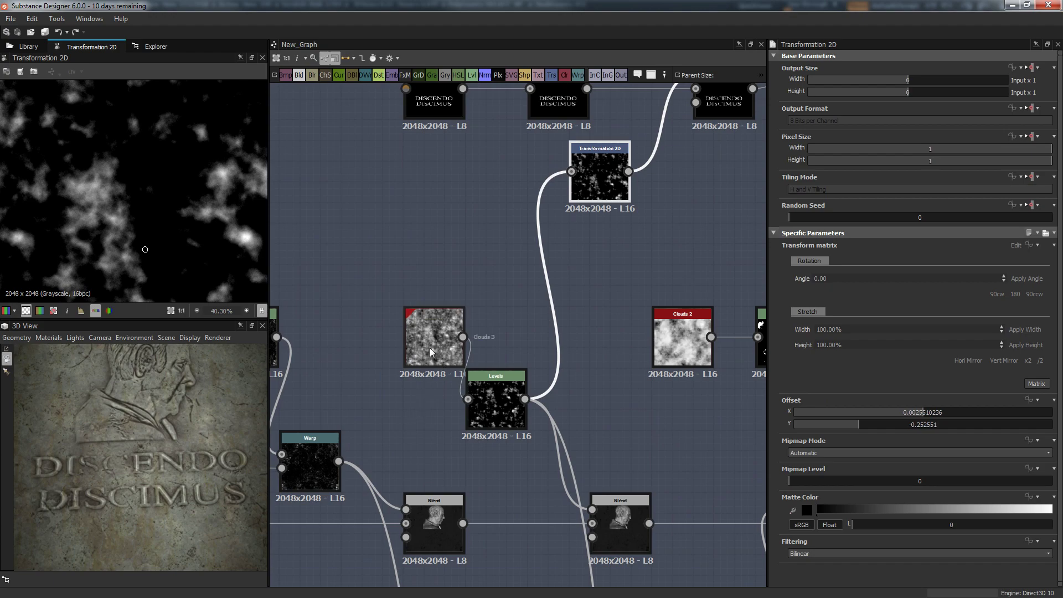
middle_click_drag(605, 278, 411, 396)
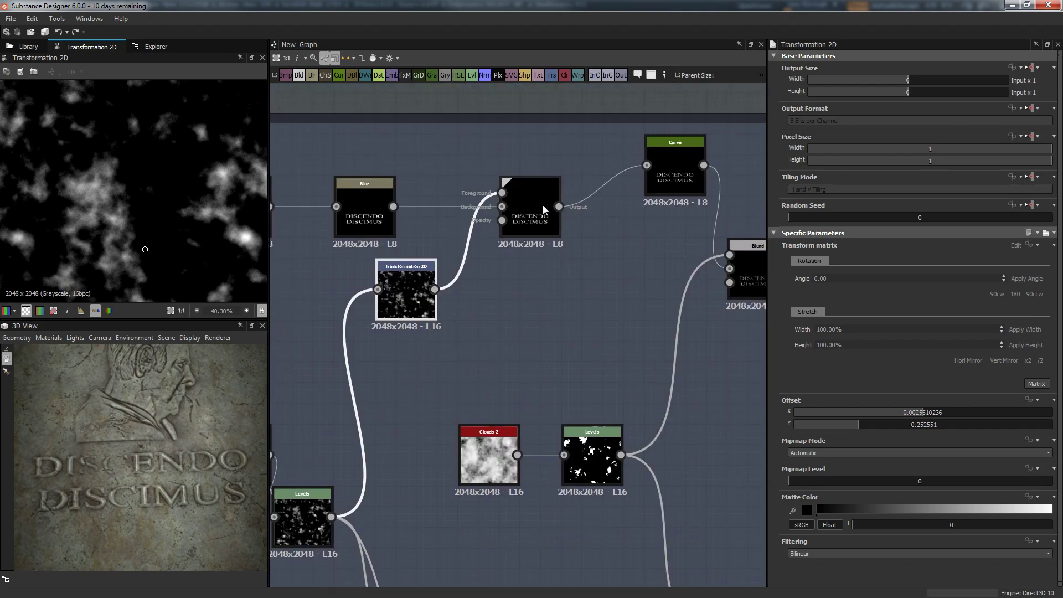
Preview the Curve node on the lettering, examining its letter profile up close and comparing it with the letters in 3D
left_click(675, 176)
scroll(128, 177, "up", 4)
middle_click_drag(134, 173, 152, 117)
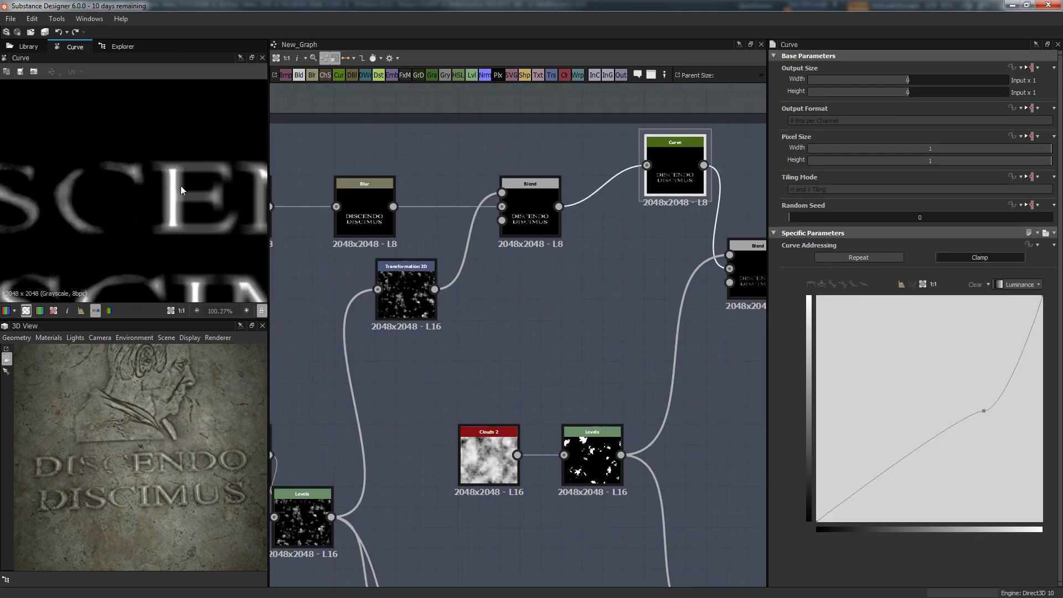
scroll(164, 195, "up", 4)
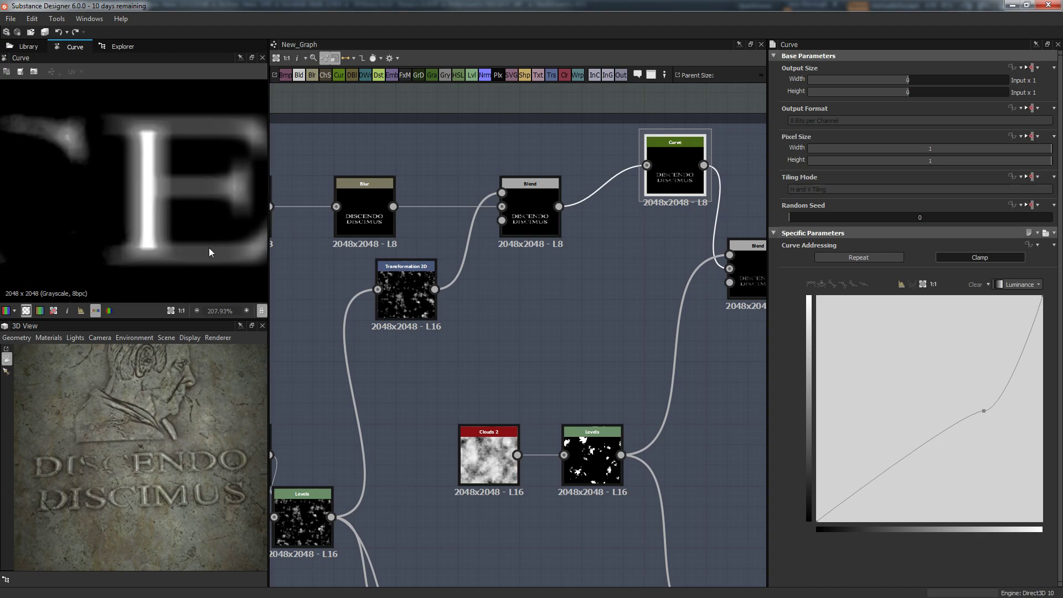
scroll(193, 188, "down", 2)
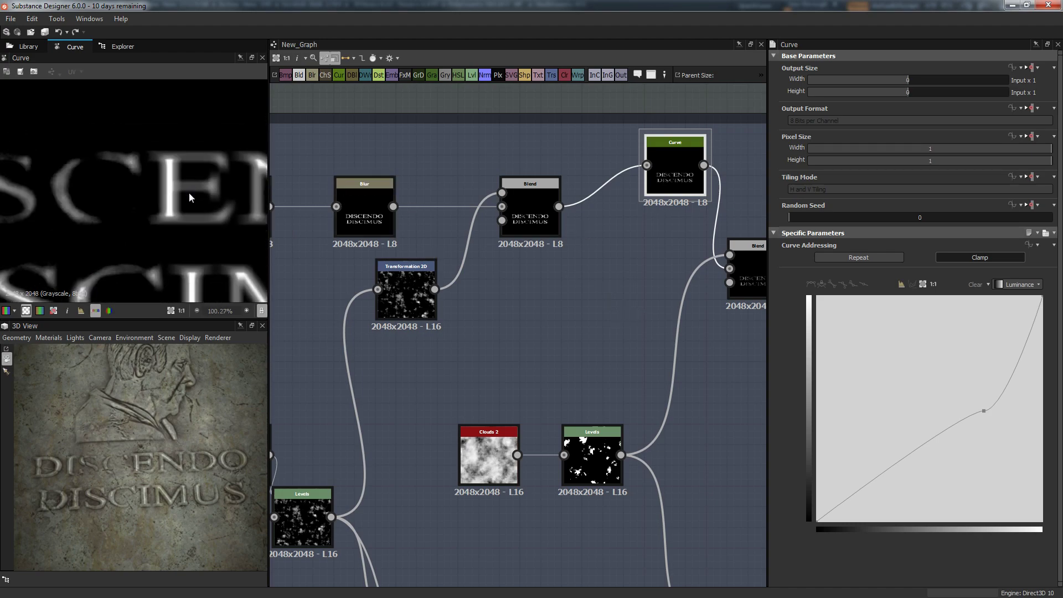
left_click_drag(170, 419, 86, 487)
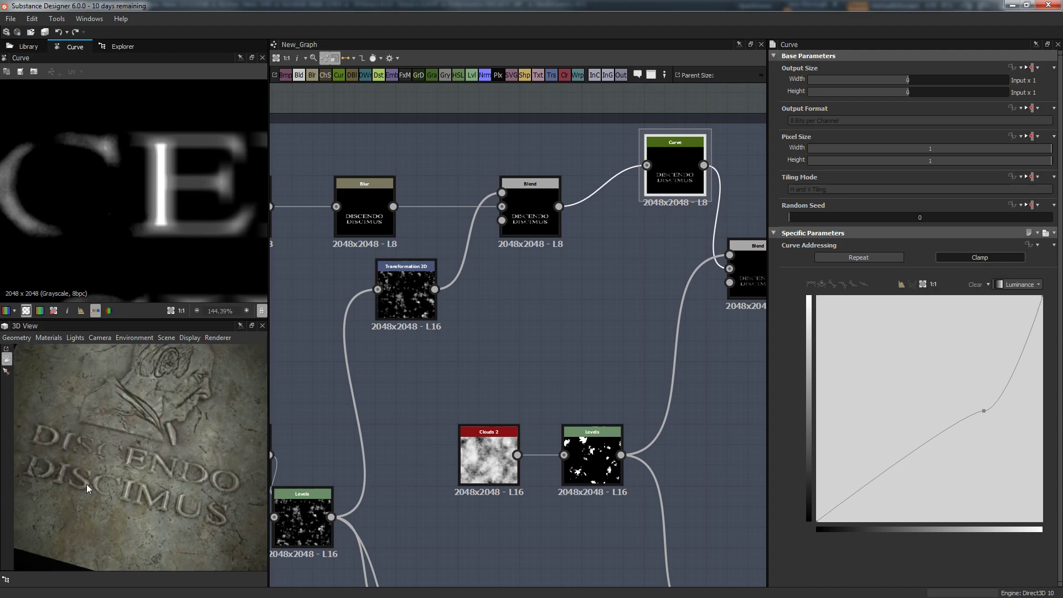
Compare the lettering's Multiply Blend node with the portrait's Max (Lighten) Blend node fed by the same Clouds 2 Levels node
middle_click_drag(481, 381, 396, 393)
middle_click_drag(439, 339, 373, 339)
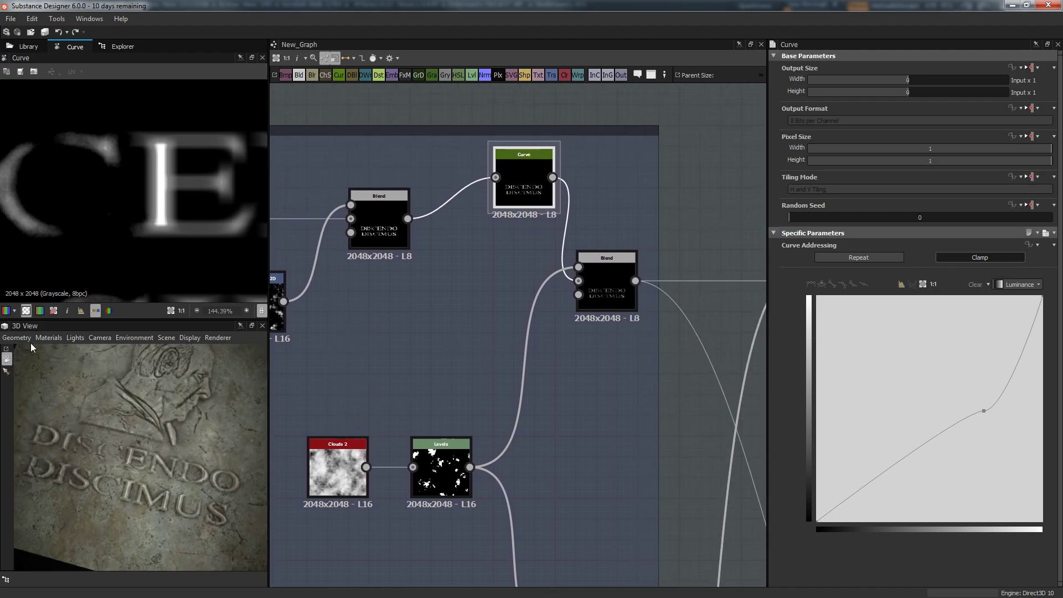
left_click(612, 286)
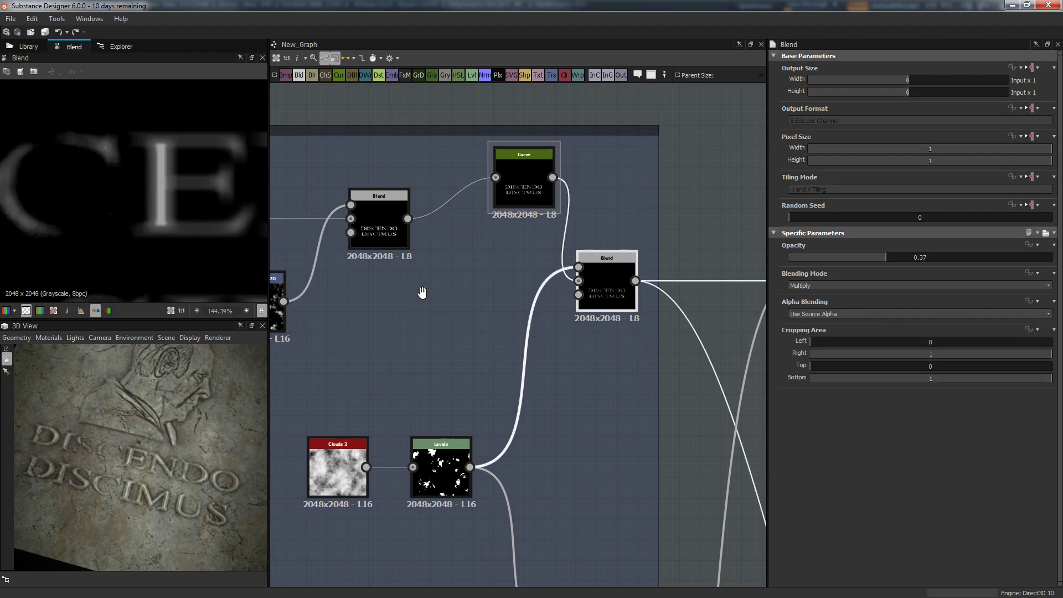
middle_click_drag(422, 292, 501, 221)
left_click_drag(371, 353, 537, 470)
middle_click_drag(551, 425, 521, 316)
double_click(631, 481)
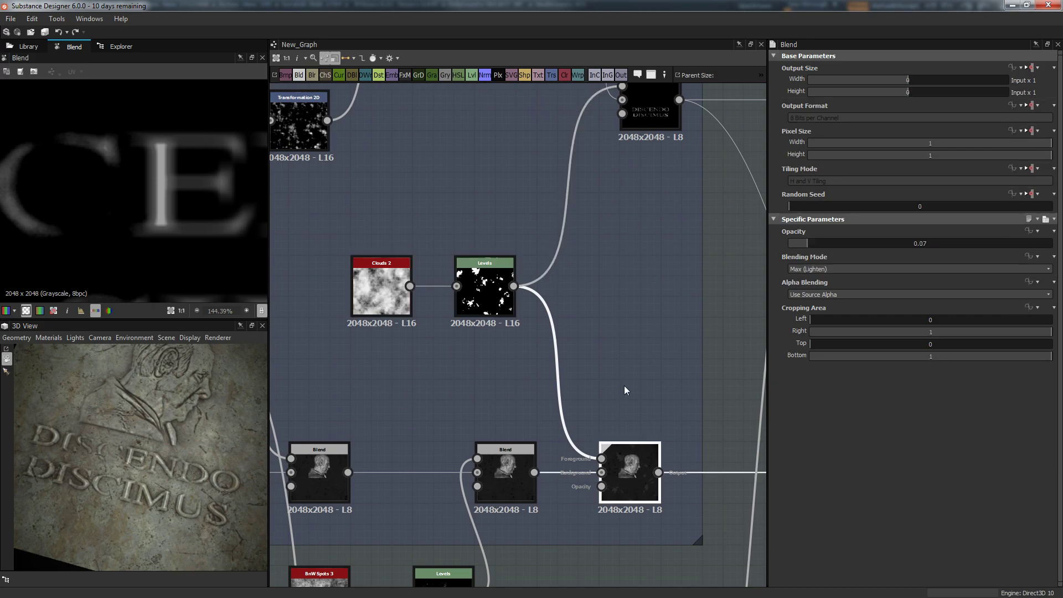
middle_click_drag(623, 147, 603, 201)
double_click(626, 147)
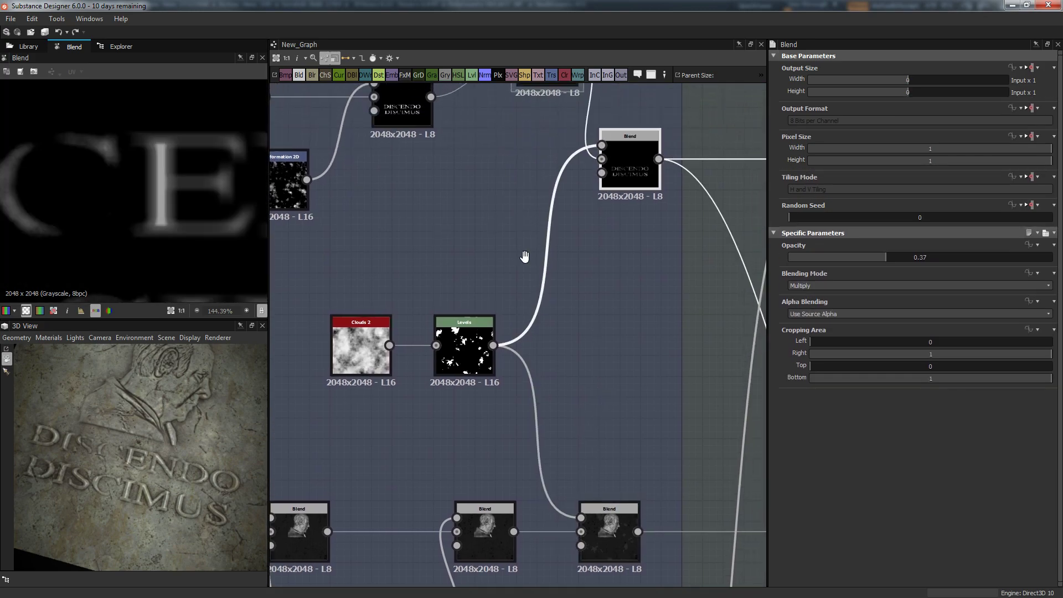
Examine the Multiply Blend node's output across both lines of the lettering
middle_click_drag(517, 256, 495, 305)
scroll(44, 158, "down", 5)
middle_click_drag(51, 160, 141, 189)
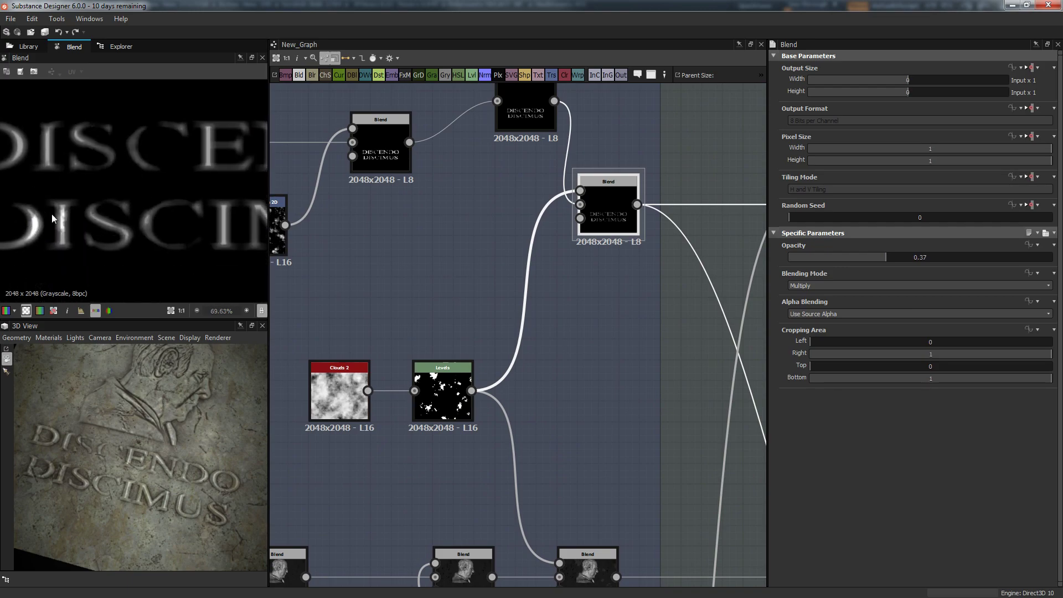
middle_click_drag(52, 214, 97, 151)
middle_click_drag(144, 202, 78, 198)
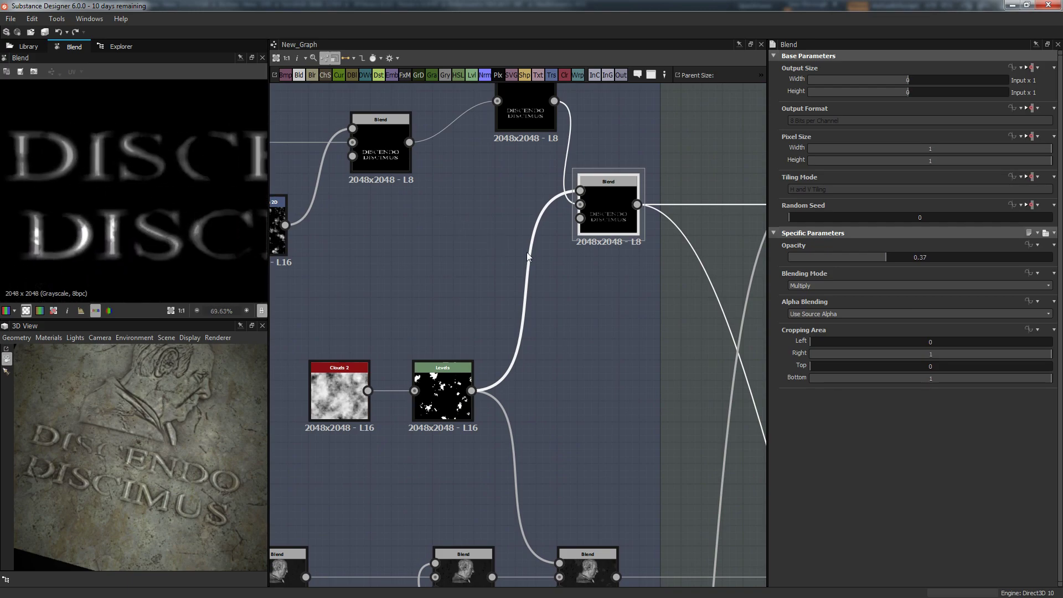
Preview the Cells 3 node and its Levels node at the start of the Cracks frame, examining the cell borders
scroll(537, 277, "down", 5)
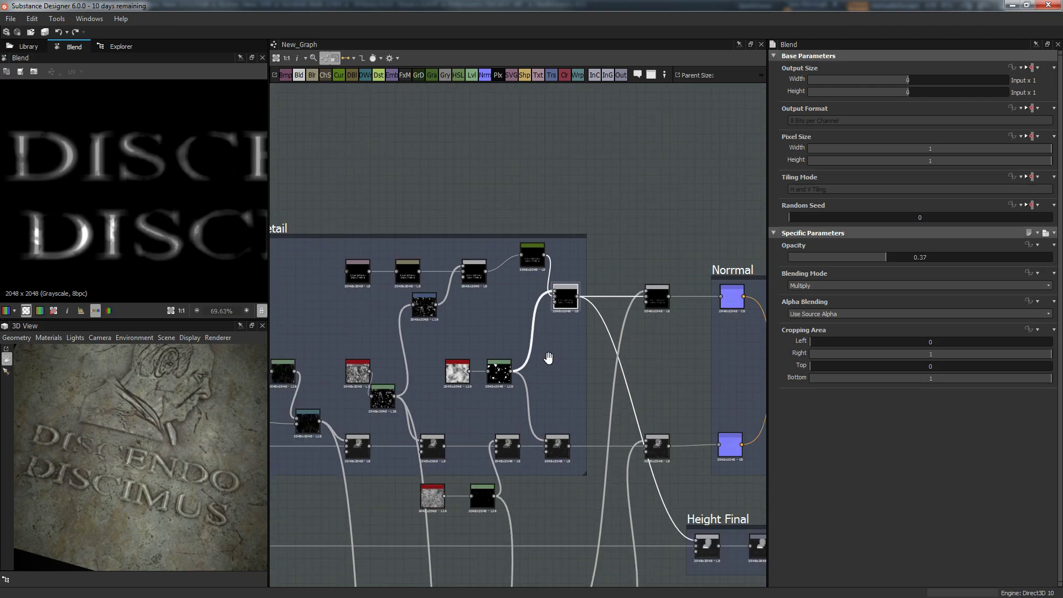
middle_click_drag(489, 274, 486, 242)
middle_click_drag(573, 230, 658, 60)
left_click(335, 301)
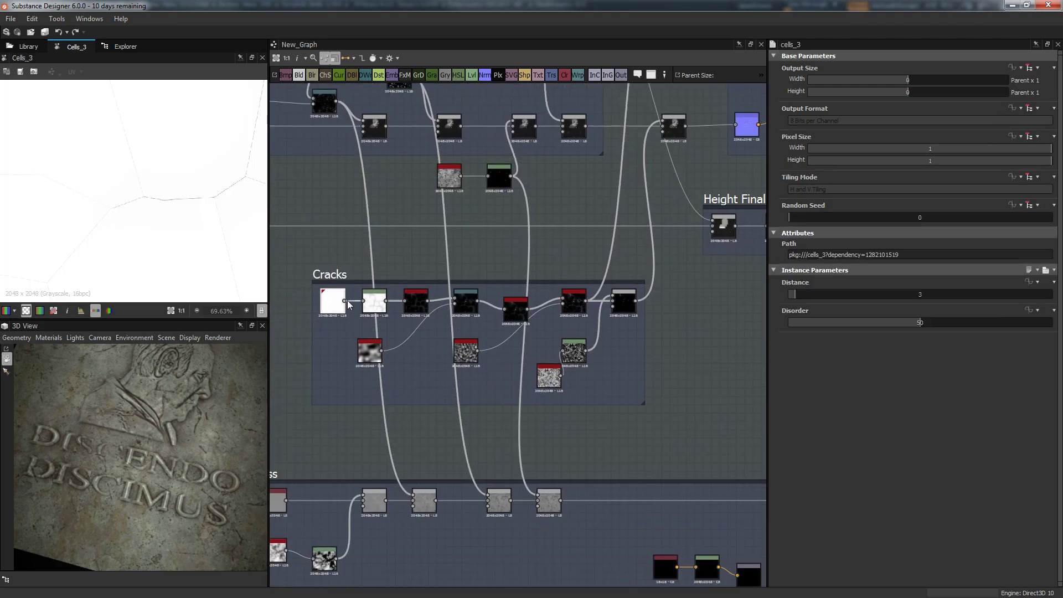
scroll(156, 212, "up", 1)
scroll(363, 237, "up", 5)
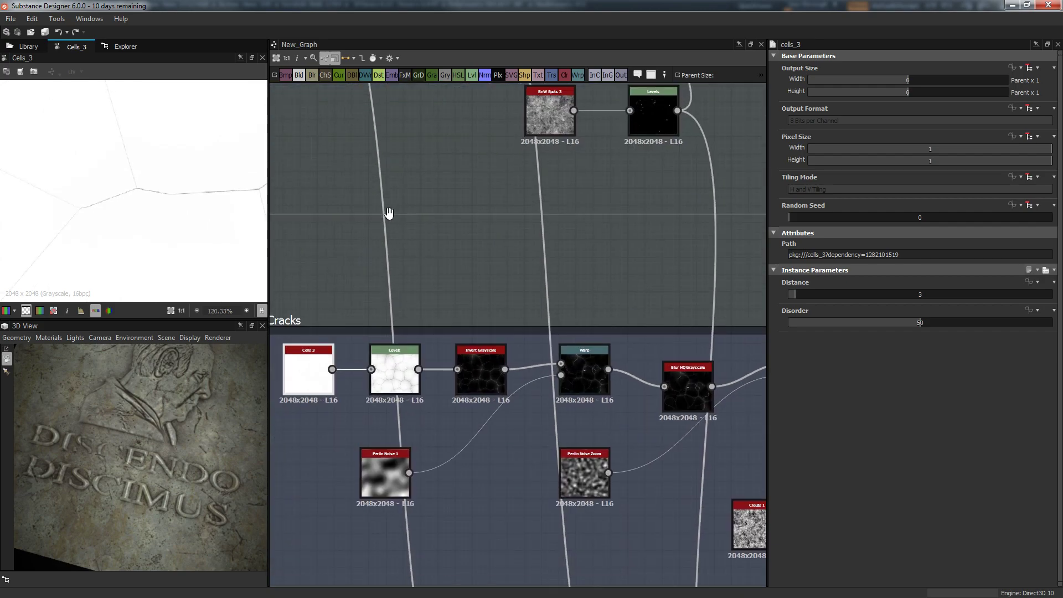
left_click(406, 385)
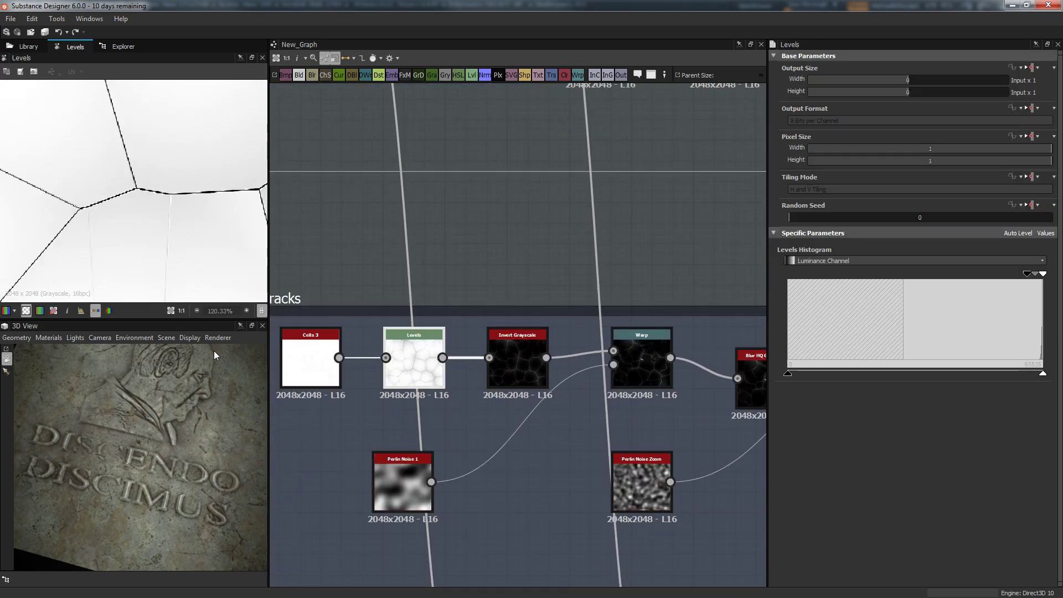
scroll(159, 232, "down", 9)
scroll(163, 227, "down", 1)
scroll(645, 316, "up", 2)
Preview the Invert Grayscale node and the Warp node driven by Perlin Noise 1 in the Cracks frame
left_click(503, 376)
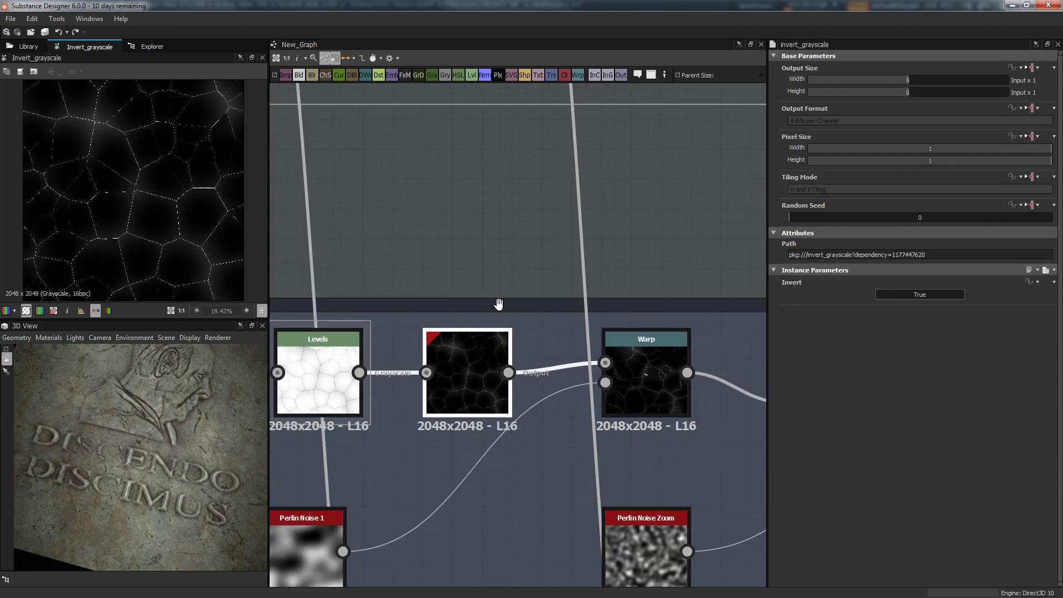
scroll(512, 284, "down", 1)
left_click(635, 361)
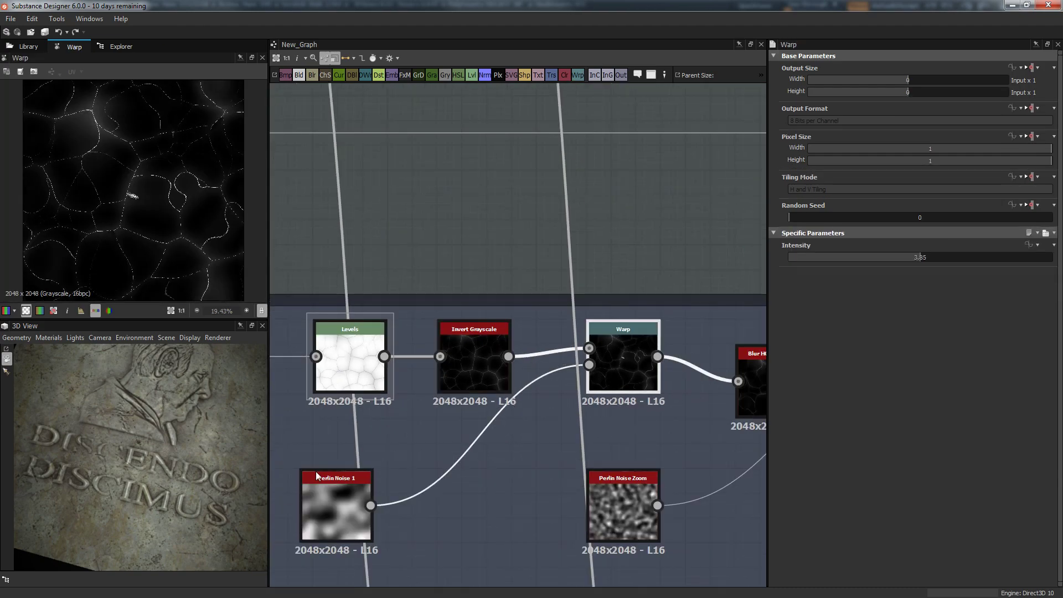
middle_click_drag(680, 382, 562, 372)
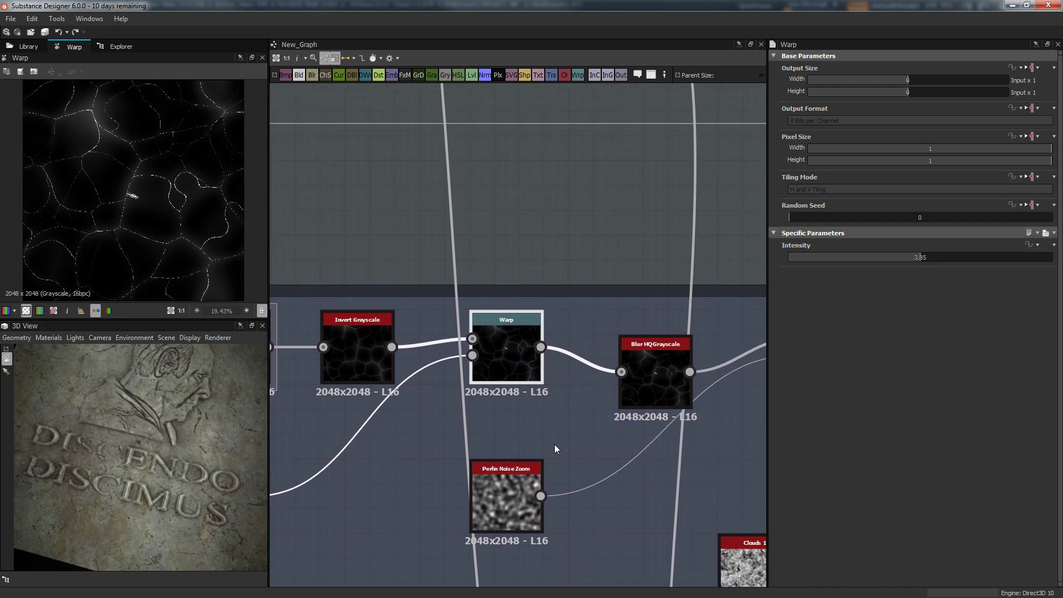
Preview the Blur HQ Grayscale node in the Cracks frame and examine the crack lines up close
left_click(642, 391)
scroll(115, 189, "up", 4)
scroll(139, 198, "up", 2)
scroll(145, 241, "up", 3)
scroll(141, 171, "up", 2)
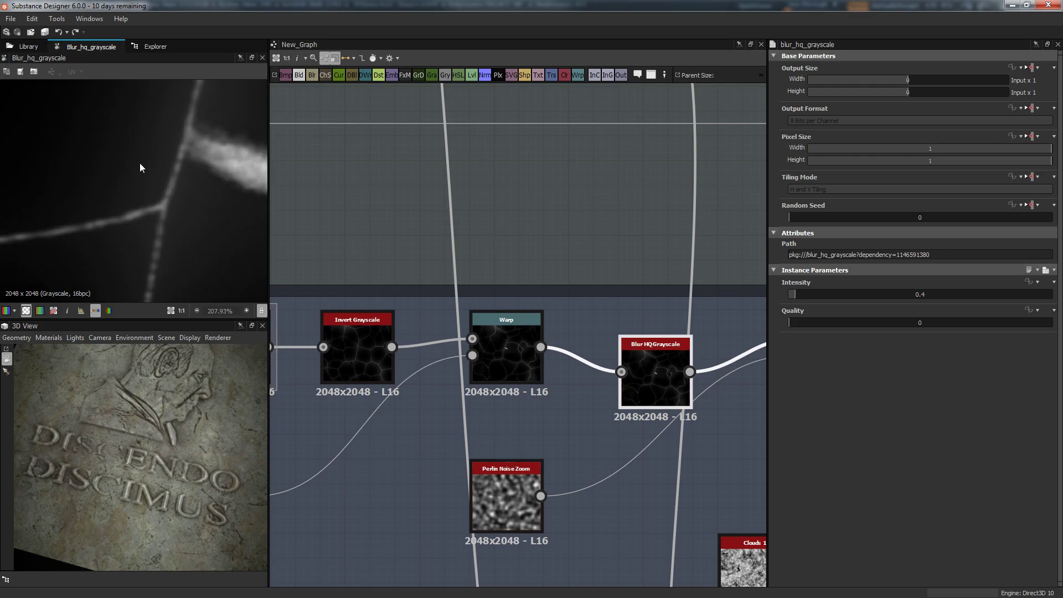
scroll(141, 171, "down", 2)
Preview the Slope Blur Grayscale node driven by Perlin Noise Zoom and inspect the crack shapes and its settings
middle_click_drag(528, 271, 247, 243)
left_click(564, 328)
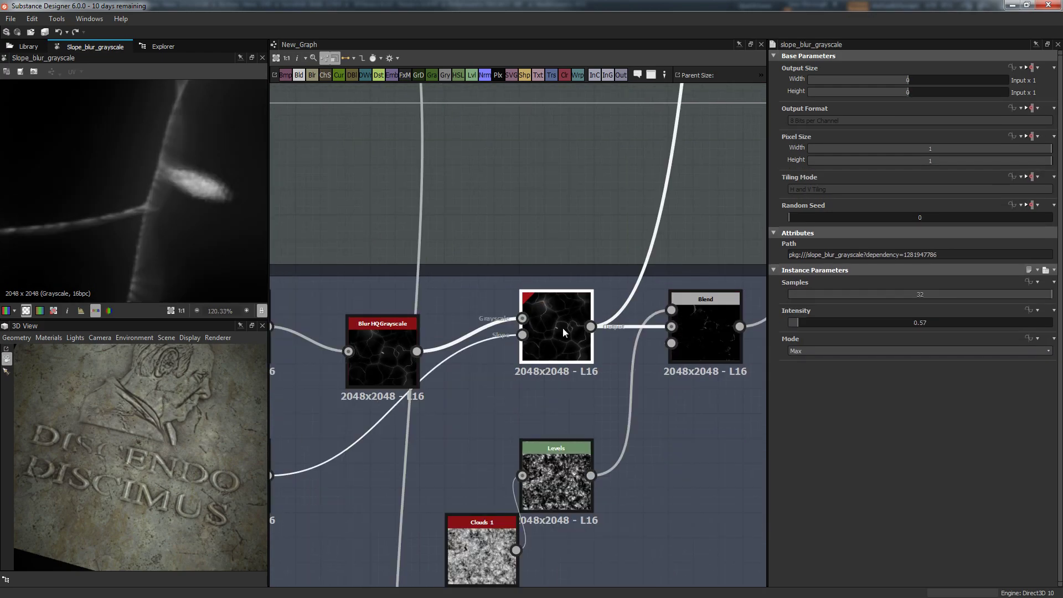
middle_click_drag(551, 233, 696, 190)
left_click_drag(382, 436, 482, 438)
middle_click_drag(652, 204, 527, 259)
left_click(584, 346)
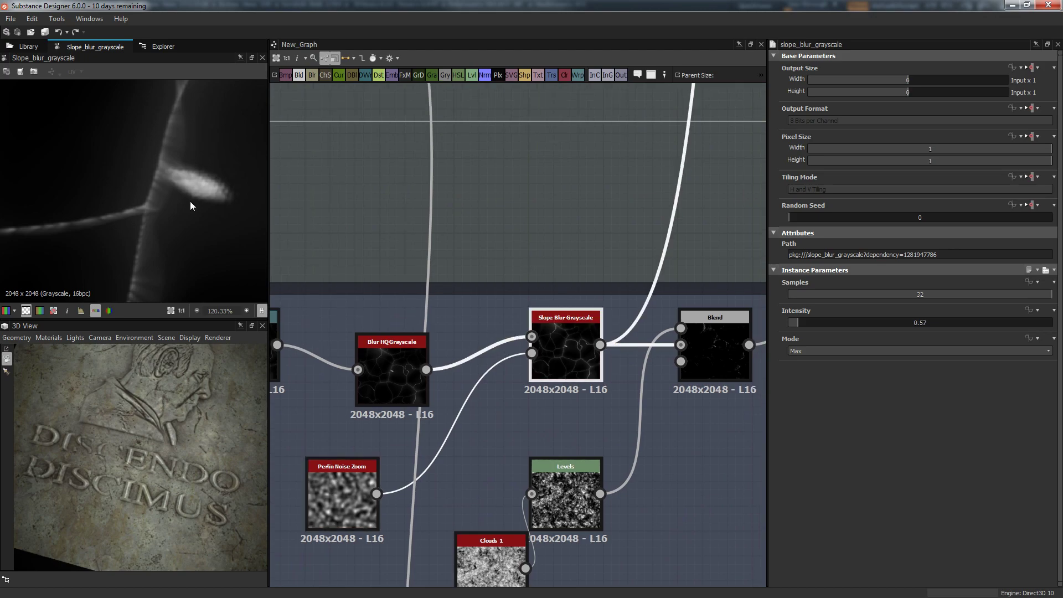
scroll(192, 202, "down", 4)
scroll(627, 212, "up", 2)
Compare the Subtract Blend node at the end of the Cracks frame with the full crack pattern from Slope Blur Grayscale
middle_click_drag(553, 184, 417, 136)
scroll(417, 136, "down", 1)
double_click(607, 341)
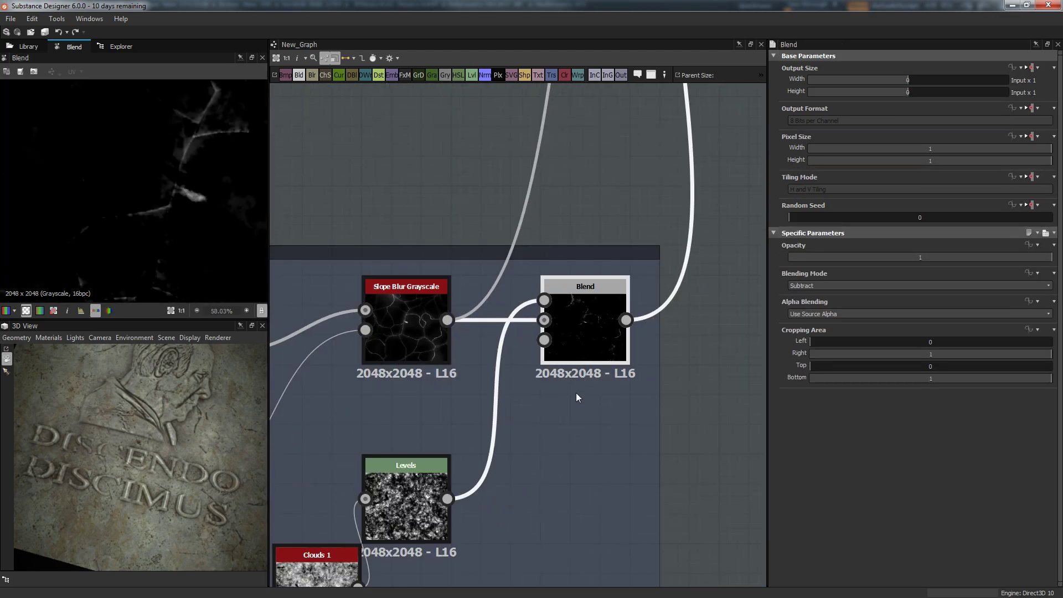
middle_click_drag(576, 393, 635, 298)
scroll(157, 169, "down", 5)
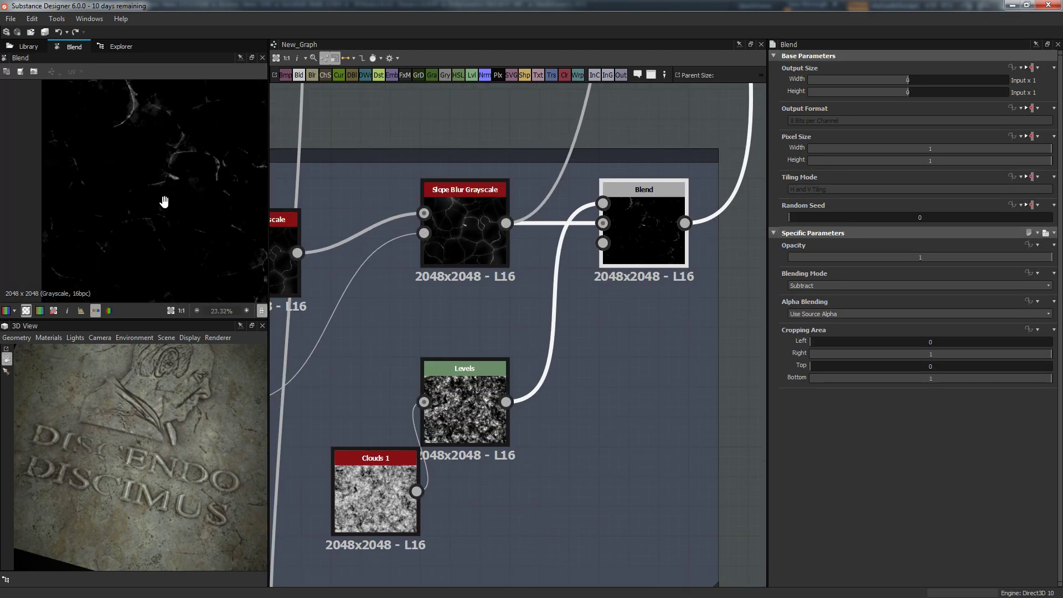
left_click(494, 222)
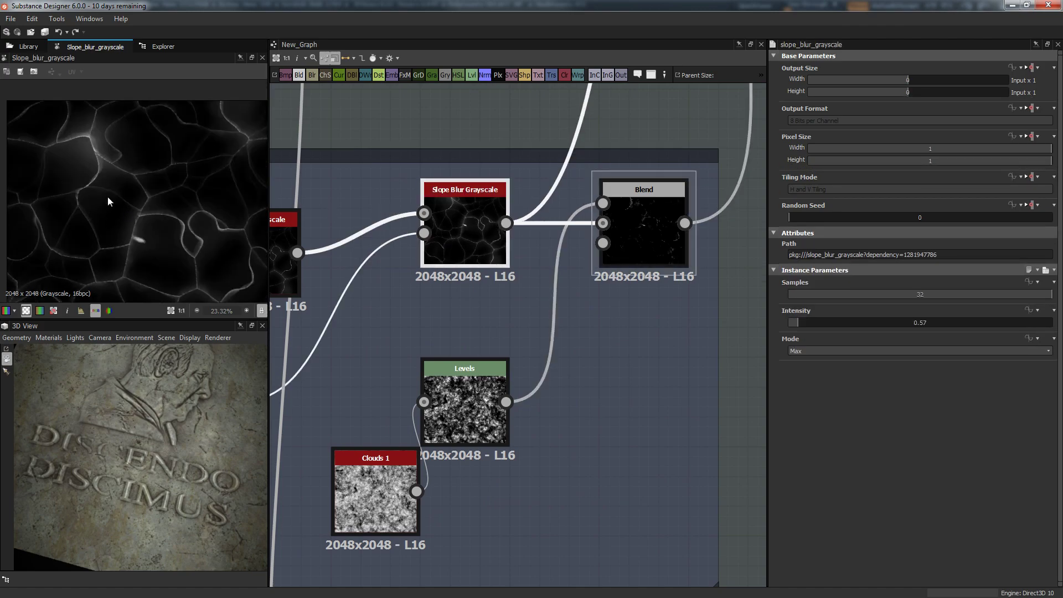
left_click(639, 234)
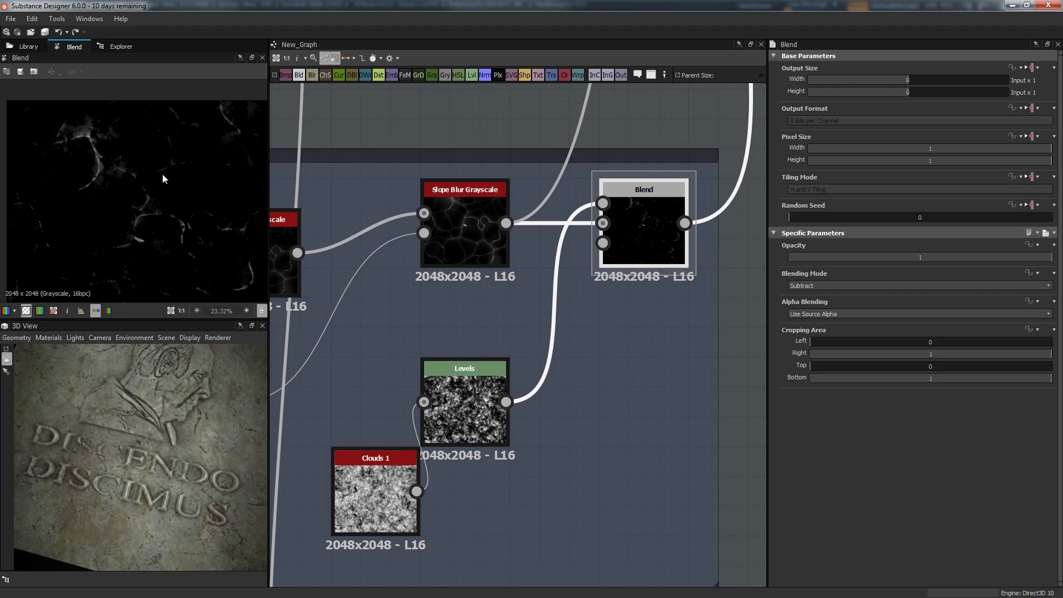
Preview the Clouds 1 node, its Levels node and the Subtract Blend node they mask in the Cracks frame
middle_click_drag(408, 442, 490, 374)
left_click(471, 421)
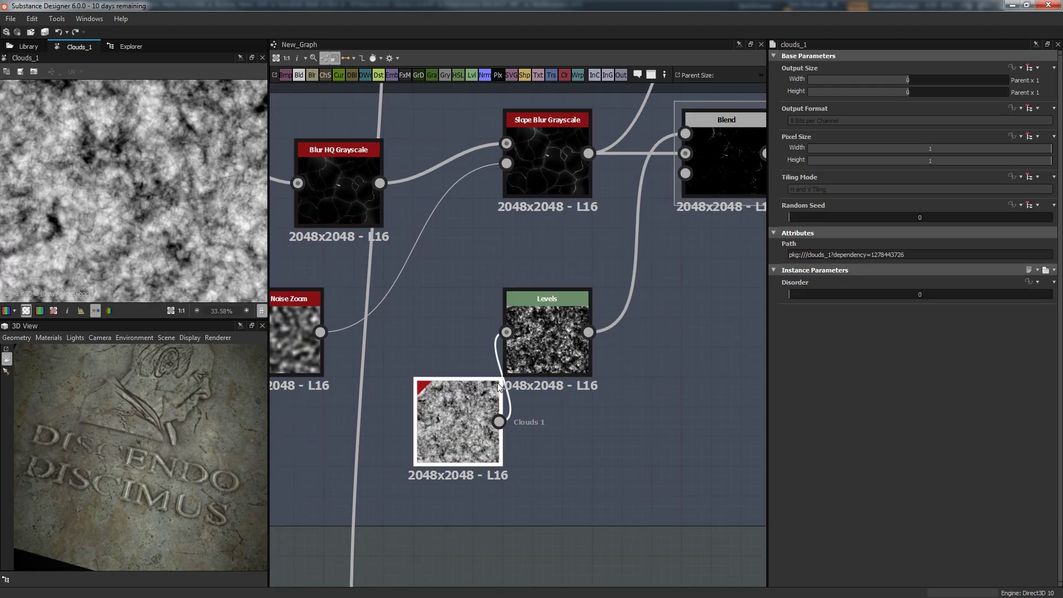
left_click(546, 363)
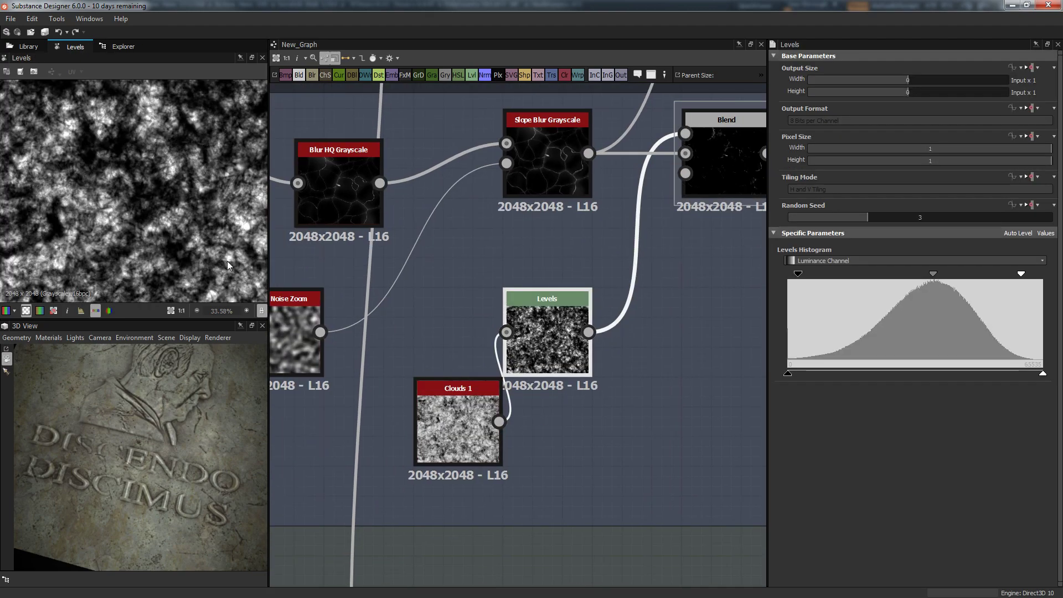
left_click(729, 144)
middle_click_drag(637, 253, 522, 316)
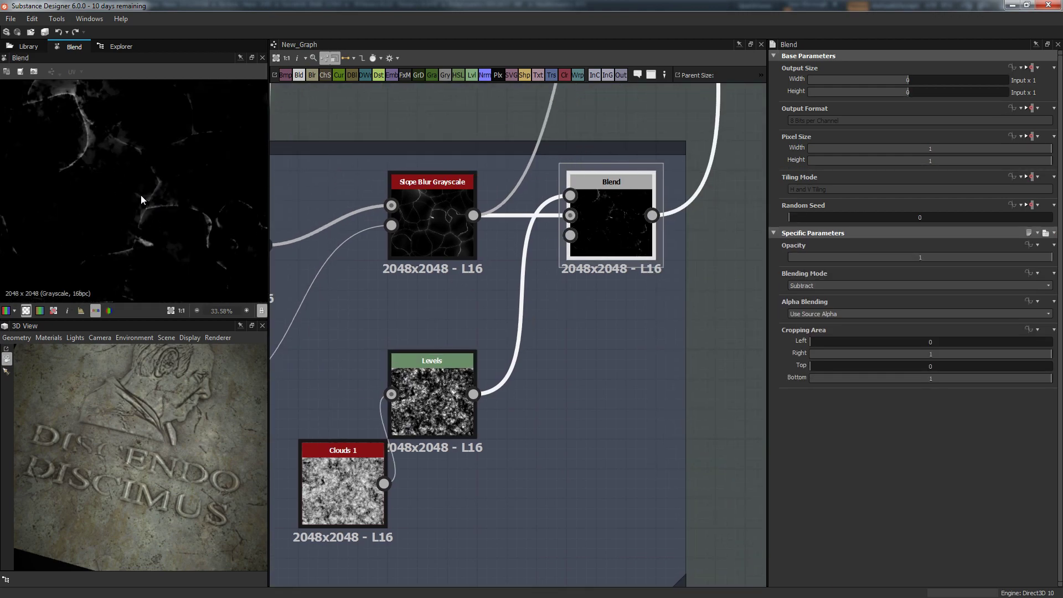
Preview the Subtract Blend node that adds the cracks to the portrait and examine the crack marks around the face
middle_click_drag(474, 170, 465, 244)
scroll(466, 245, "down", 3)
middle_click_drag(602, 186, 579, 319)
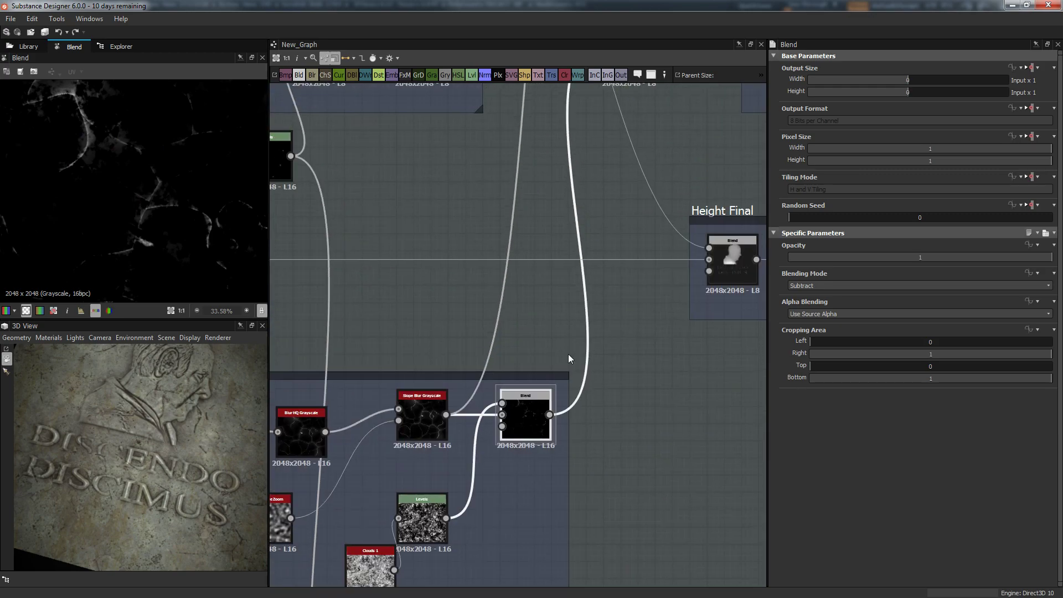
scroll(609, 201, "down", 2)
middle_click_drag(609, 200, 580, 310)
scroll(614, 197, "up", 3)
left_click(614, 186)
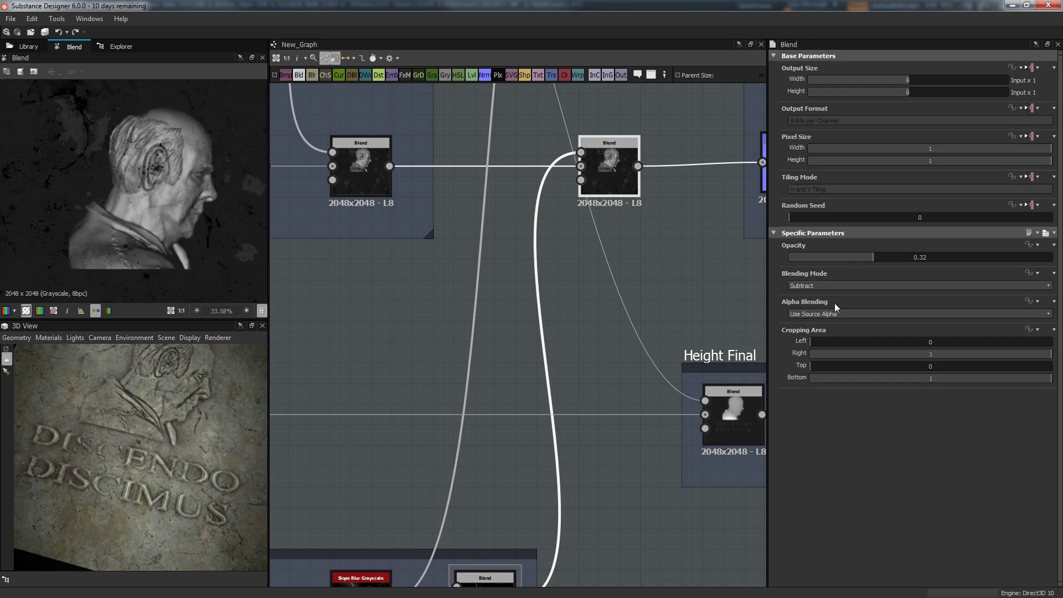
middle_click_drag(197, 218, 165, 160)
scroll(59, 221, "down", 4)
scroll(118, 228, "up", 4)
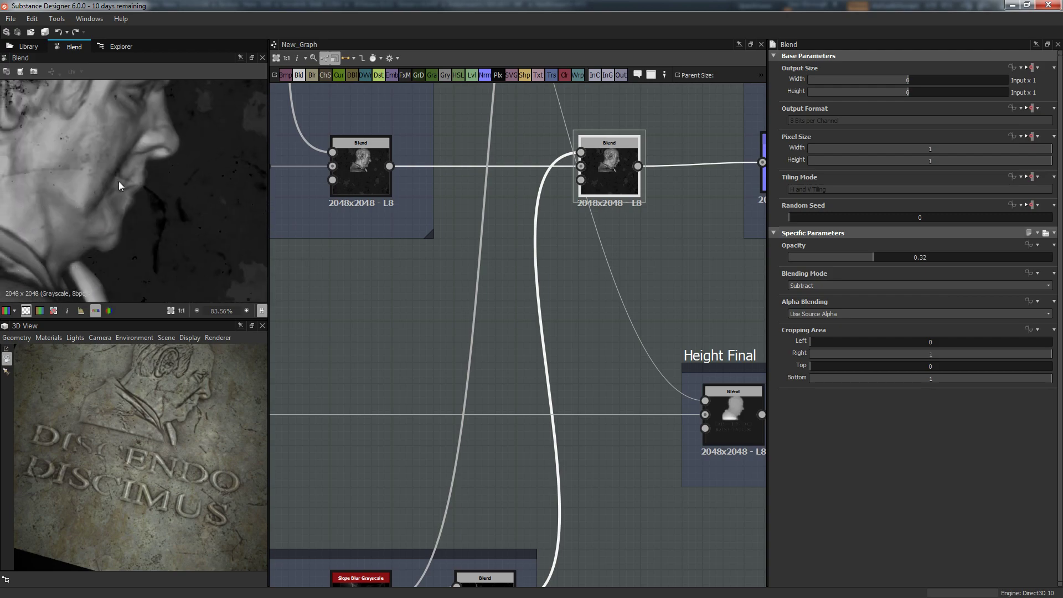
scroll(118, 182, "down", 1)
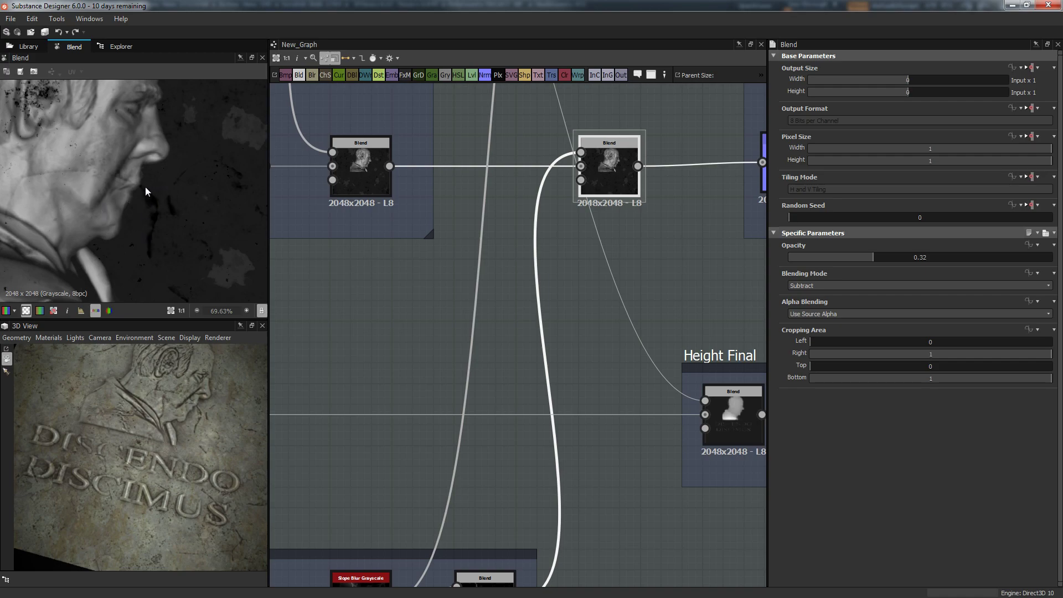
scroll(137, 204, "down", 1)
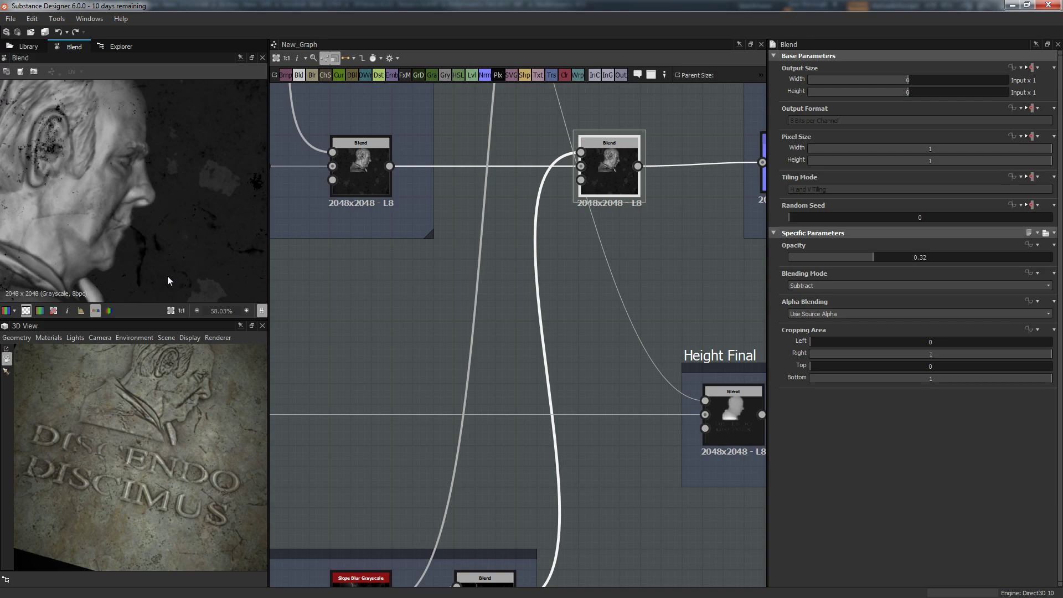
Trace the crack connections by previewing the Slope Blur Grayscale node and the final Subtract Blend node in the Cracks frame
middle_click_drag(442, 302, 425, 344)
middle_click_drag(609, 184, 609, 184)
scroll(536, 196, "down", 5)
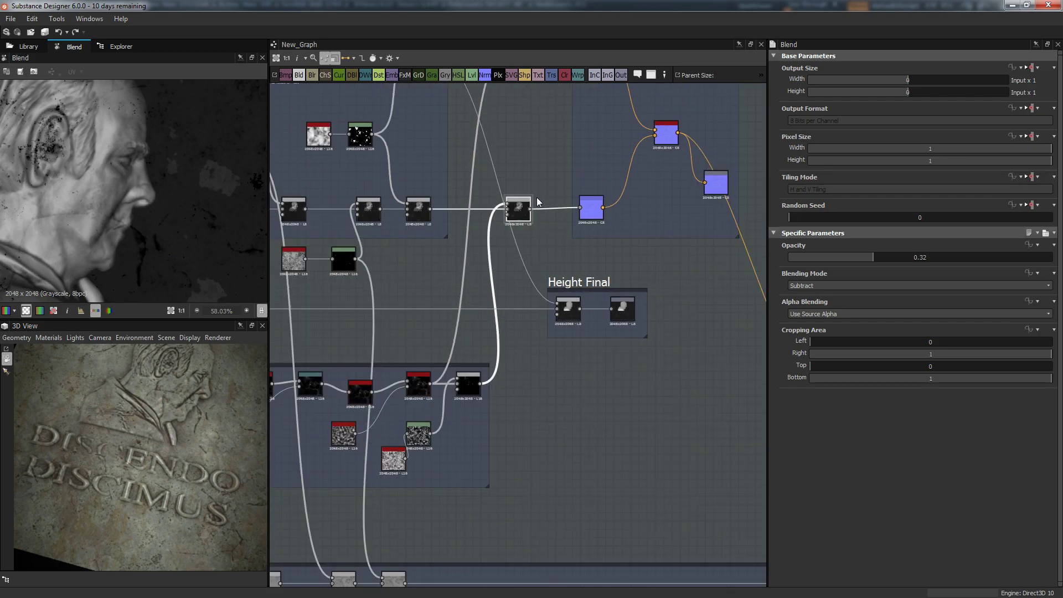
middle_click_drag(496, 281, 513, 389)
scroll(523, 244, "up", 3)
scroll(537, 276, "down", 3)
middle_click_drag(515, 306, 510, 223)
scroll(487, 386, "up", 2)
double_click(426, 437)
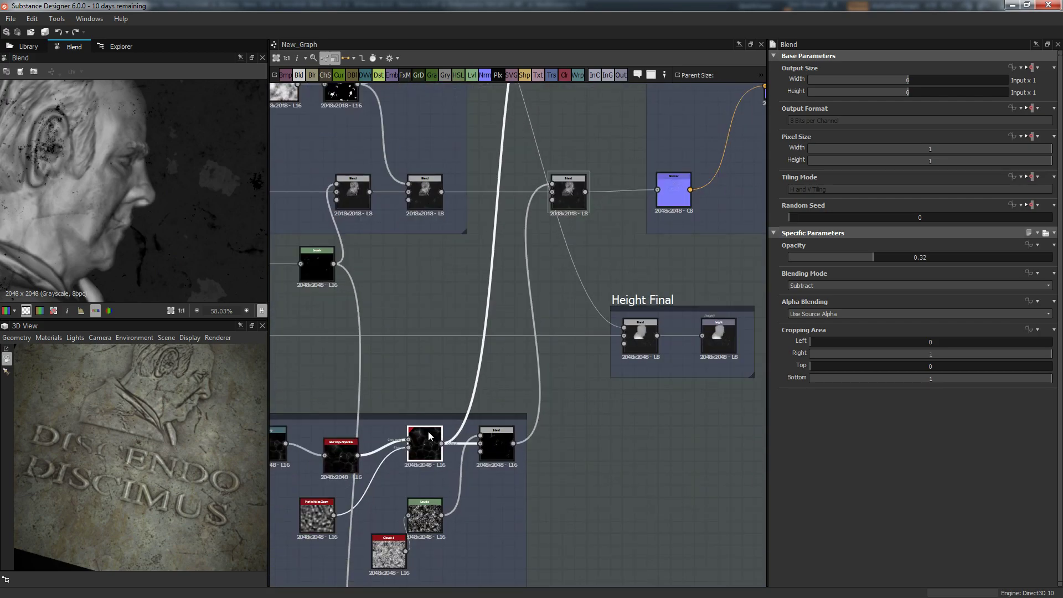
double_click(507, 454)
Preview the Subtract Blend node feeding the upper Normal node and examine how the cracks affect the lettering
middle_click_drag(414, 369, 382, 459)
middle_click_drag(443, 332, 399, 499)
double_click(493, 232)
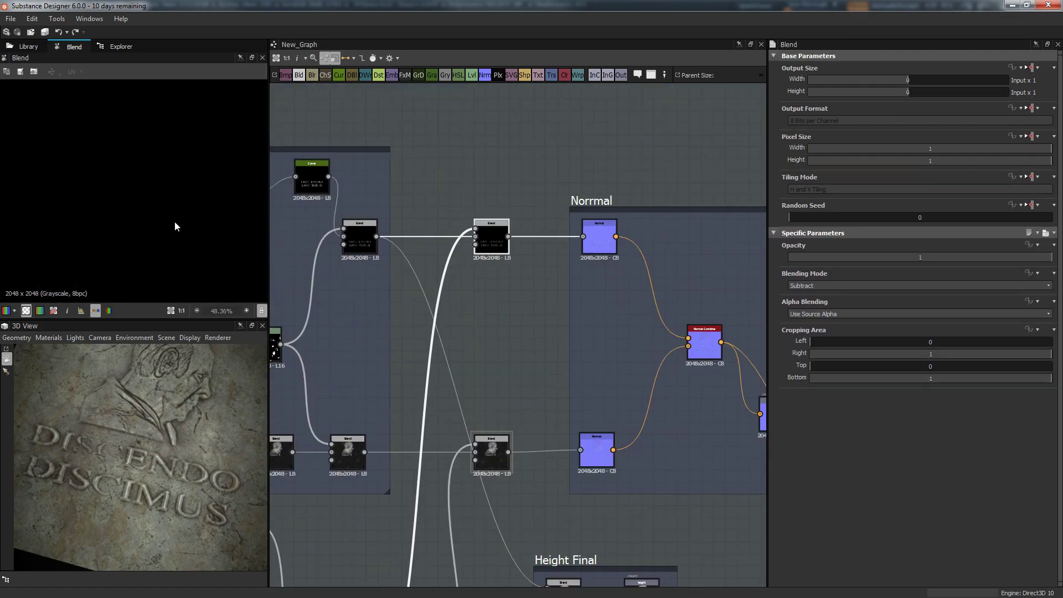
scroll(174, 221, "down", 5)
scroll(158, 158, "up", 3)
scroll(190, 226, "down", 3)
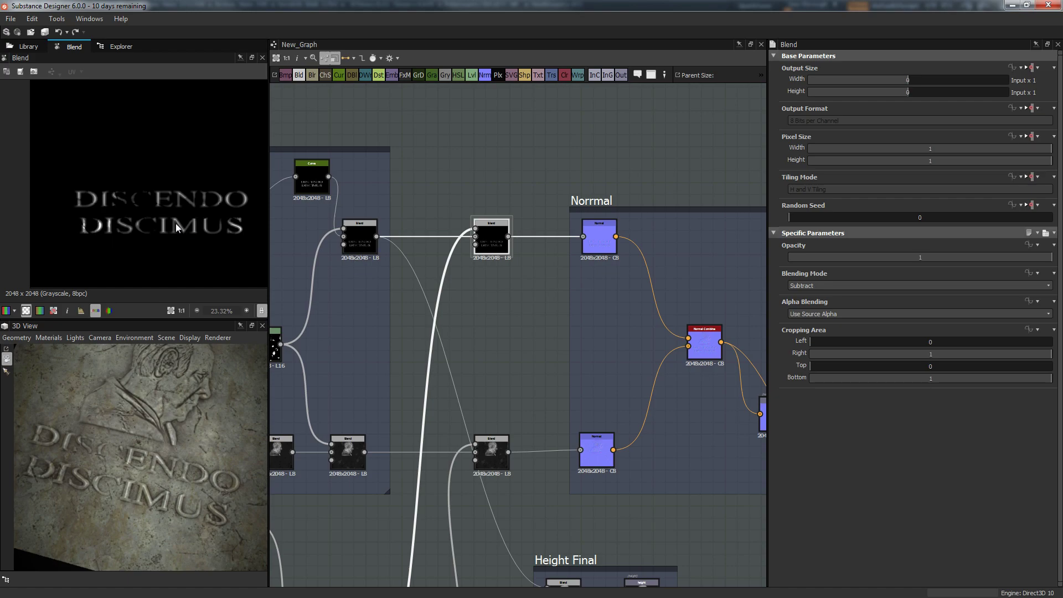
Compare the masked crack pattern from the Cracks frame's final Blend node with the lettering Blend node's output
middle_click_drag(517, 349, 517, 178)
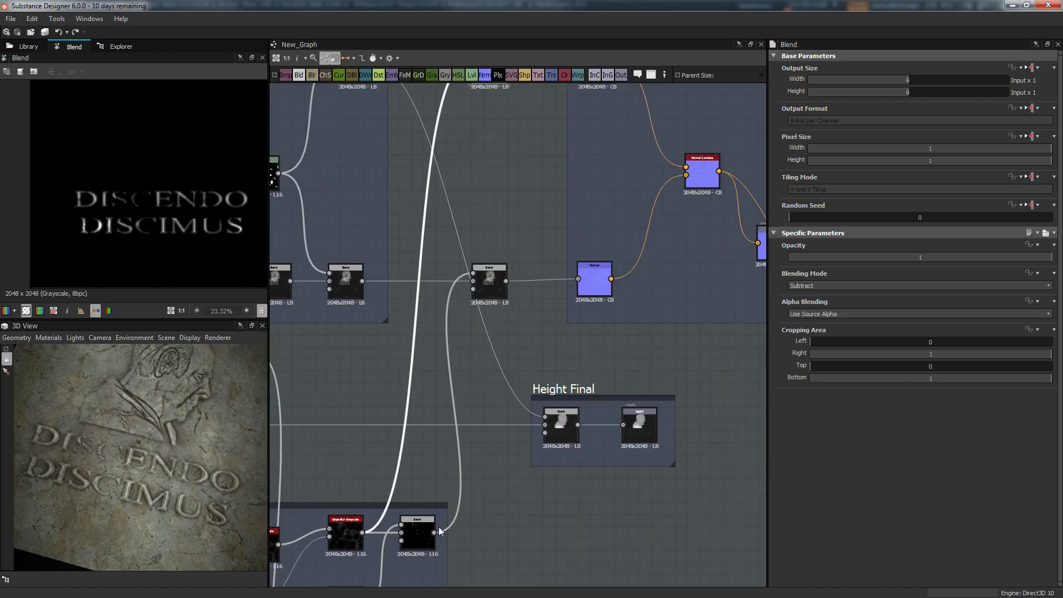
left_click_drag(435, 533, 458, 390)
left_click(421, 542)
double_click(421, 543)
scroll(133, 198, "down", 2)
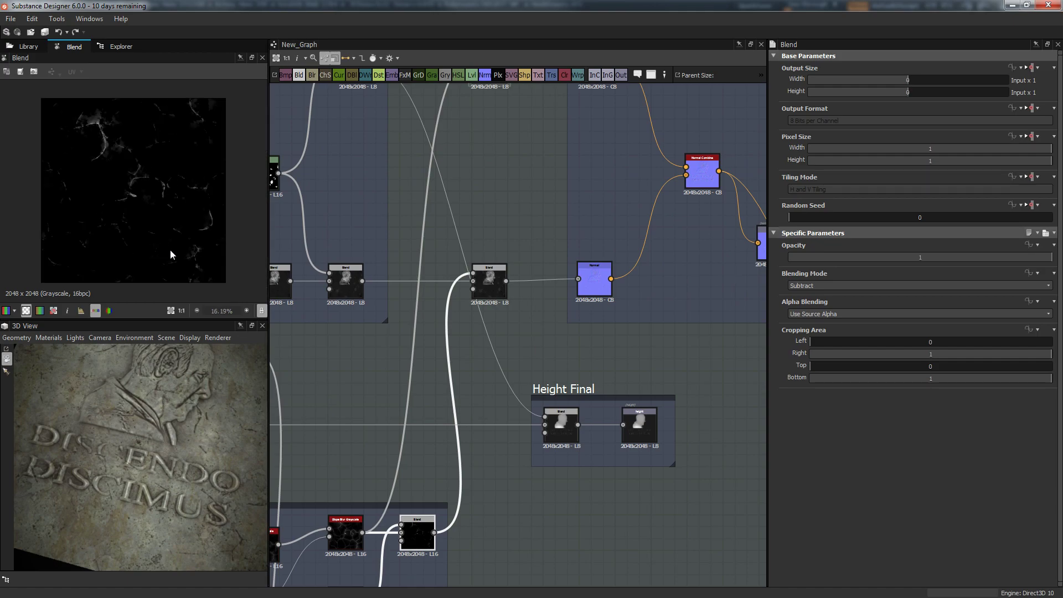
middle_click_drag(508, 235, 512, 310)
double_click(495, 149)
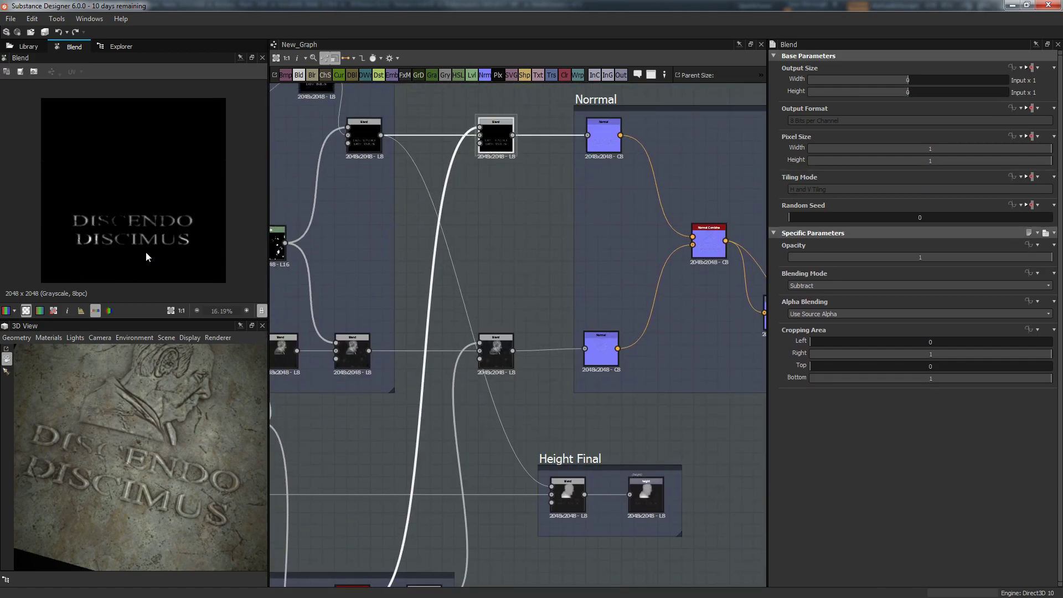
Connect the Cracks frame's final Subtract Blend to the lettering Blend in place of Slope Blur Grayscale and inspect the letters
middle_click_drag(510, 245, 544, 129)
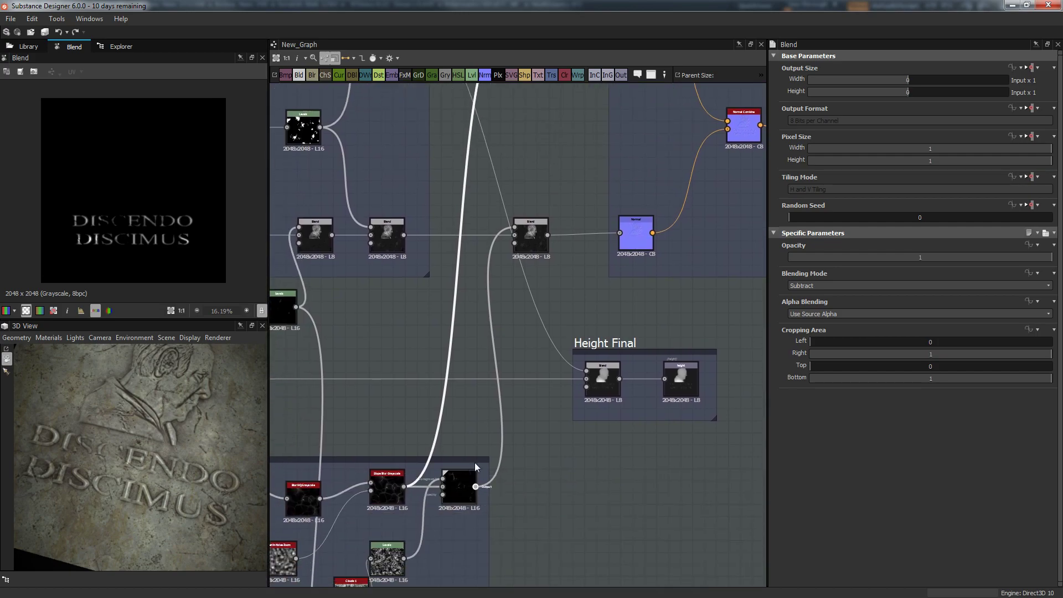
middle_click_drag(508, 91, 491, 210)
left_click_drag(498, 133, 189, 169)
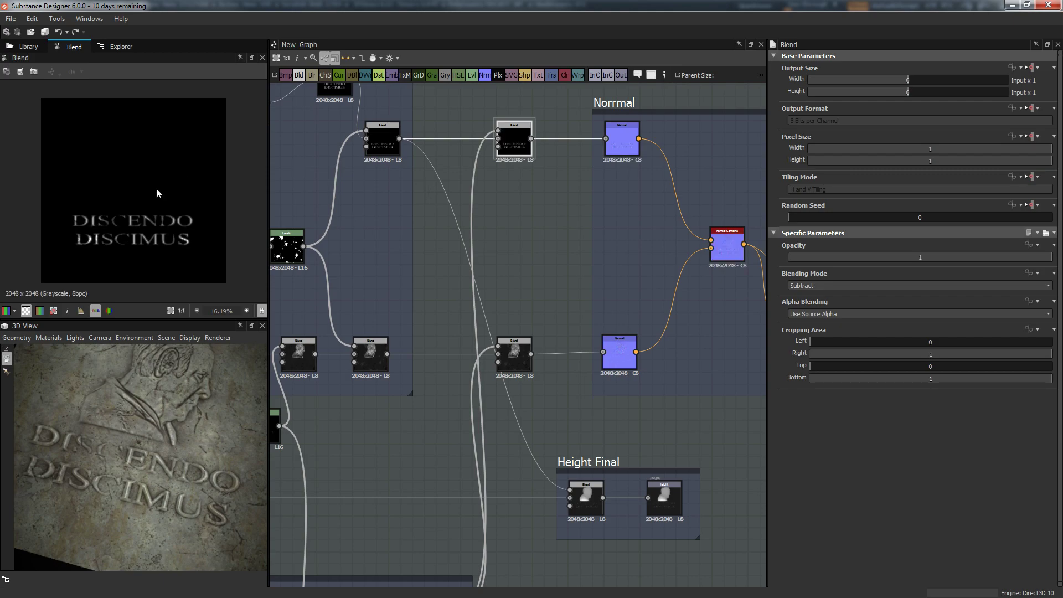
scroll(156, 188, "up", 4)
scroll(118, 268, "down", 1)
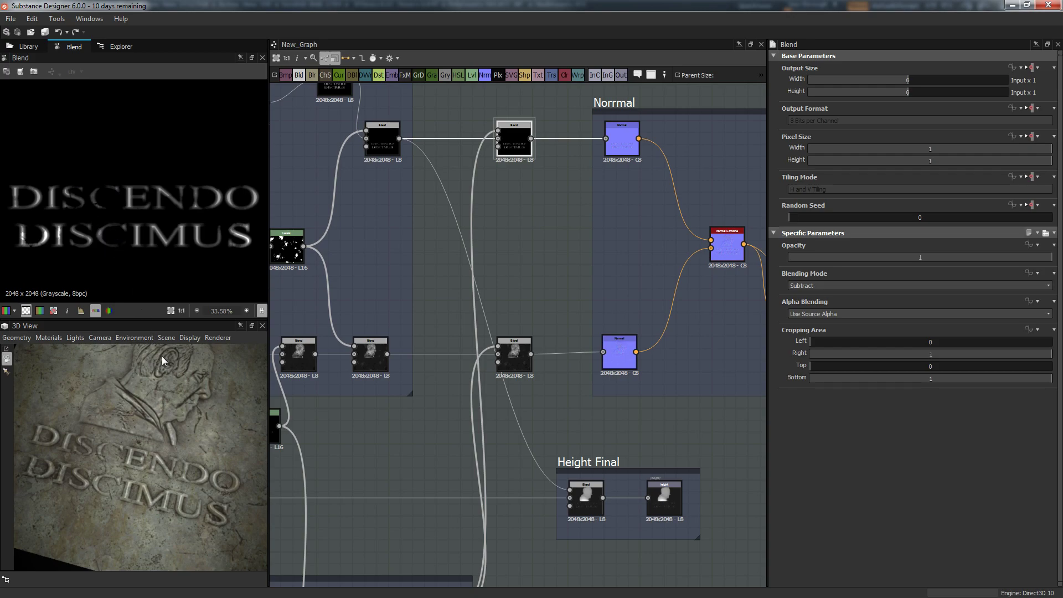
Preview the Max (Lighten) Blend node in the Height Final frame and examine its portrait and lettering heights
middle_click_drag(553, 294, 556, 189)
middle_click_drag(619, 511, 582, 360)
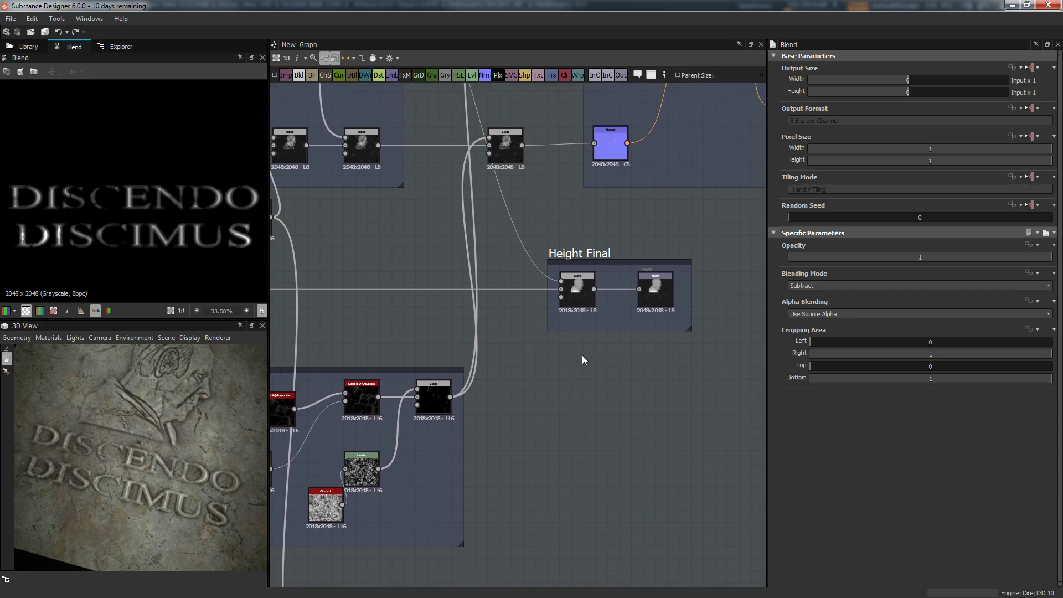
double_click(569, 296)
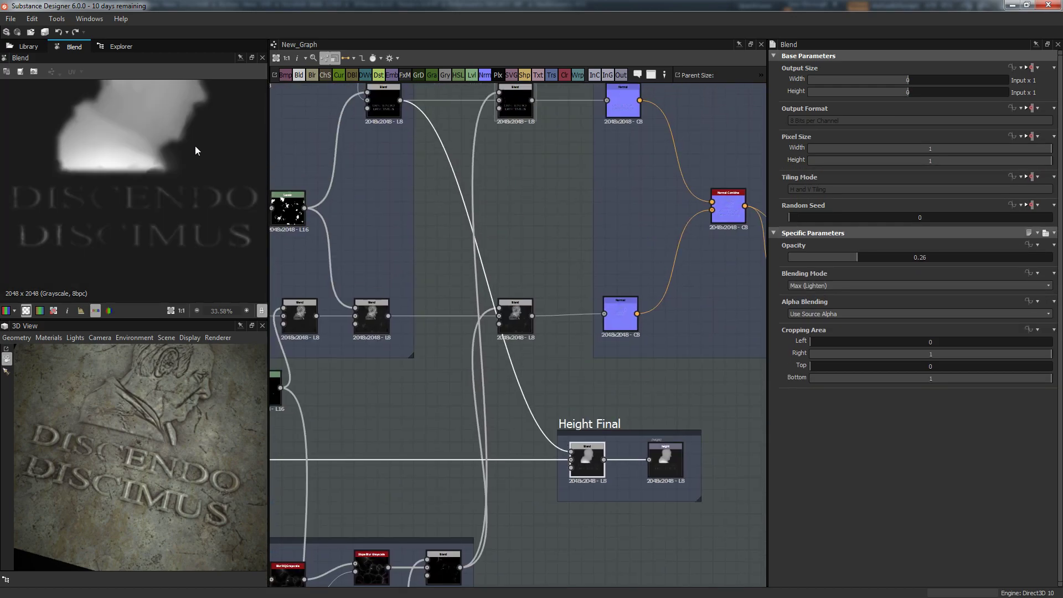
middle_click_drag(407, 251, 423, 268)
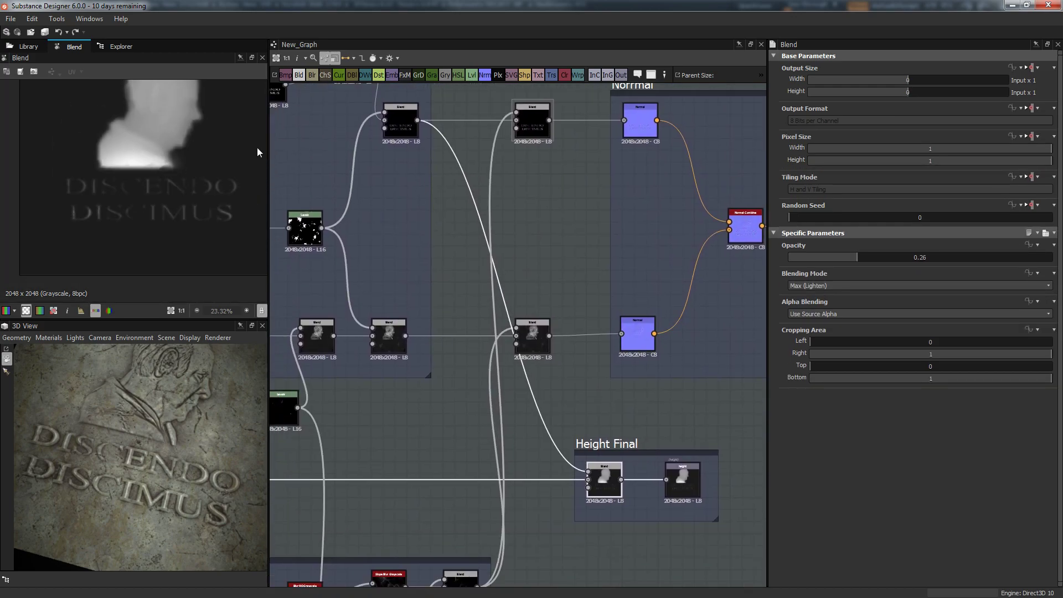
middle_click_drag(153, 201, 138, 259)
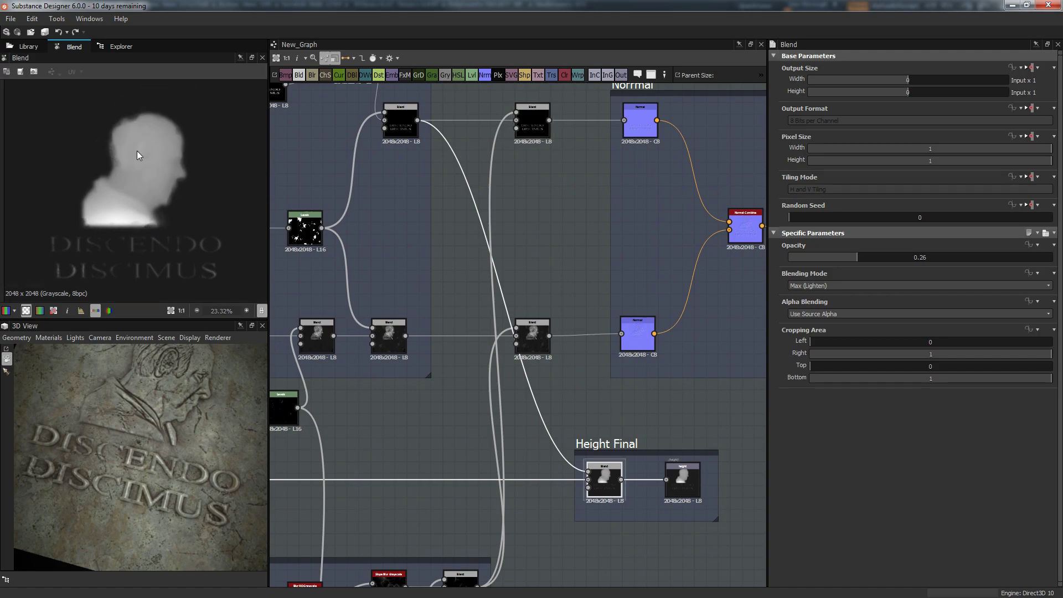
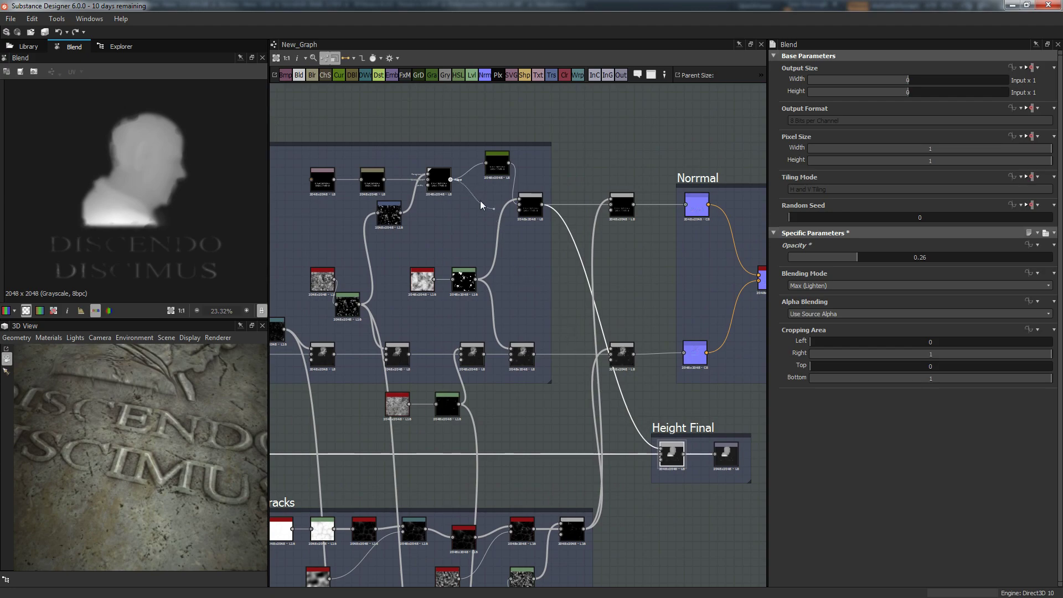
Feed the lettering's Curve node into the Height Final Blend and raise that Blend's opacity to 1
left_click_drag(511, 166, 673, 452)
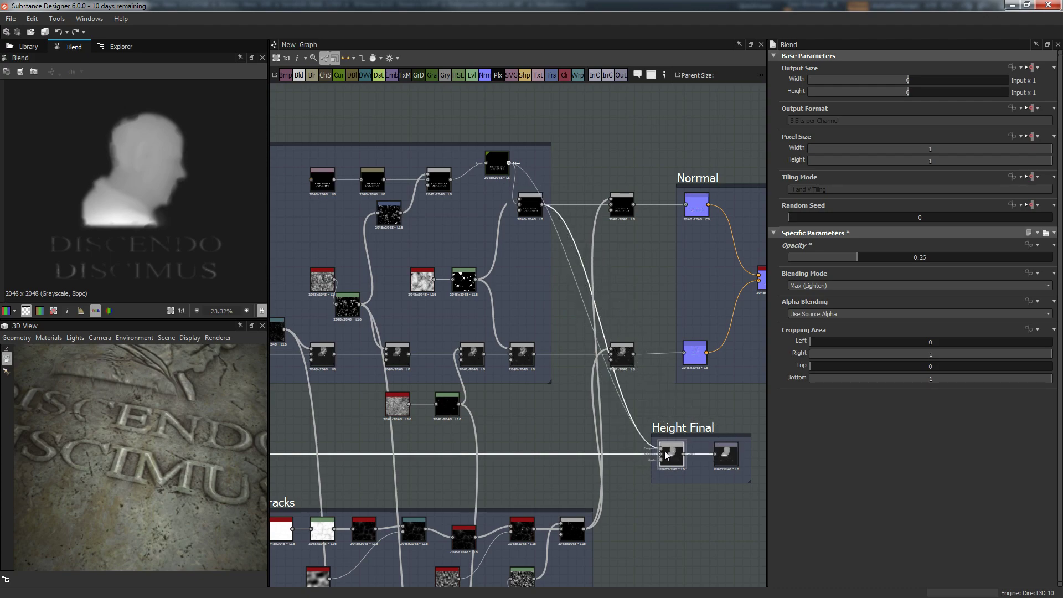
left_click_drag(159, 484, 233, 465)
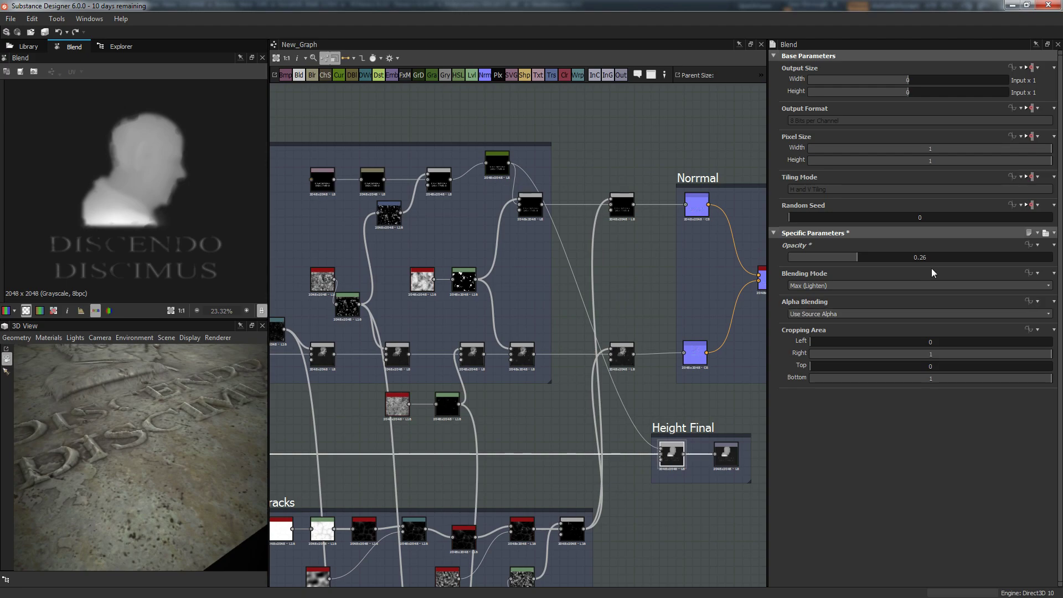
left_click_drag(944, 258, 1052, 259)
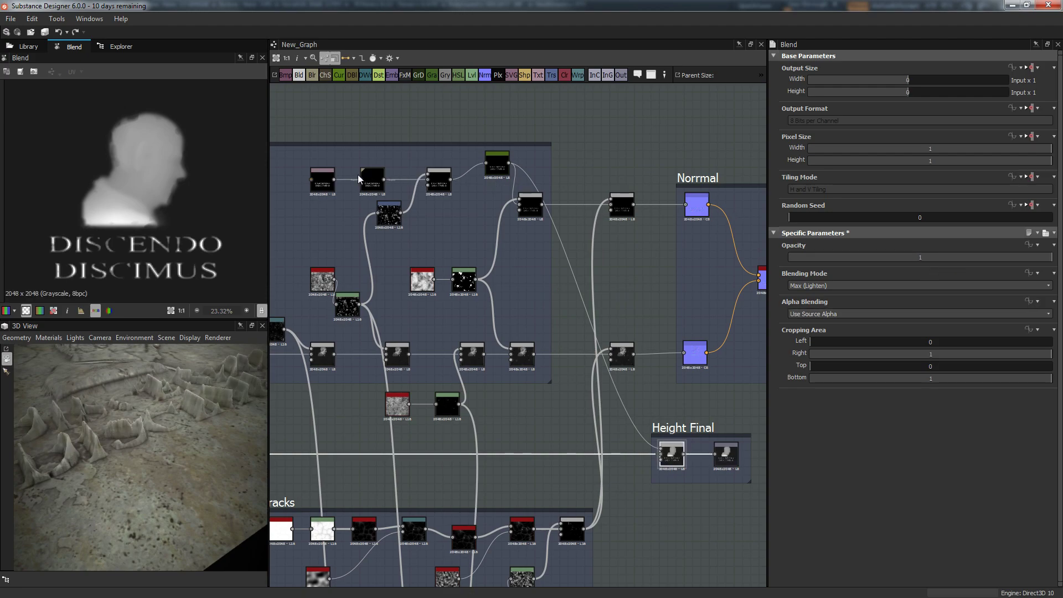
Reorder the lettering chain so the Curve node comes before the Subtract Blend, with that Blend feeding the following Blend node
left_click(395, 212)
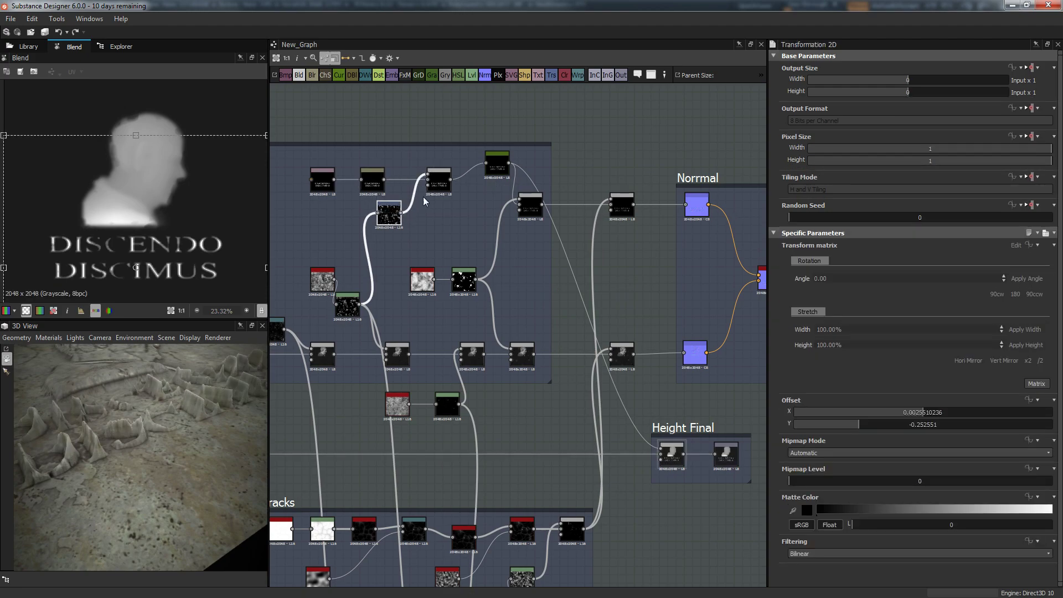
left_click_drag(435, 183, 436, 117)
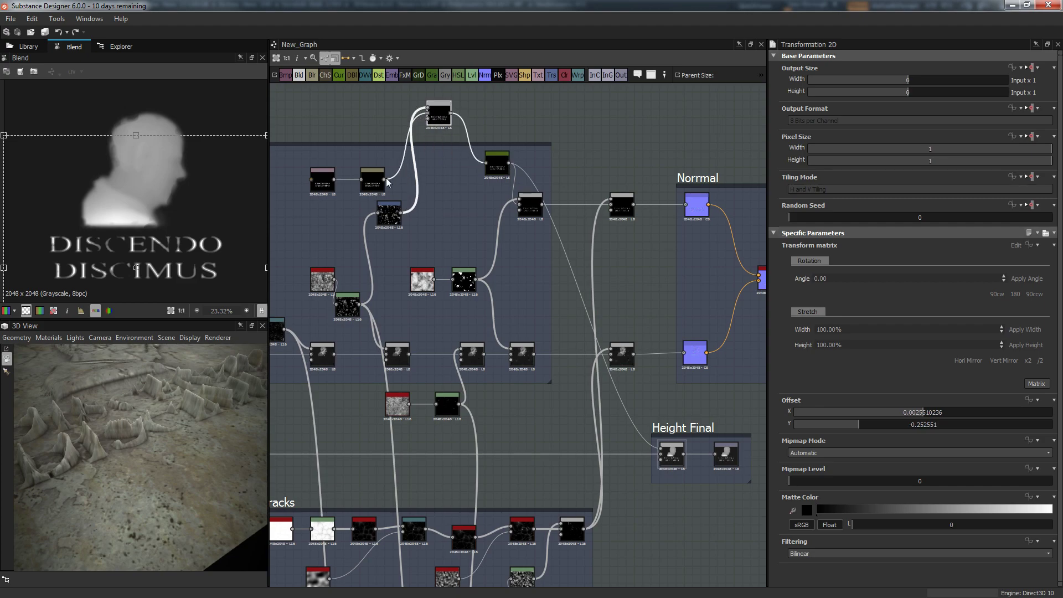
left_click(489, 168)
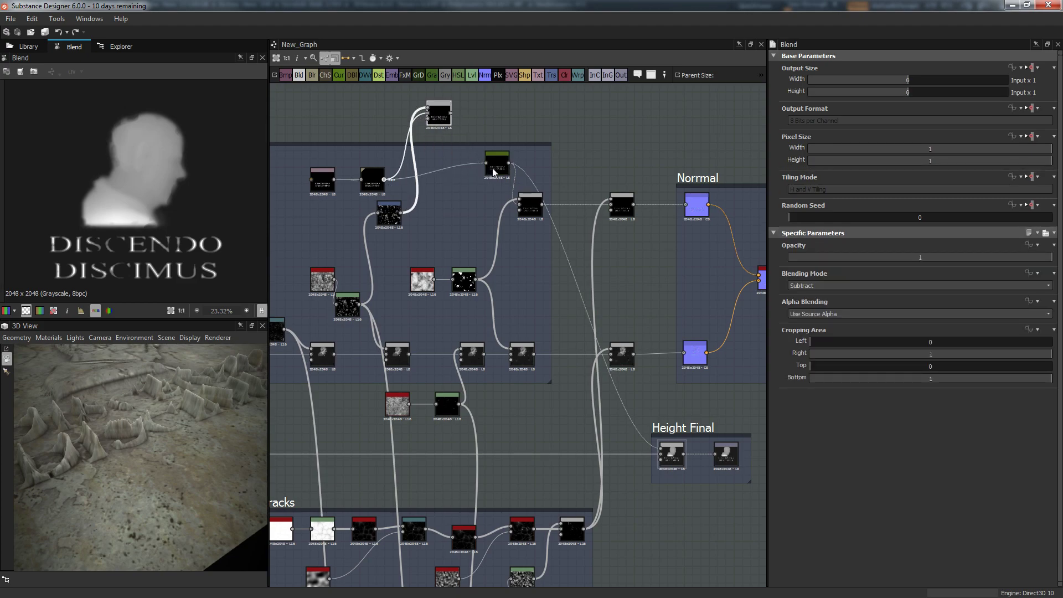
left_click_drag(493, 172, 427, 114)
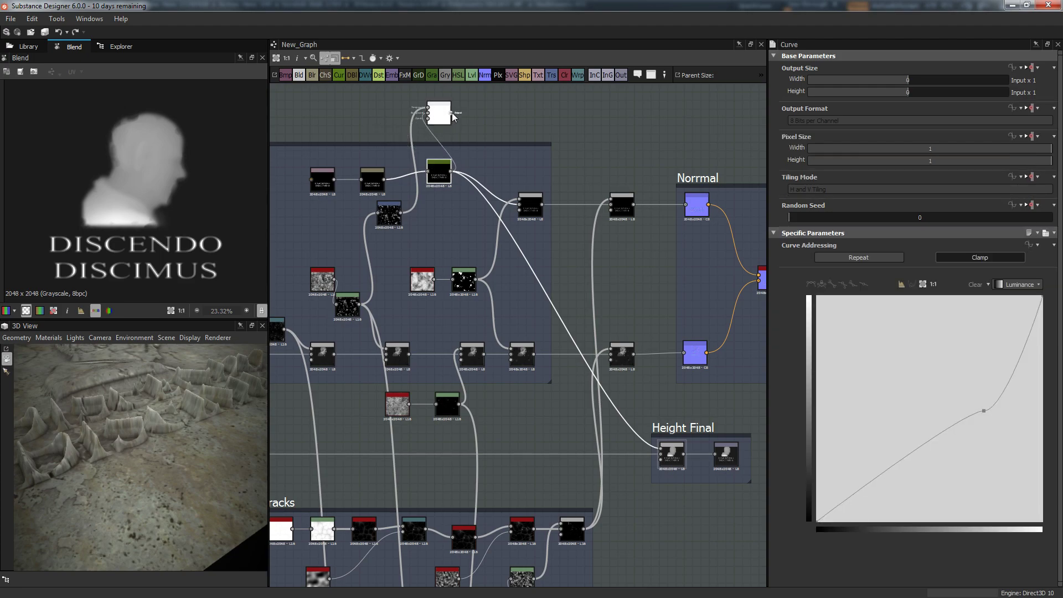
left_click_drag(496, 179, 520, 206)
left_click_drag(443, 128, 495, 187)
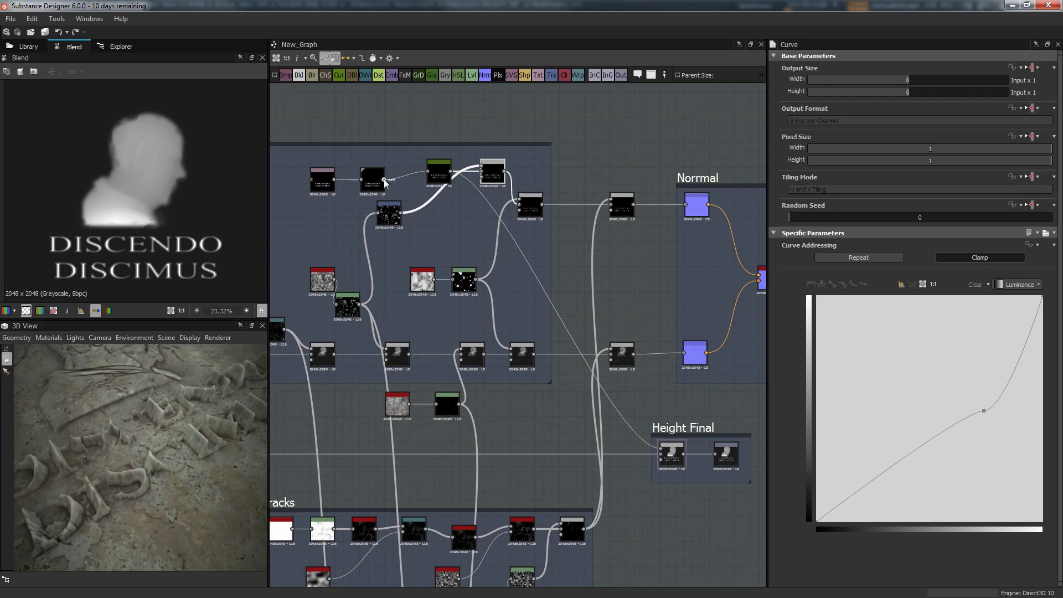
Connect the lettering node ahead of the Curve to the Height Final Blend and set that Blend's opacity to 0.21
left_click_drag(538, 333, 661, 449)
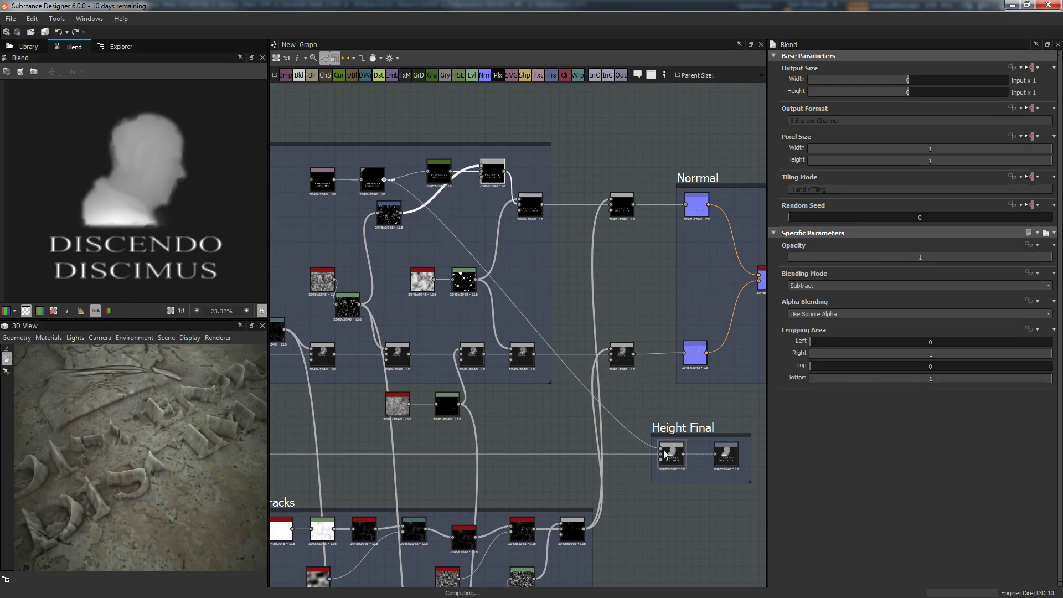
left_click_drag(169, 460, 141, 466)
left_click(671, 461)
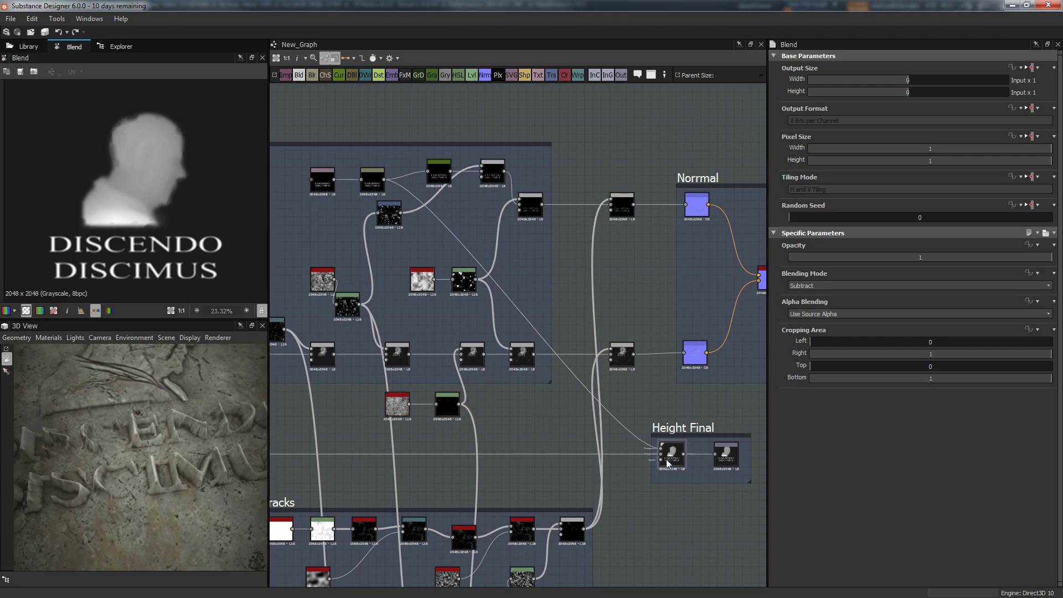
mouse_move(840, 257)
left_mouse_down()
mouse_move(805, 259)
mouse_move(839, 260)
left_mouse_up()
left_click_drag(258, 453, 238, 429)
Preview the portrait and lettering Normal nodes that feed Normal Combine in the Normal frame
scroll(576, 449, "down", 3)
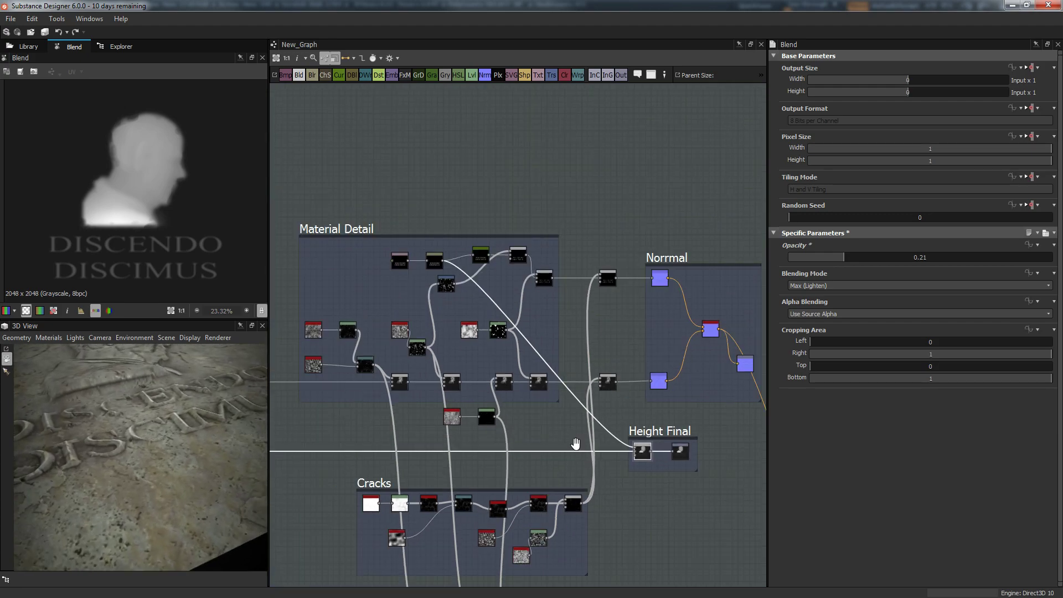
middle_click_drag(680, 397, 511, 378)
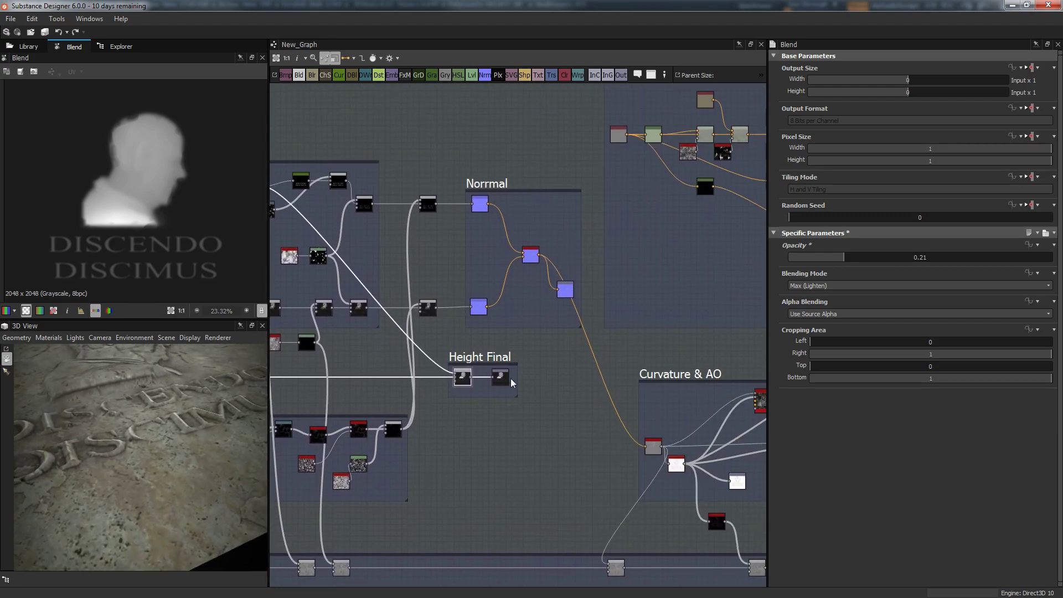
scroll(496, 384, "up", 4)
double_click(432, 140)
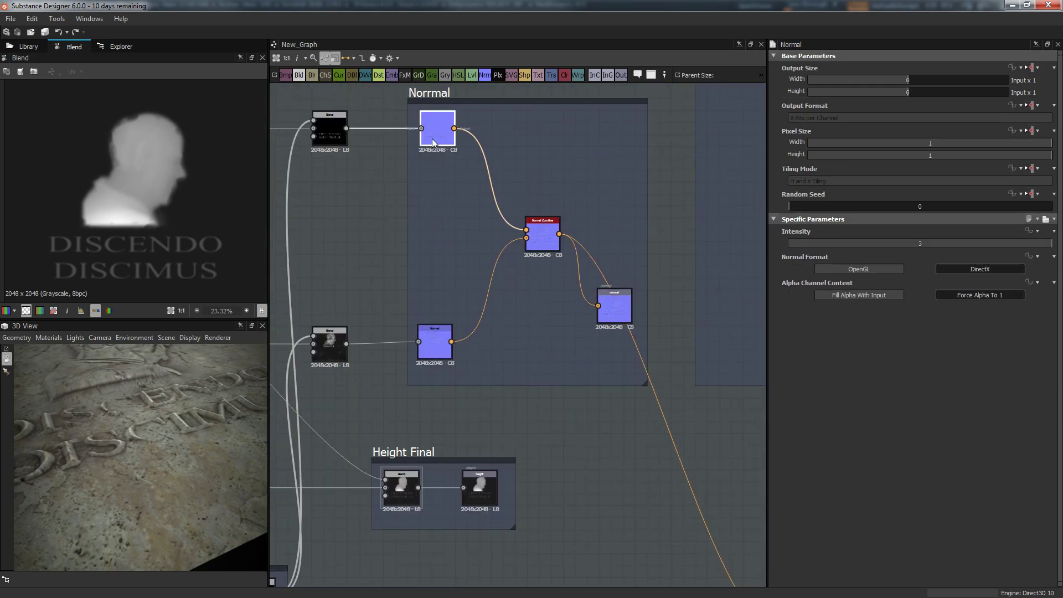
double_click(435, 331)
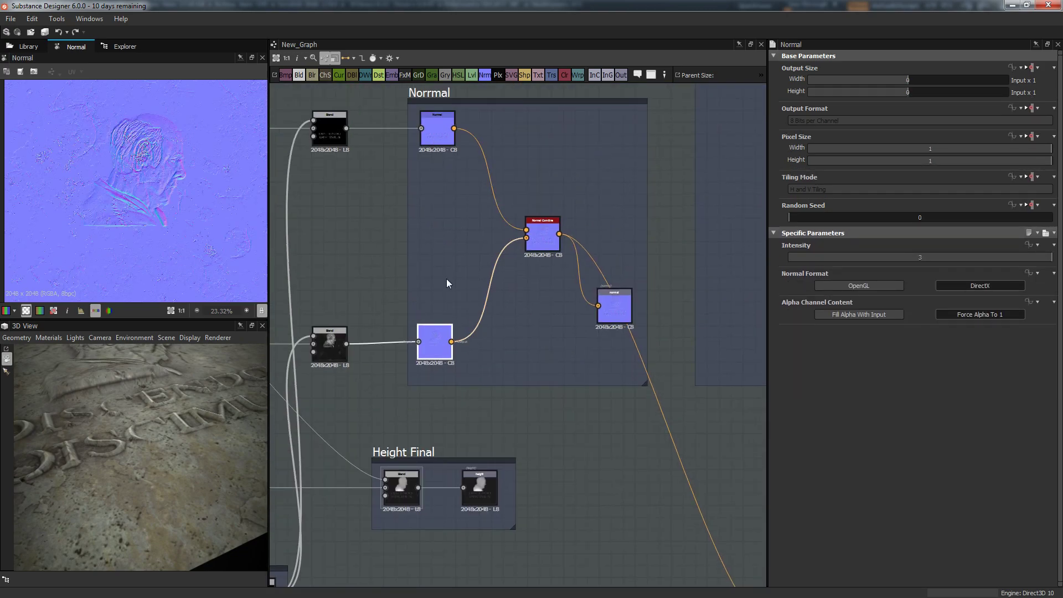
middle_click_drag(465, 268, 496, 269)
double_click(470, 148)
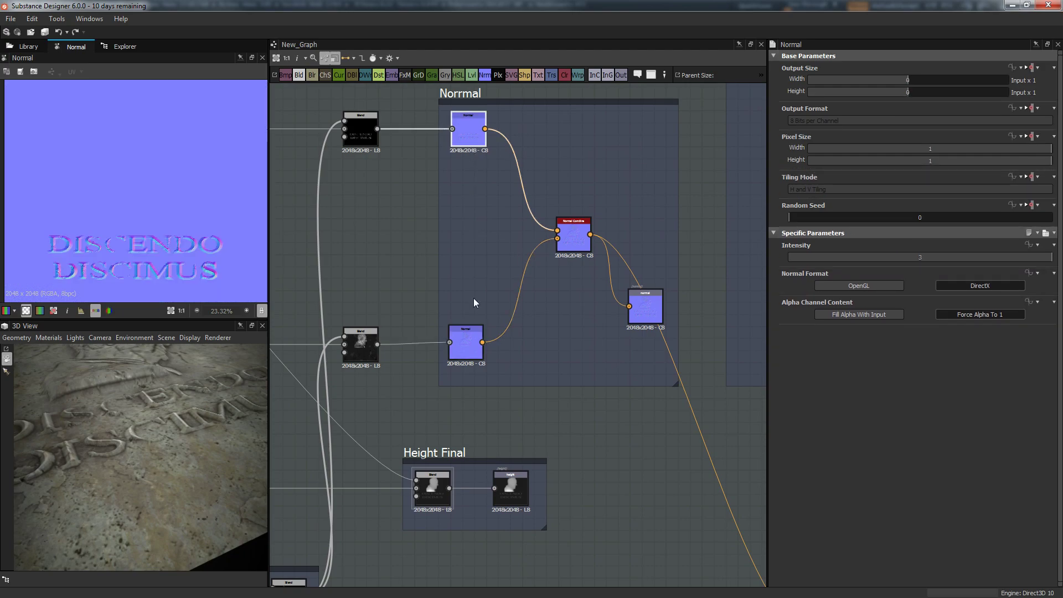
Preview the portrait Normal node and the Normal Combine node that merges it with the lettering normal
double_click(467, 341)
middle_click_drag(475, 230, 479, 273)
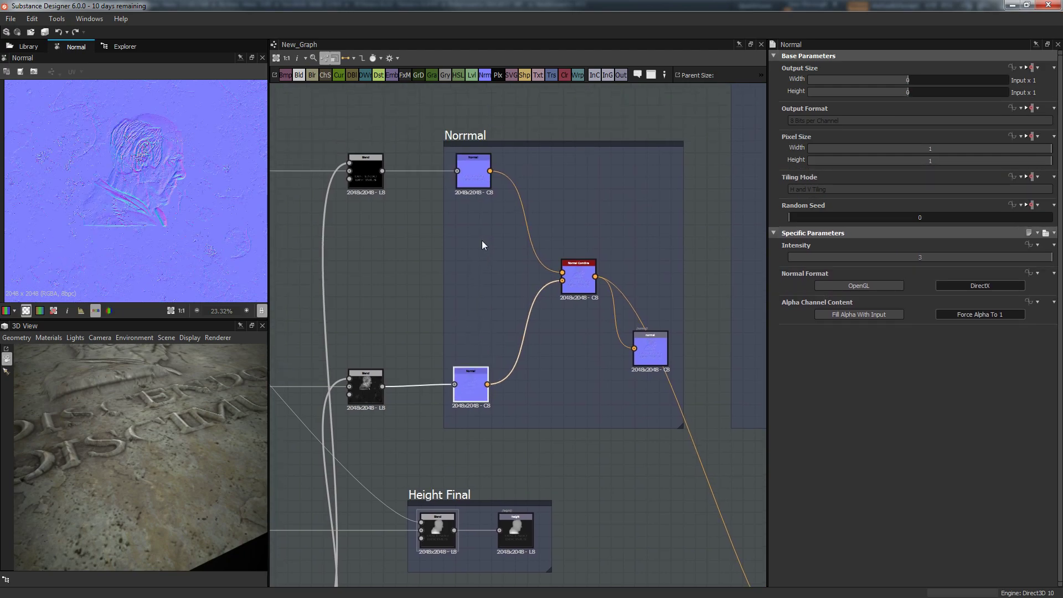
double_click(585, 277)
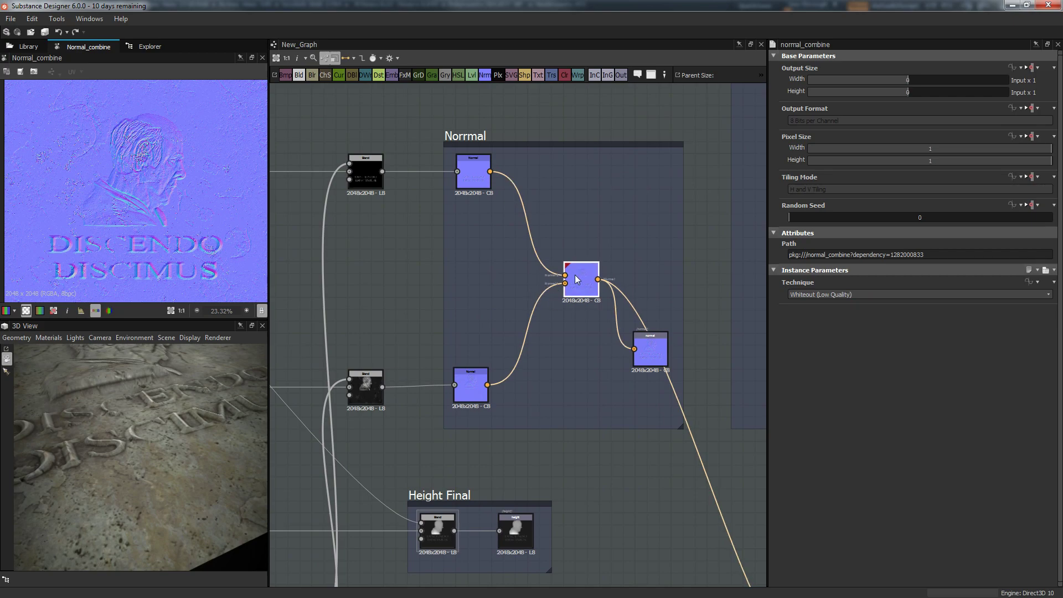
Move Normal Combine closer to its two Normal inputs and line up the normal output node beside it
left_click_drag(576, 278, 540, 278)
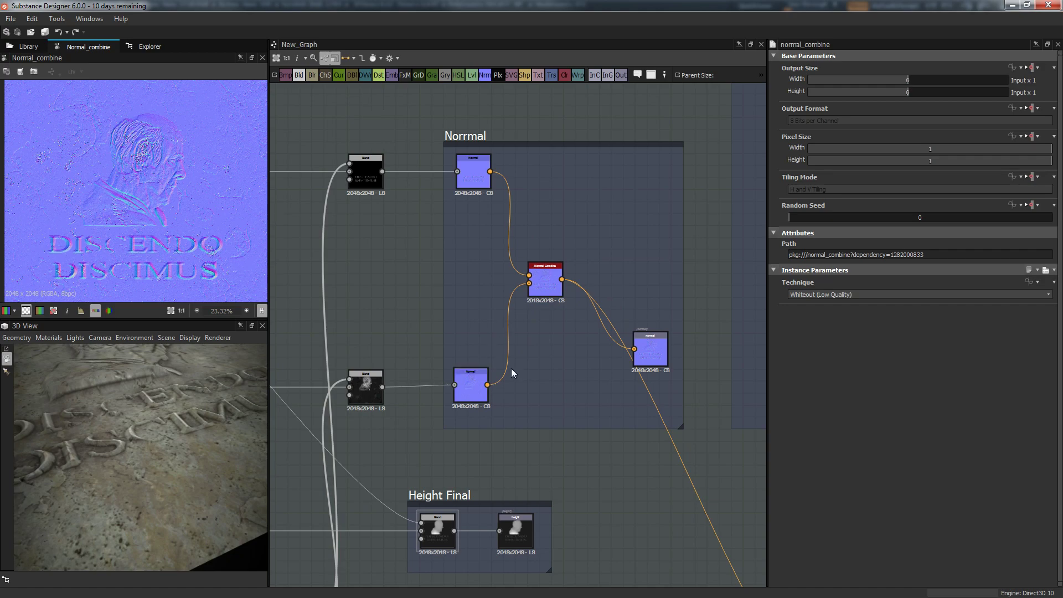
left_click_drag(648, 359, 651, 277)
left_click(651, 277)
Follow the Normal Combine link to the Curvature & AO frame and inspect the Curvature Smooth node
scroll(623, 448, "down", 4)
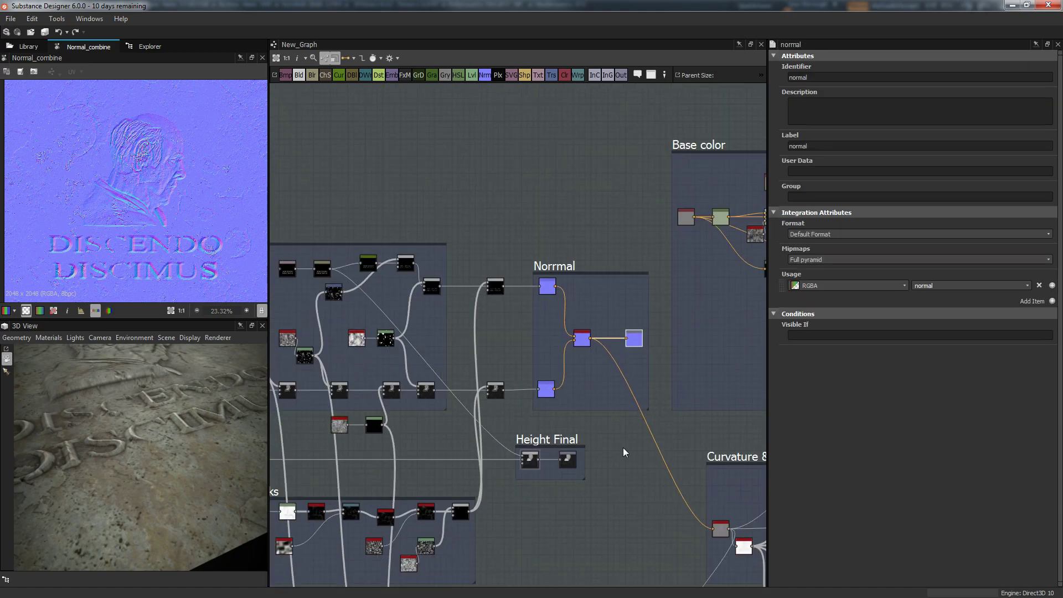
middle_click_drag(623, 447, 592, 291)
scroll(576, 412, "down", 3)
middle_click_drag(576, 413, 584, 327)
middle_click_drag(487, 335, 520, 314)
scroll(632, 309, "up", 3)
middle_click_drag(633, 309, 450, 281)
scroll(539, 288, "up", 1)
scroll(449, 285, "up", 3)
middle_click_drag(539, 269, 480, 278)
left_click(478, 287)
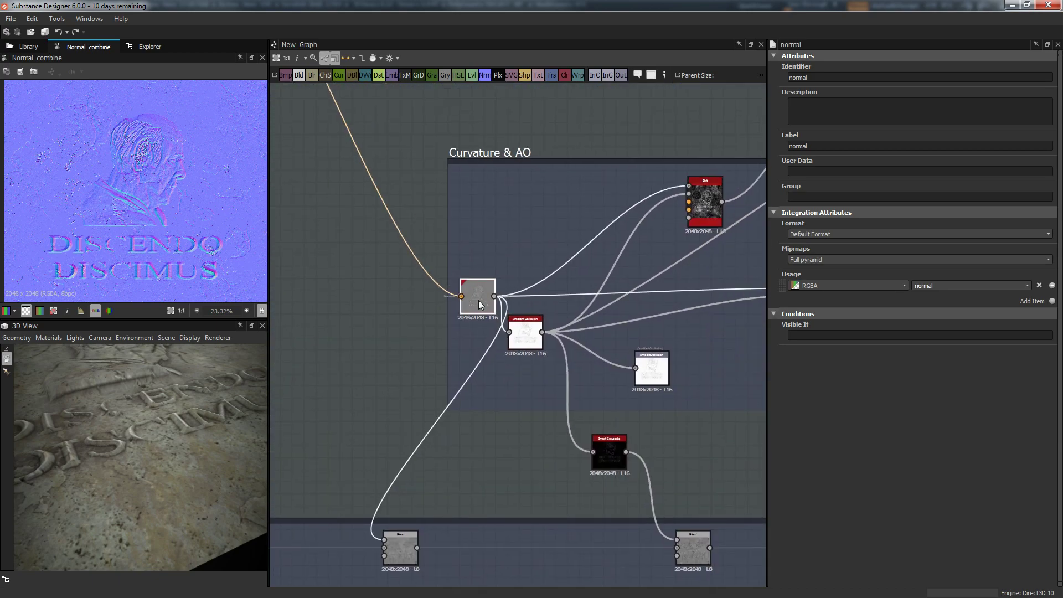
Inspect the Dirt and Metal Edge Wear nodes fed by the curvature and ambient occlusion maps
middle_click_drag(544, 343, 439, 396)
left_click(471, 357)
left_click(607, 263)
left_click(682, 354)
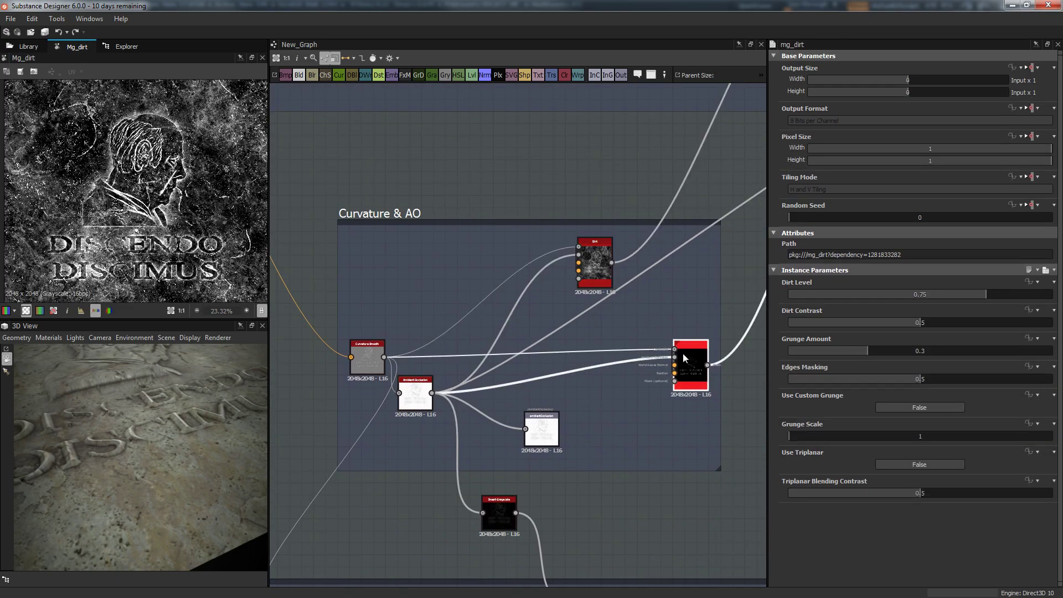
scroll(674, 388, "up", 3)
middle_click_drag(587, 423, 627, 381)
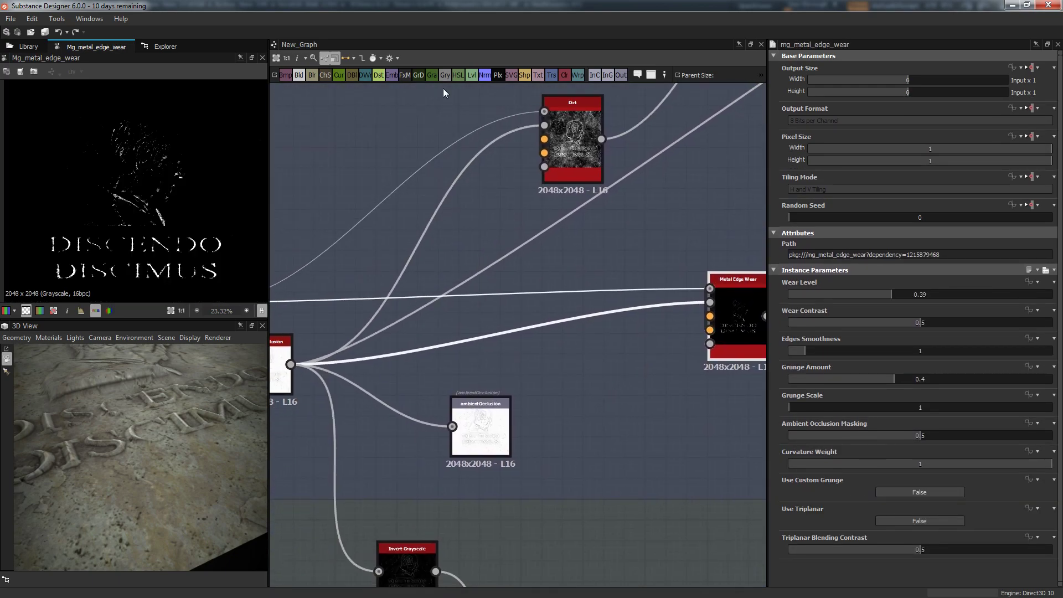
Preview the ambientOcclusion output node in the Curvature & AO frame and examine its map up close
scroll(620, 284, "down", 1)
scroll(621, 285, "down", 1)
middle_click_drag(621, 285, 726, 212)
scroll(701, 243, "up", 1)
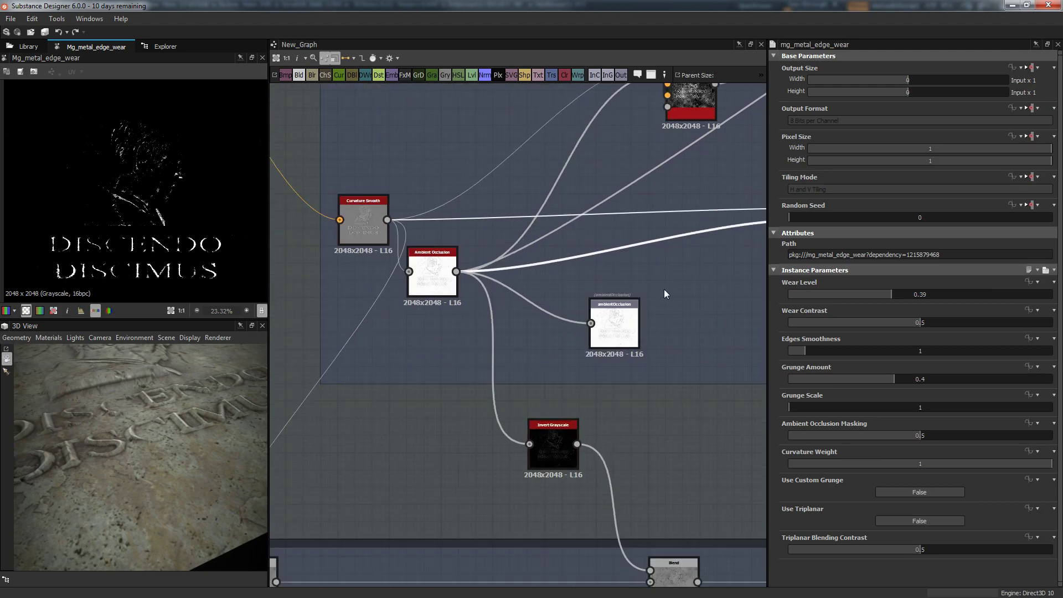
left_click(624, 326)
double_click(628, 330)
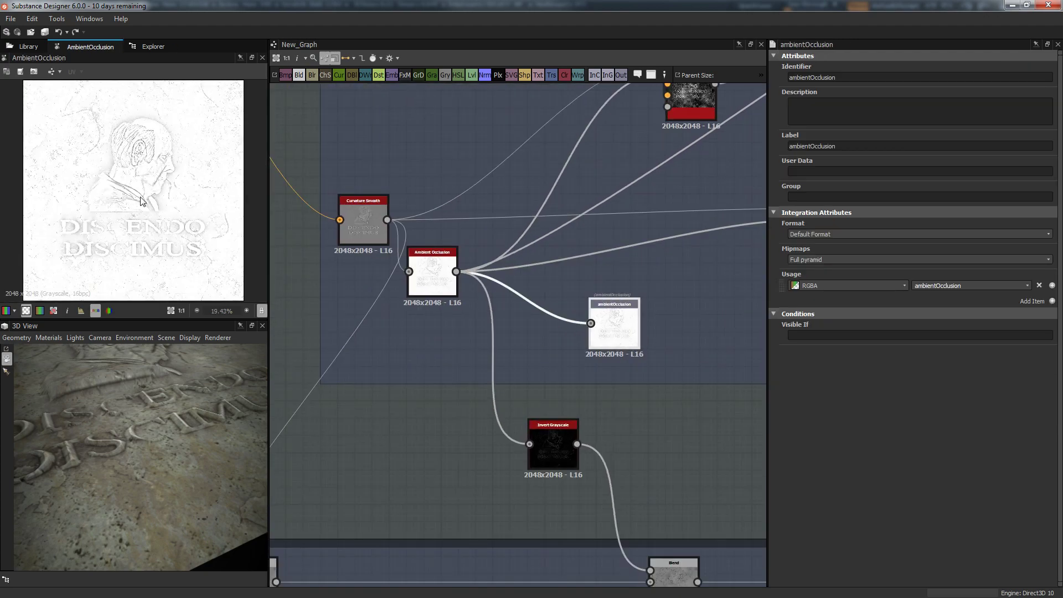
scroll(109, 200, "up", 1)
scroll(612, 352, "down", 4)
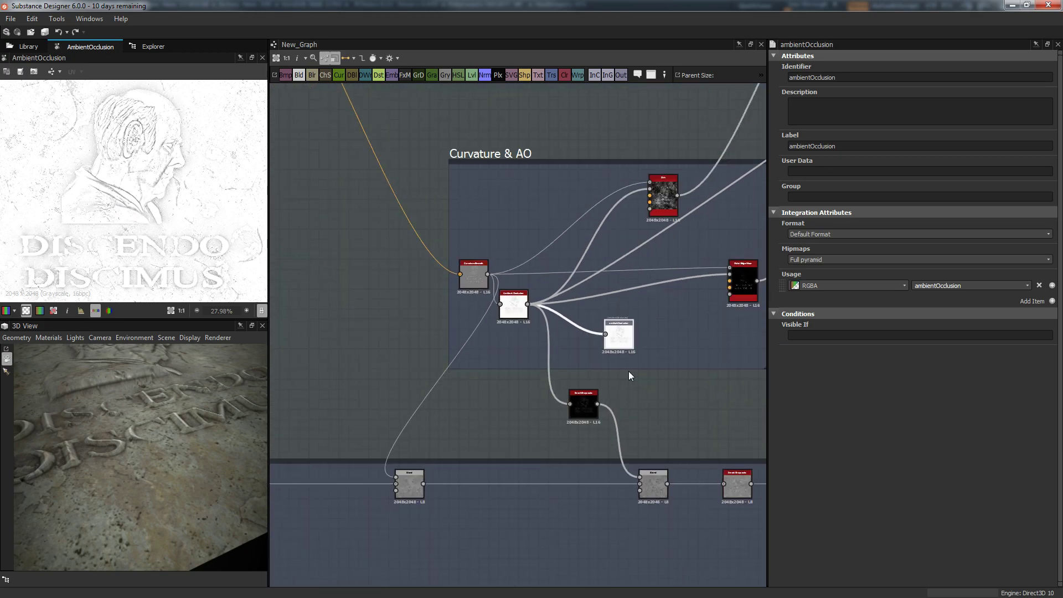
Examine how the Material Detail and Curvature & AO frames link into the Roughness chain across the whole graph
middle_click_drag(646, 384, 679, 272)
scroll(646, 308, "up", 5)
scroll(577, 312, "down", 4)
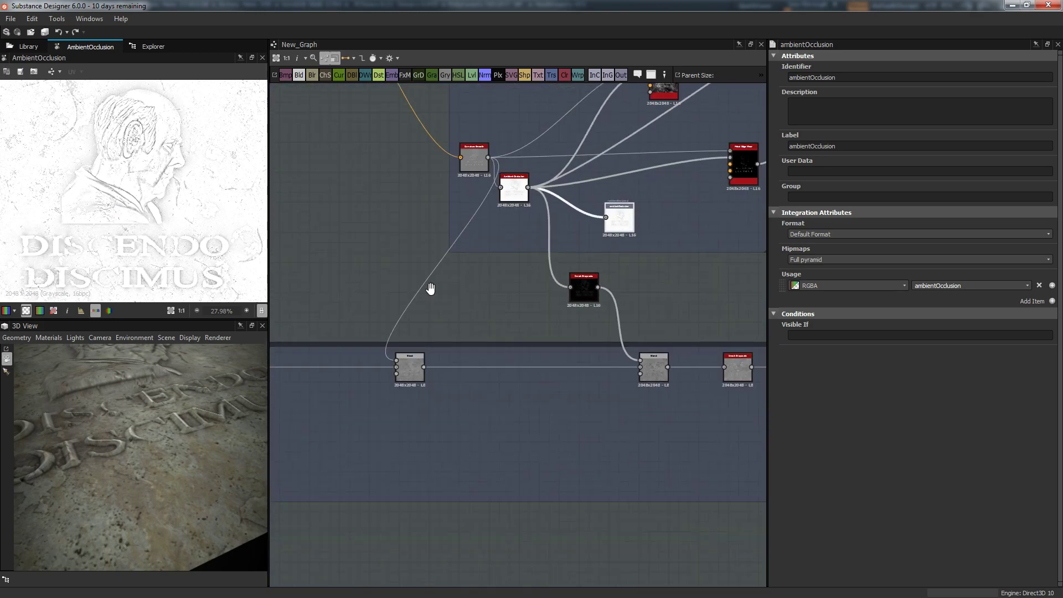
middle_click_drag(430, 289, 565, 302)
scroll(574, 304, "down", 4)
middle_click_drag(484, 267, 492, 367)
middle_click_drag(573, 300, 558, 316)
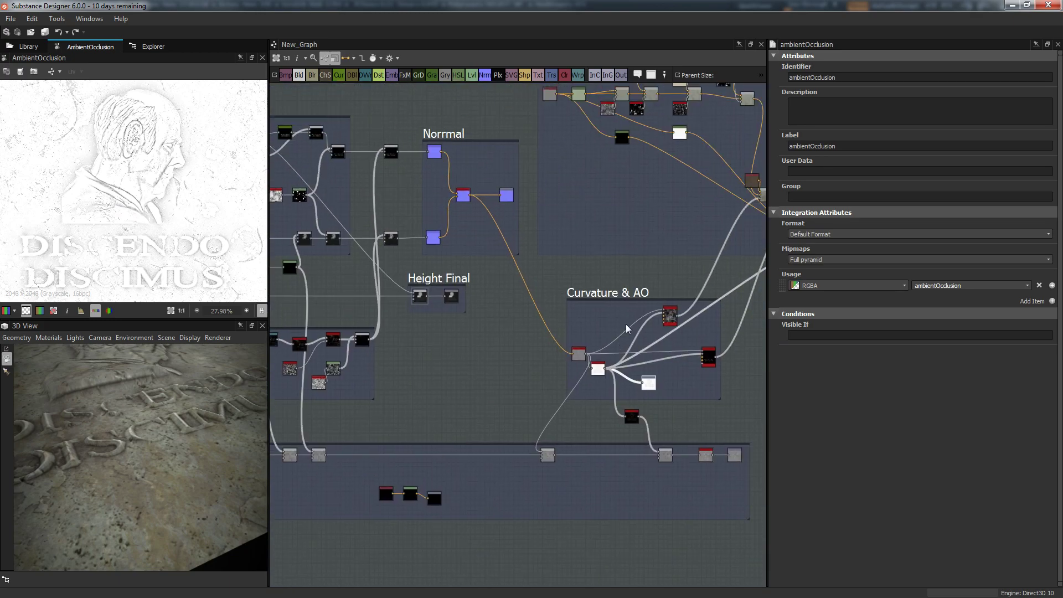
scroll(627, 326, "down", 2)
middle_click_drag(356, 203, 486, 138)
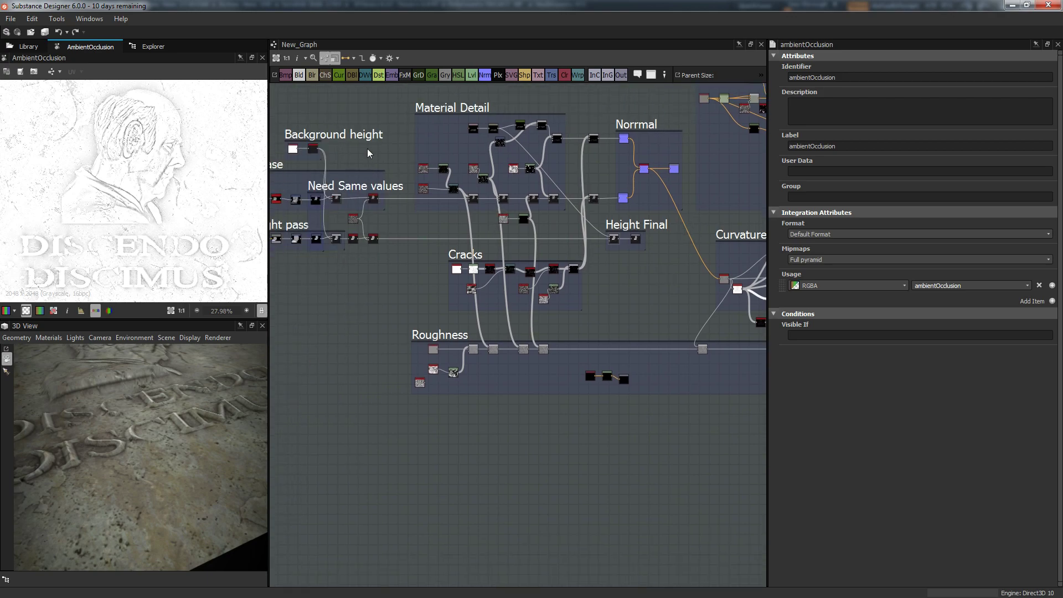
middle_click_drag(436, 316, 394, 323)
scroll(623, 278, "up", 2)
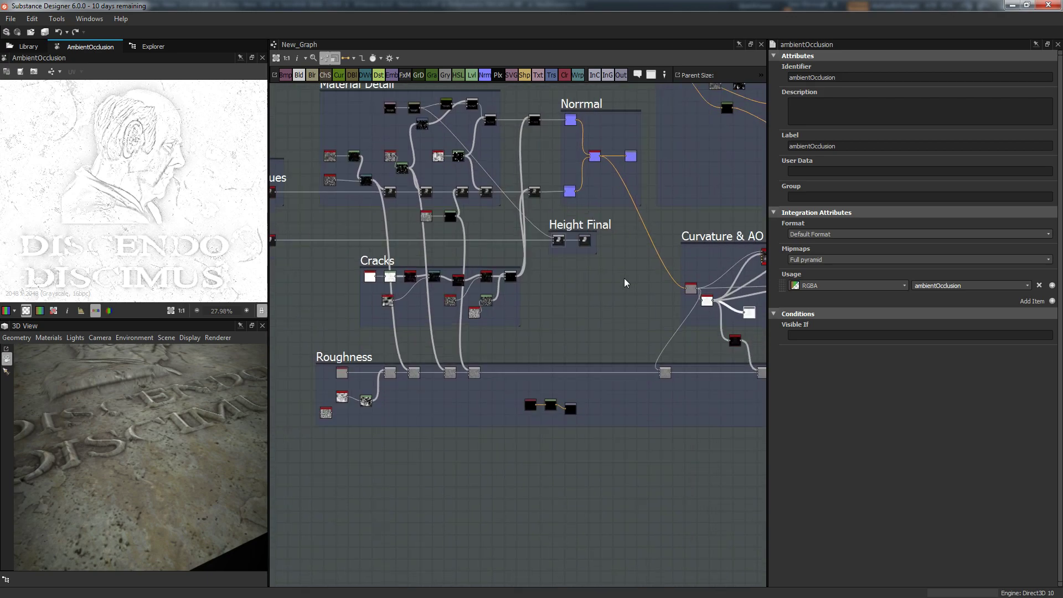
middle_click_drag(700, 254, 569, 256)
middle_click_drag(530, 319, 737, 242)
middle_click_drag(588, 284, 636, 354)
scroll(470, 325, "down", 2)
middle_click_drag(470, 325, 401, 308)
scroll(702, 252, "down", 3)
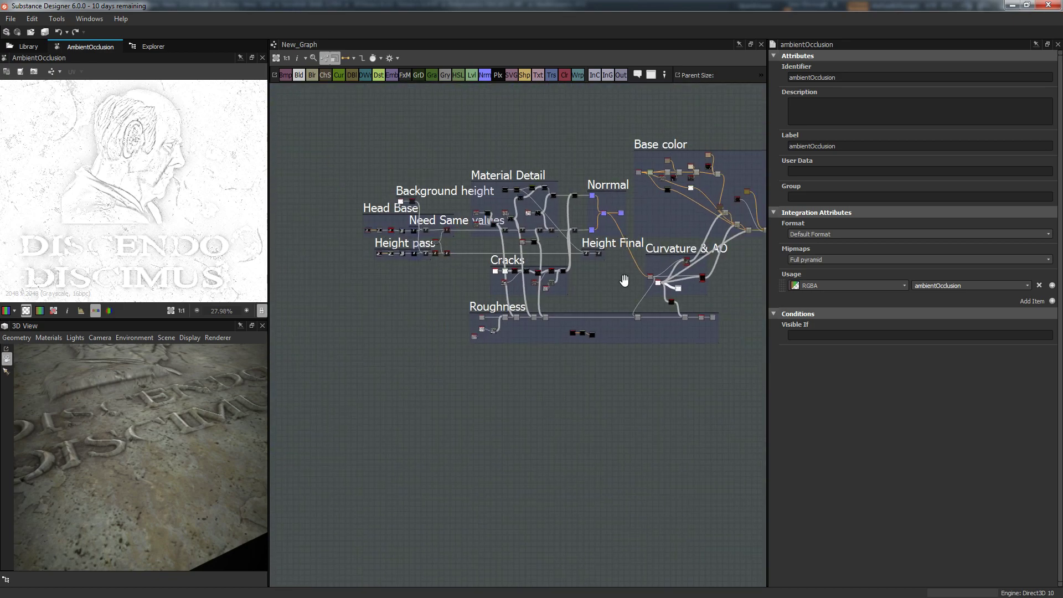
Preview the grayscale Uniform Color node that starts the Roughness chain and trace the Material Detail links running into that chain
scroll(470, 347, "up", 4)
middle_click_drag(588, 297, 731, 259)
scroll(646, 292, "up", 3)
middle_click_drag(462, 373, 564, 362)
left_click(404, 420)
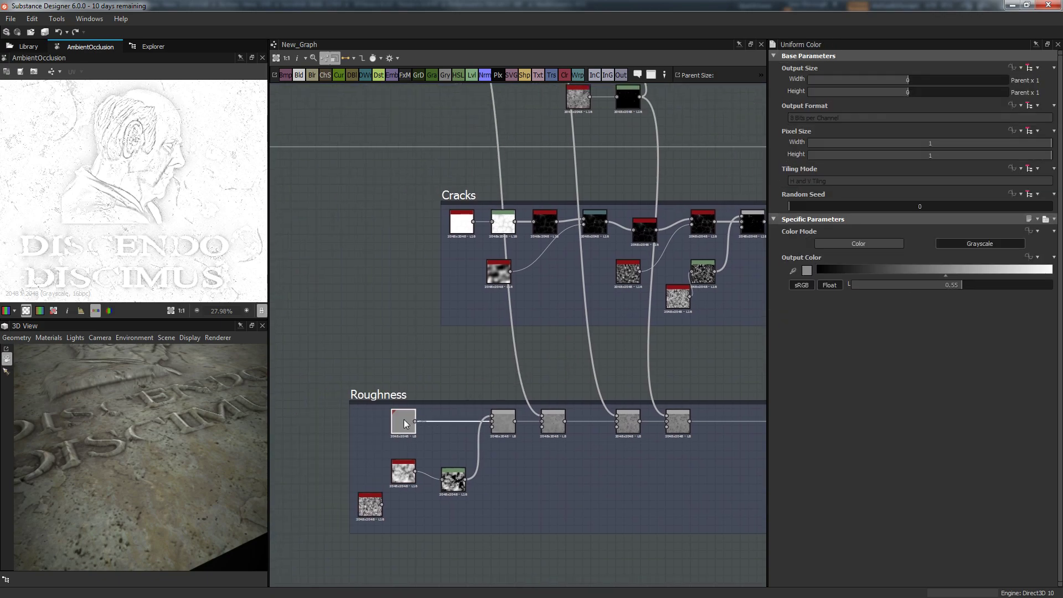
middle_click_drag(460, 159, 471, 177)
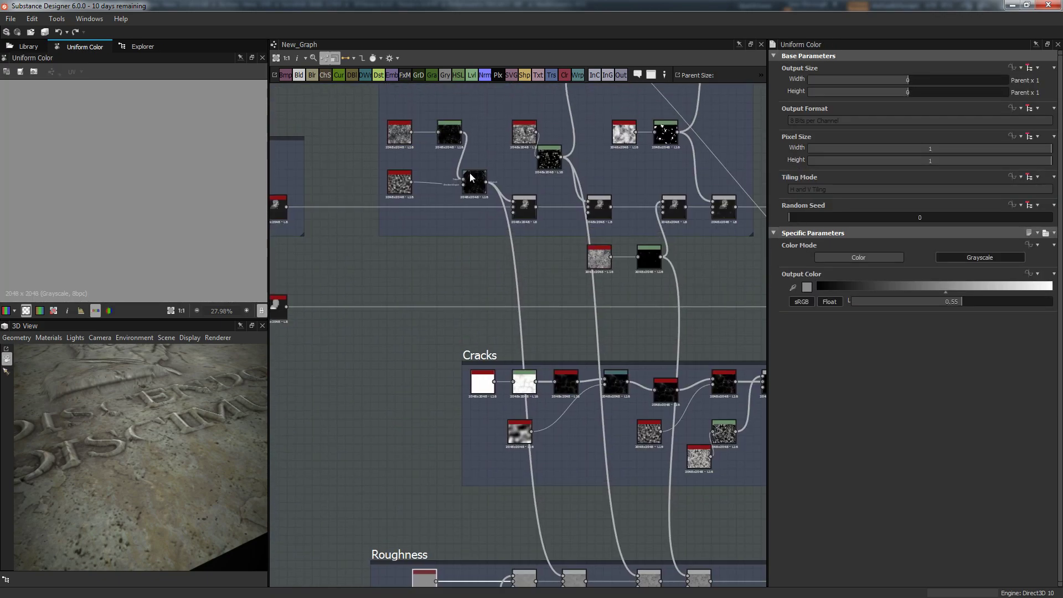
middle_click_drag(400, 423, 401, 180)
scroll(419, 287, "up", 5)
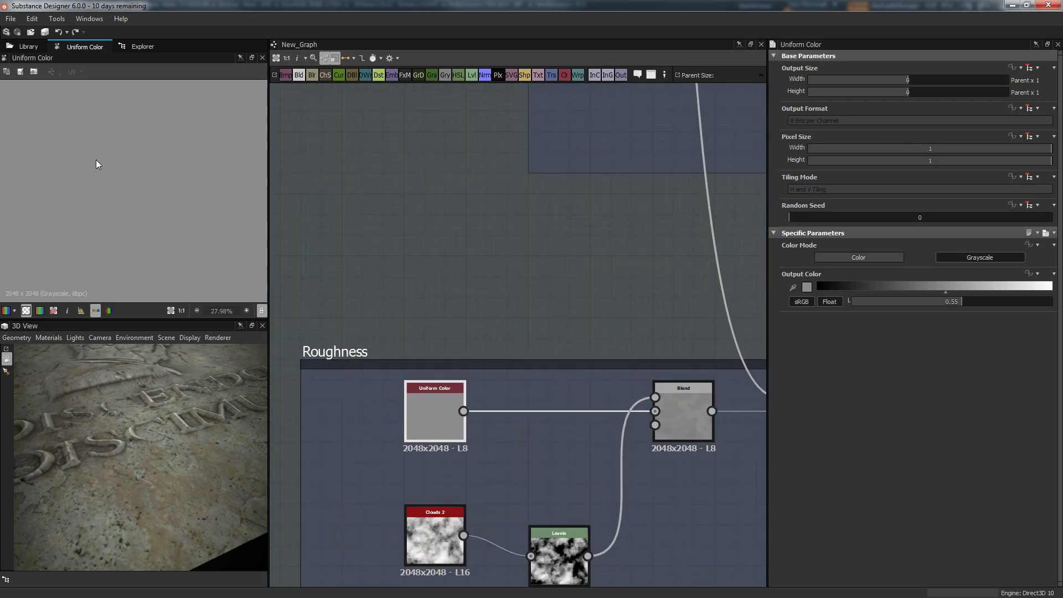
scroll(104, 169, "down", 4)
scroll(106, 172, "up", 2)
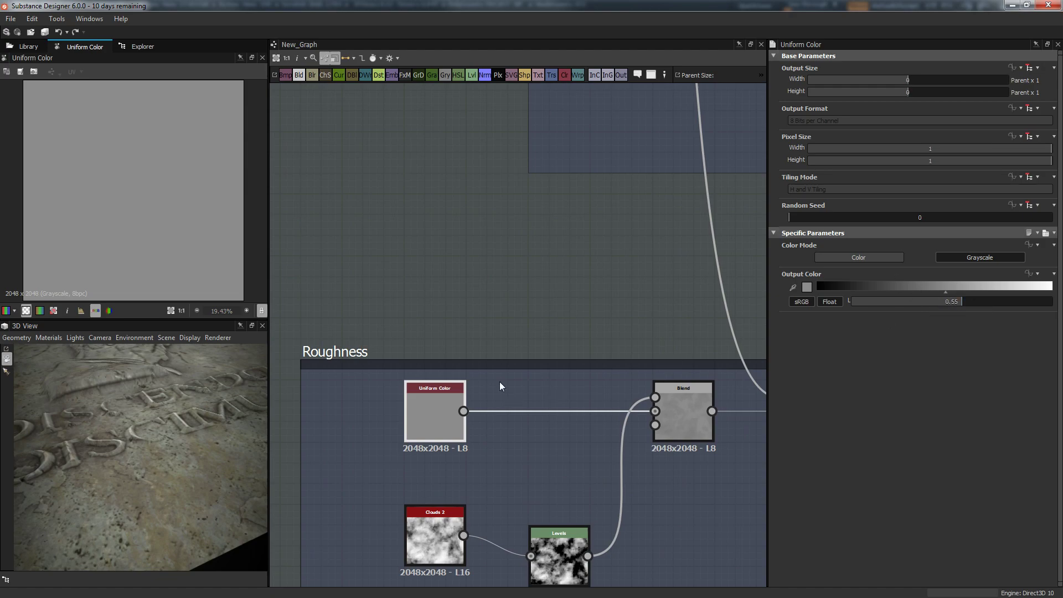
middle_click_drag(487, 294, 483, 230)
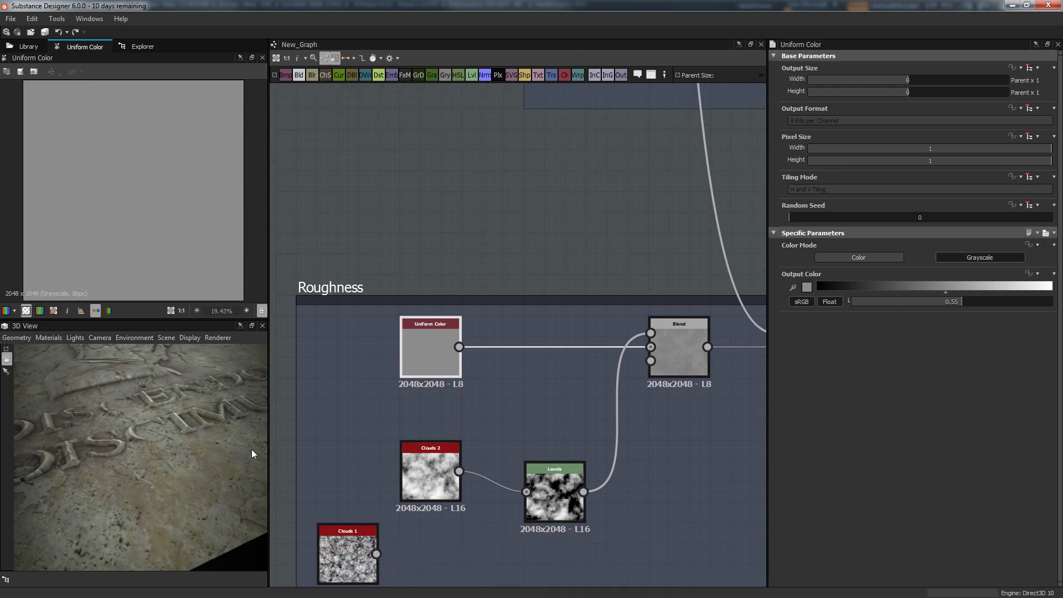
Delete the unconnected Clouds 1 node from the Roughness frame and align the Levels node with Clouds 2
left_click(328, 540)
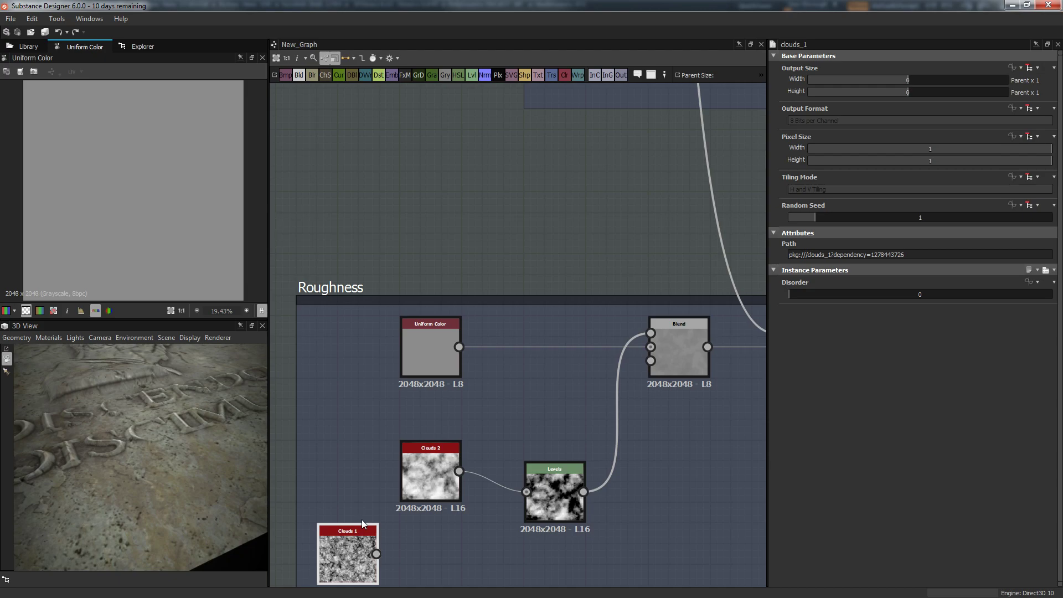
key("Delete")
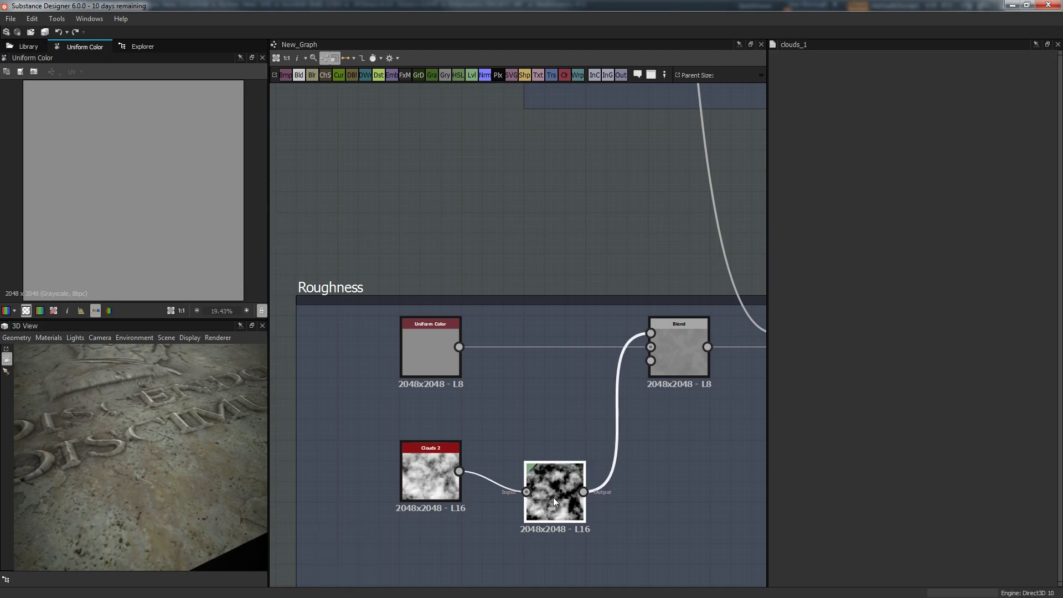
left_click_drag(554, 501, 553, 481)
Preview the Clouds 2 Levels node and the first two Subtract Blend nodes in the Roughness chain
double_click(553, 481)
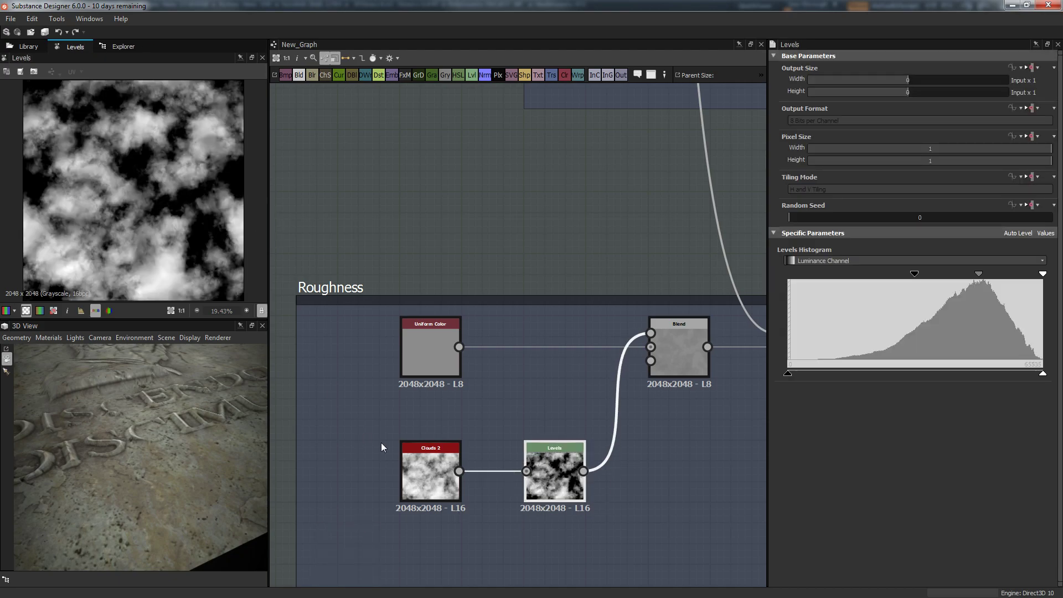
scroll(572, 322, "up", 1)
double_click(694, 357)
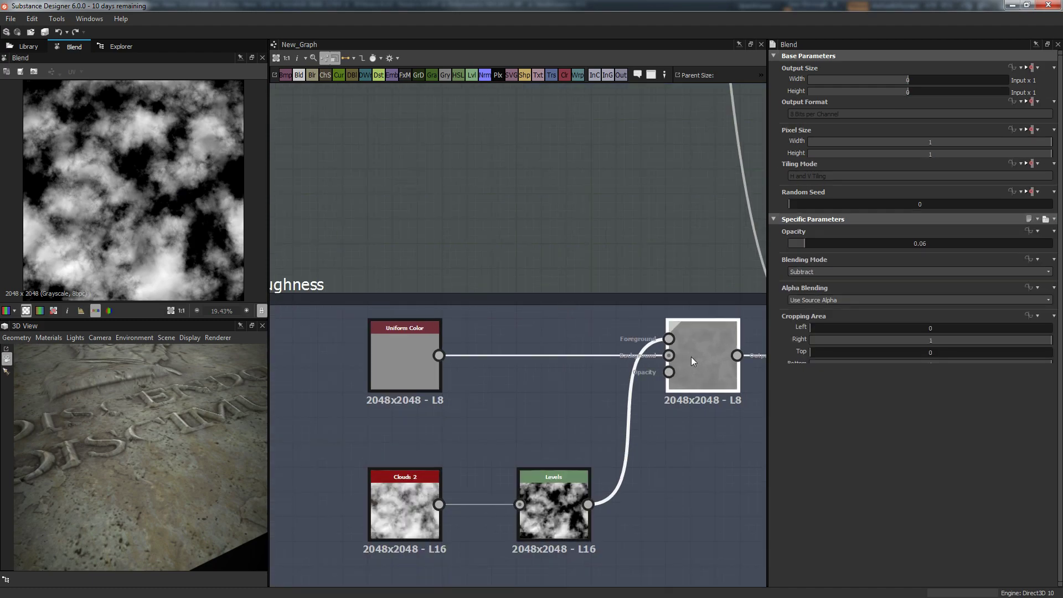
scroll(182, 182, "up", 2)
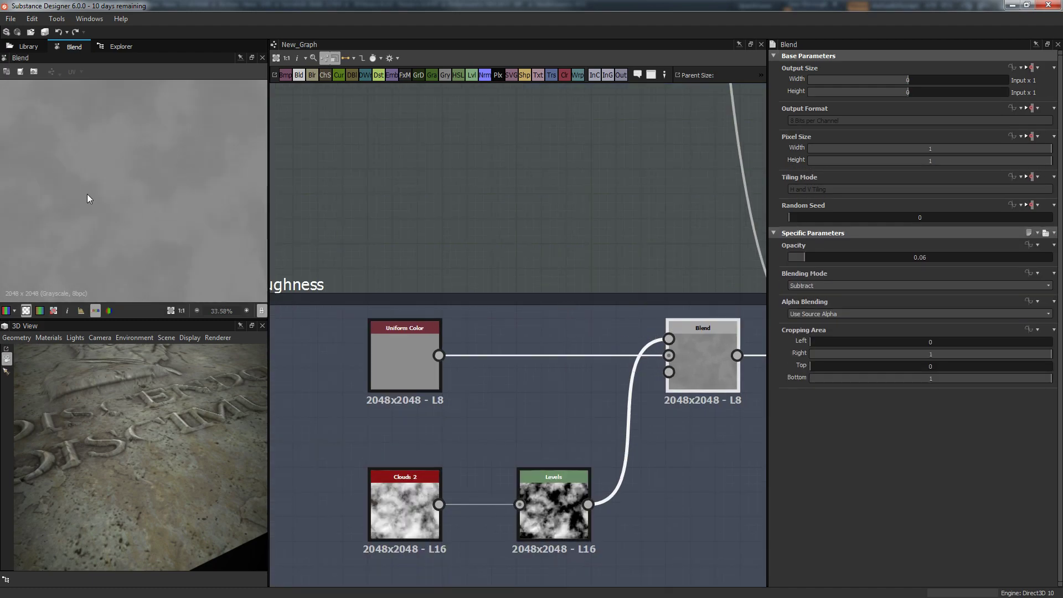
scroll(147, 148, "down", 4)
scroll(223, 191, "up", 2)
middle_click_drag(361, 242, 136, 246)
double_click(640, 360)
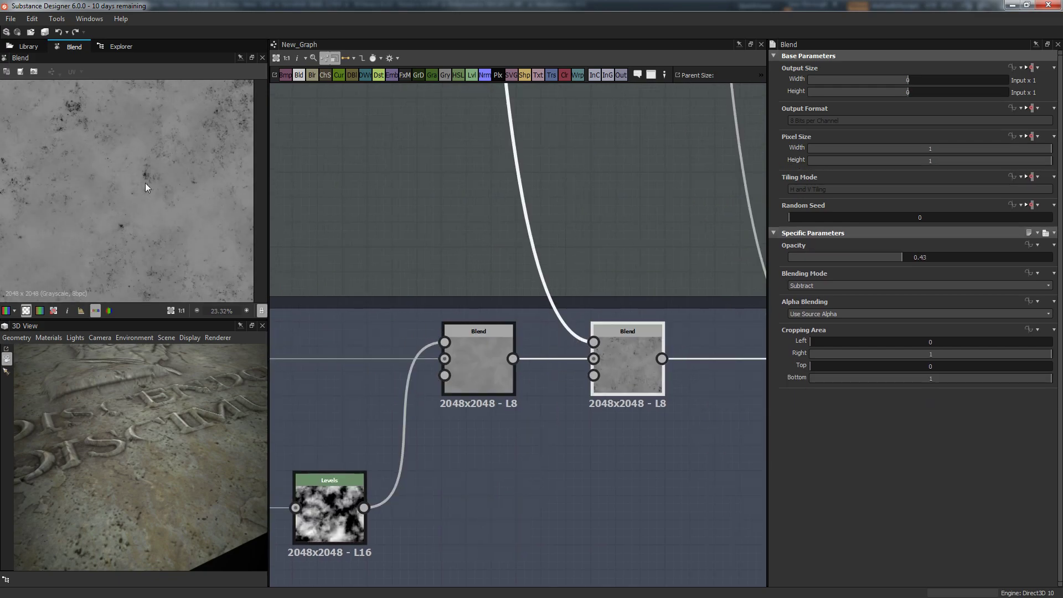
Check the opacity and blending mode of each of the four portrait Blend nodes in the Material Detail frame
middle_click_drag(488, 218, 496, 270)
scroll(497, 270, "down", 4)
middle_click_drag(545, 151, 553, 364)
middle_click_drag(522, 133, 514, 369)
scroll(514, 369, "down", 1)
double_click(482, 198)
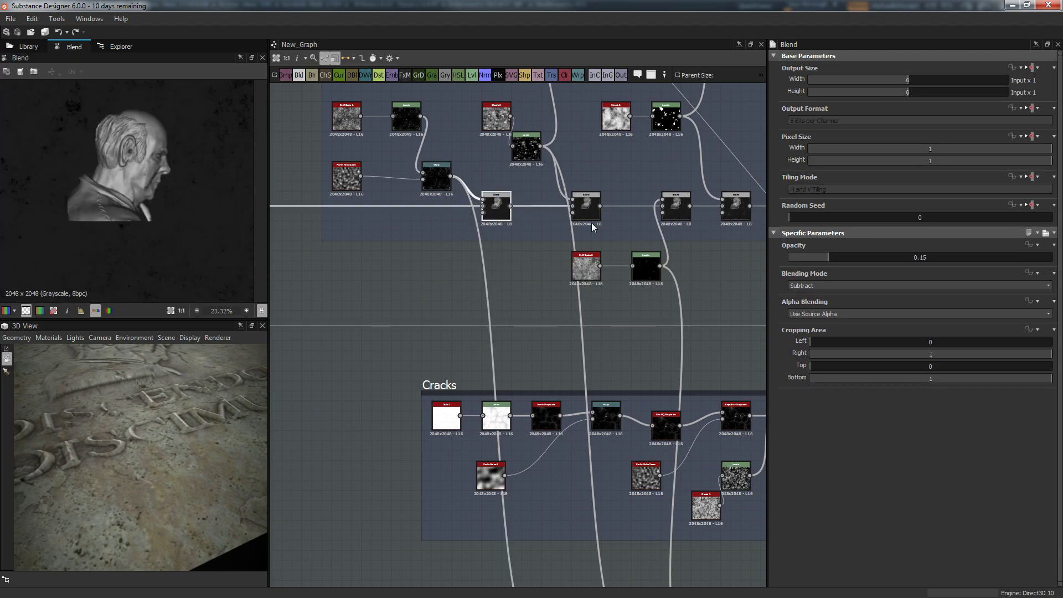
left_click(586, 206)
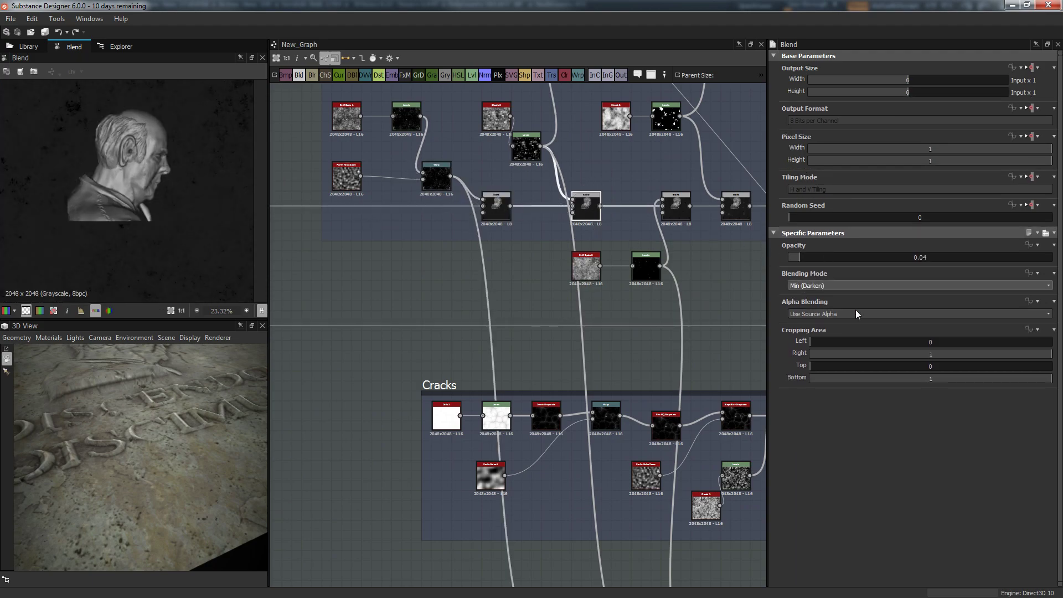
left_click(685, 214)
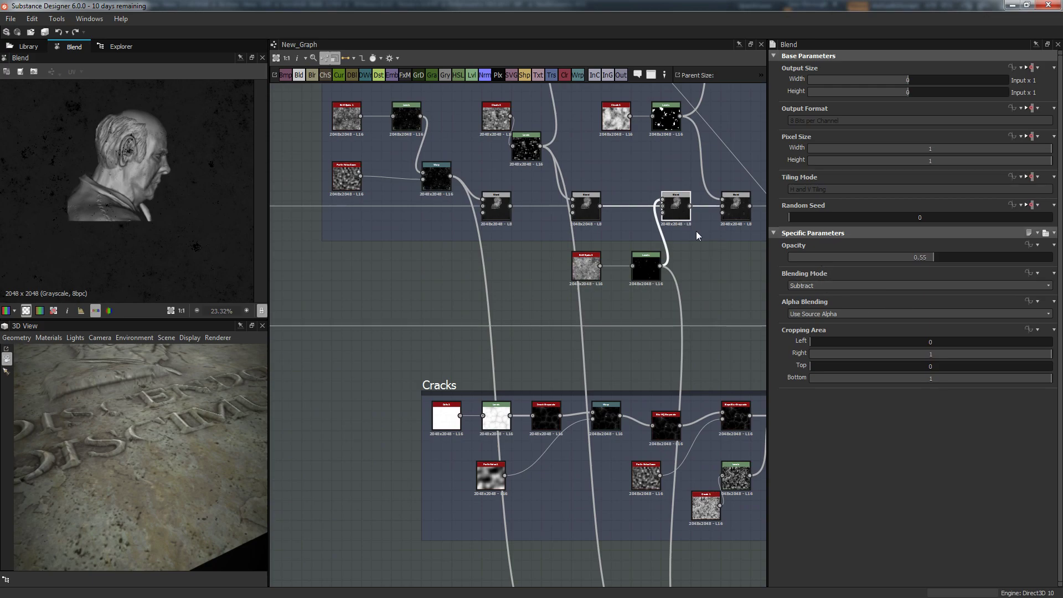
middle_click_drag(696, 231, 628, 246)
left_click(584, 233)
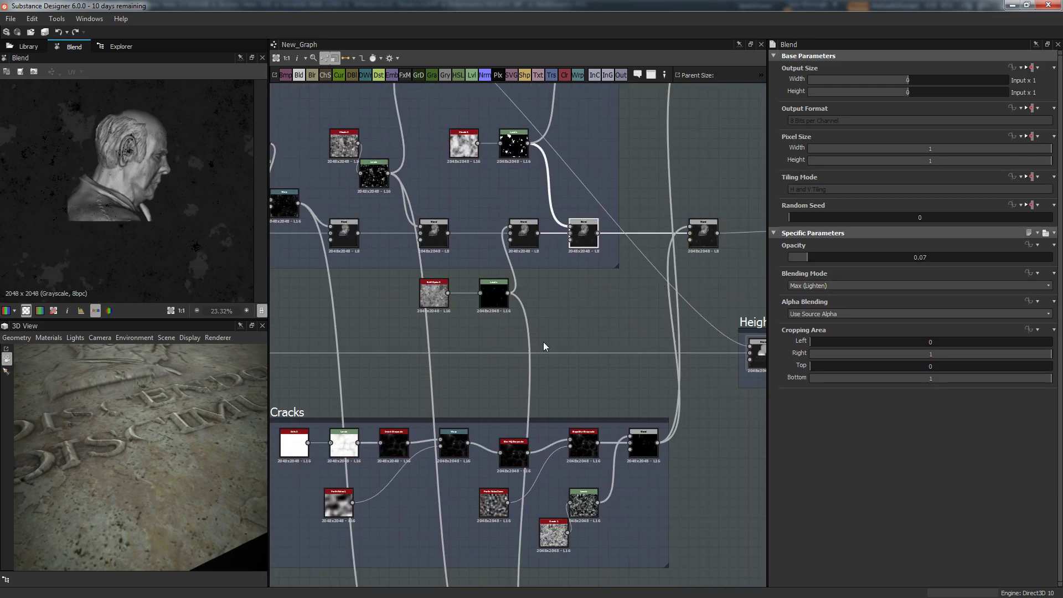
Preview the first and second Blend nodes of the Roughness chain and inspect the embossed lettering closely in the 3D view
scroll(412, 351, "down", 3)
middle_click_drag(412, 350, 546, 280)
scroll(546, 279, "up", 2)
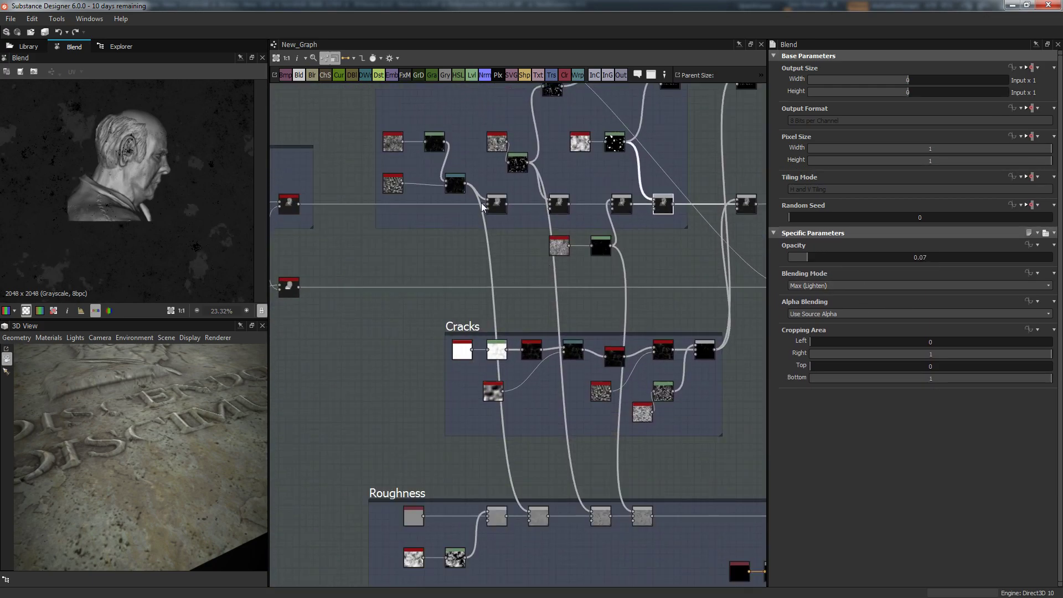
middle_click_drag(565, 504, 567, 499)
scroll(567, 499, "up", 1)
scroll(570, 405, "up", 2)
middle_click_drag(569, 352, 582, 218)
double_click(464, 438)
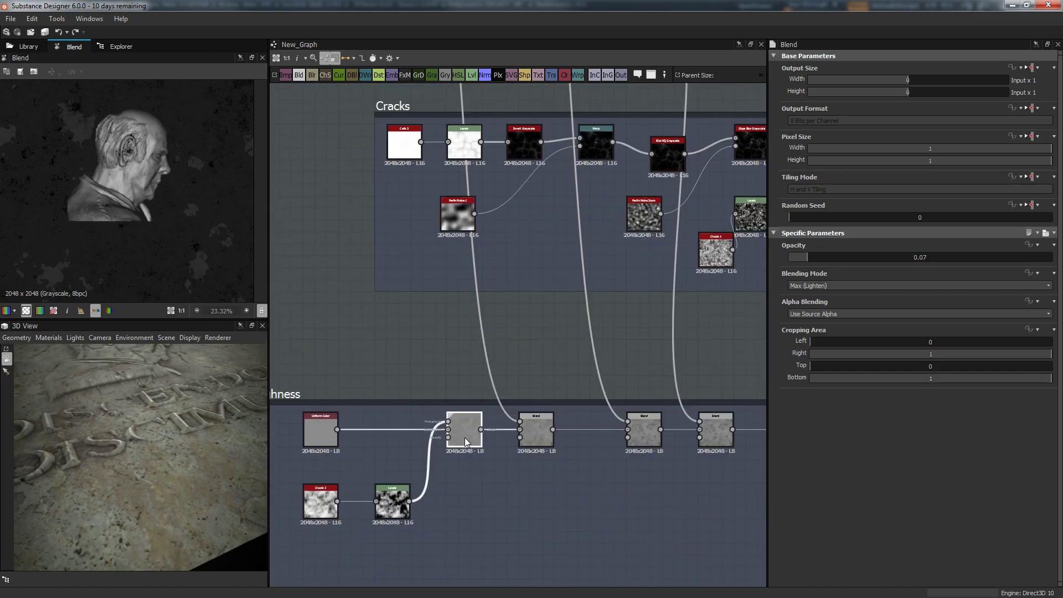
double_click(535, 430)
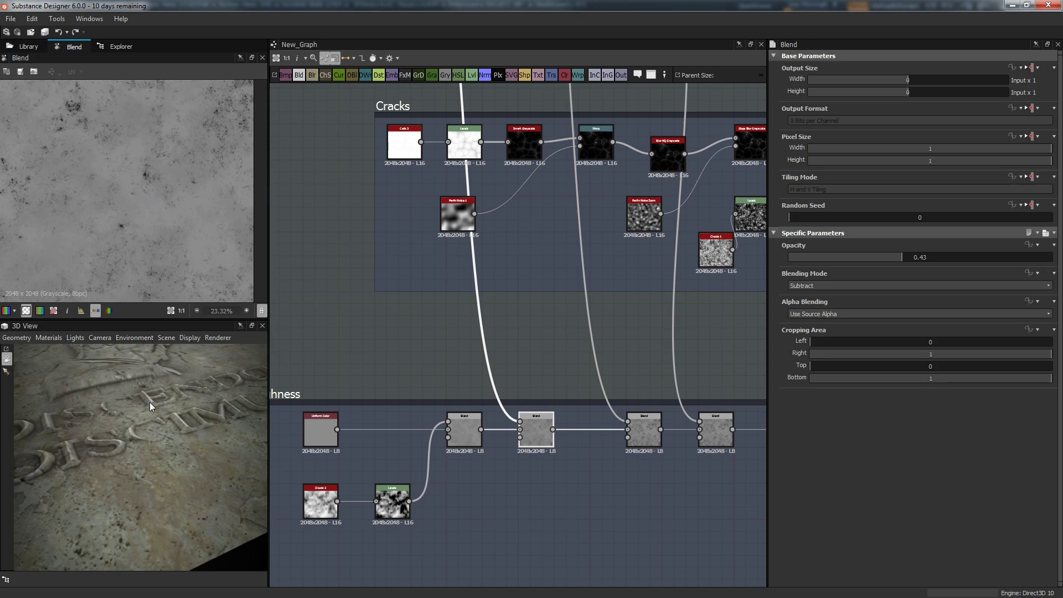
left_click_drag(150, 402, 191, 452)
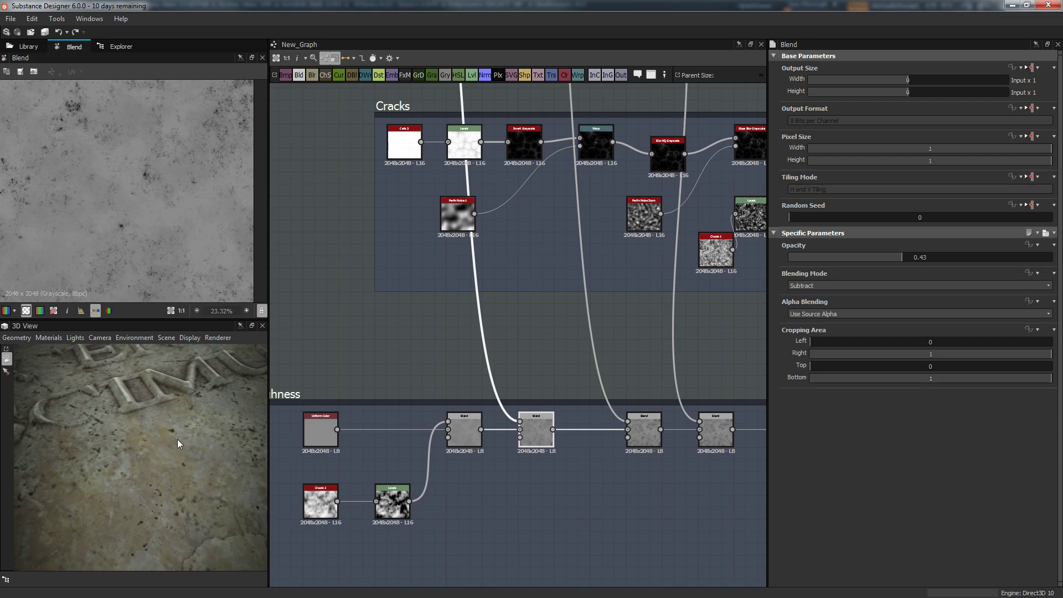
Preview the third Roughness Blend node and trace its incoming link back to the Levels mask in Material Detail
left_click(646, 423)
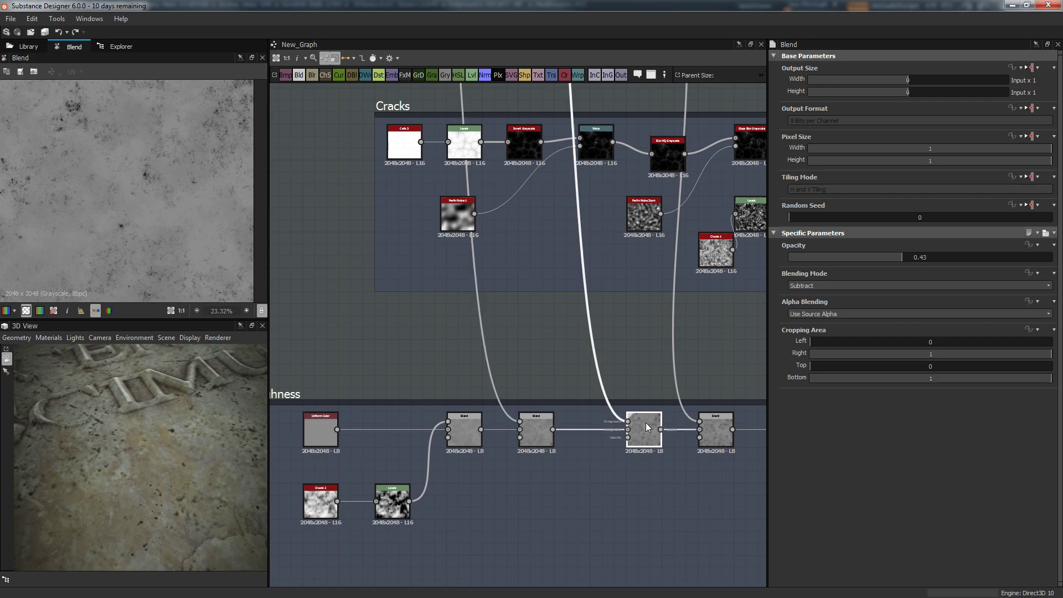
scroll(606, 318, "down", 5)
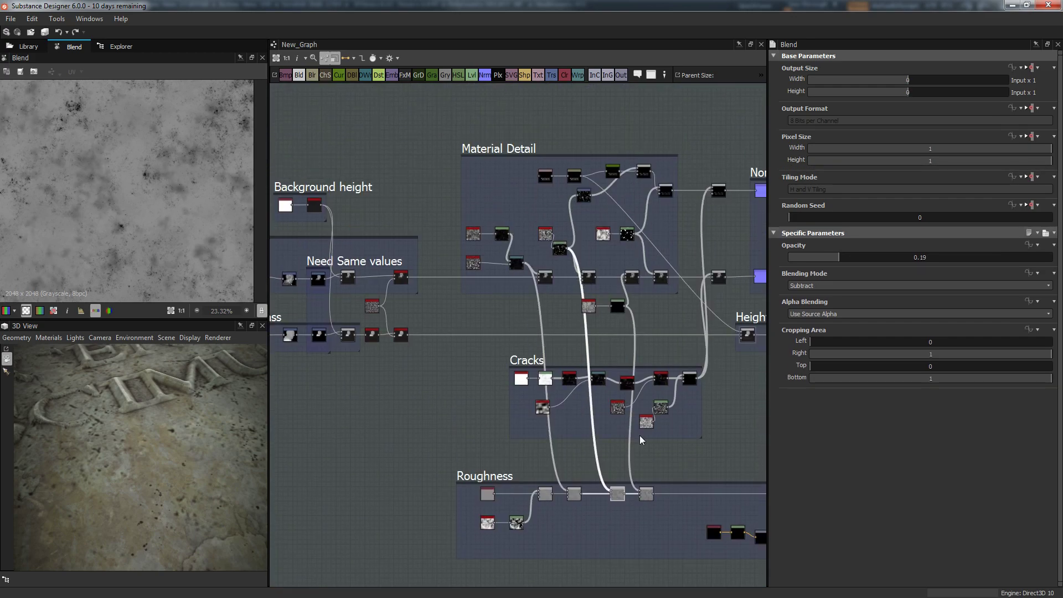
middle_click_drag(701, 319, 613, 290)
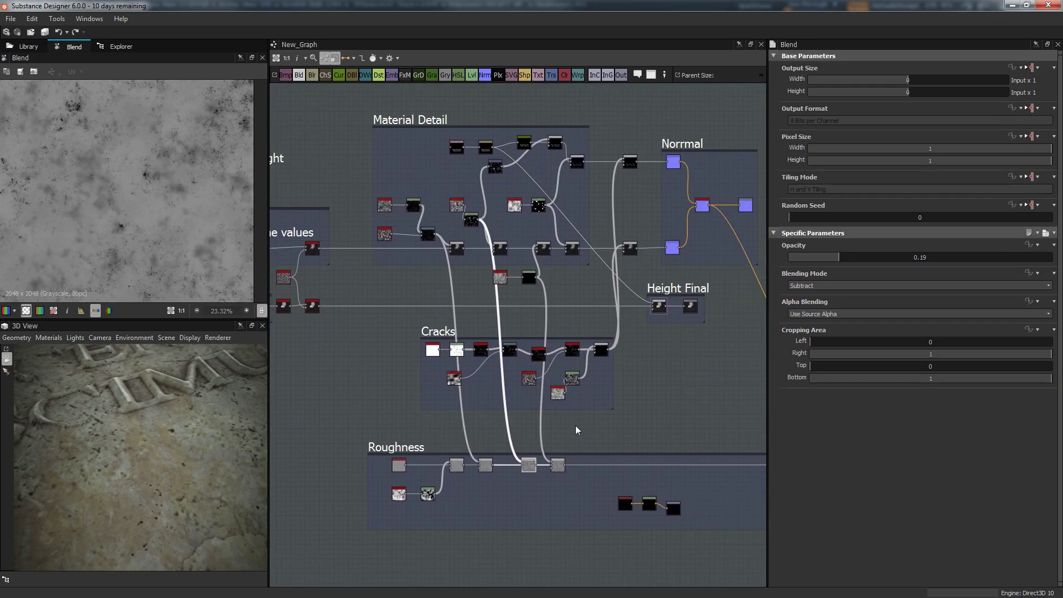
scroll(612, 267, "up", 2)
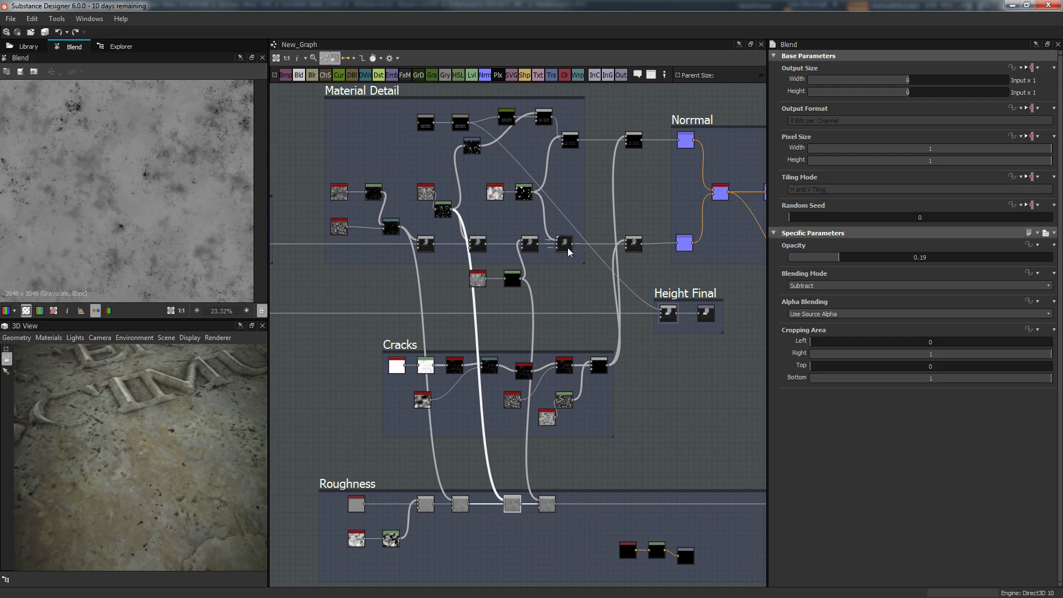
scroll(567, 267, "up", 3)
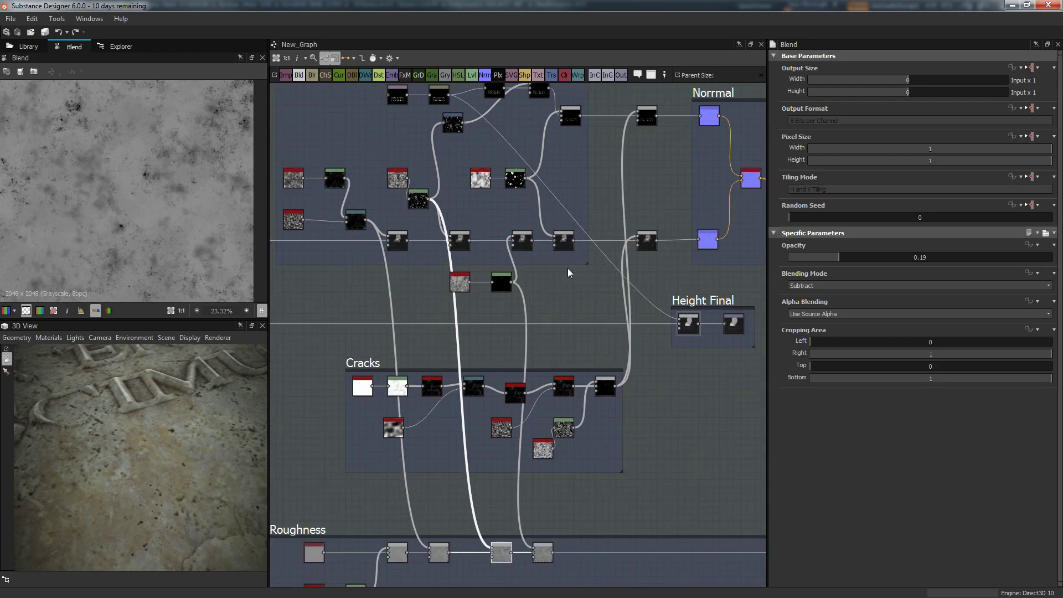
Preview the last portrait Blend node in the Material Detail frame and compare its incoming mask with the links feeding Roughness
middle_click_drag(560, 294, 616, 178)
scroll(602, 148, "down", 5)
middle_click_drag(602, 109, 636, 173)
left_click(634, 187)
left_click(630, 190)
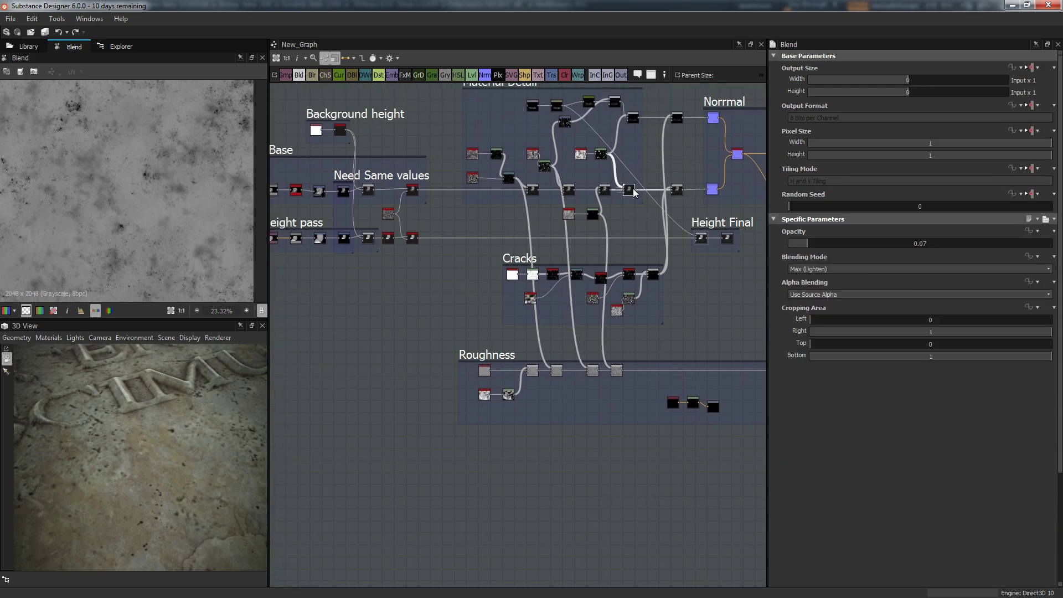
scroll(634, 199, "up", 3)
middle_click_drag(596, 153, 593, 204)
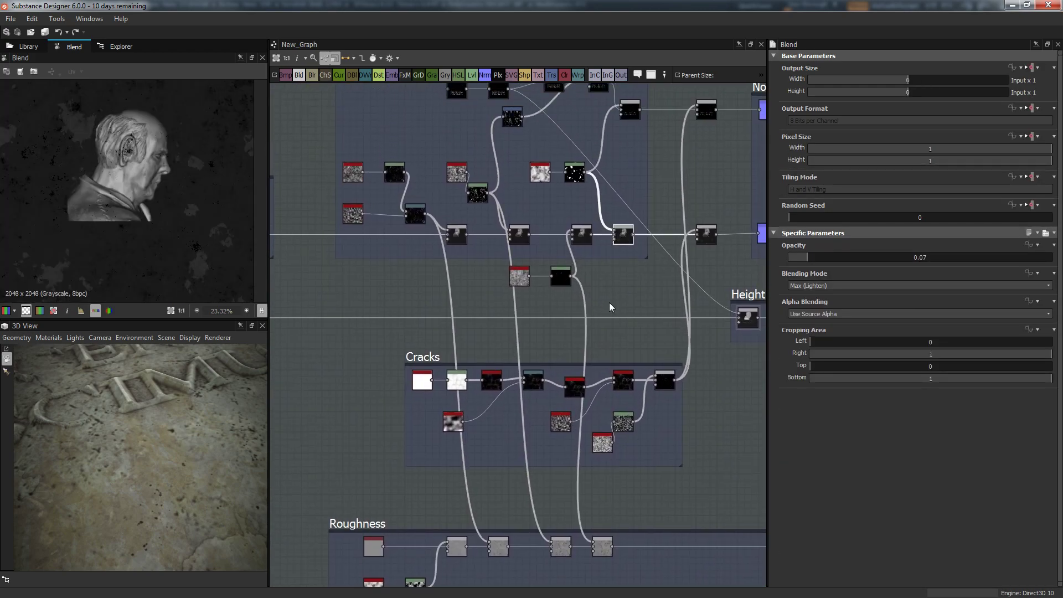
Preview the fourth Blend node of the Roughness chain and examine its subtracted detail up close in the 2D view
middle_click_drag(643, 514, 635, 434)
left_click(636, 444)
key("space")
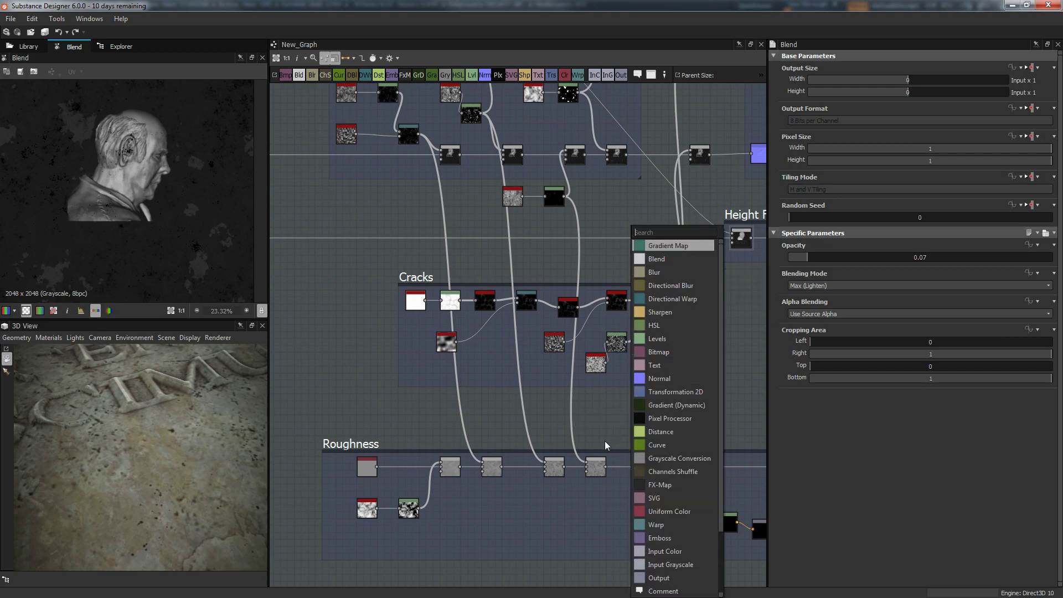
left_click(596, 468)
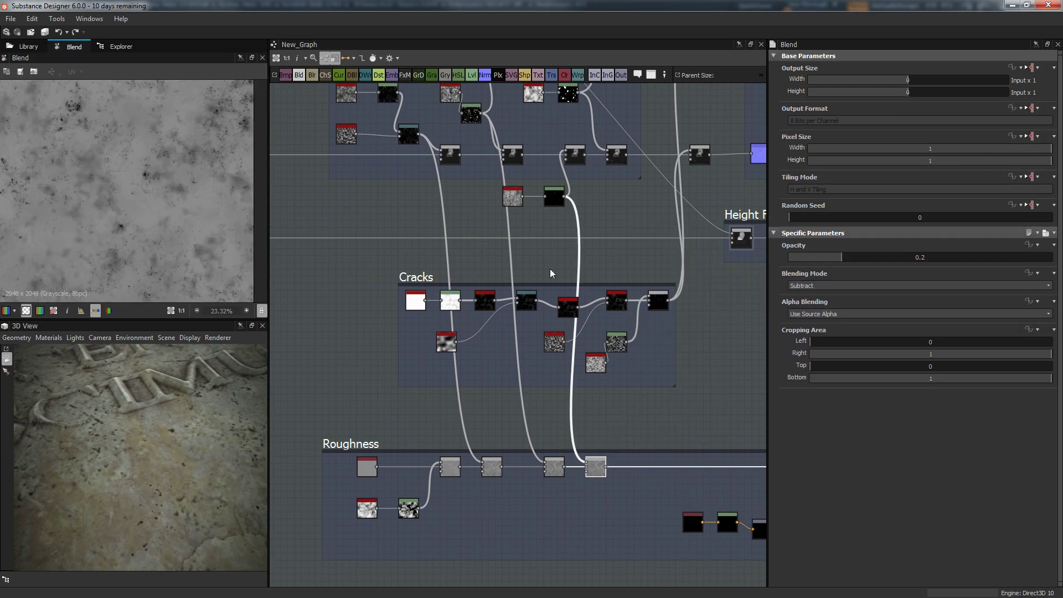
scroll(550, 273, "up", 1)
middle_click_drag(414, 447, 410, 466)
middle_click_drag(468, 315, 463, 348)
middle_click_drag(463, 279, 463, 219)
left_click(543, 496)
middle_click_drag(545, 403, 533, 308)
left_click(582, 413)
scroll(120, 180, "up", 5)
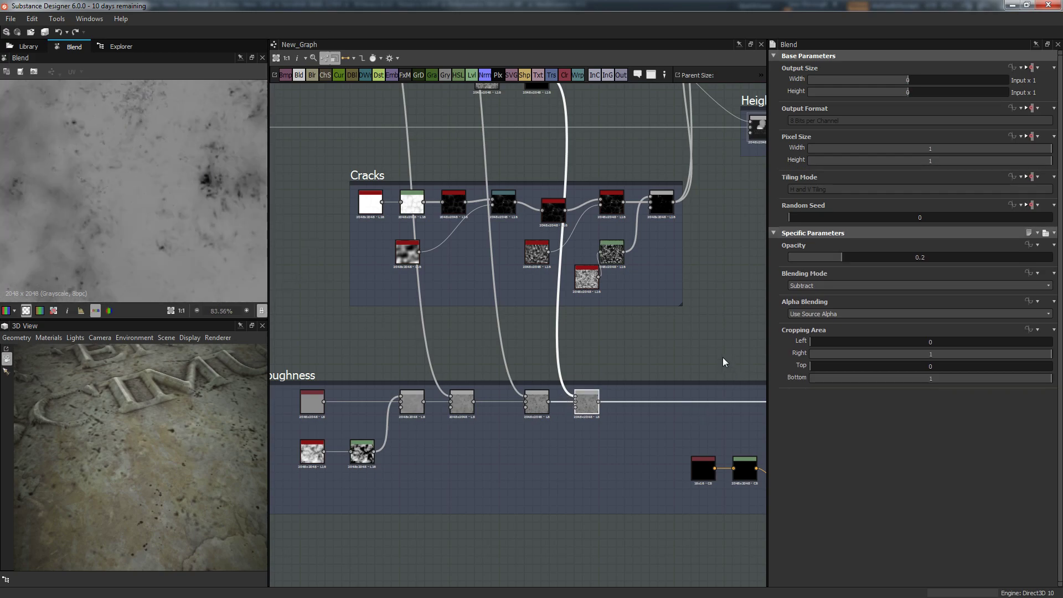
Check the third Roughness Blend node's settings and follow the chain's output link to the next Blend node beyond the black Uniform Color group
middle_click_drag(723, 363, 727, 318)
left_click(537, 402)
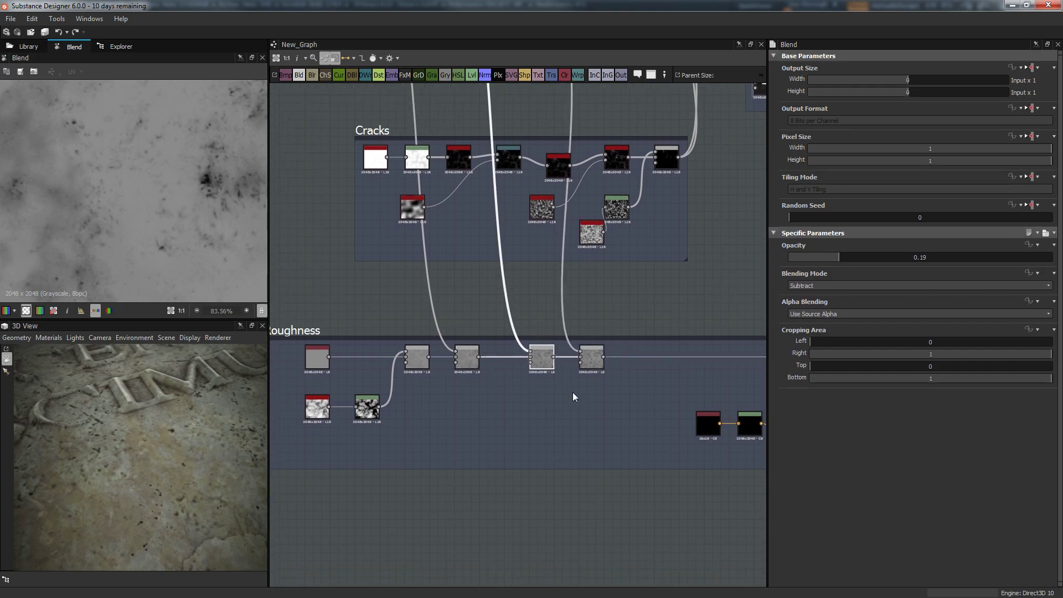
scroll(524, 374, "down", 3)
scroll(532, 393, "up", 4)
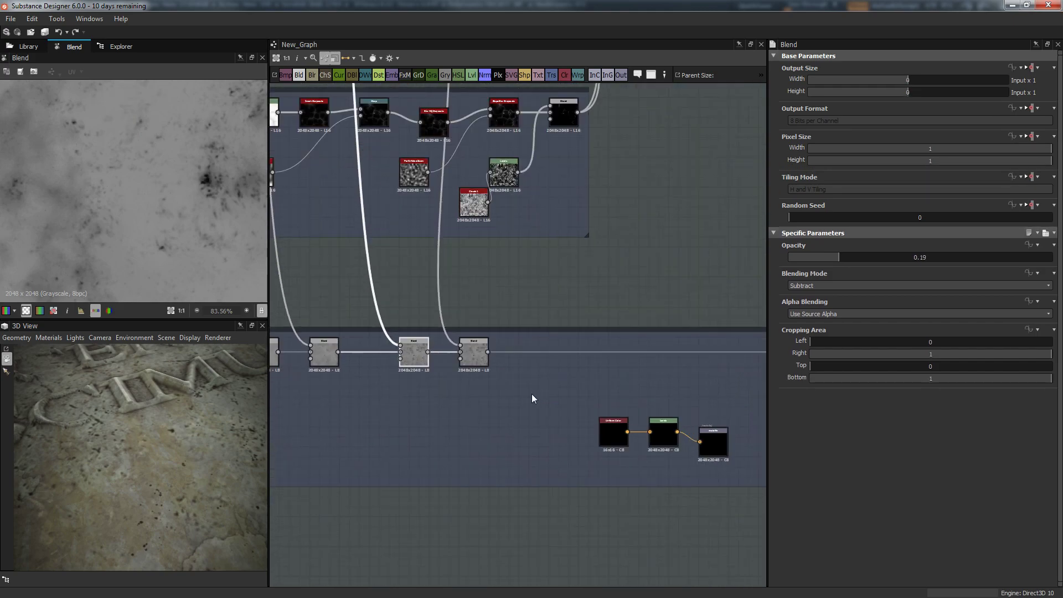
middle_click_drag(683, 418, 389, 444)
middle_click_drag(603, 433, 473, 437)
middle_click_drag(403, 316, 595, 192)
scroll(427, 330, "down", 2)
scroll(423, 328, "up", 2)
scroll(425, 327, "up", 1)
middle_click_drag(516, 297, 385, 350)
scroll(651, 273, "down", 2)
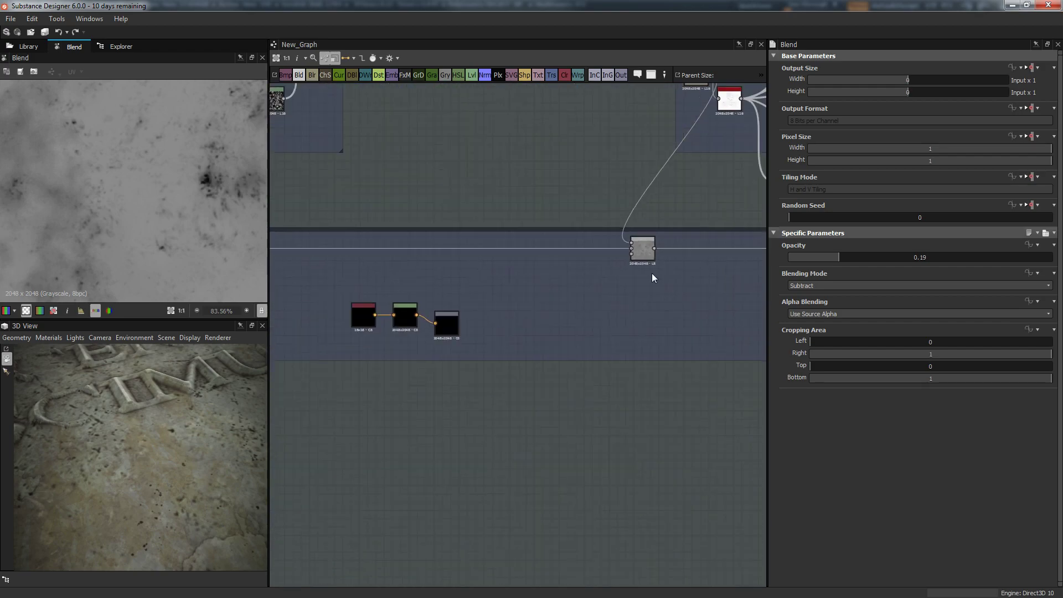
Preview the Max (Lighten) Blend fed by Curvature Smooth in the roughness chain and examine its head and lettering details
scroll(653, 271, "down", 1)
middle_click_drag(654, 260, 586, 275)
scroll(586, 274, "up", 3)
double_click(579, 264)
middle_click_drag(586, 220, 435, 366)
scroll(435, 366, "down", 2)
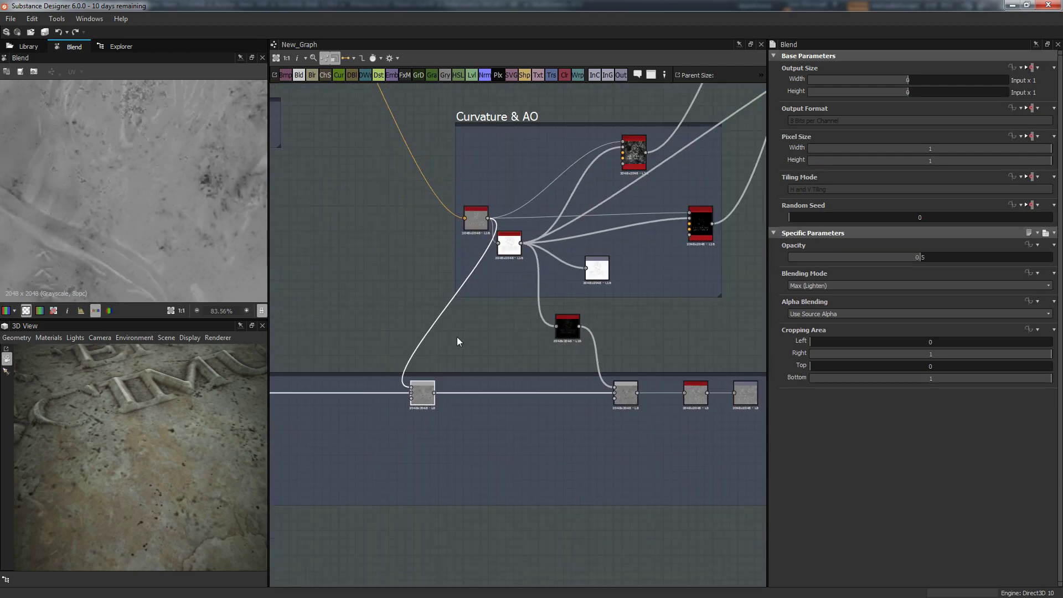
scroll(161, 225, "down", 1)
scroll(161, 229, "down", 2)
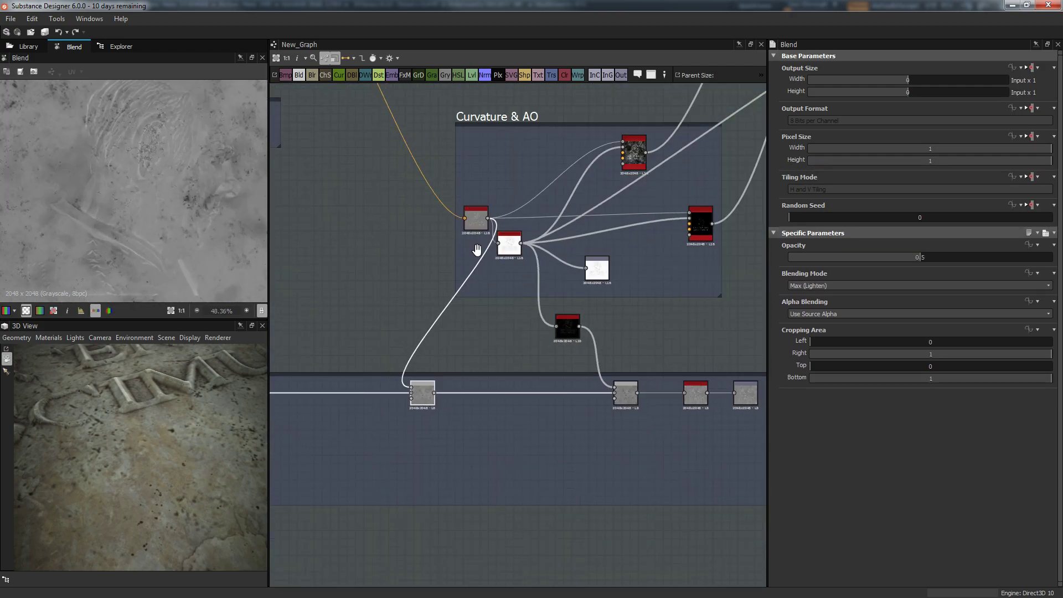
middle_click_drag(477, 233, 499, 224)
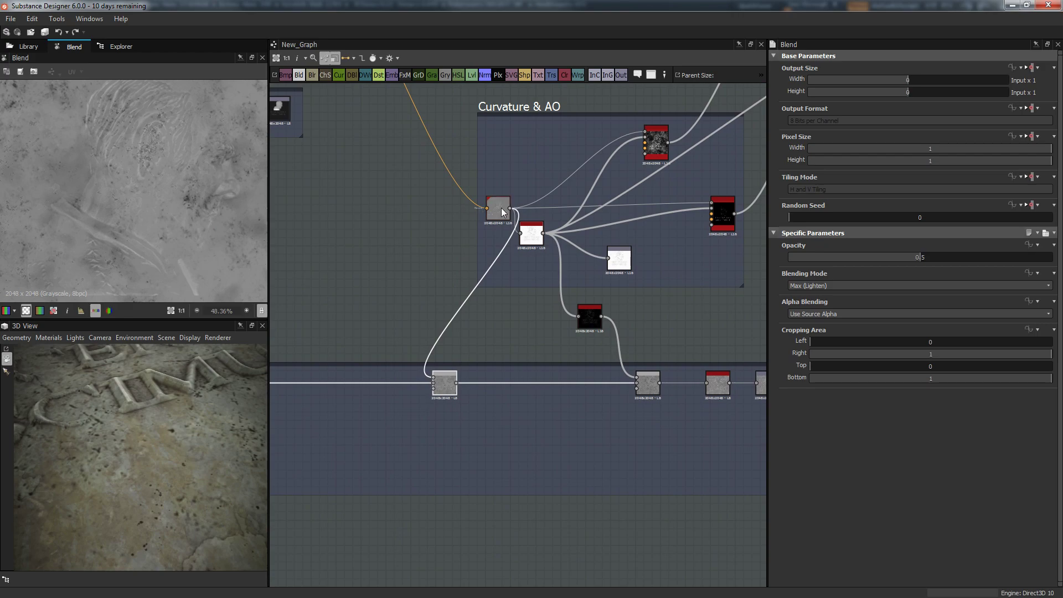
scroll(463, 336, "up", 4)
middle_click_drag(463, 334, 541, 348)
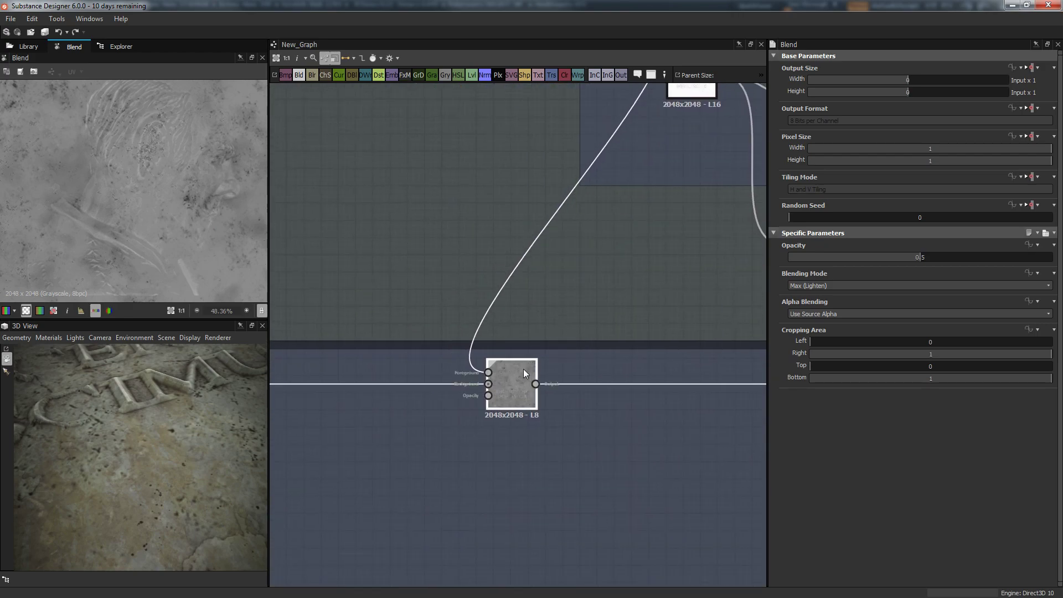
scroll(172, 220, "down", 5)
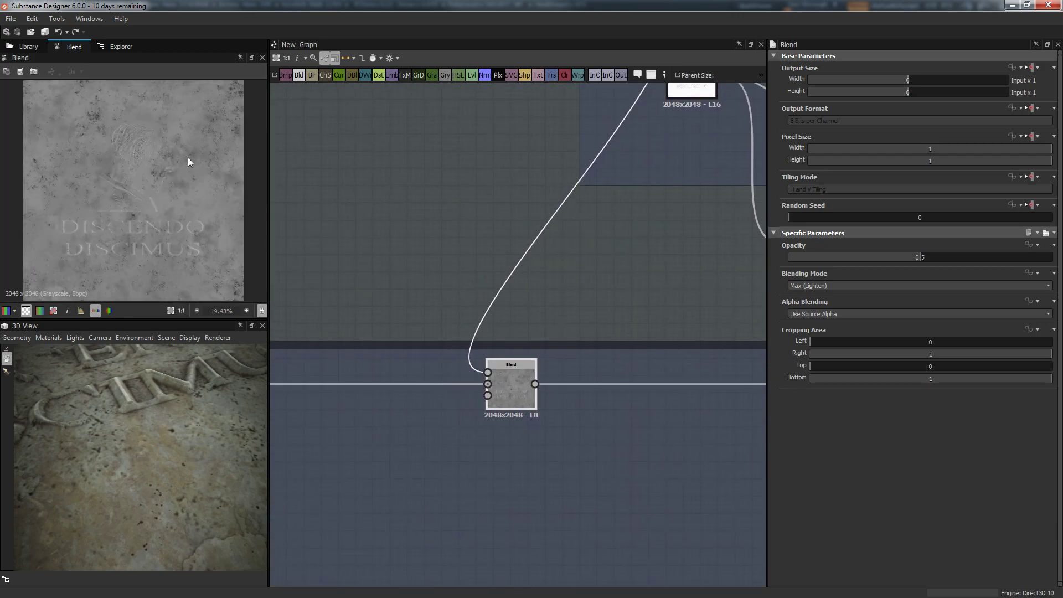
scroll(168, 250, "up", 5)
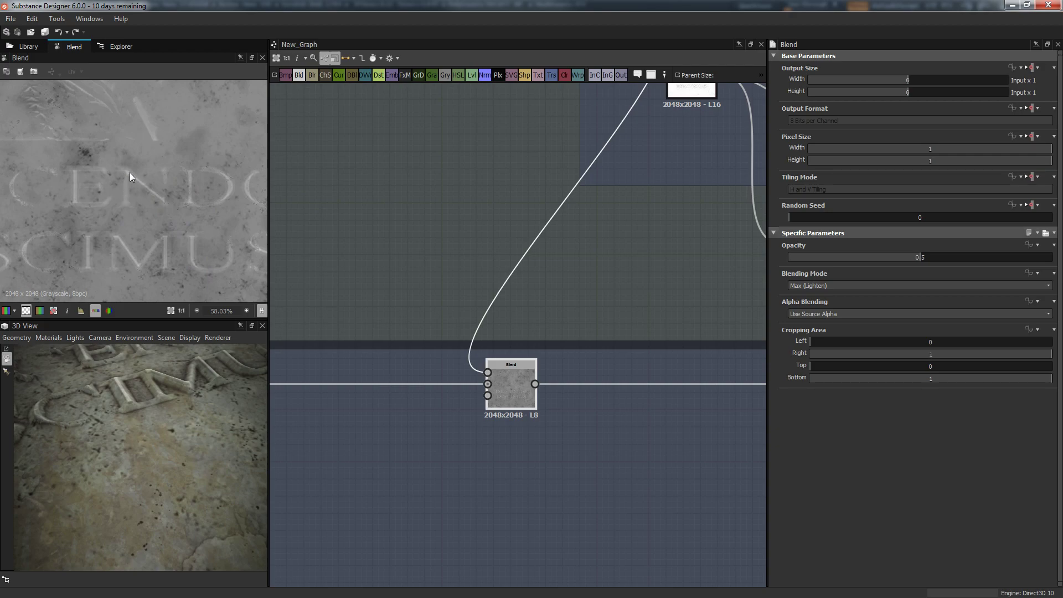
scroll(143, 162, "up", 3)
scroll(141, 232, "down", 4)
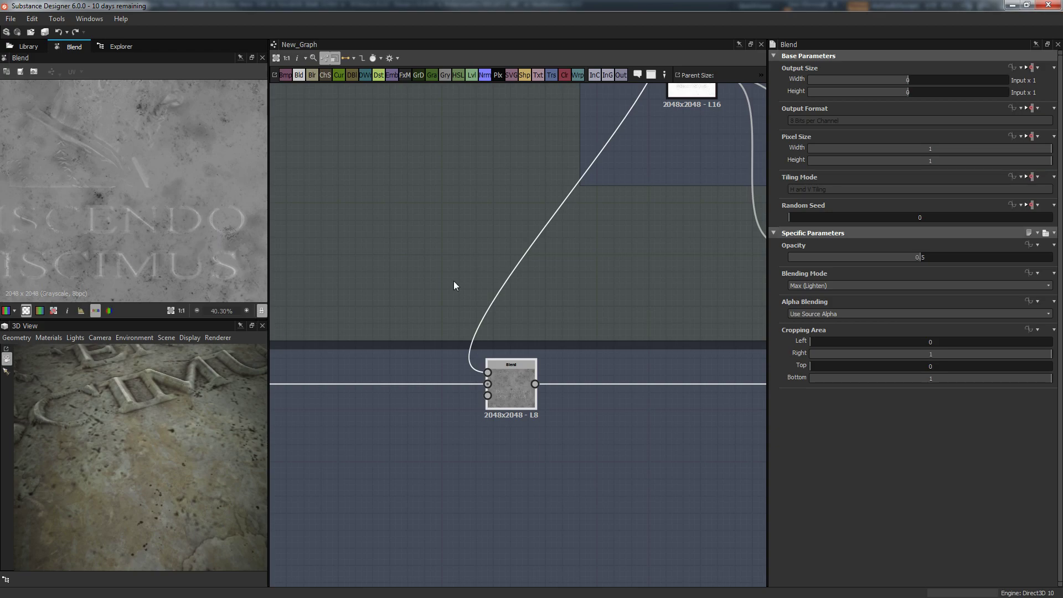
Inspect the Ambient Occlusion node, its Invert Grayscale and the Subtract Blend they feed in the roughness chain
middle_click_drag(609, 270, 373, 207)
left_click_drag(158, 450, 73, 441)
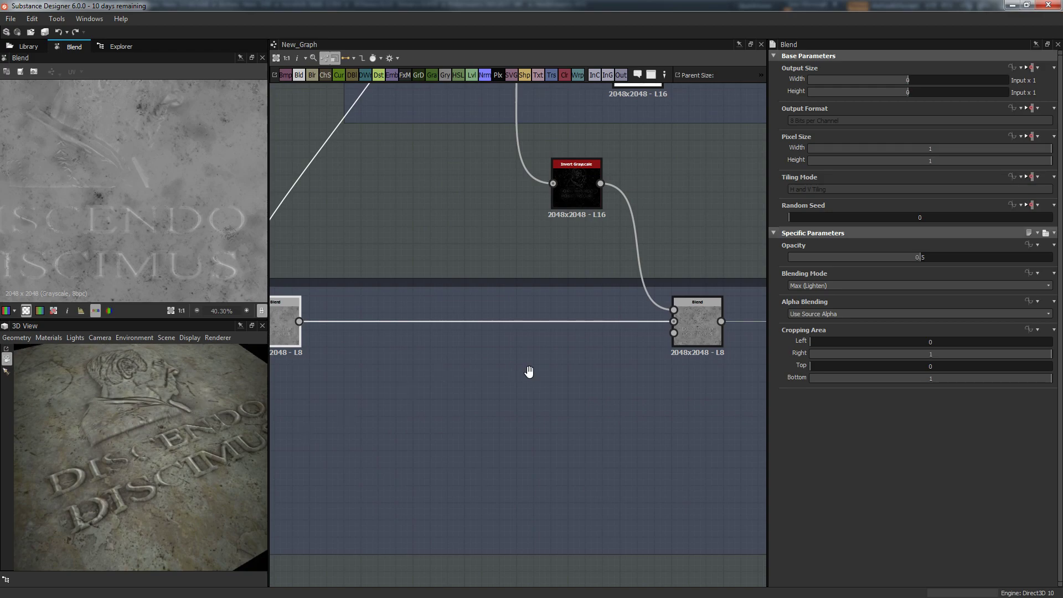
middle_click_drag(529, 372, 465, 388)
left_click_drag(125, 437, 115, 436)
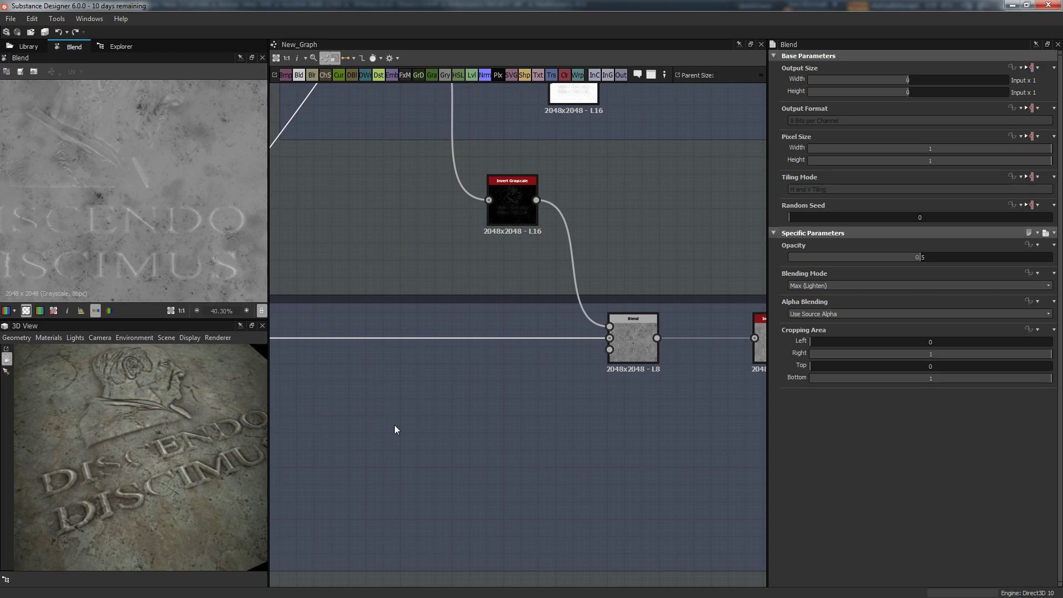
middle_click_drag(471, 425, 400, 428)
middle_click_drag(616, 380, 758, 362)
double_click(461, 219)
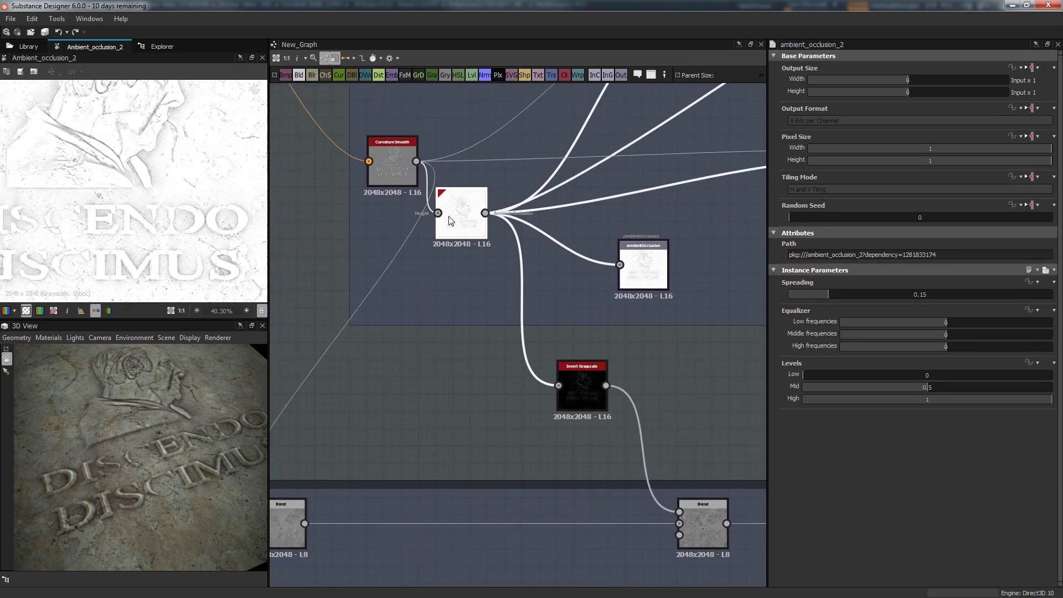
double_click(588, 384)
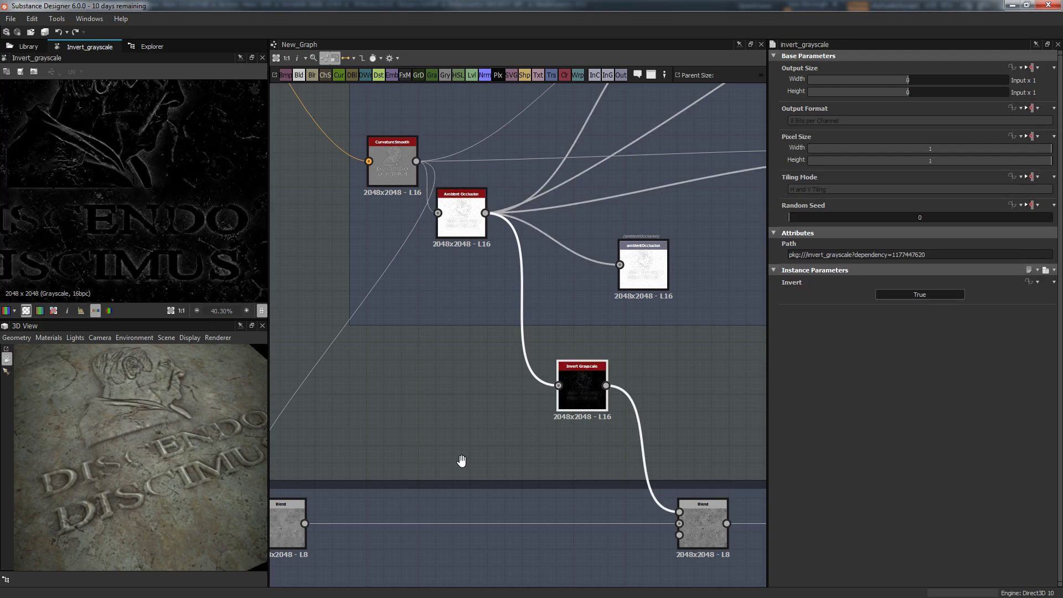
middle_click_drag(461, 462, 340, 353)
double_click(582, 423)
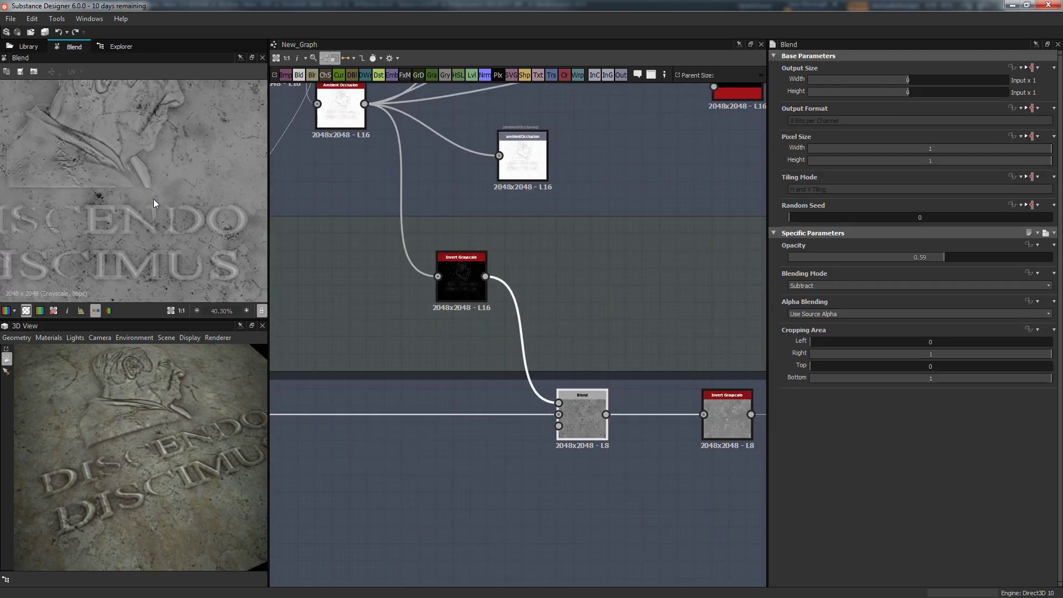
scroll(179, 186, "down", 3)
scroll(186, 147, "up", 4)
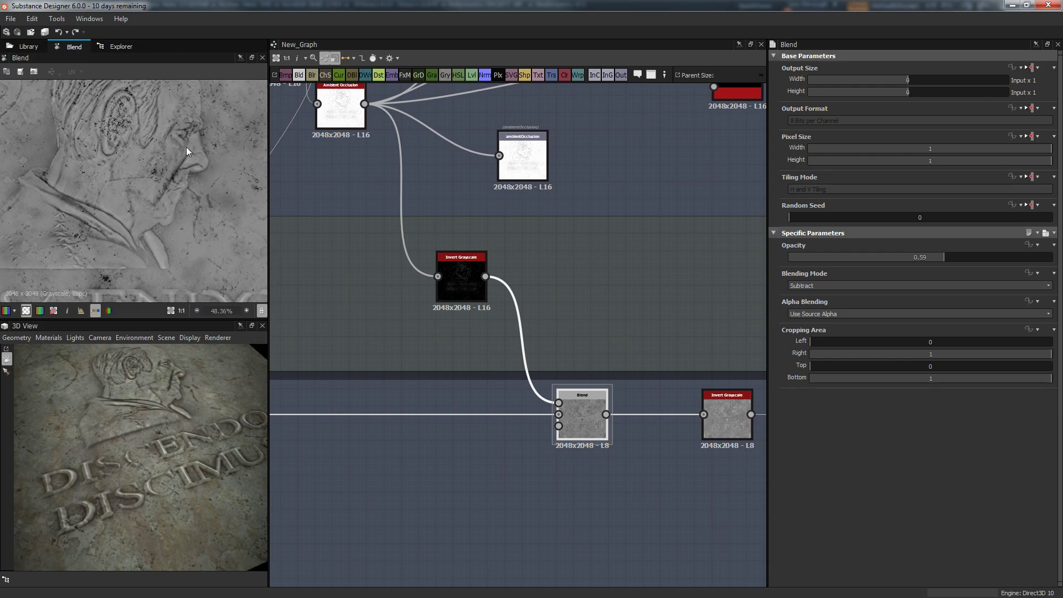
Preview the final Invert Grayscale node and the roughness output at the end of the chain
middle_click_drag(470, 287, 323, 221)
double_click(577, 349)
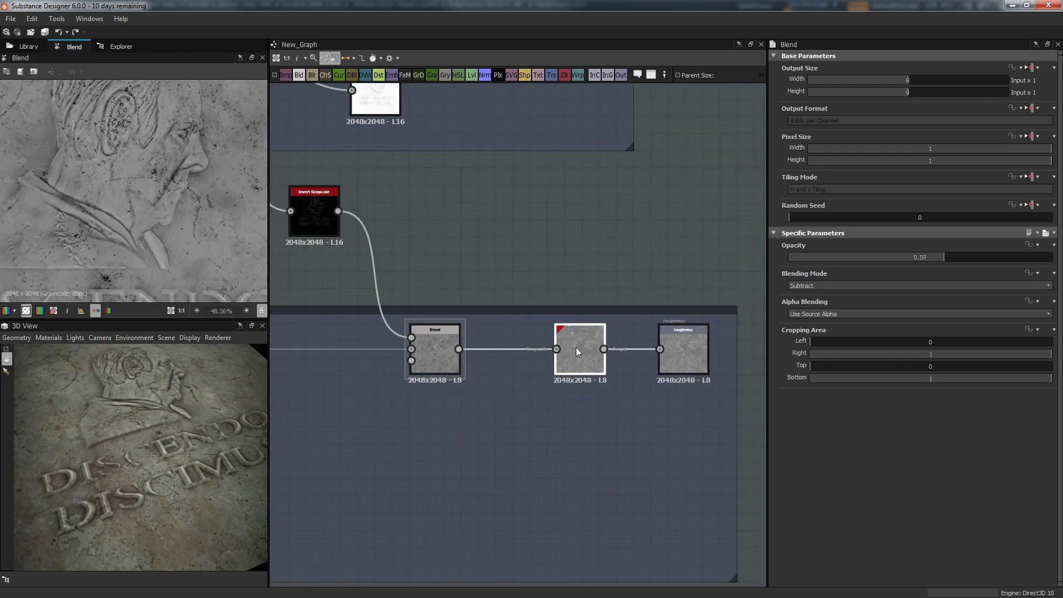
scroll(166, 210, "down", 3)
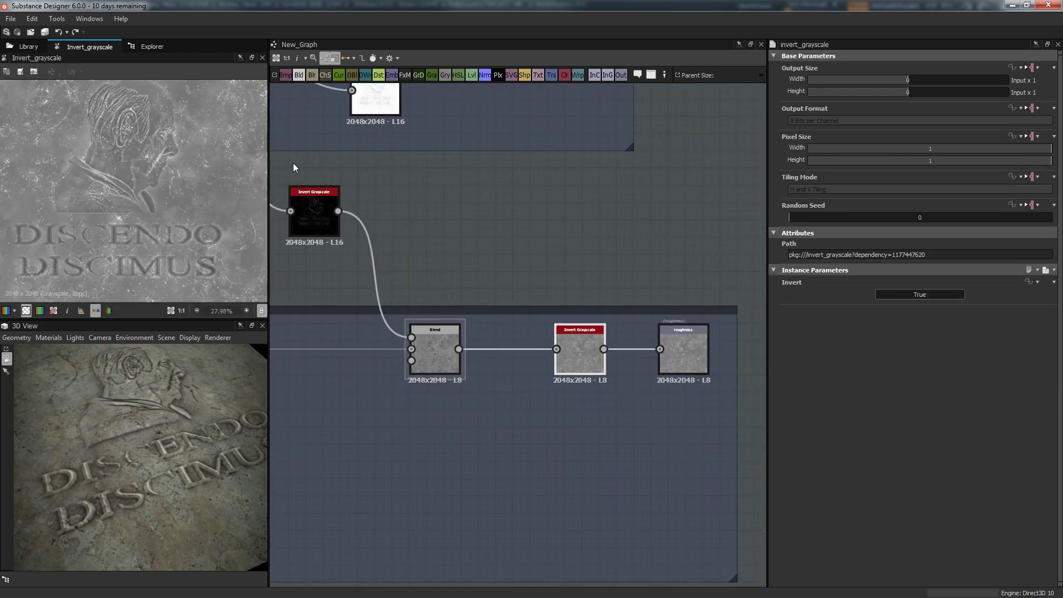
double_click(671, 344)
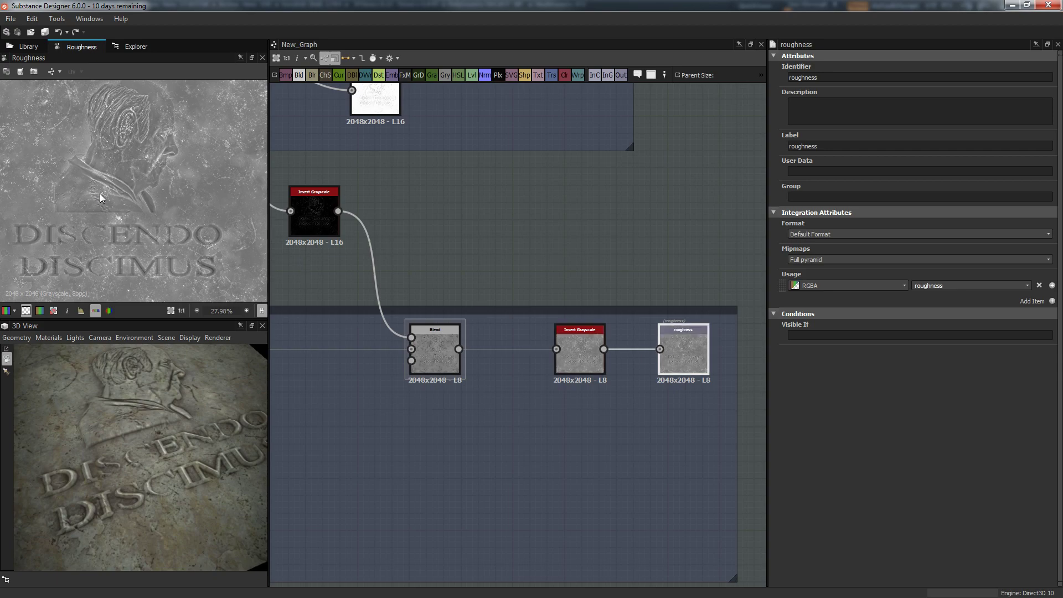
scroll(554, 217, "down", 3)
Find the Base color frame and inspect the grey Uniform Color node that starts it
middle_click_drag(601, 180, 588, 336)
scroll(580, 314, "down", 3)
scroll(588, 335, "down", 2)
middle_click_drag(588, 287, 586, 330)
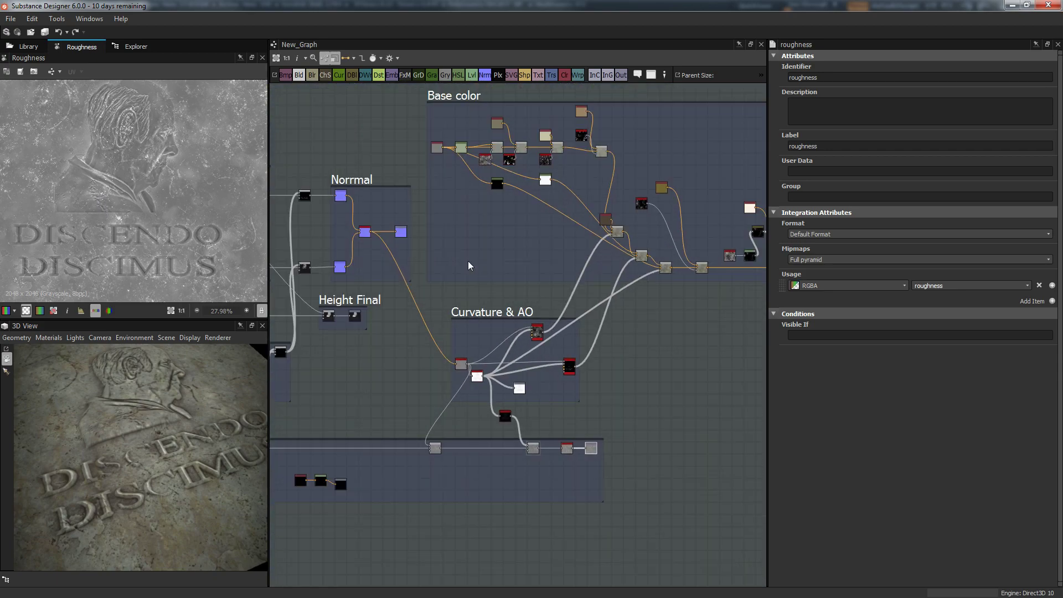
middle_click_drag(459, 259, 411, 277)
middle_click_drag(354, 201, 395, 217)
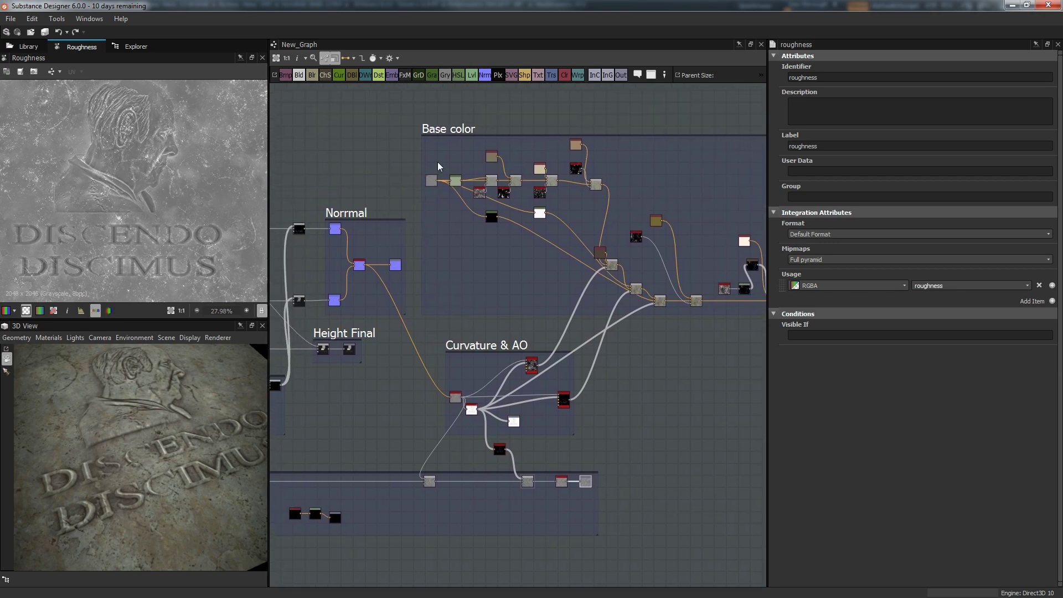
scroll(466, 206, "up", 4)
scroll(466, 208, "up", 3)
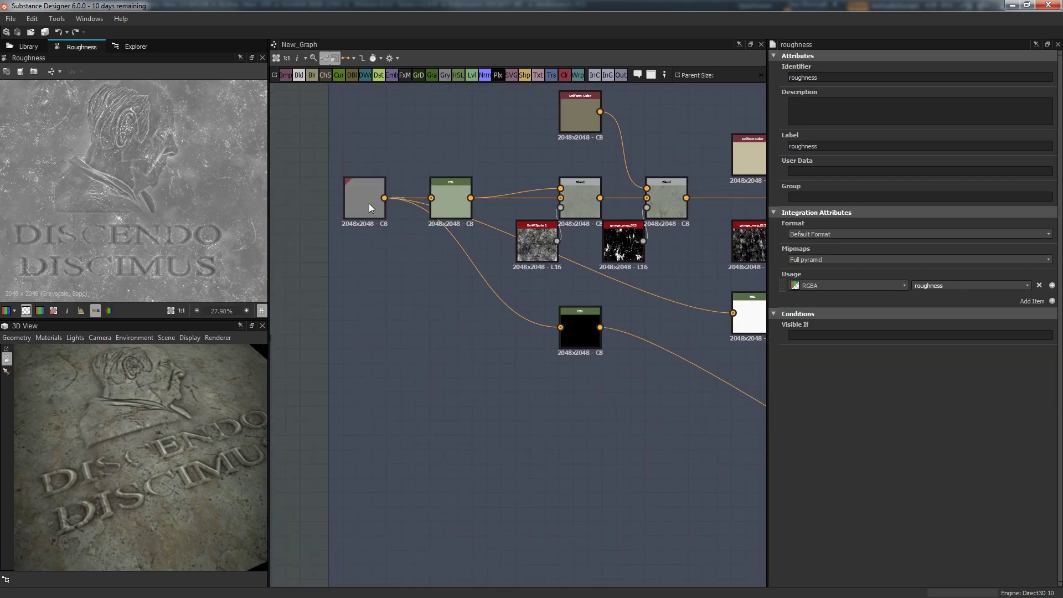
left_click(368, 204)
scroll(155, 203, "down", 2)
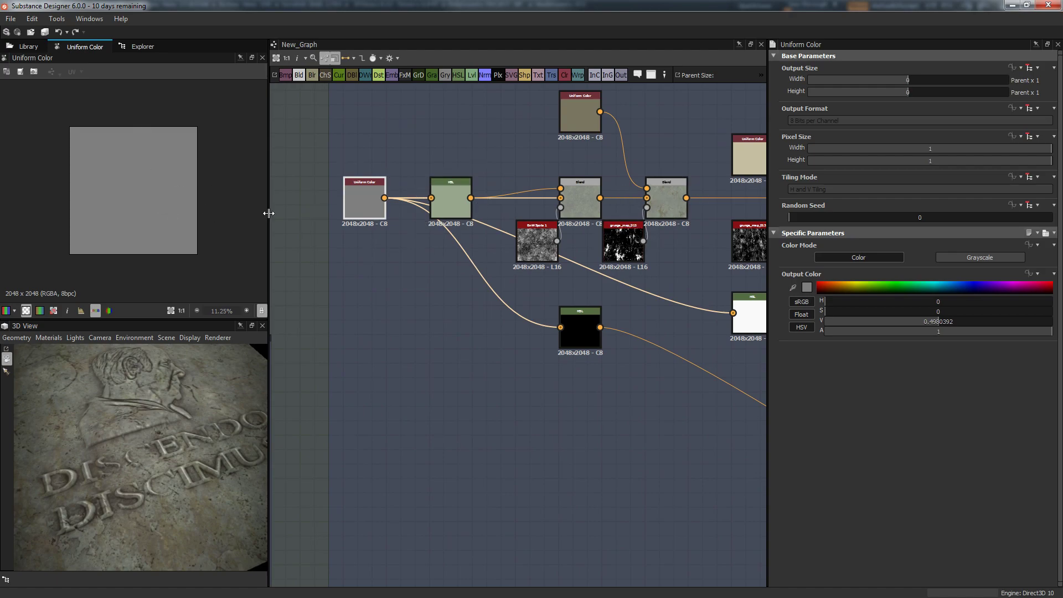
scroll(380, 232, "up", 3)
middle_click_drag(386, 201, 363, 246)
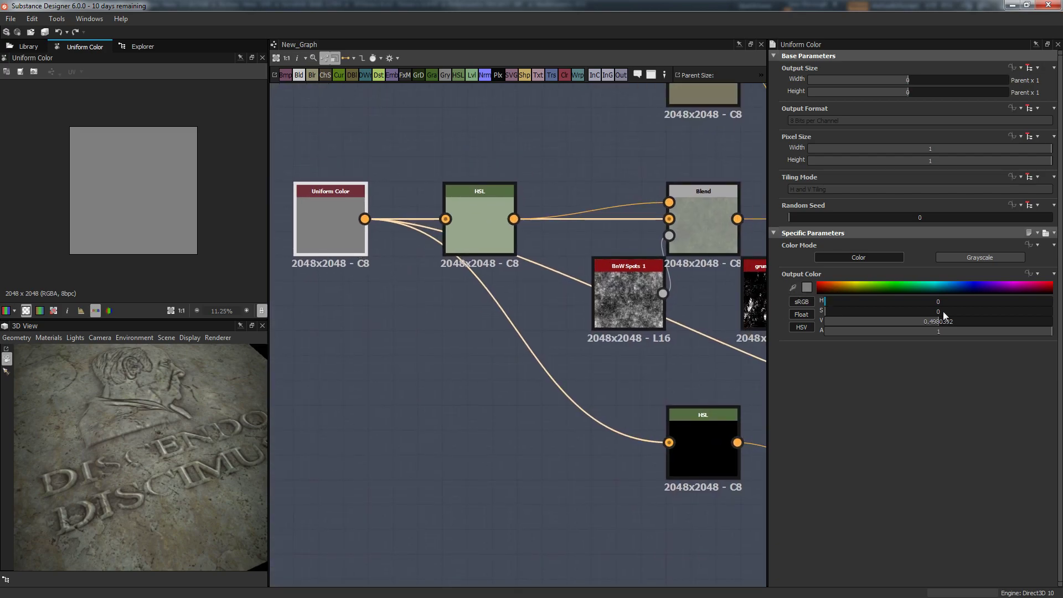
scroll(418, 318, "down", 1)
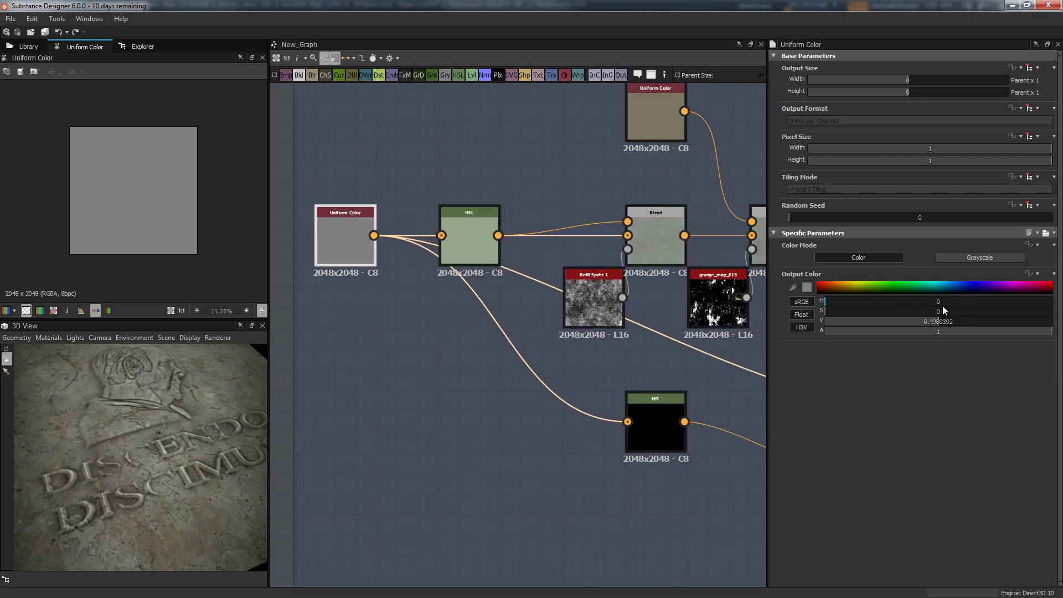
Preview the green HSL and first Blend nodes, moving HSL above the main connection and BnW Spots 1 clear of the Blend
left_click(455, 241)
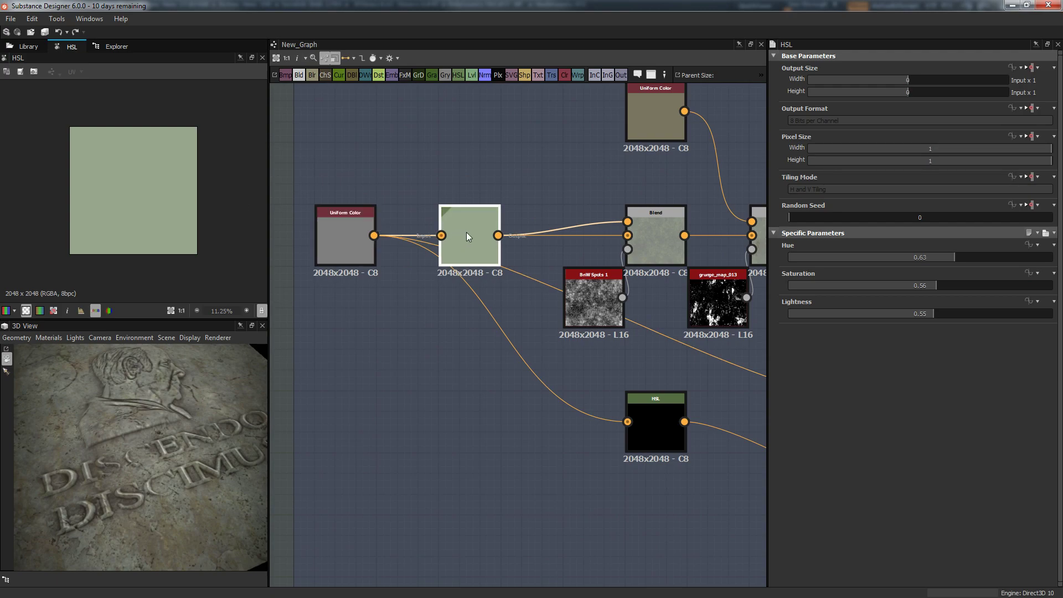
left_click_drag(467, 232, 462, 174)
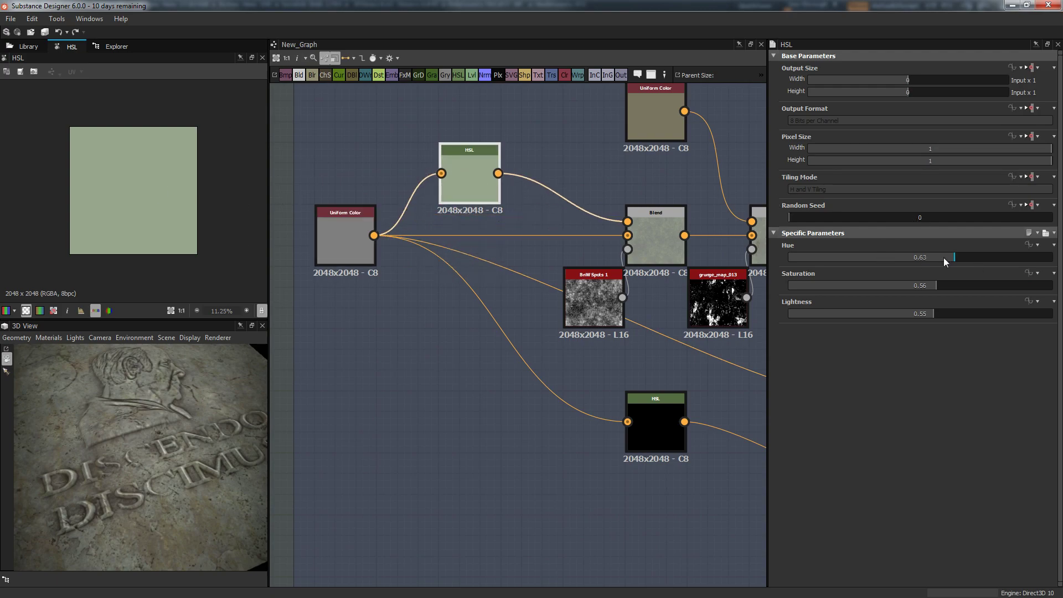
middle_click_drag(622, 244, 583, 253)
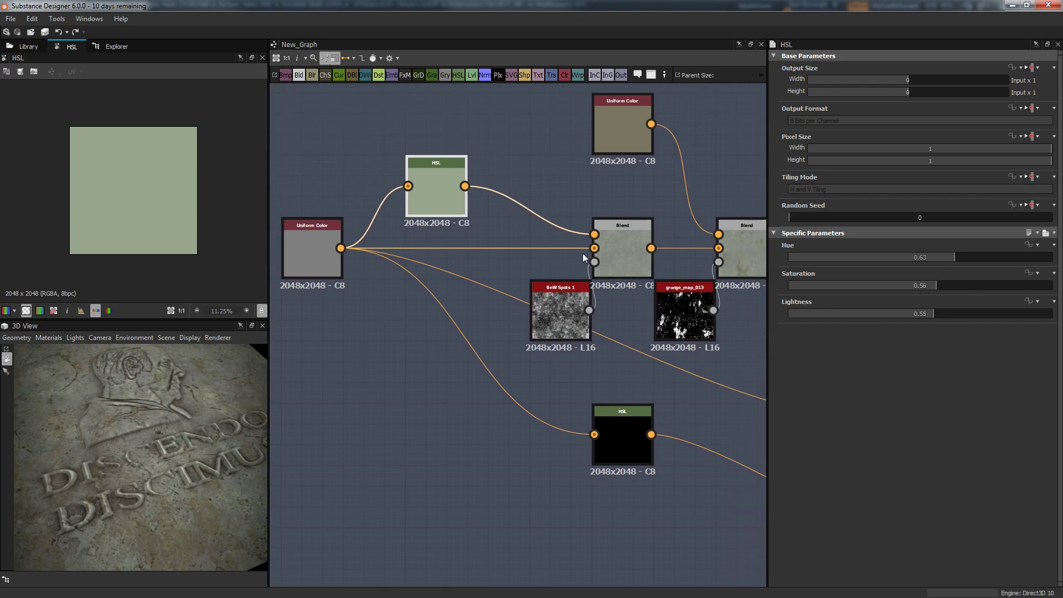
left_click(614, 254)
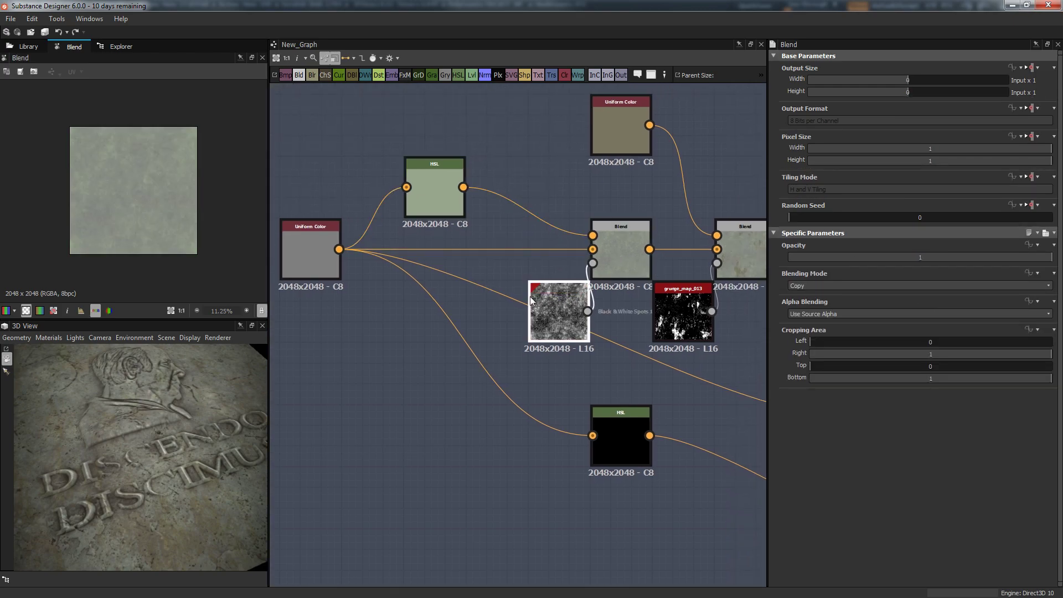
left_click_drag(566, 295, 525, 295)
scroll(120, 163, "up", 2)
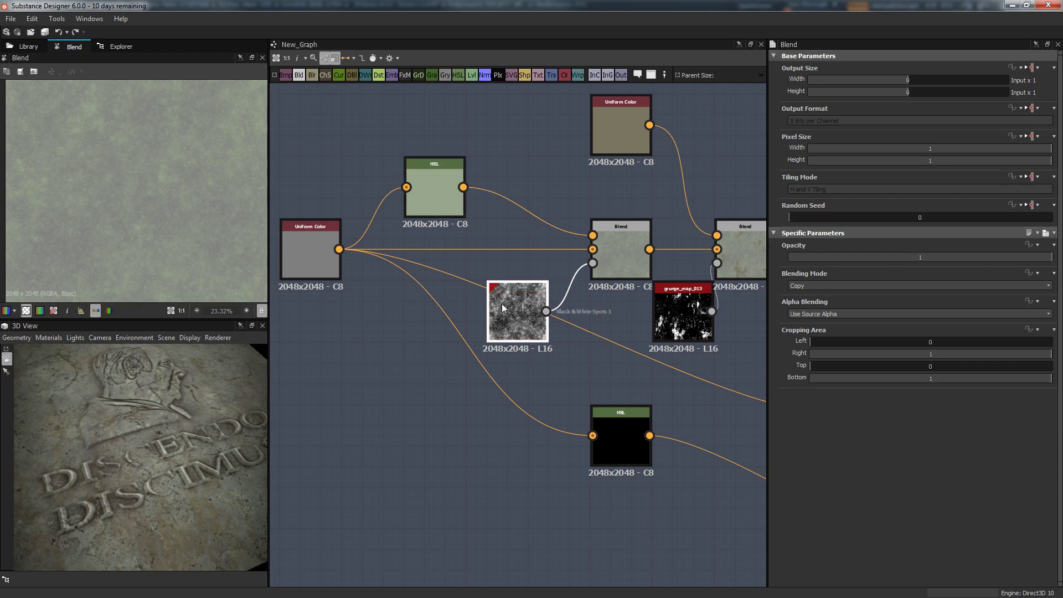
left_click(627, 241)
Preview the second Blend and its grunge_map_013 mask, moving the mask node below and between the first two Blends
middle_click_drag(534, 229, 399, 237)
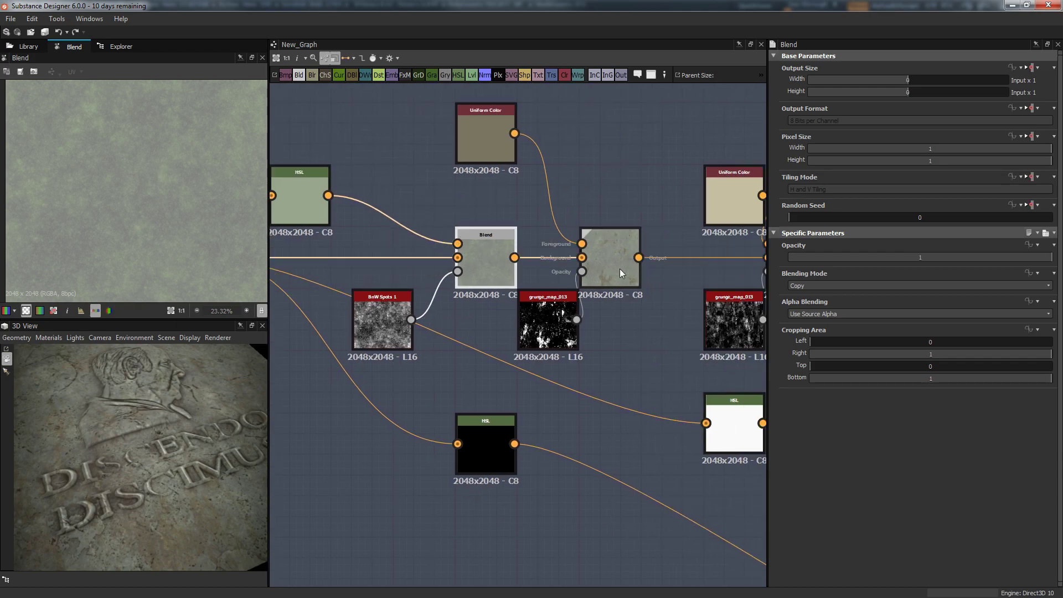
left_click(623, 268)
left_click_drag(552, 330, 552, 360)
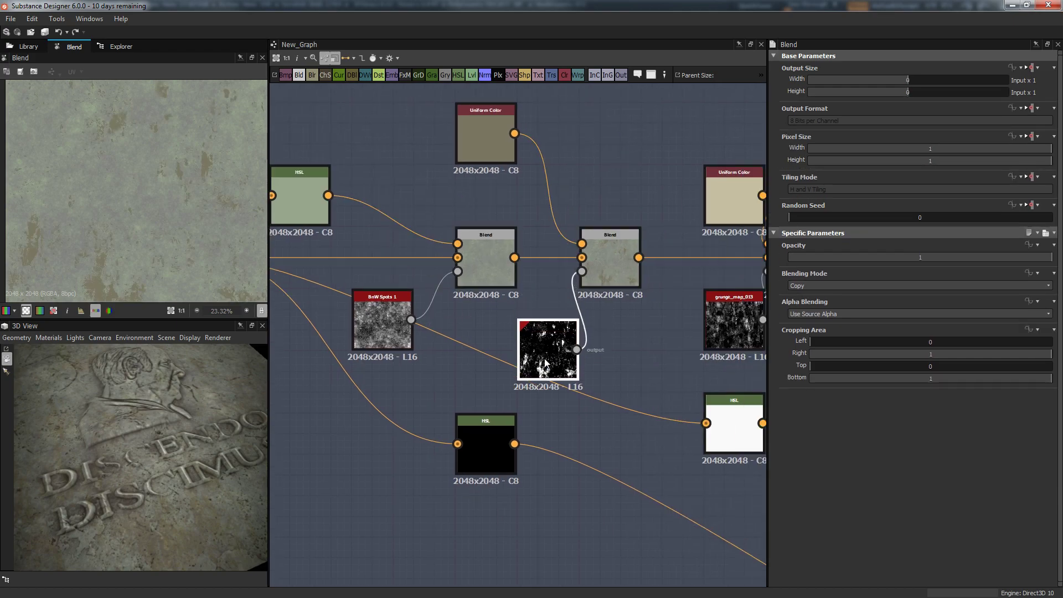
double_click(551, 370)
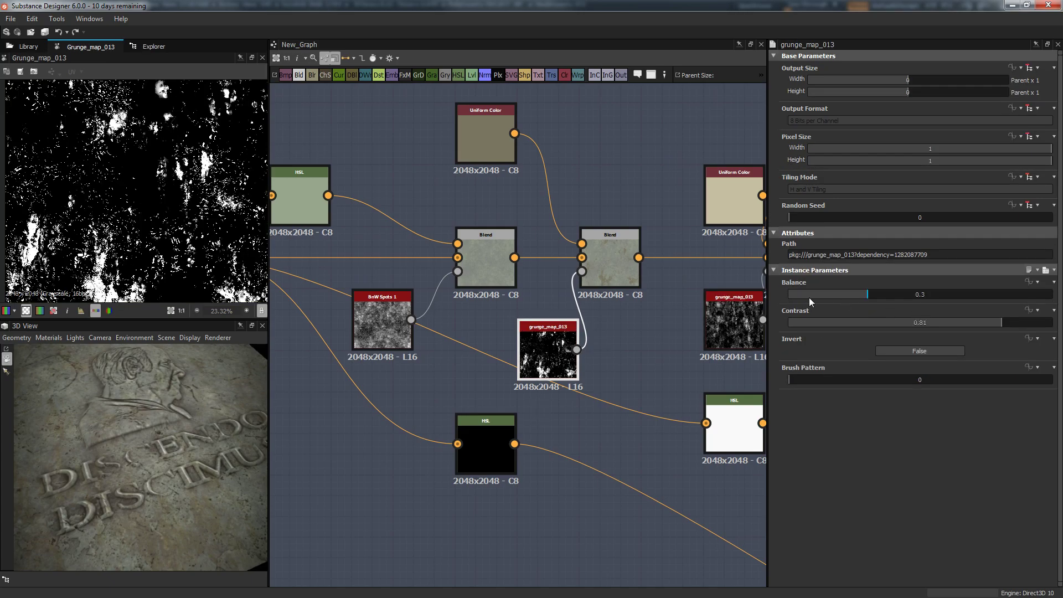
middle_click_drag(651, 329, 641, 344)
left_click_drag(514, 386, 504, 376)
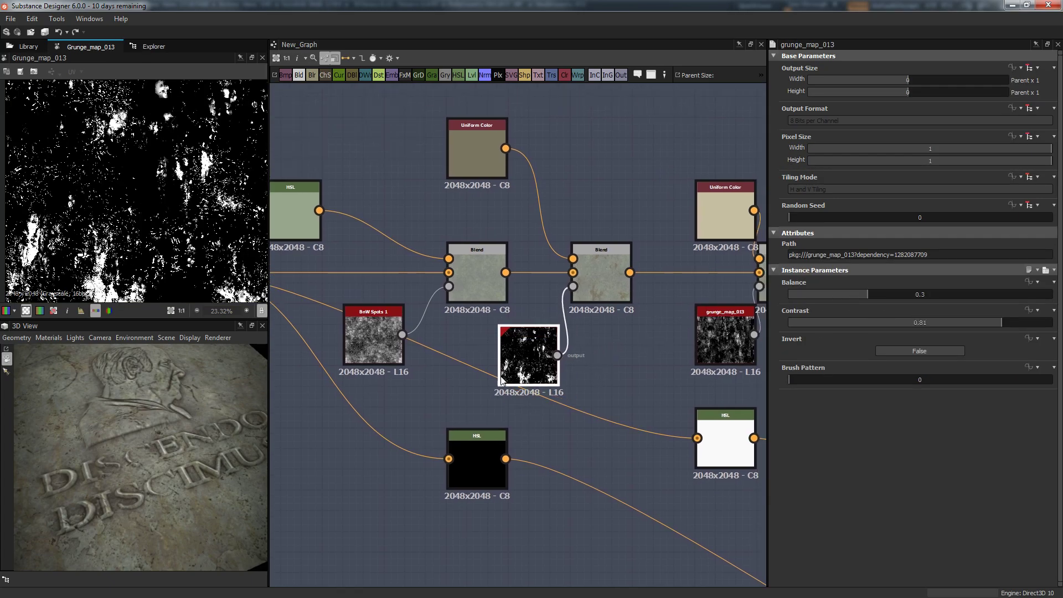
Inspect the brown Uniform Color feeding the second Blend's foreground and examine the blended result
double_click(597, 263)
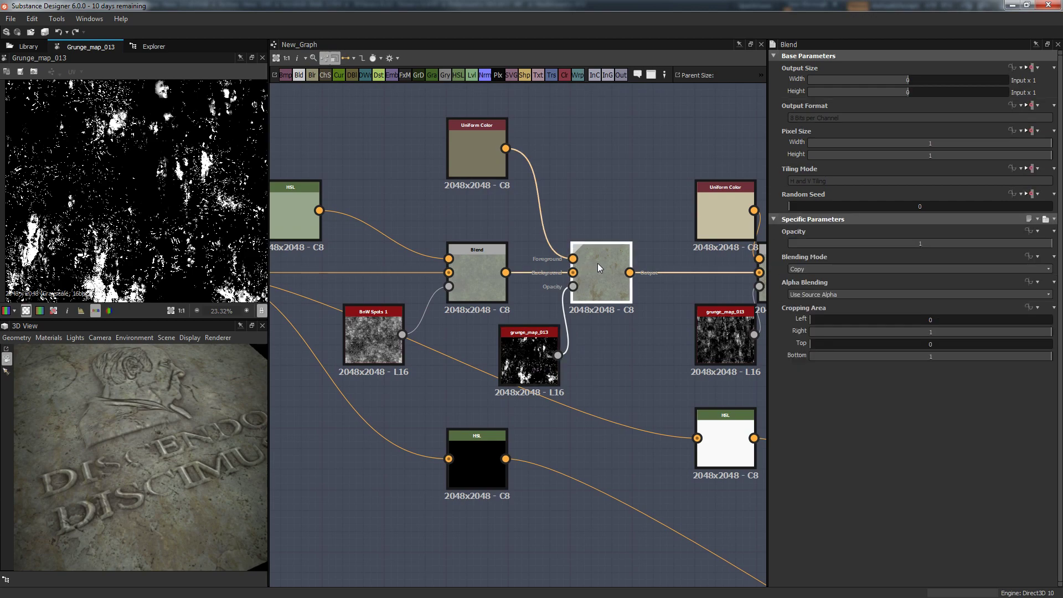
double_click(460, 140)
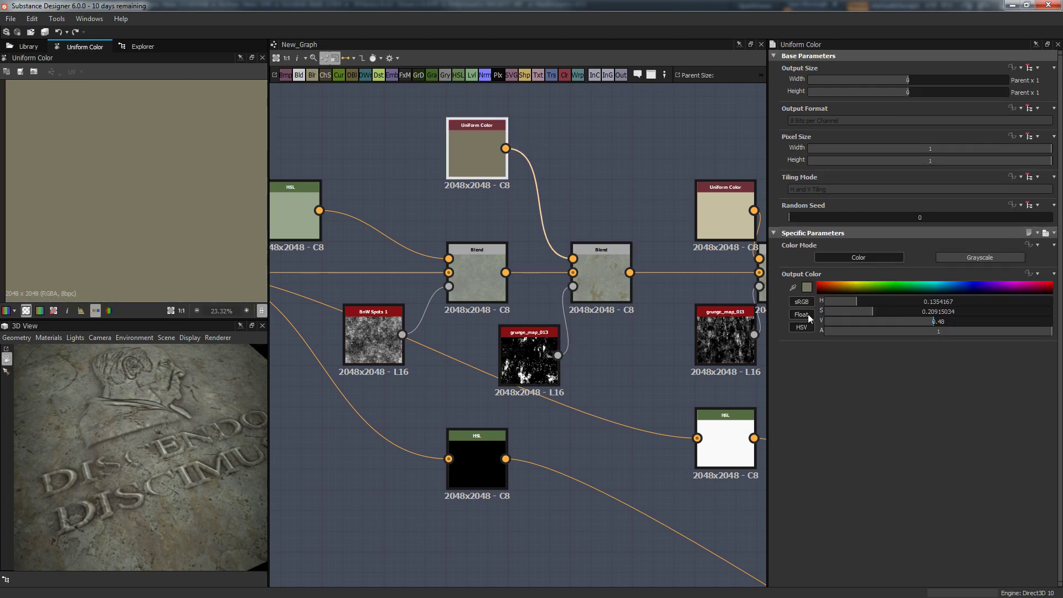
double_click(622, 299)
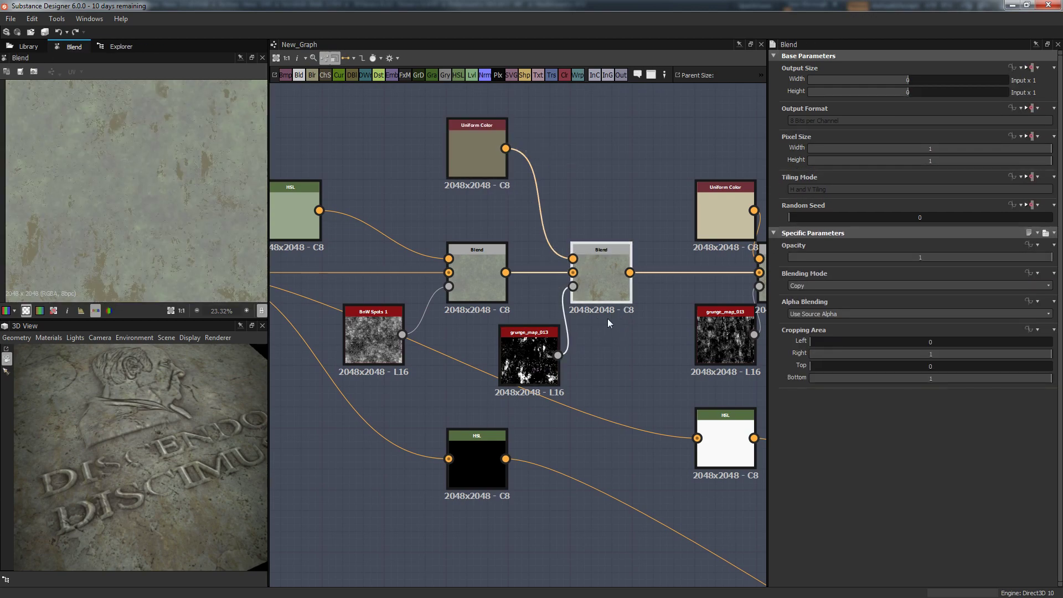
scroll(156, 192, "up", 1)
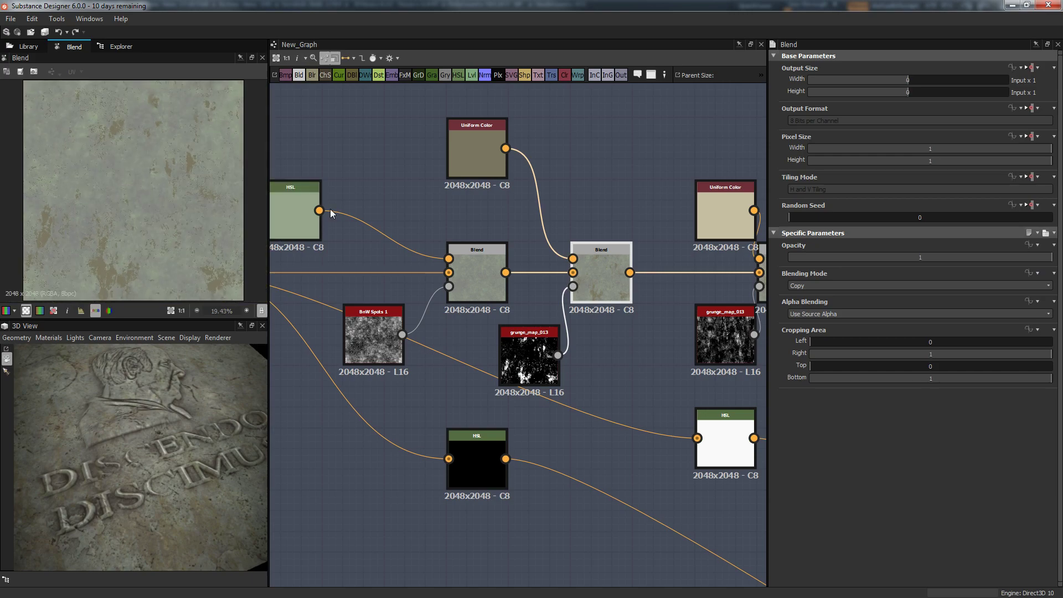
Preview the third Blend and compare its grunge_map_013 mask with the previous one, moving the mask below and between the second and third Blends
middle_click_drag(330, 208, 161, 207)
double_click(614, 275)
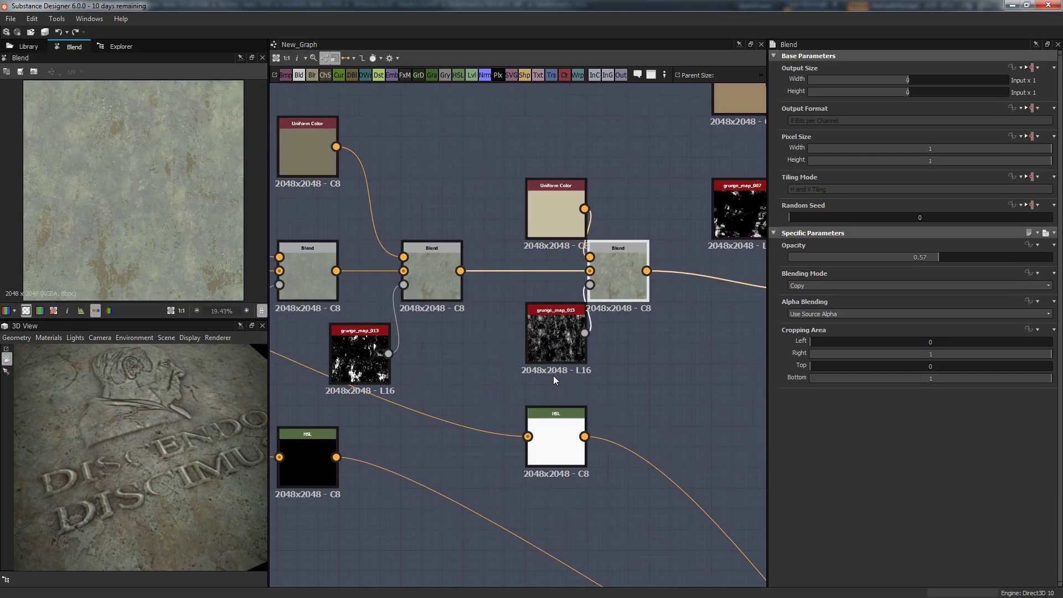
left_click_drag(546, 337, 484, 350)
double_click(484, 350)
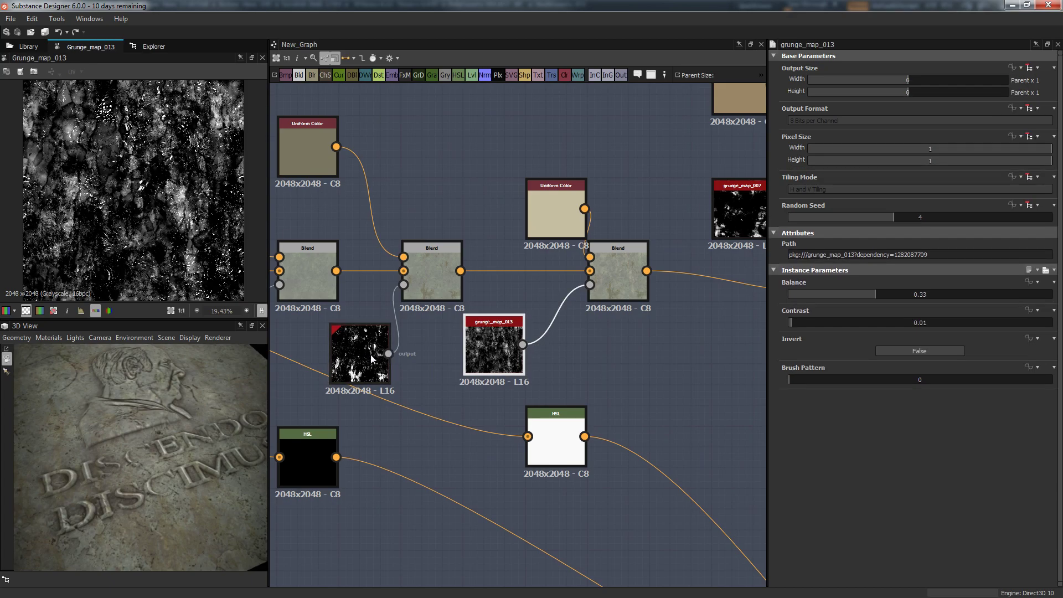
double_click(372, 359)
double_click(493, 349)
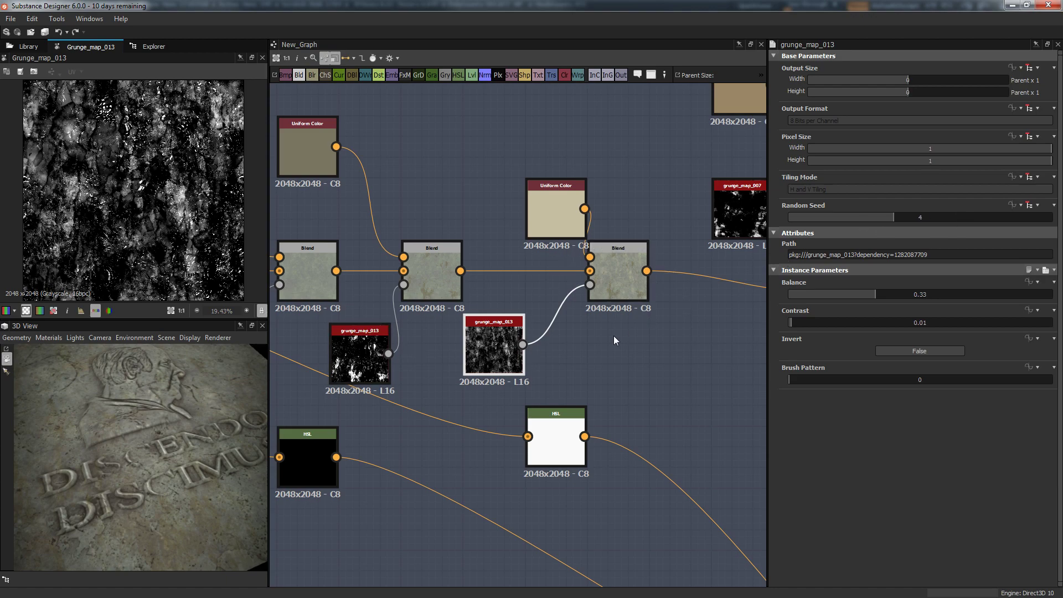
left_click_drag(493, 350, 513, 359)
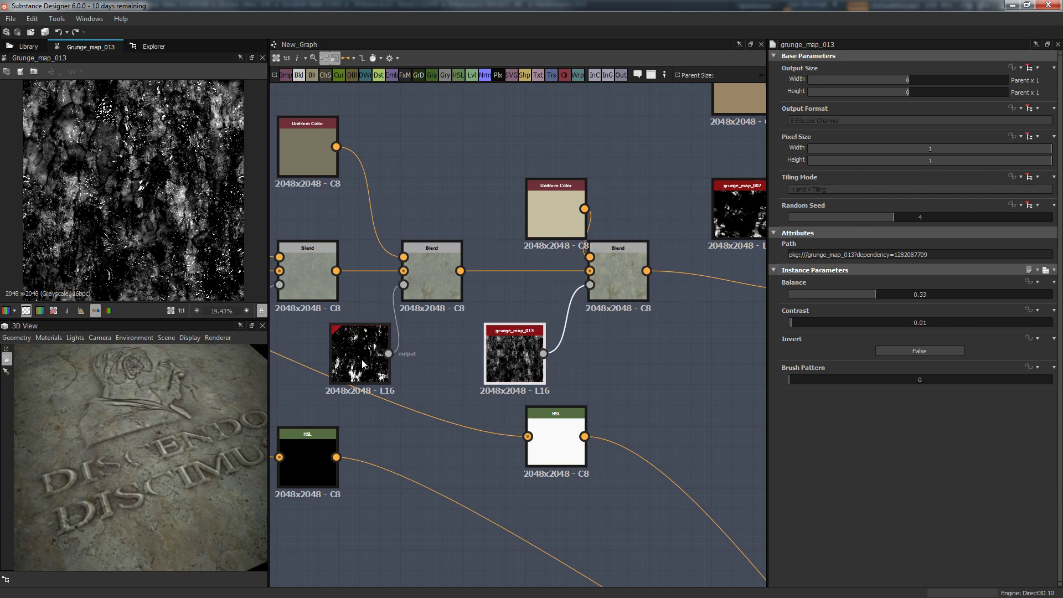
double_click(619, 264)
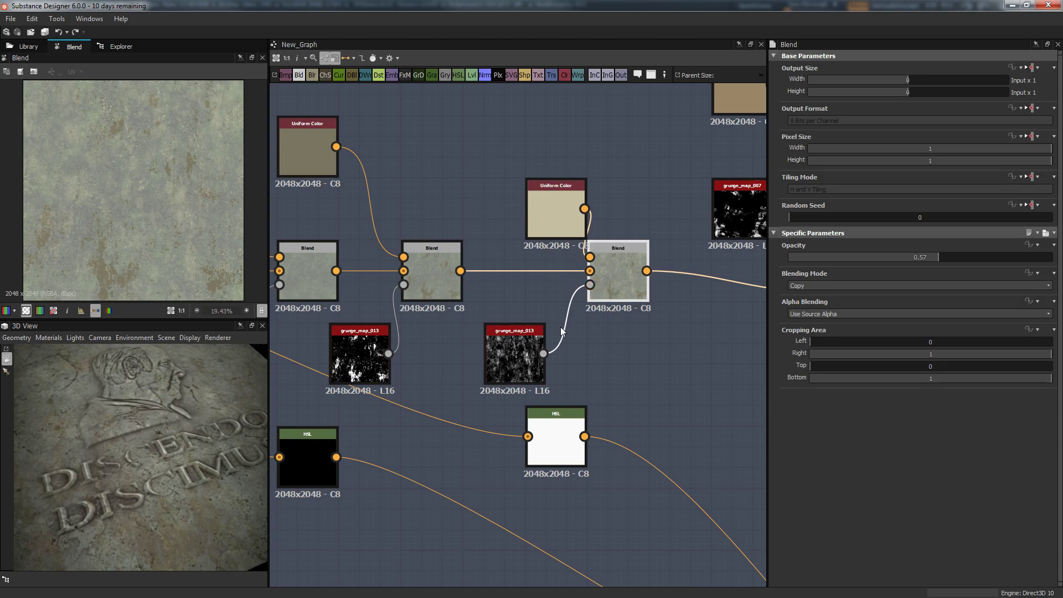
Enlarge the 2D view in height and width for a closer look at the third Blend's result
middle_click_drag(505, 271, 415, 289)
scroll(142, 226, "up", 3)
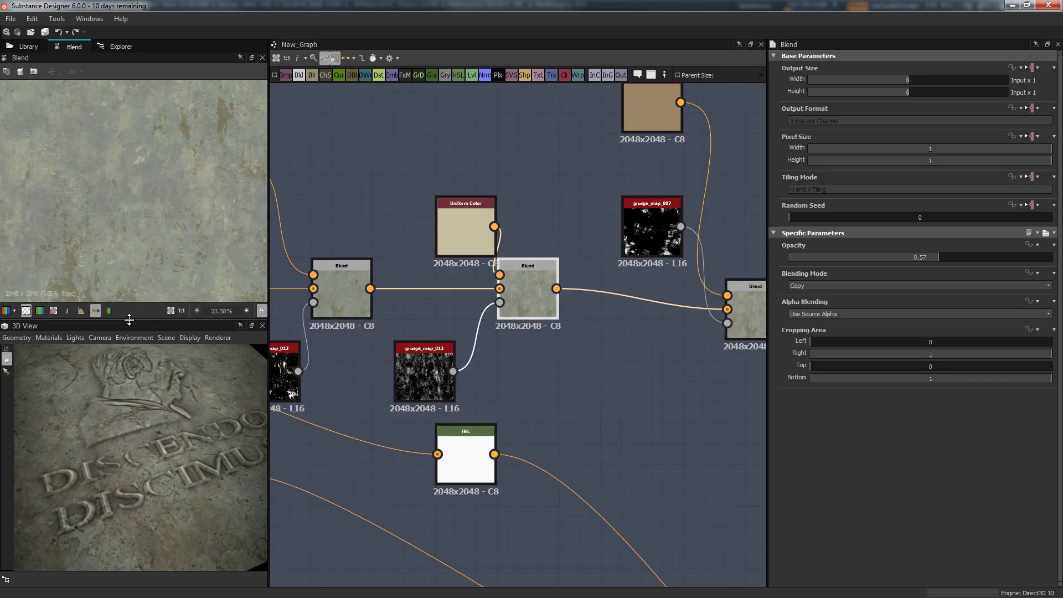
left_click_drag(129, 321, 129, 386)
left_click_drag(269, 234, 343, 237)
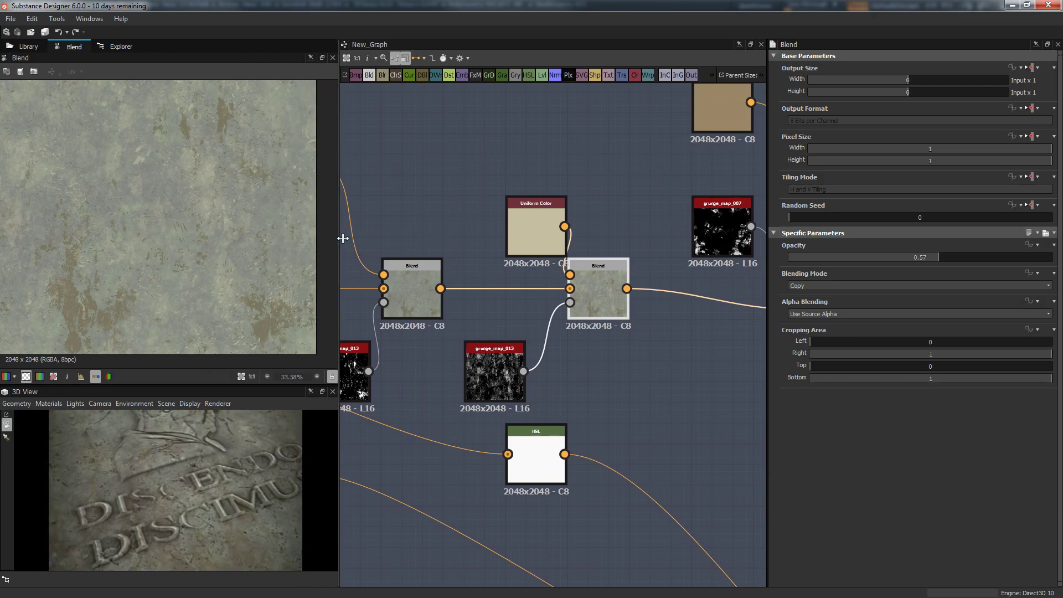
Preview the grunge_map_007 node that masks the fourth Blend
scroll(232, 238, "down", 1)
scroll(646, 205, "down", 2)
middle_click_drag(630, 196, 610, 227)
scroll(634, 224, "up", 3)
double_click(610, 226)
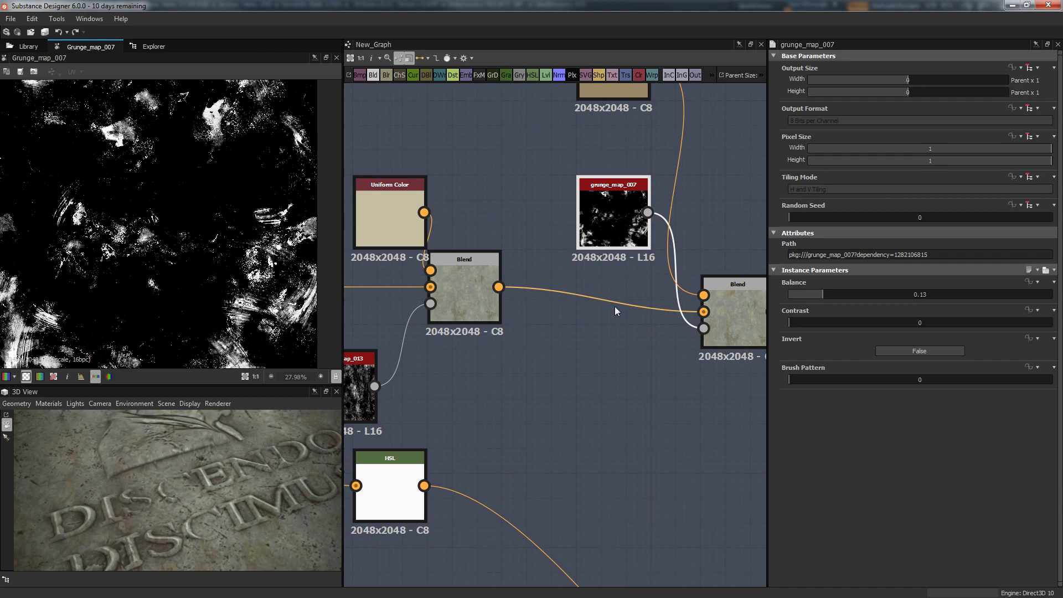
middle_click_drag(614, 306, 469, 323)
Preview the fourth Blend and the tan Uniform Color feeding its foreground, and examine the blended result
double_click(592, 326)
middle_click_drag(600, 189, 593, 244)
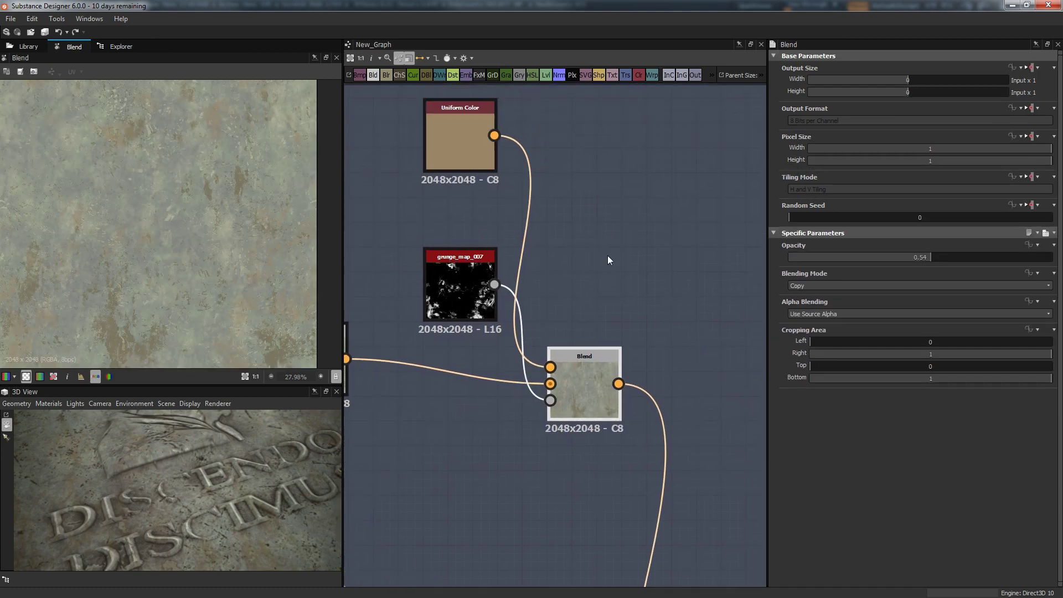
left_click(472, 147)
left_click(579, 383)
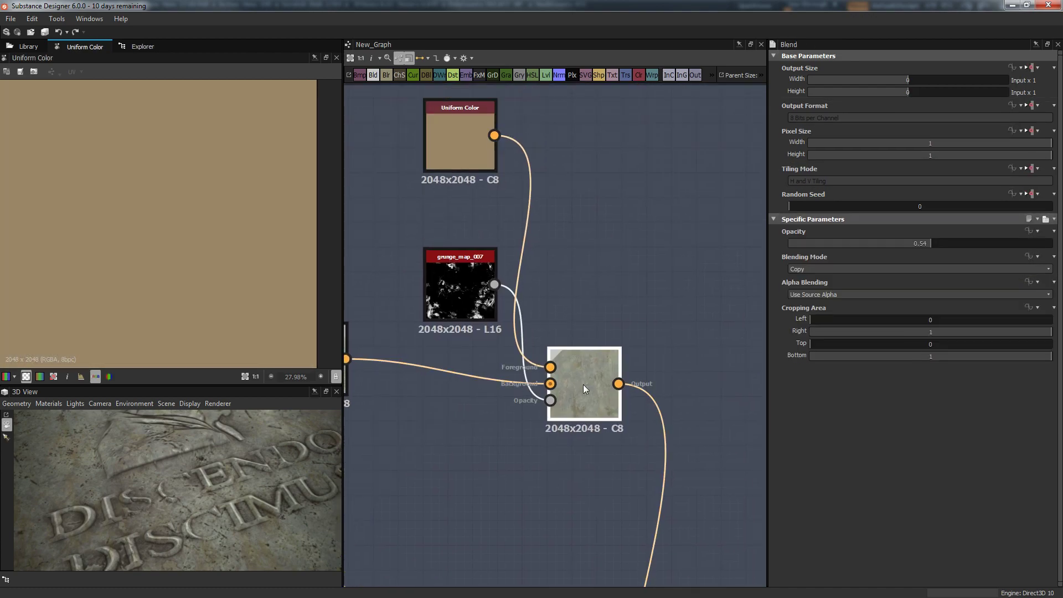
scroll(169, 228, "down", 2)
scroll(167, 171, "up", 2)
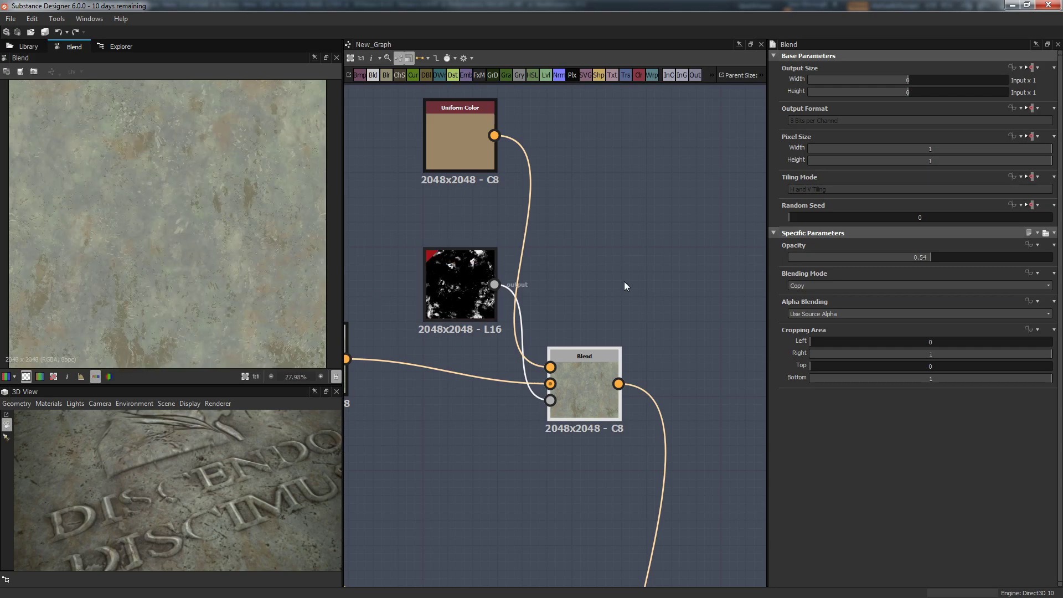
Move the dark brown Uniform Color and its Blend up, closer to the fourth Blend
scroll(651, 279, "down", 3)
middle_click_drag(557, 381, 413, 253)
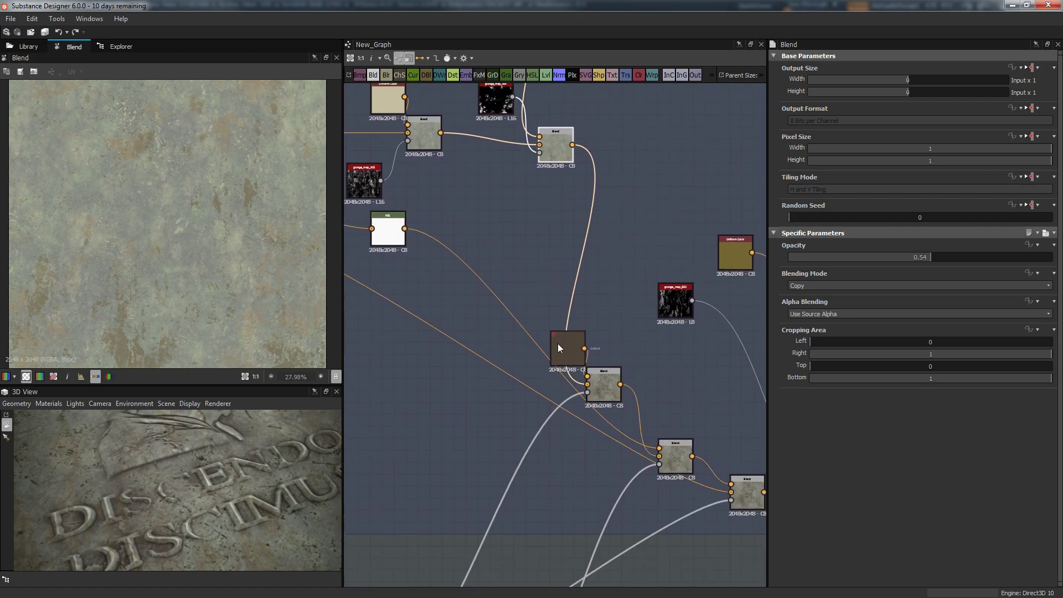
left_click_drag(596, 399, 570, 242)
Find the Dirt node in the Curvature & AO frame and preview its mask
scroll(646, 247, "down", 2)
middle_click_drag(625, 236, 684, 64)
scroll(595, 286, "up", 2)
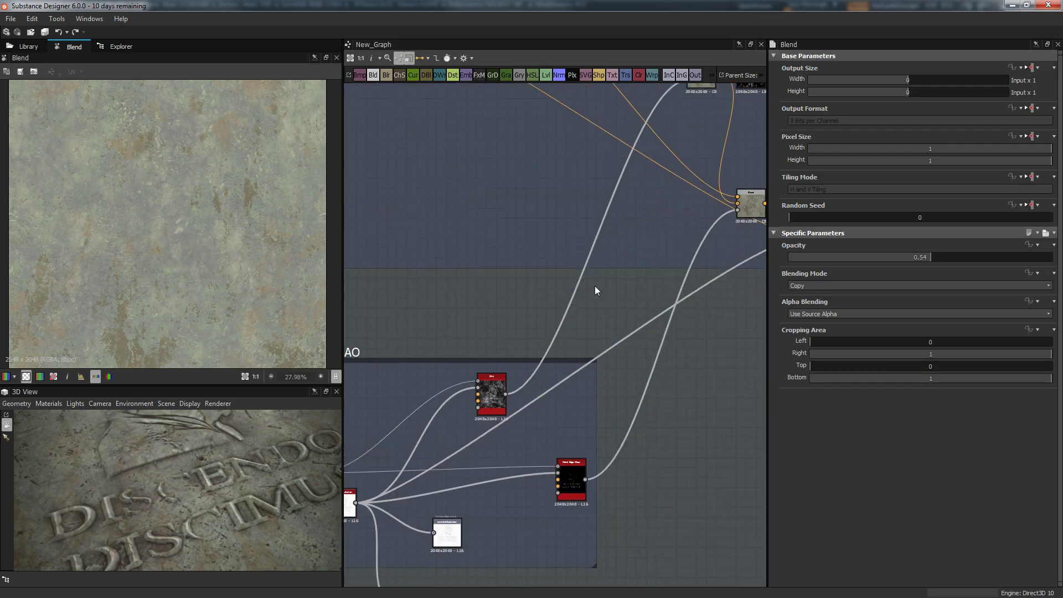
middle_click_drag(691, 276, 856, 212)
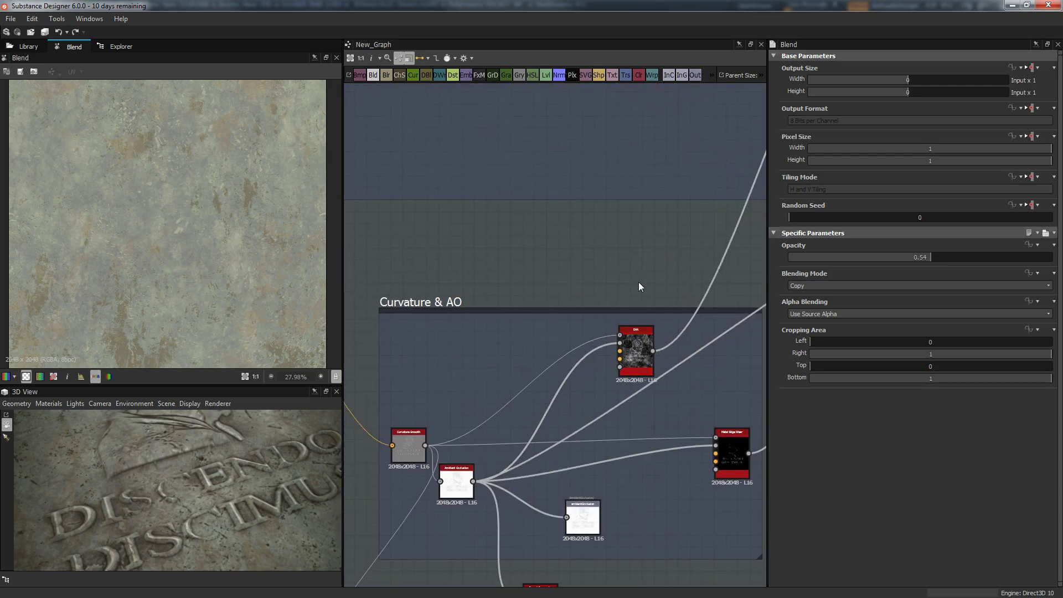
double_click(631, 355)
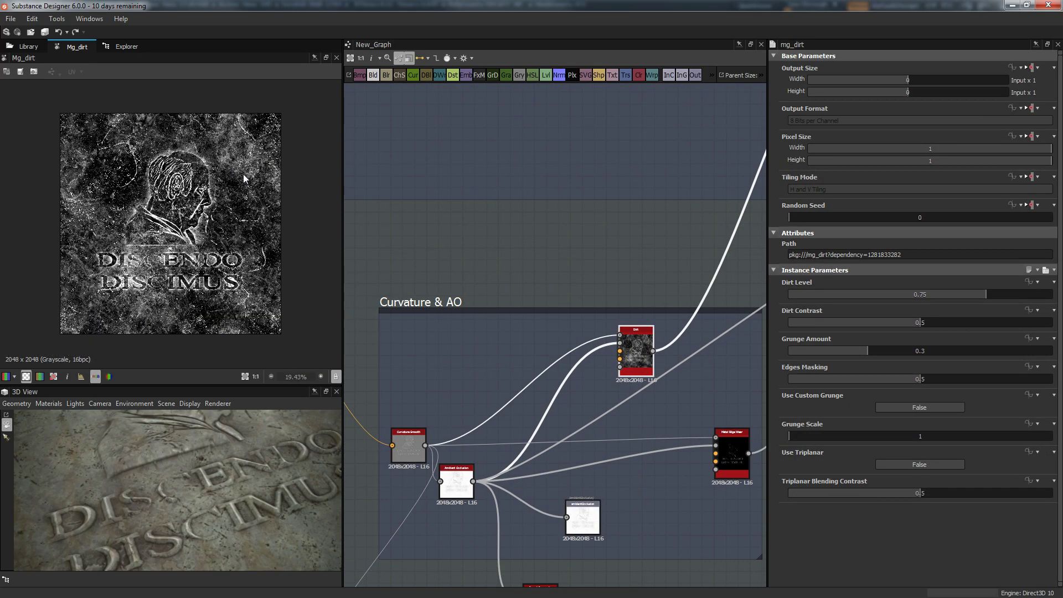
Trace the Dirt mask to its Blend, move the dark brown Uniform Color left of that Blend and preview the result
middle_click_drag(667, 202, 510, 326)
middle_click_drag(573, 284, 518, 327)
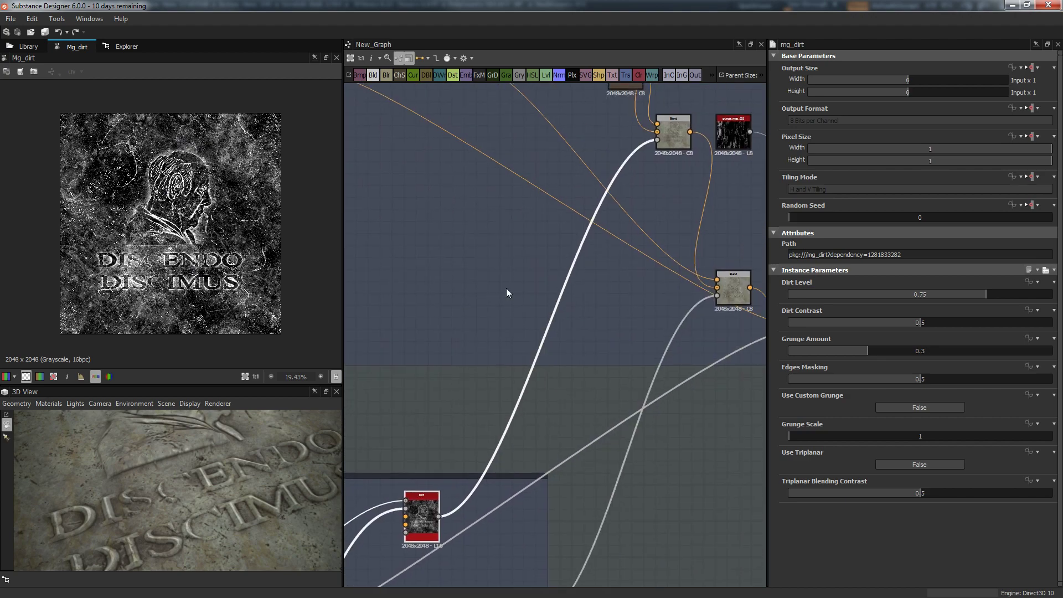
middle_click_drag(506, 229, 466, 298)
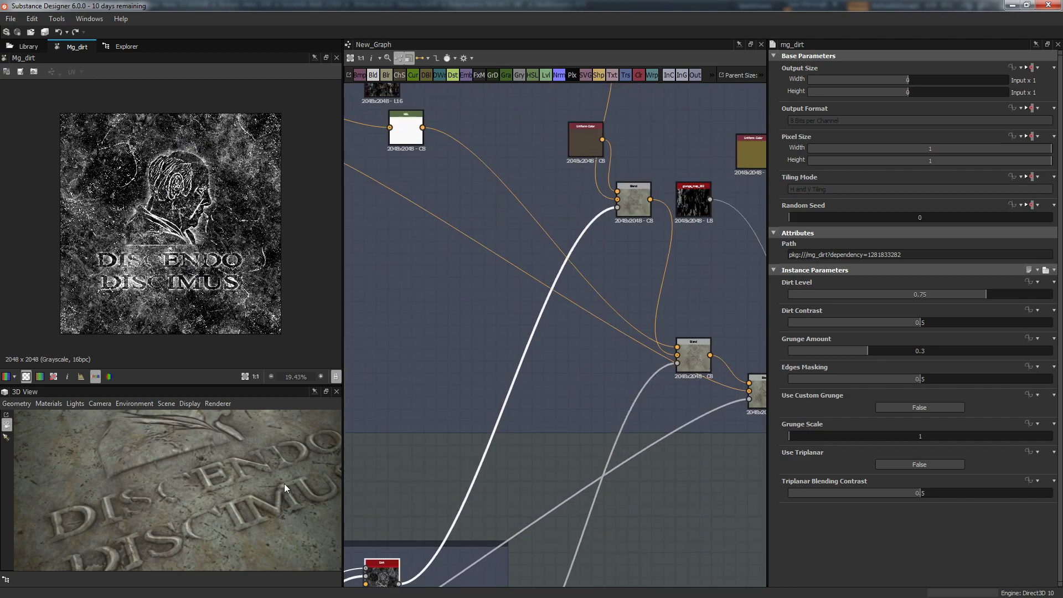
middle_click_drag(517, 277, 484, 351)
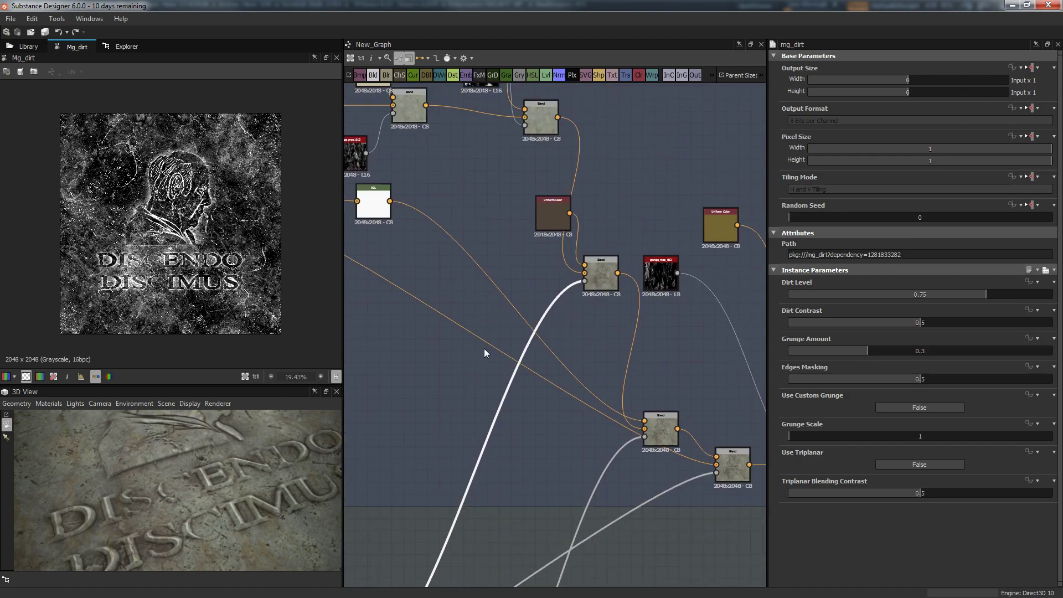
scroll(581, 267, "up", 2)
left_click_drag(539, 189, 486, 240)
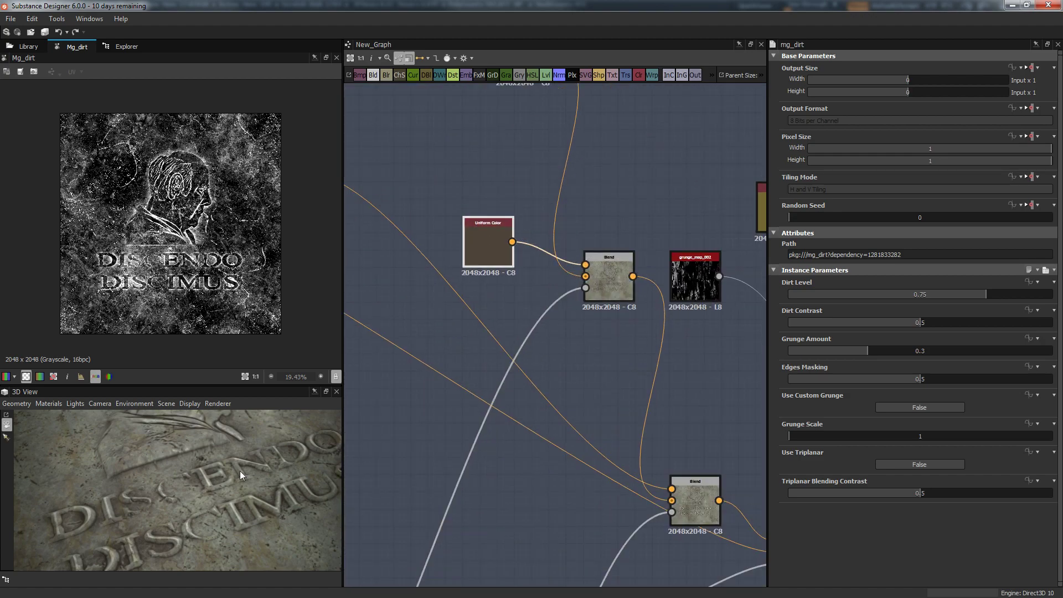
double_click(599, 281)
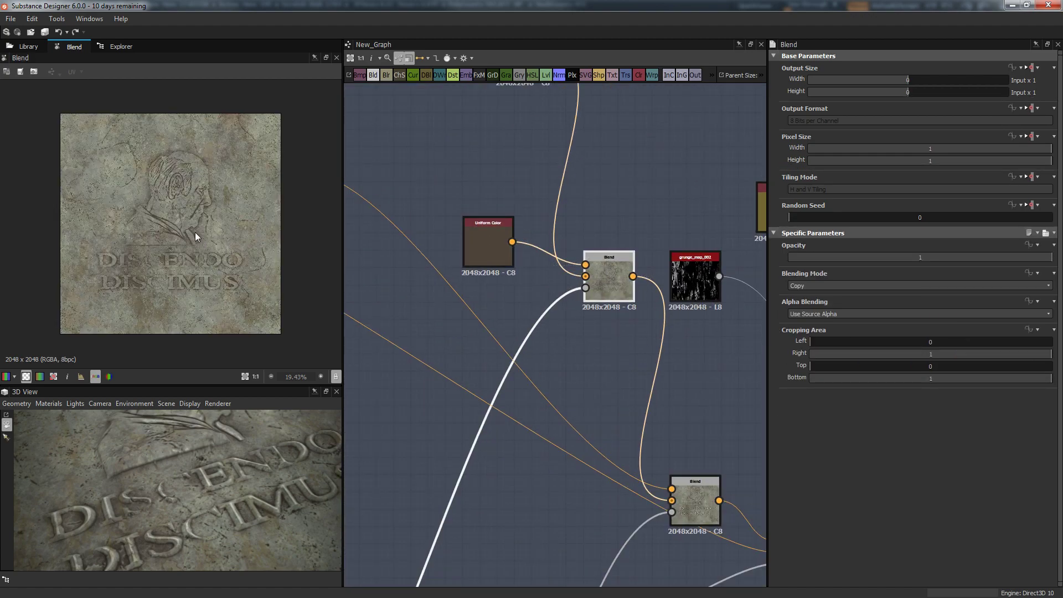
scroll(167, 228, "up", 2)
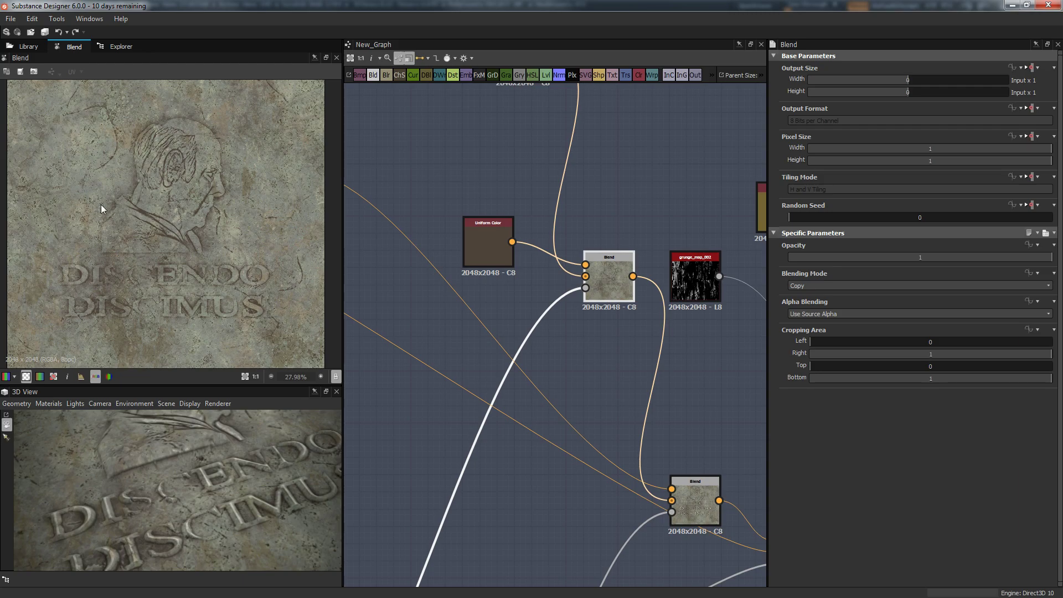
Move the Add (Linear Dodge) Blend up, closer to the dirt Blend that feeds its background
middle_click_drag(561, 195, 436, 145)
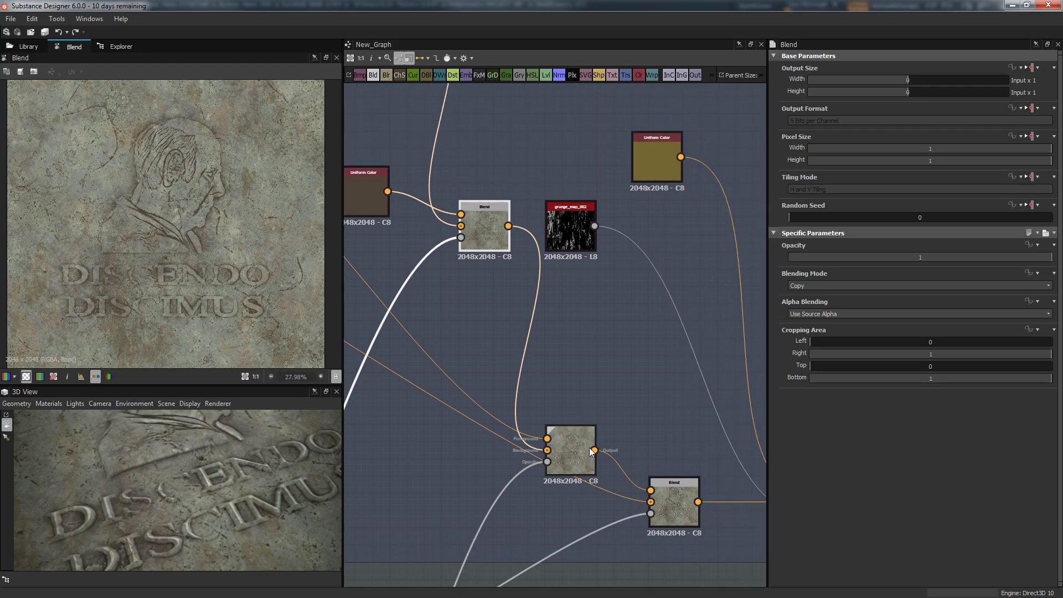
scroll(547, 334, "down", 2)
left_click_drag(558, 409, 562, 350)
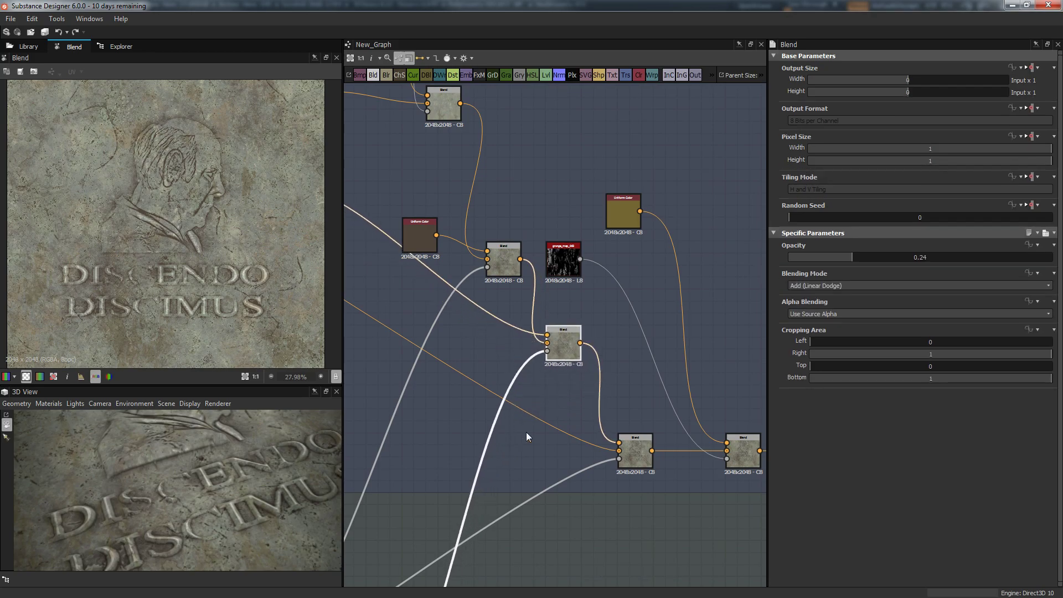
Trace the Add (Linear Dodge) Blend's opacity input to the Metal Edge Wear node and preview that mask
scroll(550, 384, "down", 3)
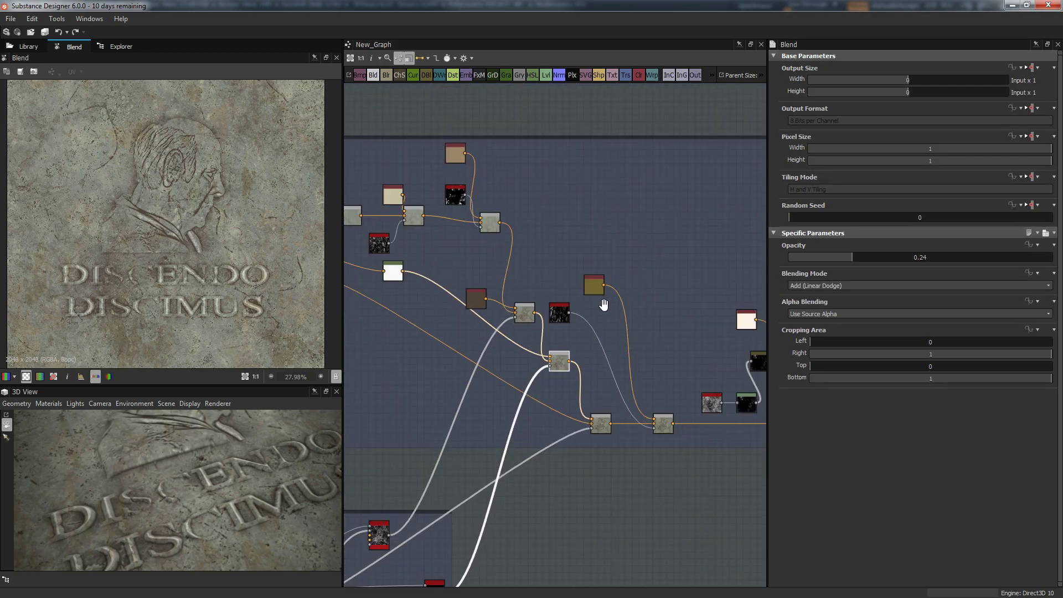
middle_click_drag(603, 304, 707, 115)
scroll(529, 410, "up", 3)
scroll(559, 475, "up", 1)
scroll(559, 476, "up", 2)
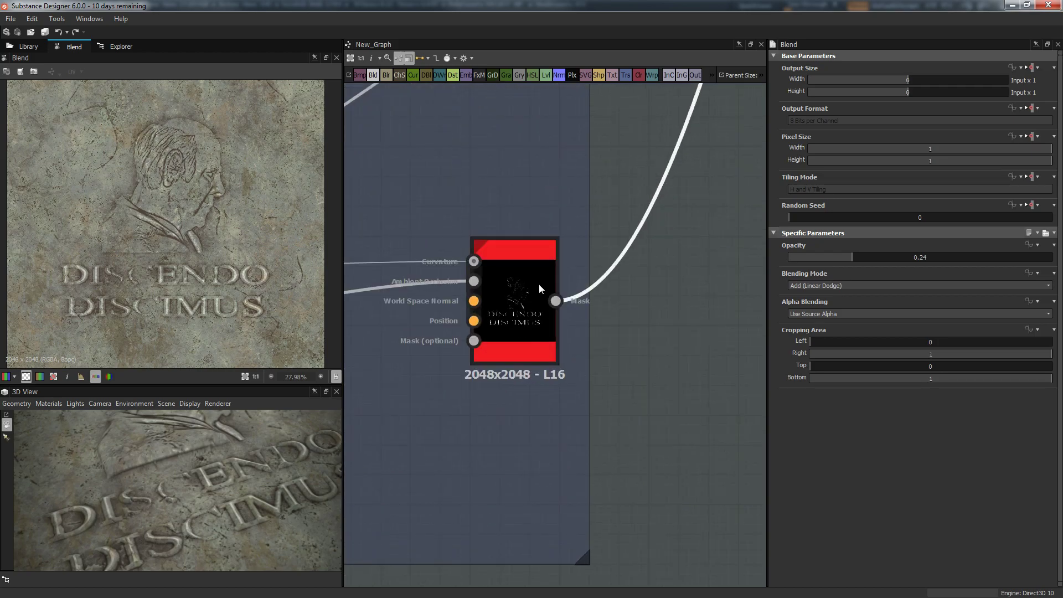
scroll(550, 226, "down", 1)
double_click(548, 228)
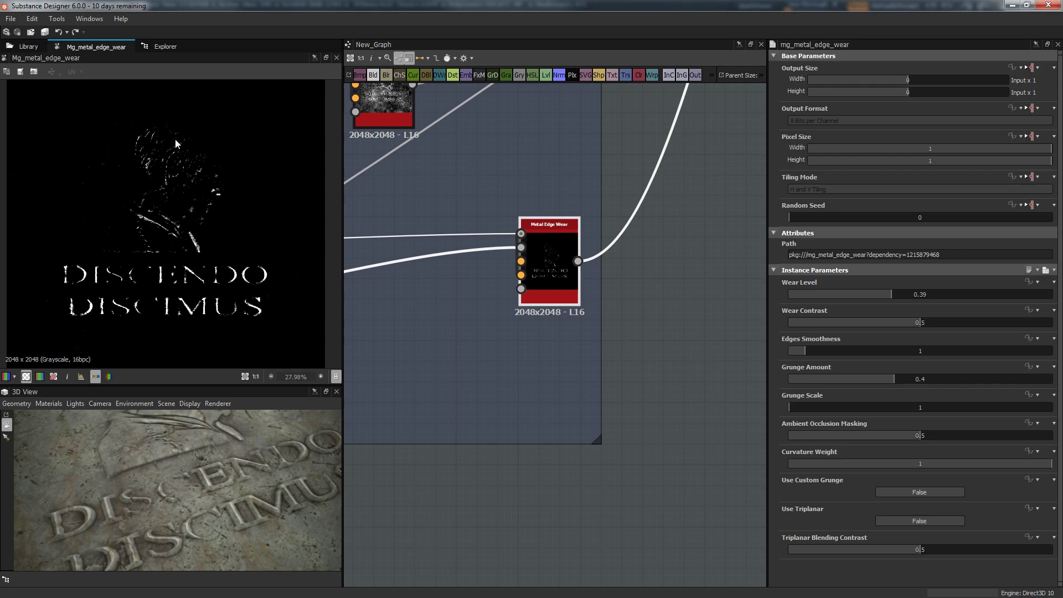
Trace the Metal Edge Wear mask back to the Add (Linear Dodge) Blend and preview the highlighted edges
middle_click_drag(528, 200, 442, 296)
scroll(487, 205, "down", 2)
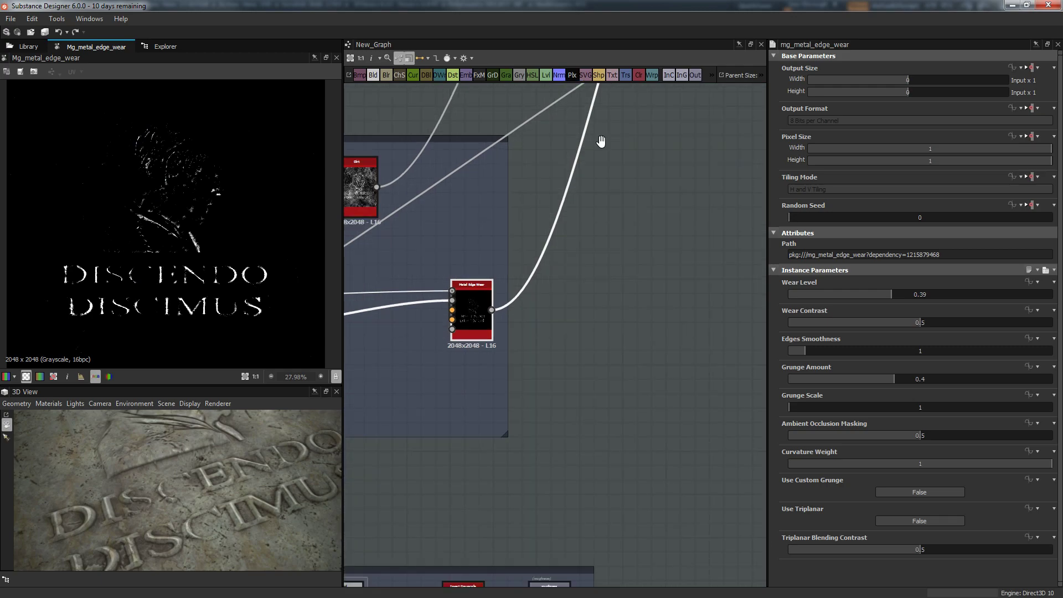
middle_click_drag(600, 143, 545, 282)
middle_click_drag(654, 191, 563, 397)
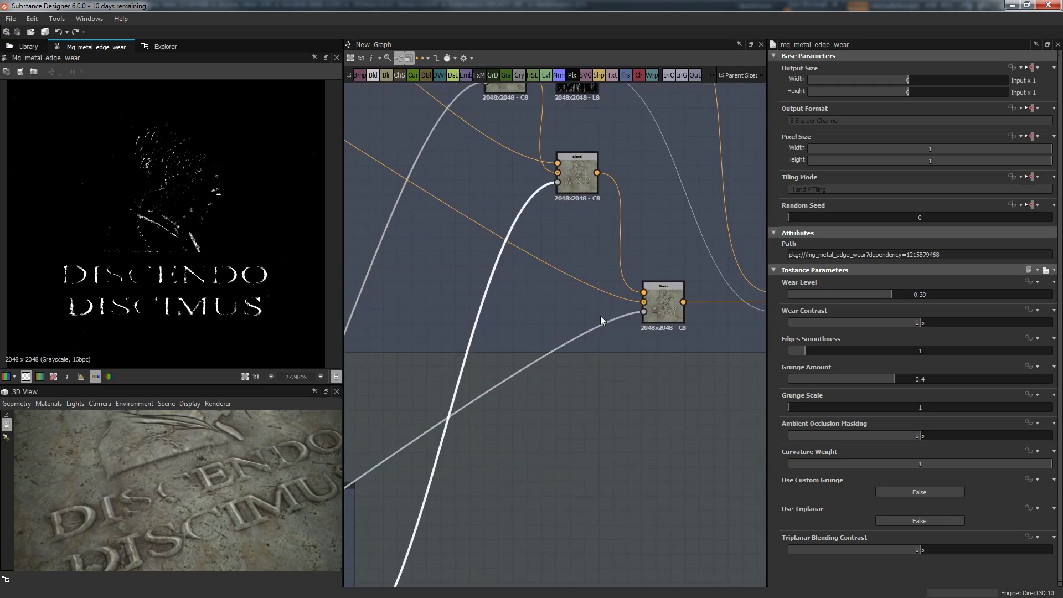
scroll(601, 317, "up", 3)
middle_click_drag(551, 302, 512, 398)
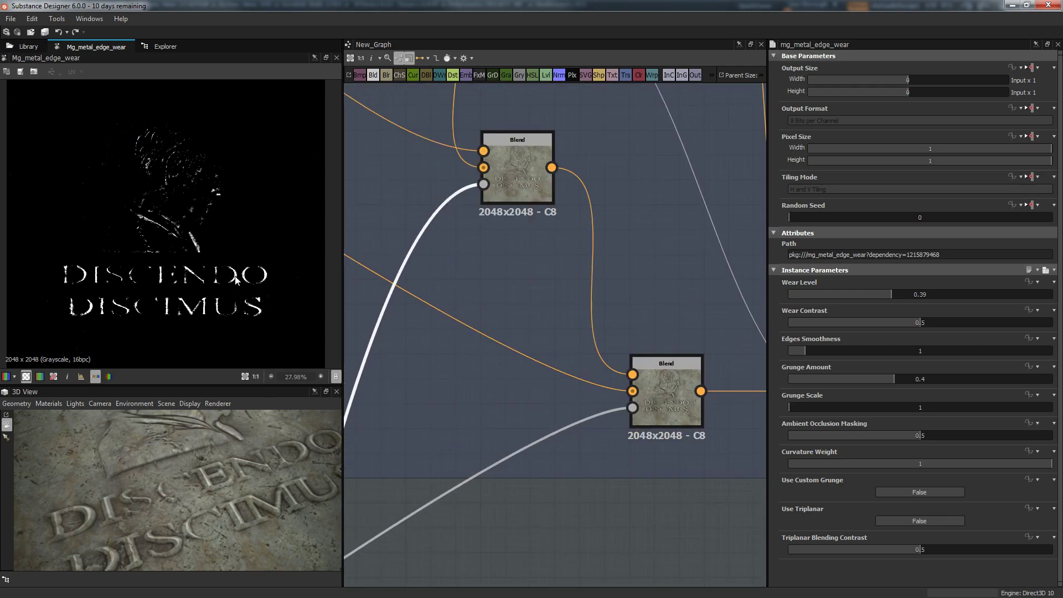
middle_click_drag(570, 278, 557, 321)
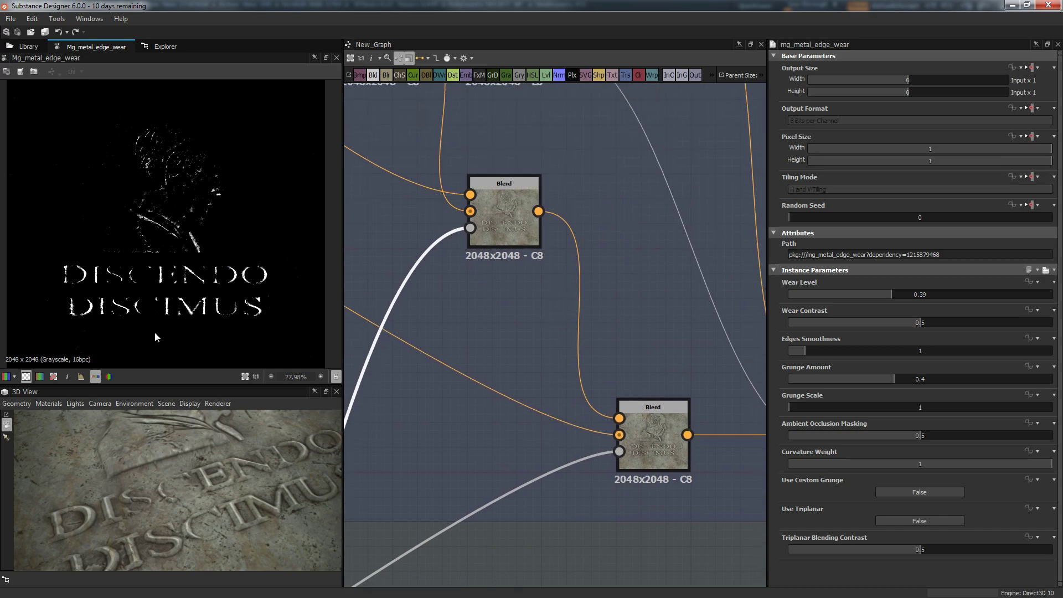
middle_click_drag(602, 261, 623, 211)
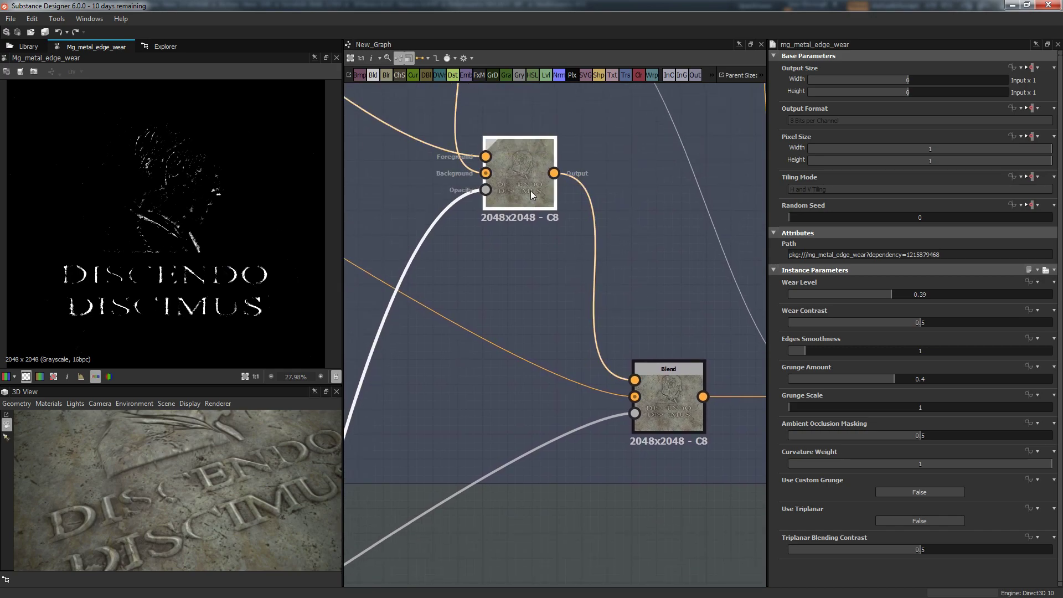
double_click(520, 177)
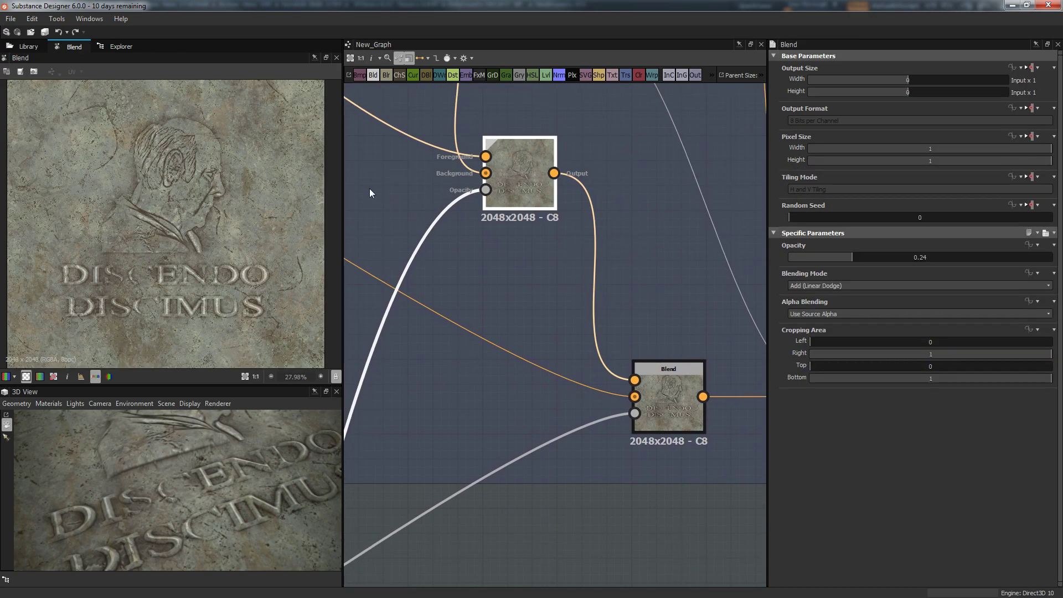
Inspect the next Copy Blend and preview the Ambient Occlusion node that masks it
left_click(676, 404)
scroll(650, 404, "down", 3)
middle_click_drag(587, 431, 868, 139)
left_click(405, 415)
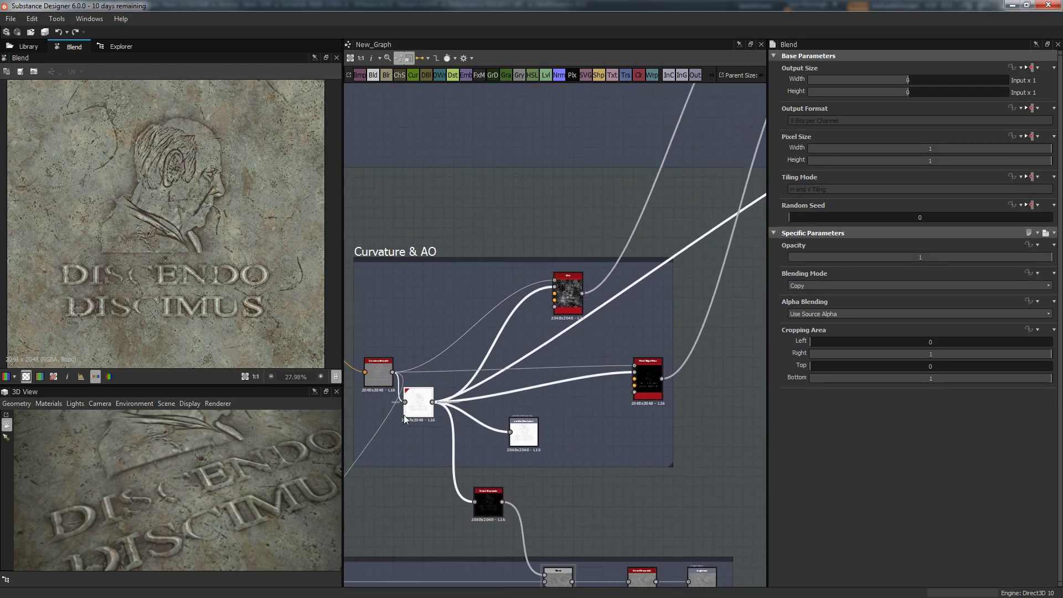
double_click(421, 404)
Trace the Ambient Occlusion mask back to its Blend and examine the darkened crevices in the preview
middle_click_drag(748, 177, 526, 294)
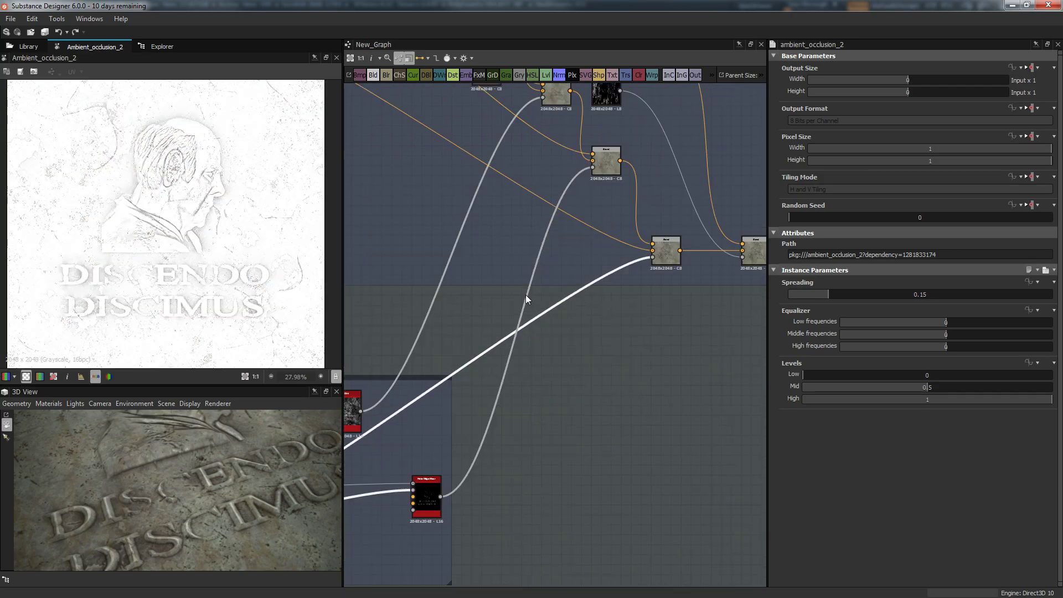
middle_click_drag(601, 277, 556, 322)
scroll(557, 321, "up", 2)
double_click(637, 310)
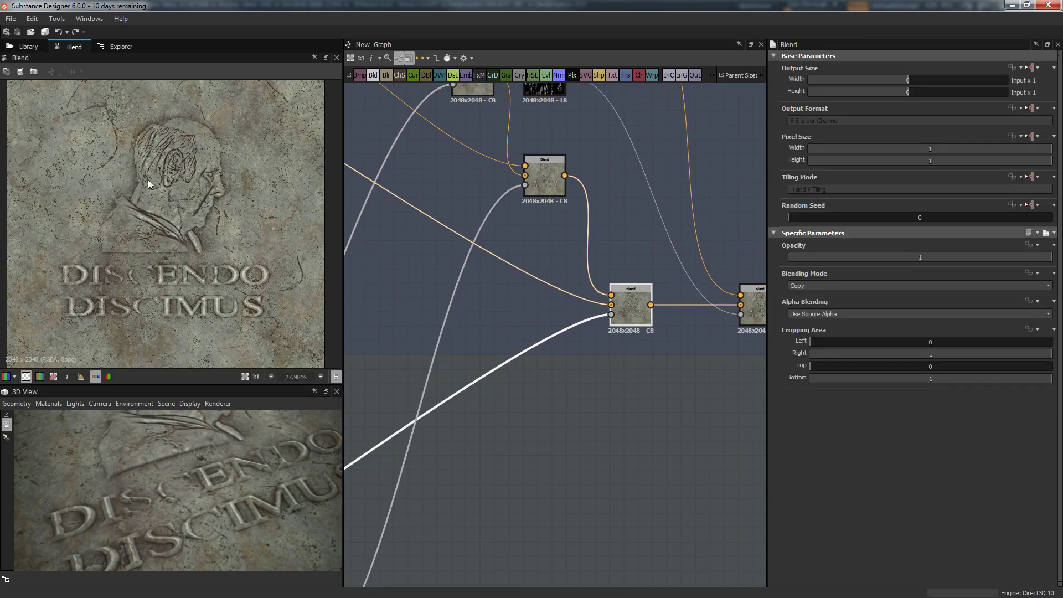
Trace the Copy Blend's background input back to the black HSL node and preview it
scroll(619, 282, "up", 2)
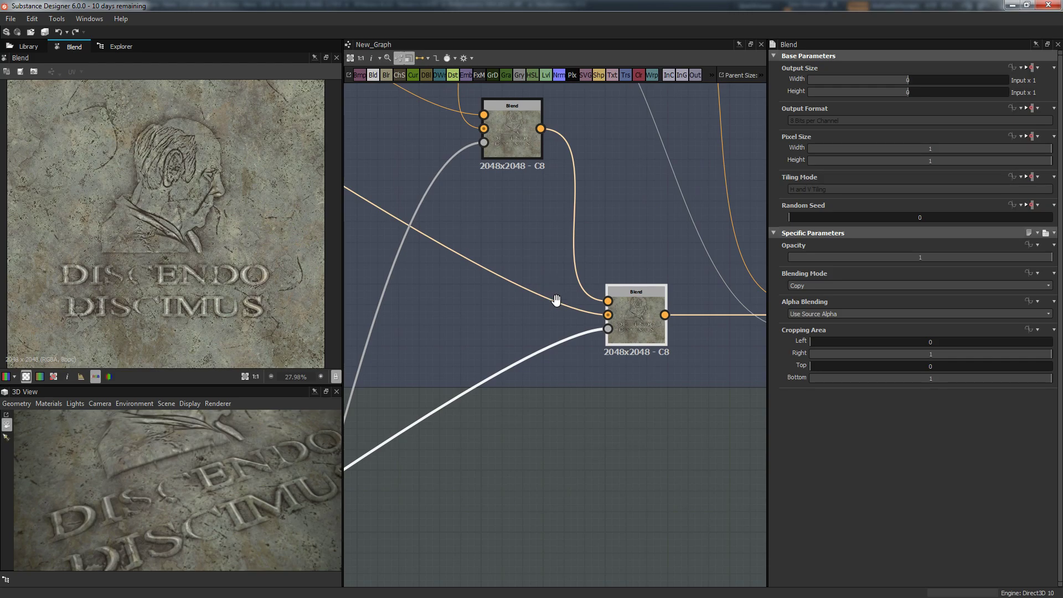
middle_click_drag(556, 300, 599, 348)
scroll(600, 348, "down", 2)
middle_click_drag(427, 261, 803, 412)
scroll(525, 299, "down", 2)
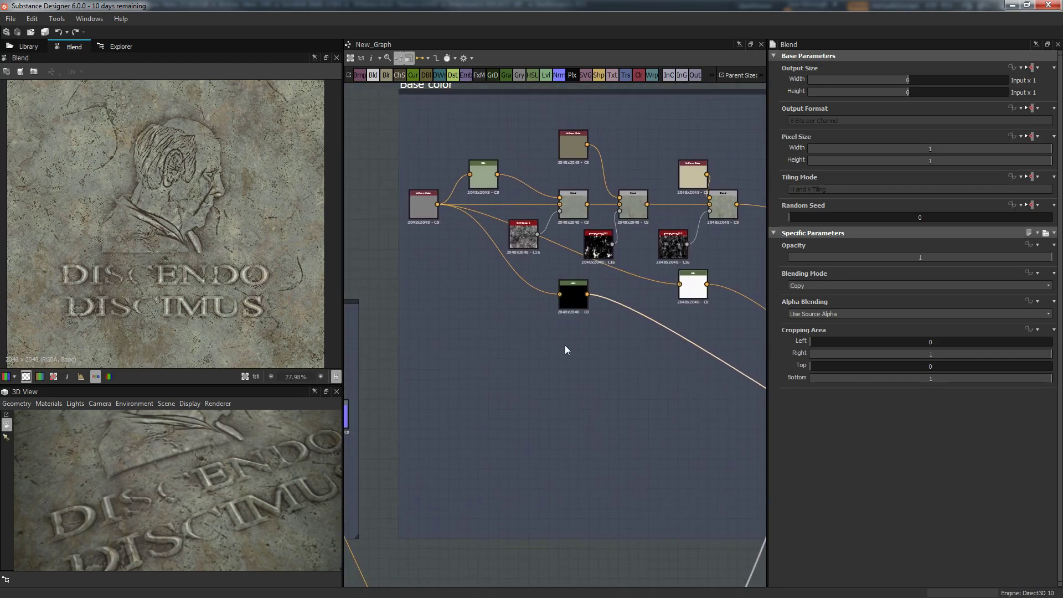
scroll(565, 350, "up", 3)
left_click(573, 254)
middle_click_drag(423, 268, 362, 248)
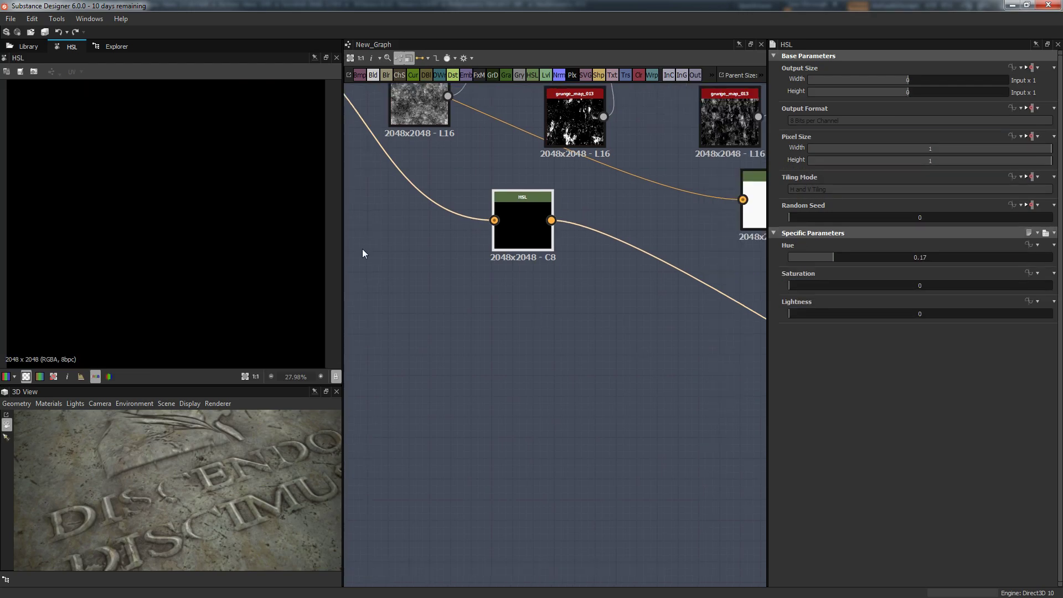
Compare the previews of the Add (Linear Dodge) Blend and the Copy Blend that follows it
middle_click_drag(530, 341, 188, 191)
middle_click_drag(613, 351, 304, 294)
left_click(574, 224)
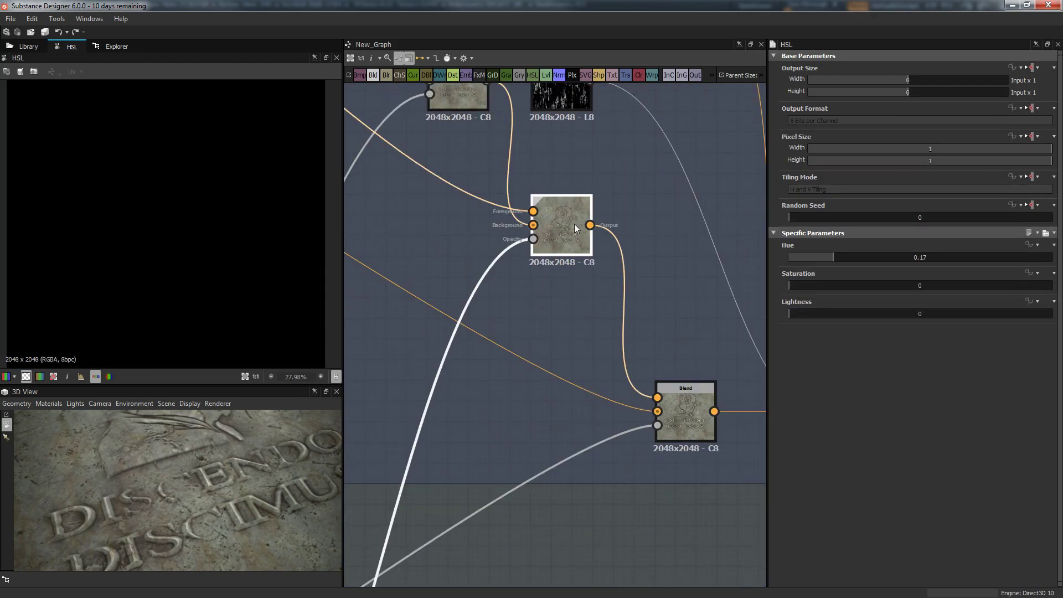
left_click(574, 224)
left_click(677, 401)
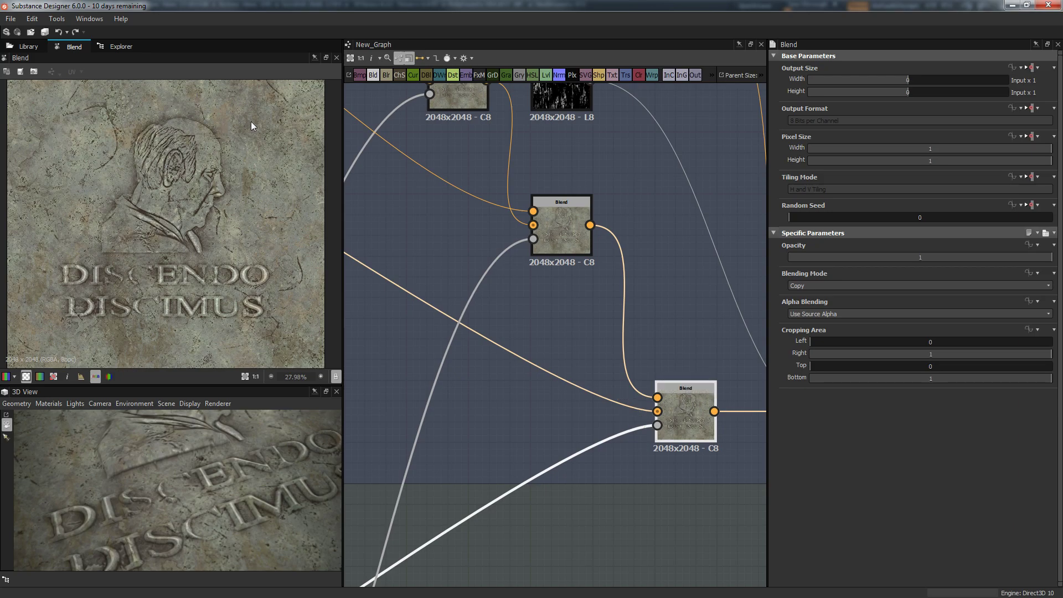
left_click(548, 306)
left_click(574, 216)
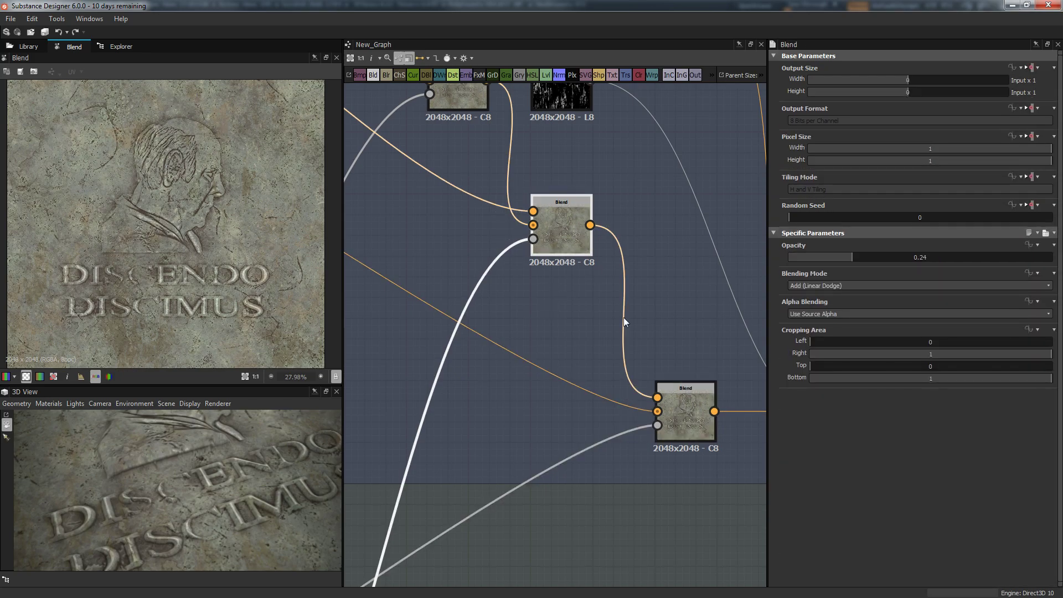
left_click(681, 400)
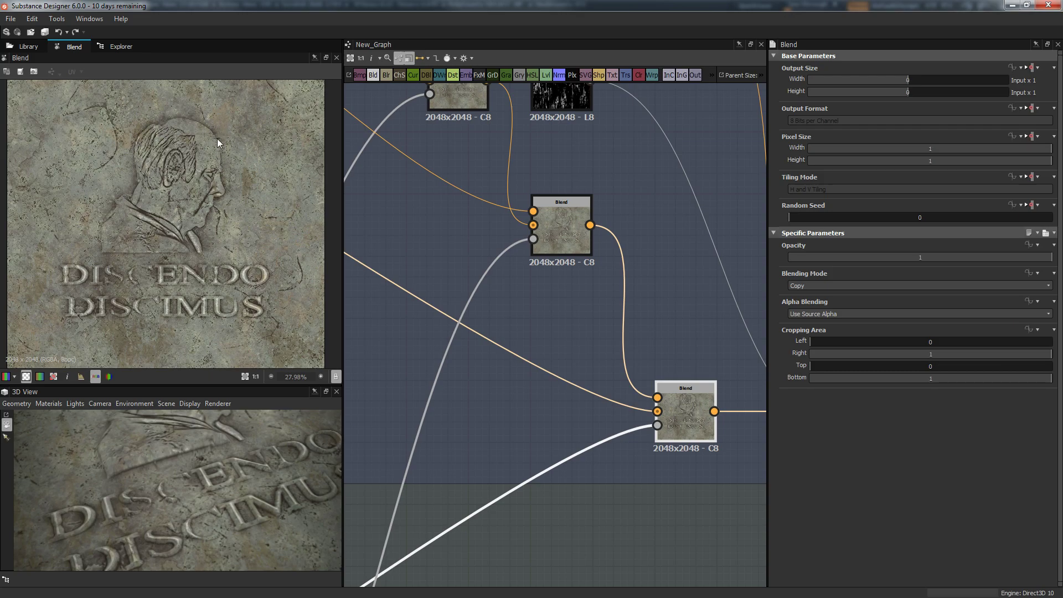
Move the grunge_map_002 node nearer the Blend it masks and preview the grunge mask
middle_click_drag(557, 335, 473, 299)
middle_click_drag(540, 305, 459, 321)
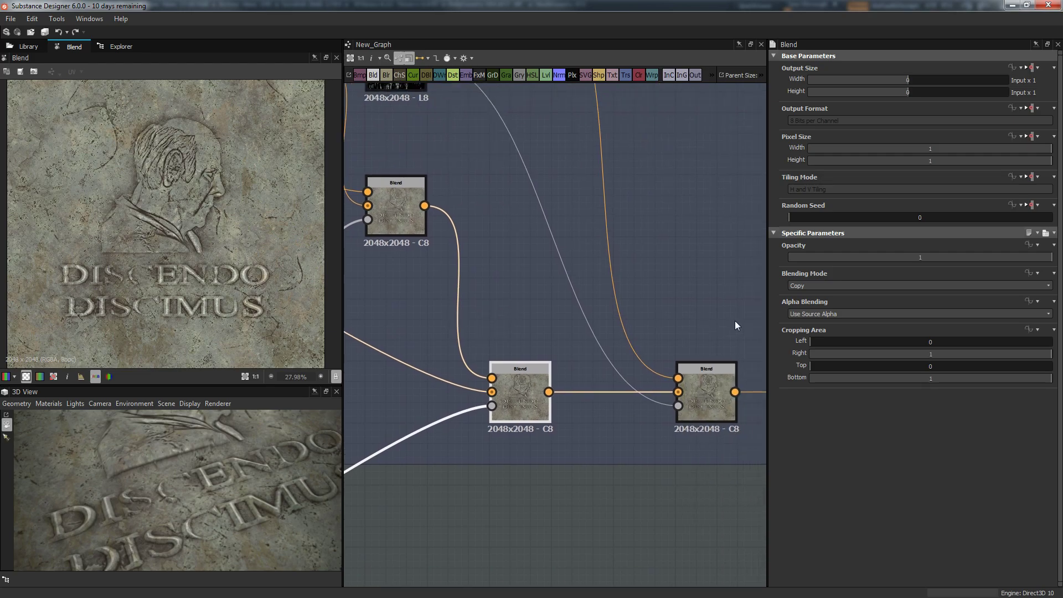
scroll(701, 312, "down", 2)
scroll(700, 317, "down", 1)
scroll(648, 244, "up", 4)
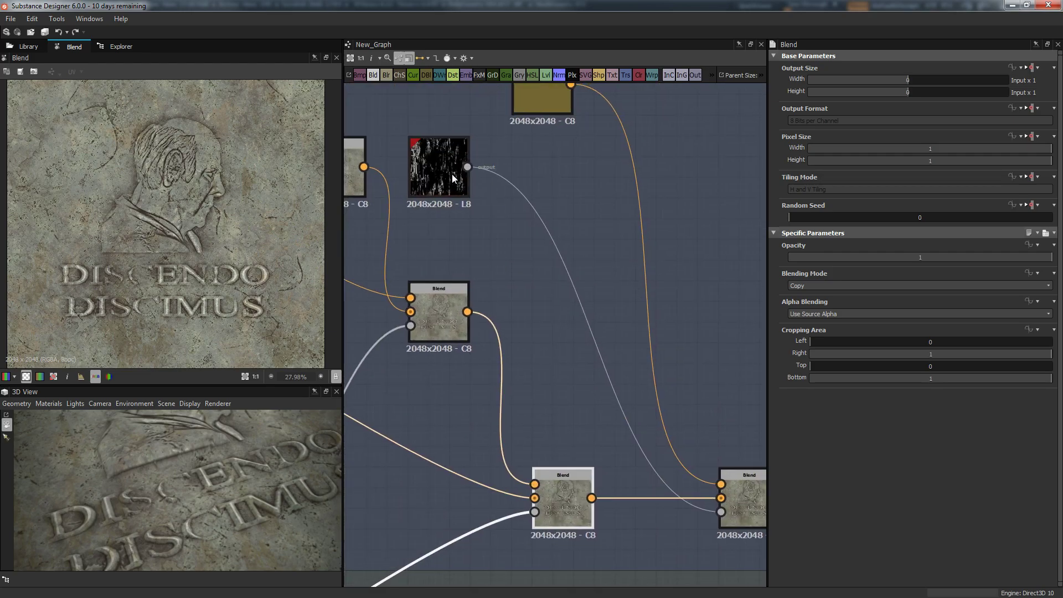
left_click_drag(452, 174, 560, 258)
double_click(560, 257)
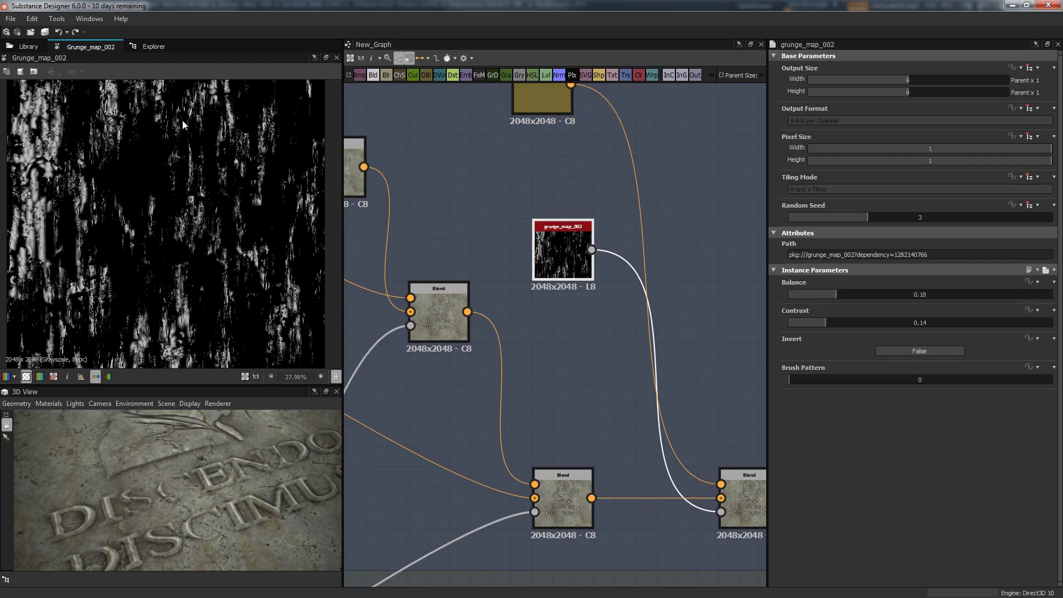
Move the olive Uniform Color node beside grunge_map_002 and preview the Blend that combines them
middle_click_drag(550, 182, 515, 167)
left_click_drag(477, 105, 569, 187)
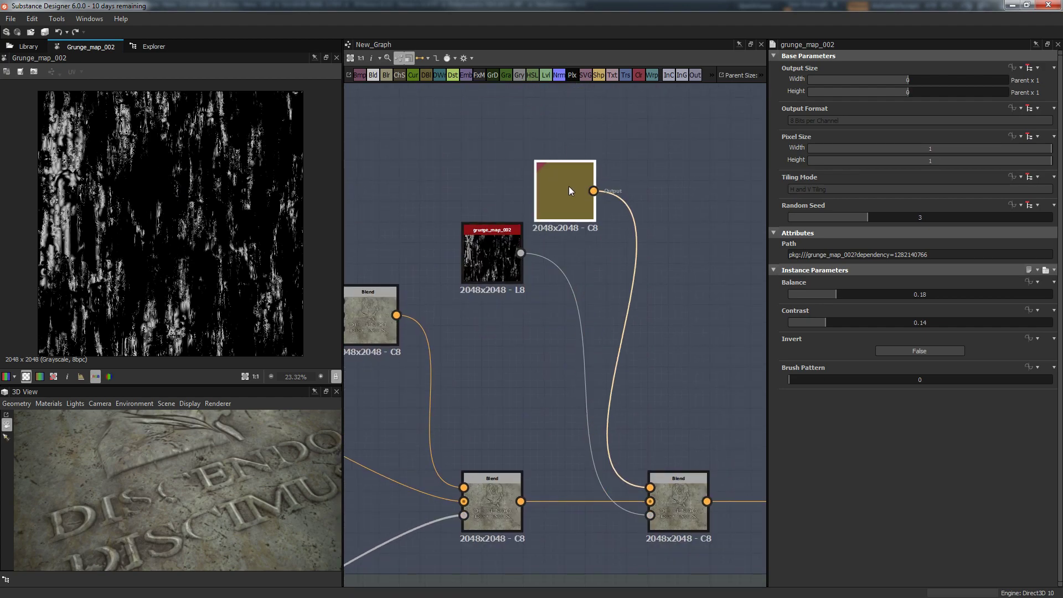
double_click(683, 509)
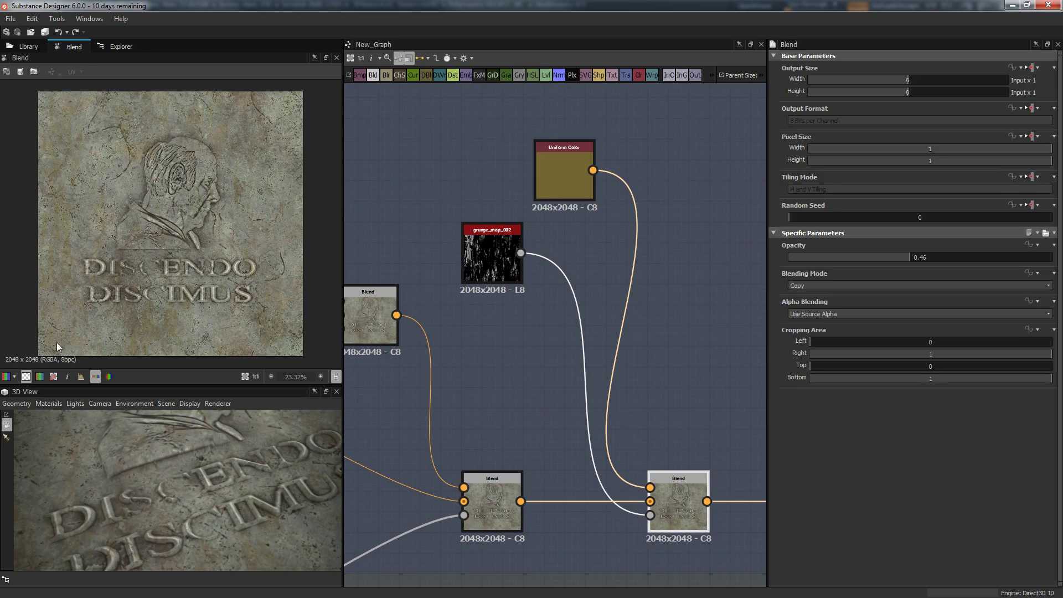
Preview the BnW Spots 2, Levels and Directional Blur mask chain, shifting the Directional Blur node slightly away from Levels
middle_click_drag(711, 320, 420, 291)
scroll(590, 315, "down", 1)
scroll(492, 306, "up", 2)
left_click(419, 353)
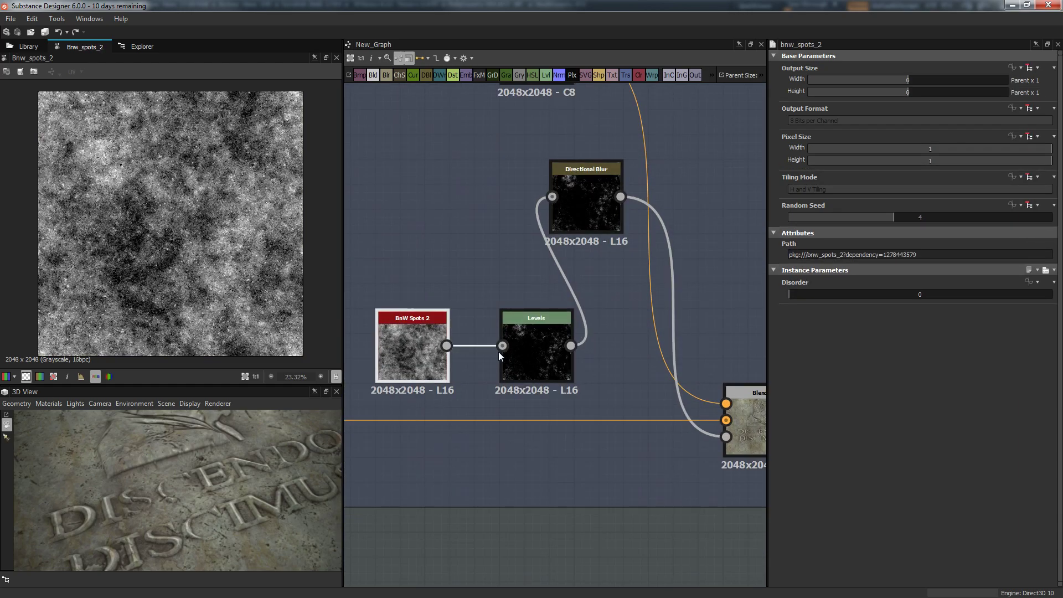
left_click(536, 333)
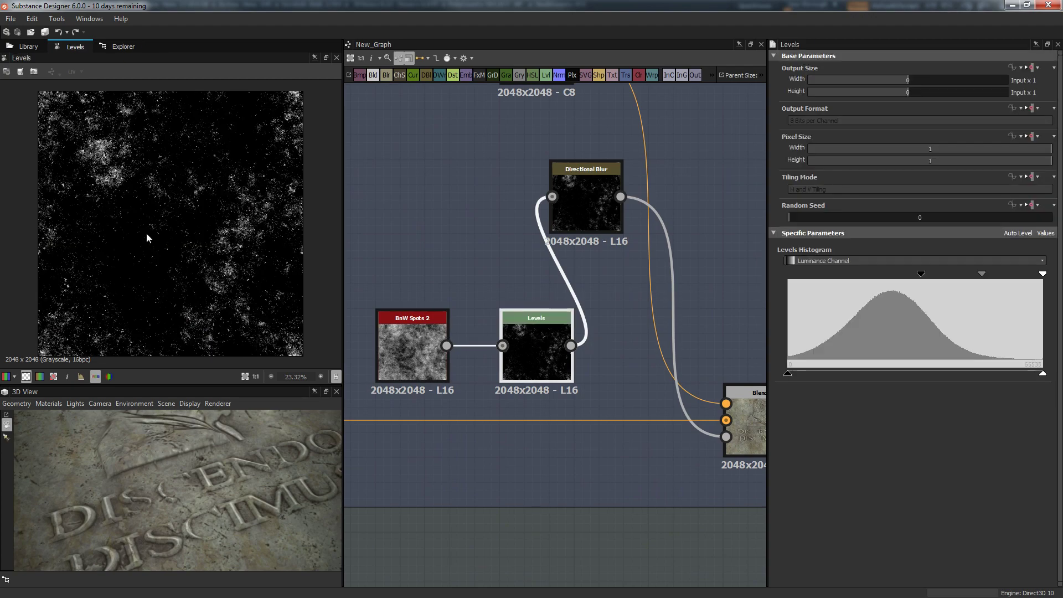
left_click(580, 192)
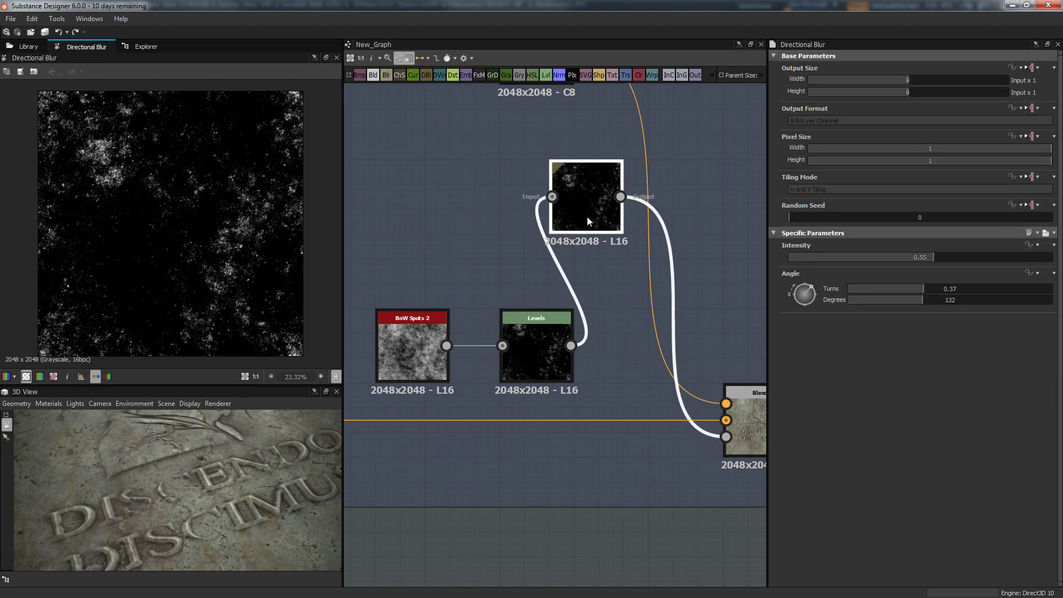
left_click_drag(584, 215, 608, 216)
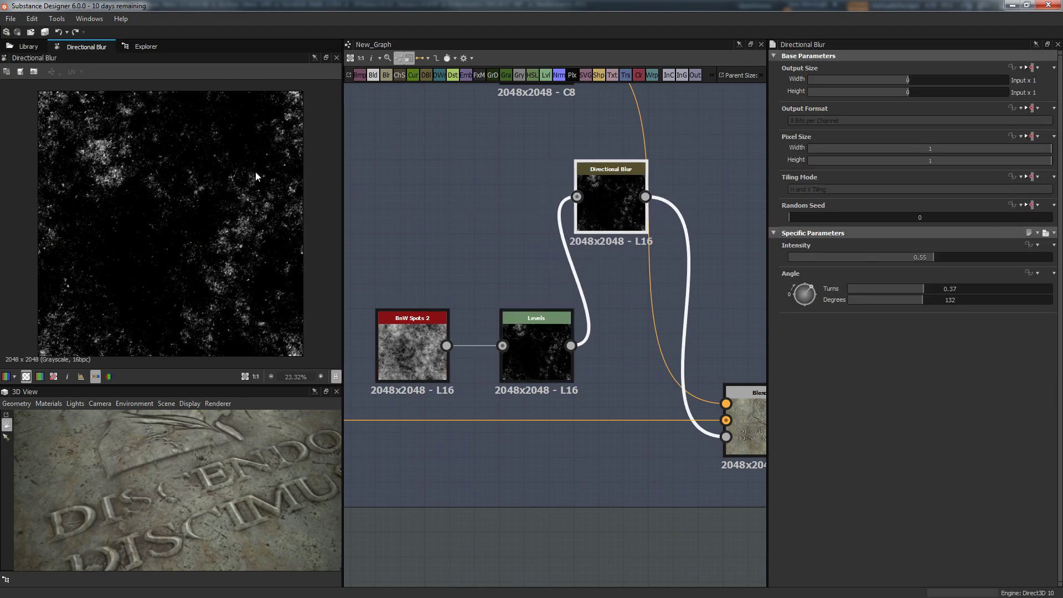
scroll(256, 173, "up", 3)
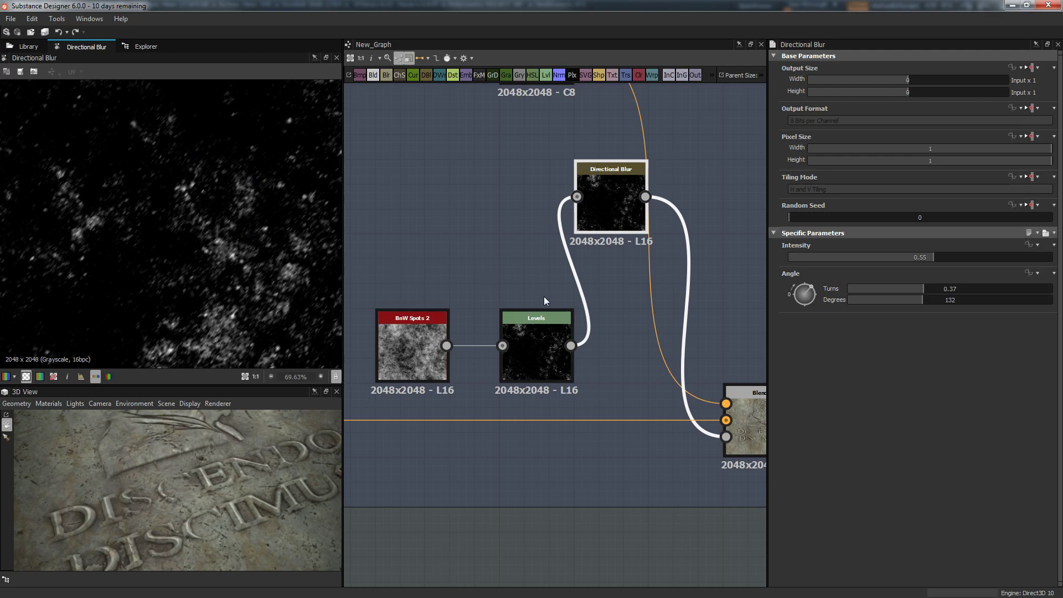
Preview the last Blend, masked by the Directional Blur, and examine the carved head up close
middle_click_drag(715, 385, 560, 387)
double_click(605, 400)
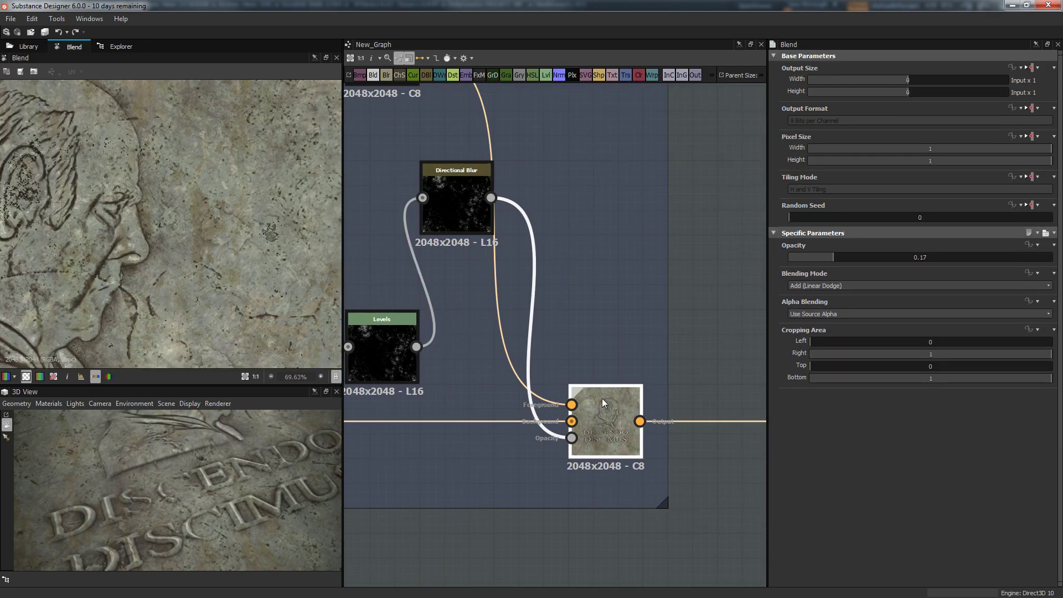
scroll(161, 255, "down", 2)
middle_click_drag(209, 142, 227, 202)
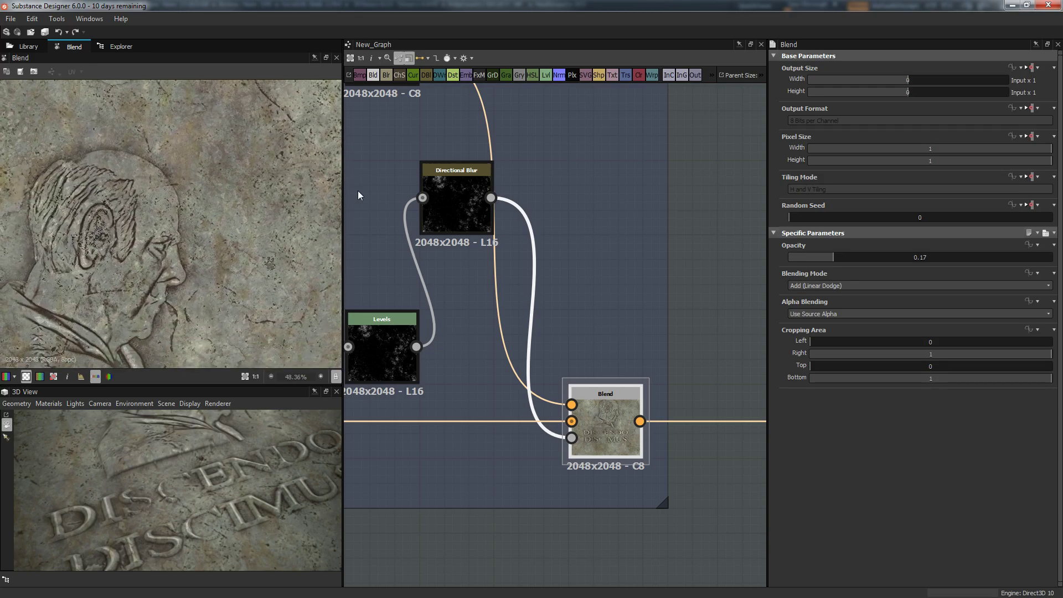
Move the pale Uniform Color node beside the Directional Blur node, above BnW Spots 2 and Levels
middle_click_drag(660, 257, 698, 194)
scroll(684, 188, "down", 2)
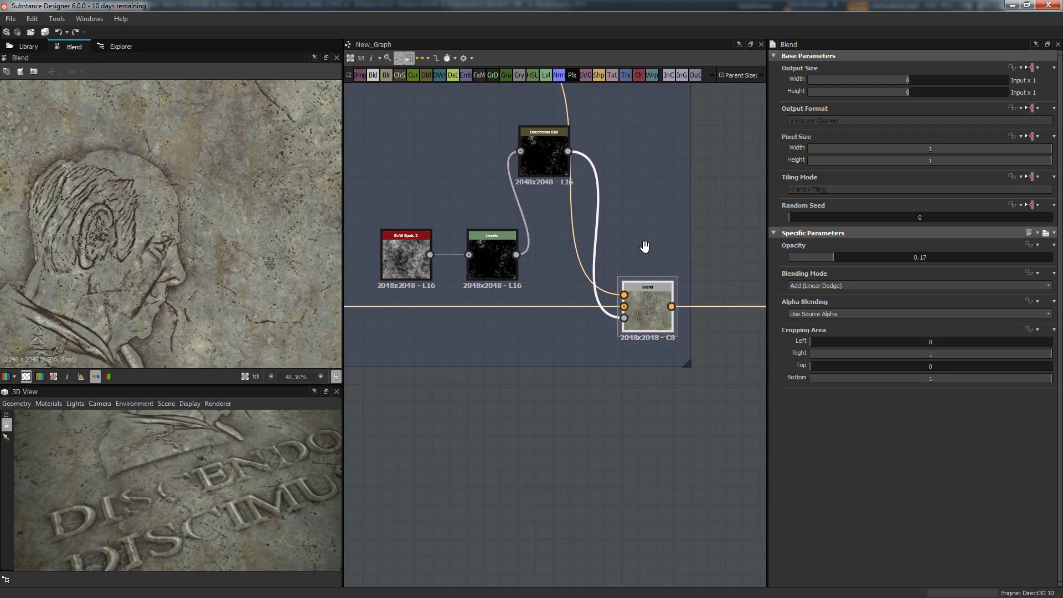
middle_click_drag(645, 247, 686, 414)
left_click_drag(530, 228, 477, 331)
Try an opacity of 0.49 on the last Blend, examine the preview, and undo the change
left_click(701, 466)
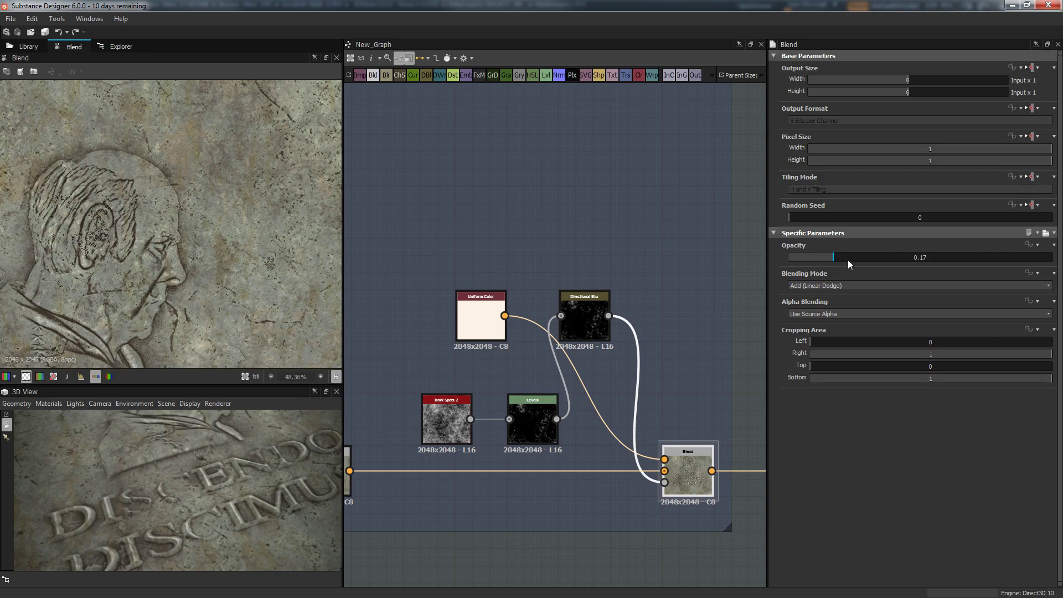
left_click_drag(849, 260, 918, 252)
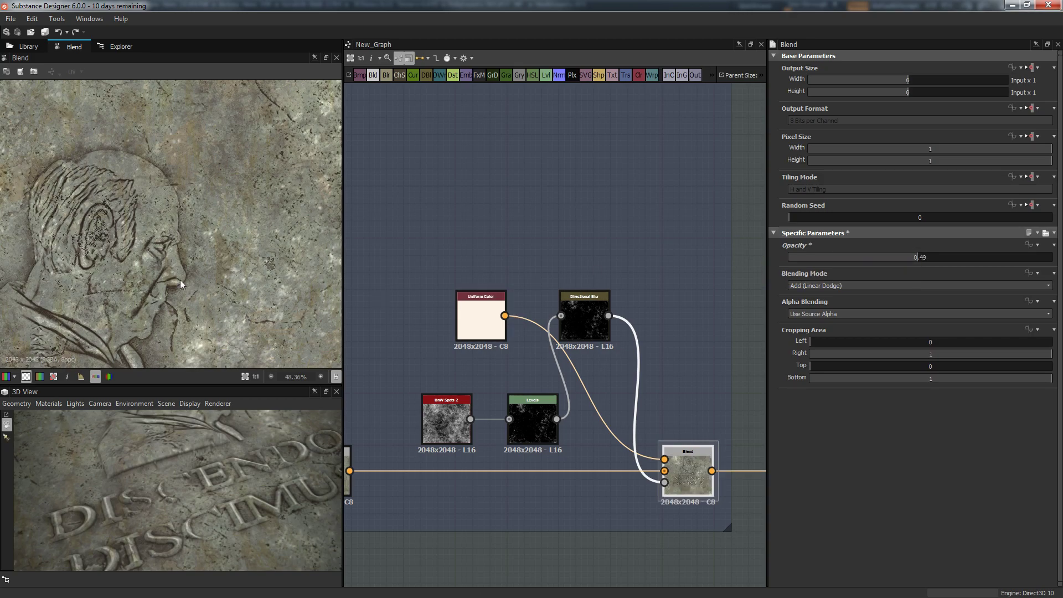
scroll(241, 253, "down", 3)
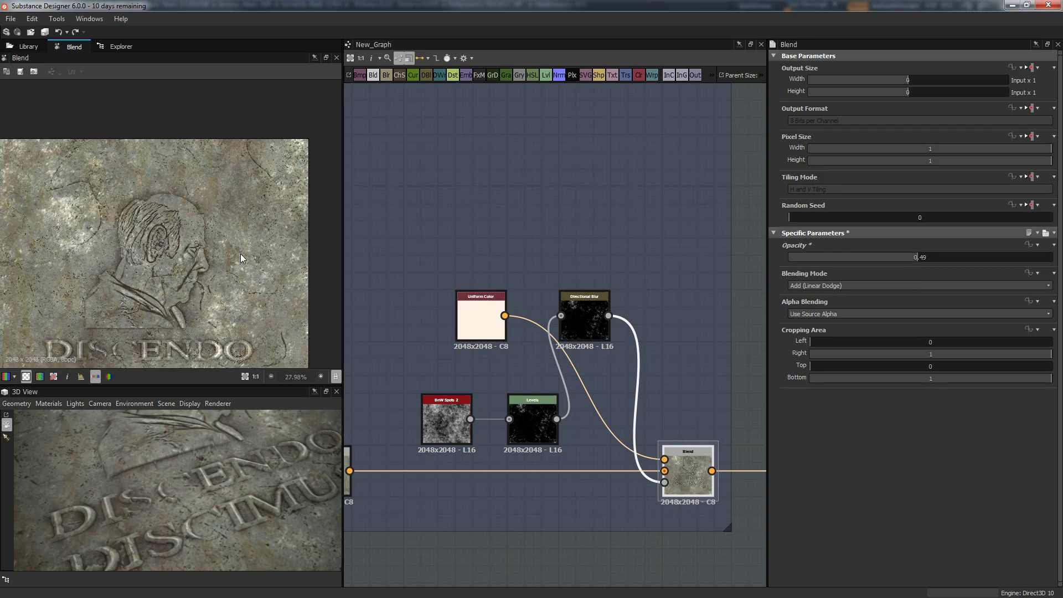
scroll(241, 254, "up", 2)
middle_click_drag(185, 265, 243, 208)
scroll(244, 208, "down", 2)
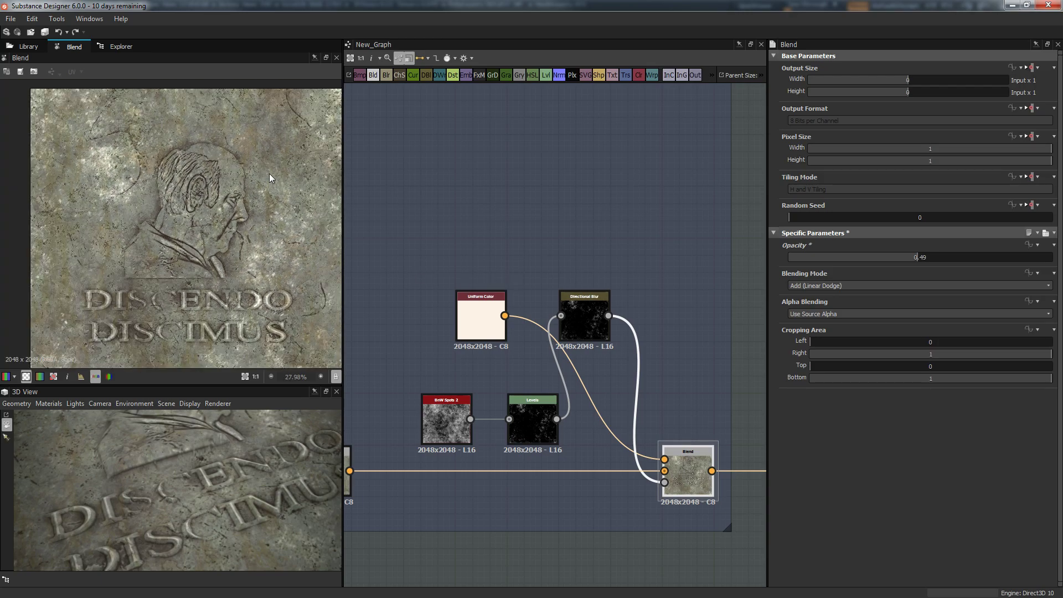
key("ctrl+z")
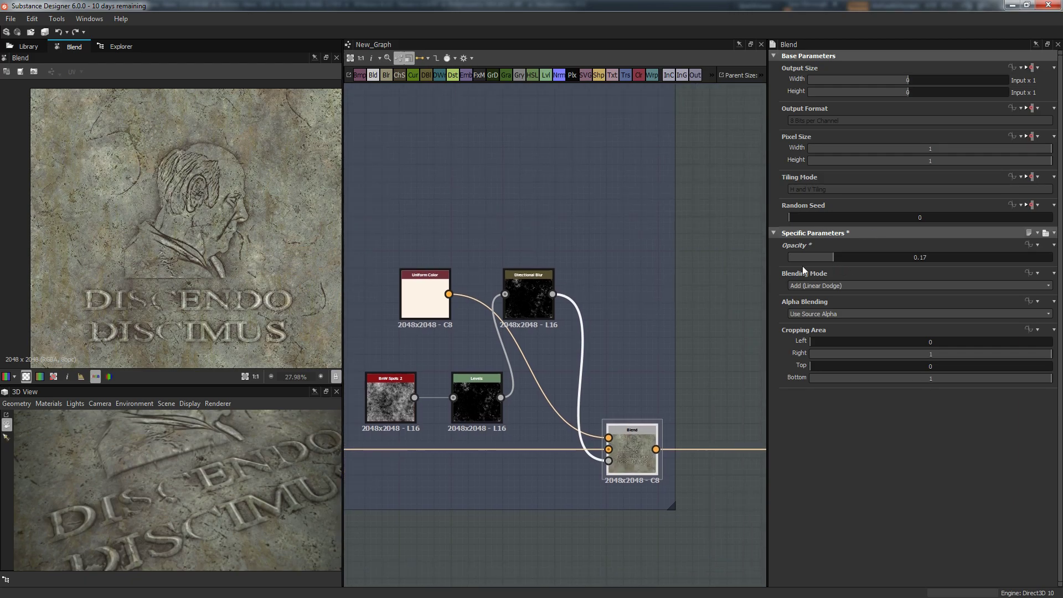
Check the stone's surface detail in the preview and move the chain's end node closer to the last Blend
scroll(162, 214, "up", 2)
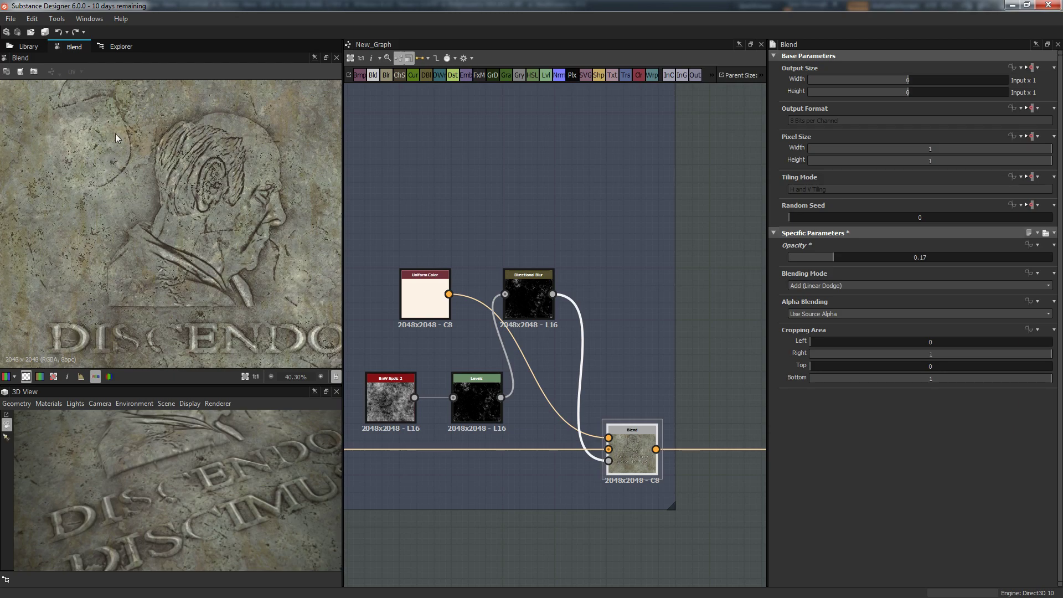
scroll(114, 201, "up", 2)
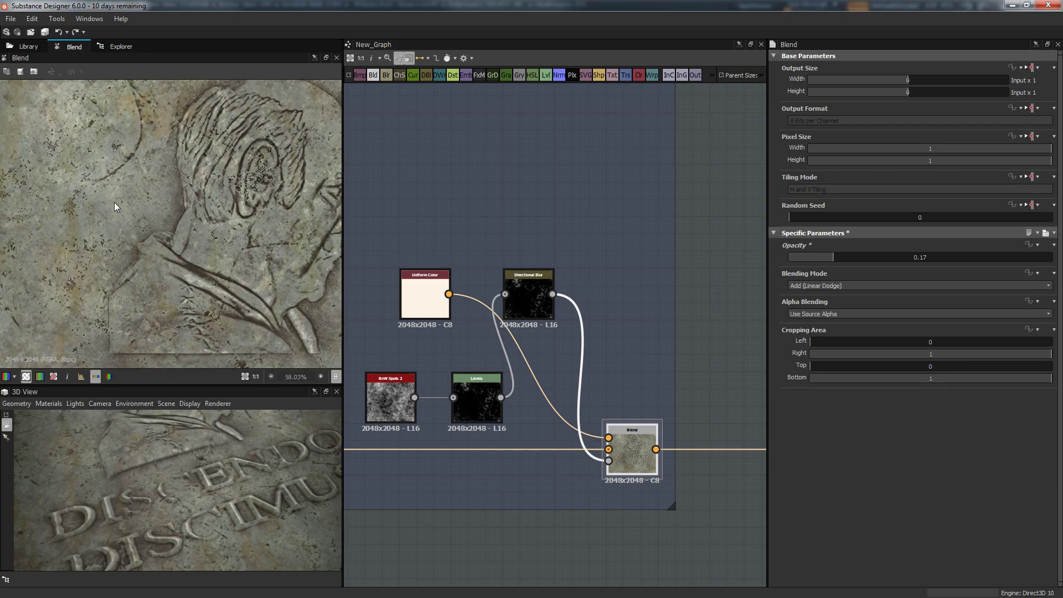
scroll(247, 268, "down", 2)
scroll(560, 324, "down", 4)
middle_click_drag(639, 370, 583, 345)
left_click_drag(736, 366, 603, 363)
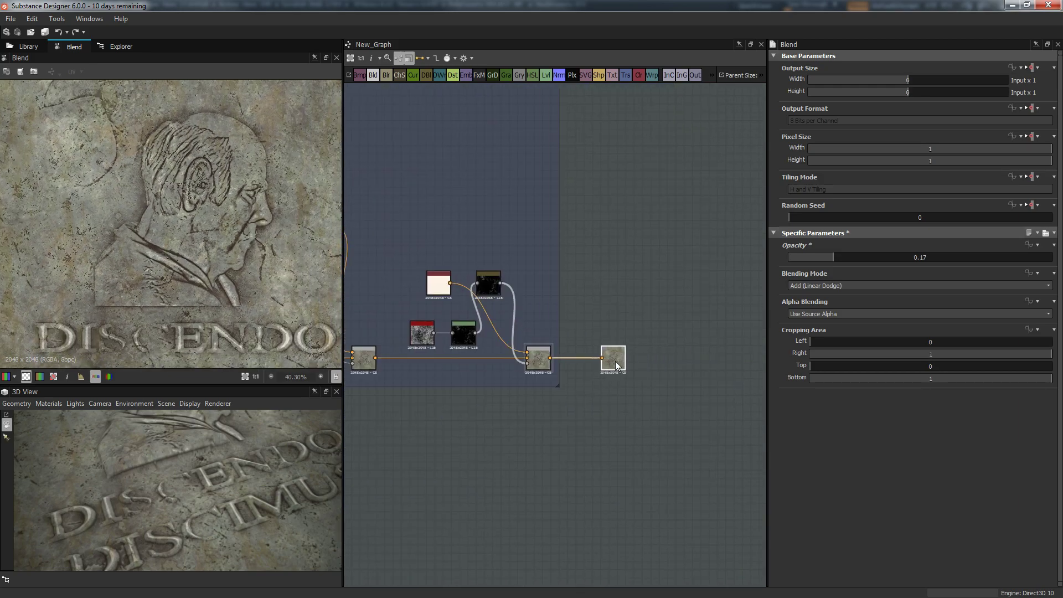
Select the last Blend and examine the finished base color in the preview, both whole and close up
left_click(542, 361)
scroll(143, 217, "down", 4)
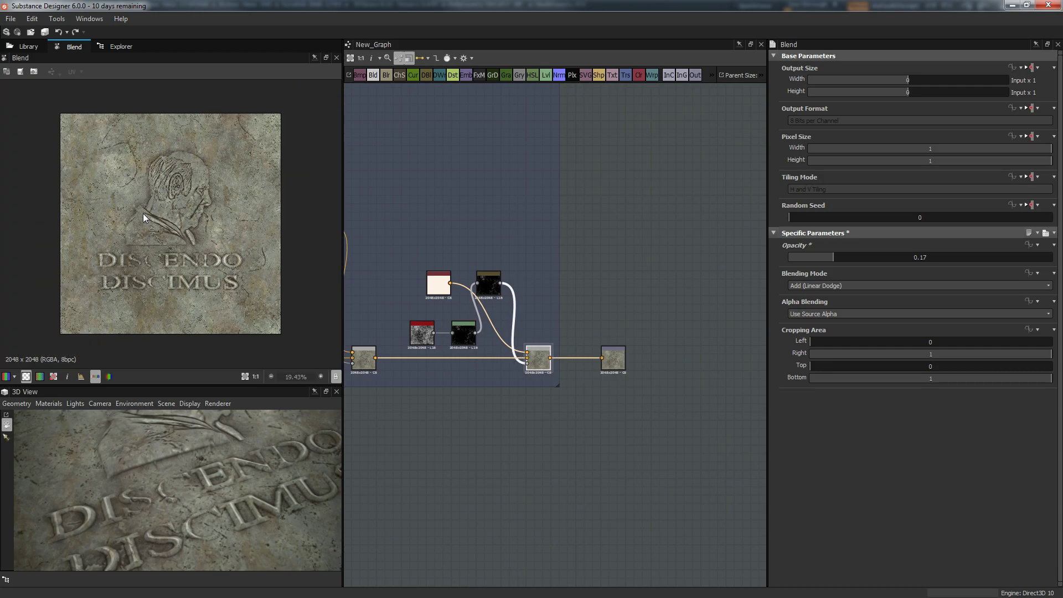
scroll(143, 214, "up", 1)
scroll(208, 218, "up", 1)
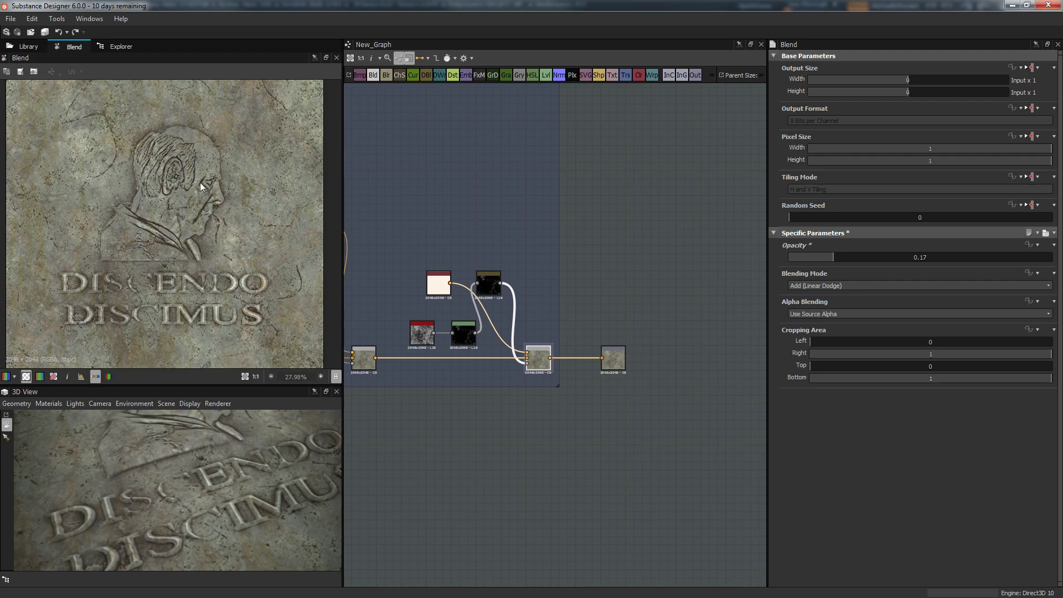
scroll(159, 166, "up", 2)
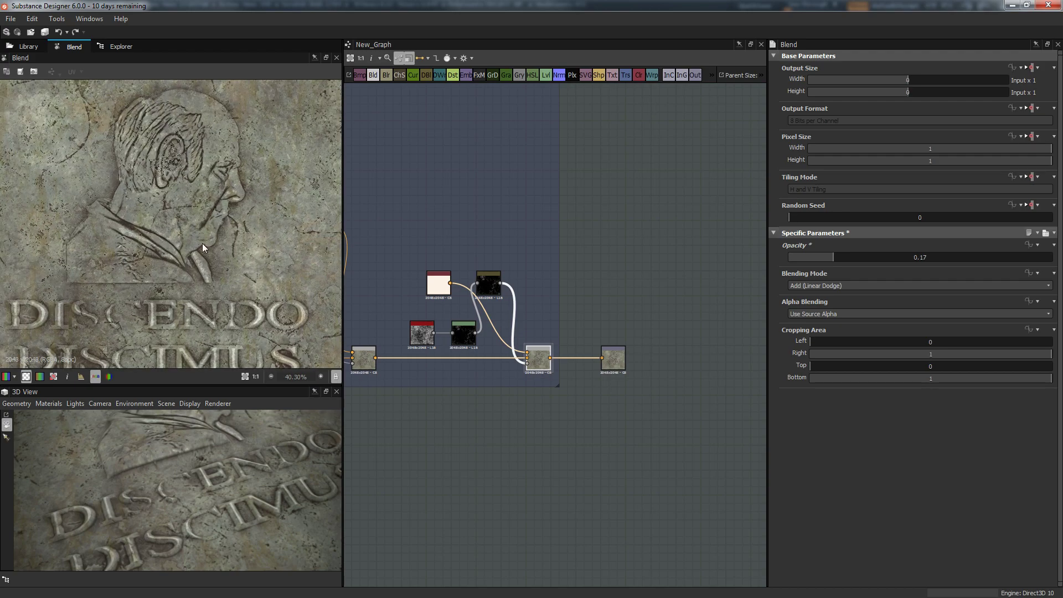
scroll(176, 250, "down", 2)
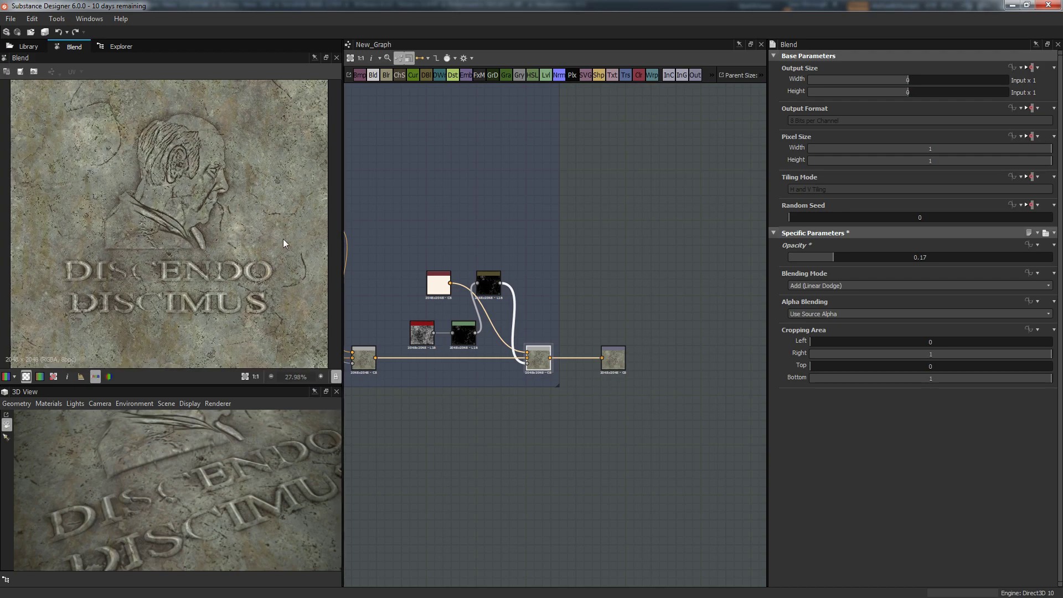
Deselect the Blend and view the Base color and Curvature & AO frames together in the graph
middle_click_drag(496, 189, 534, 182)
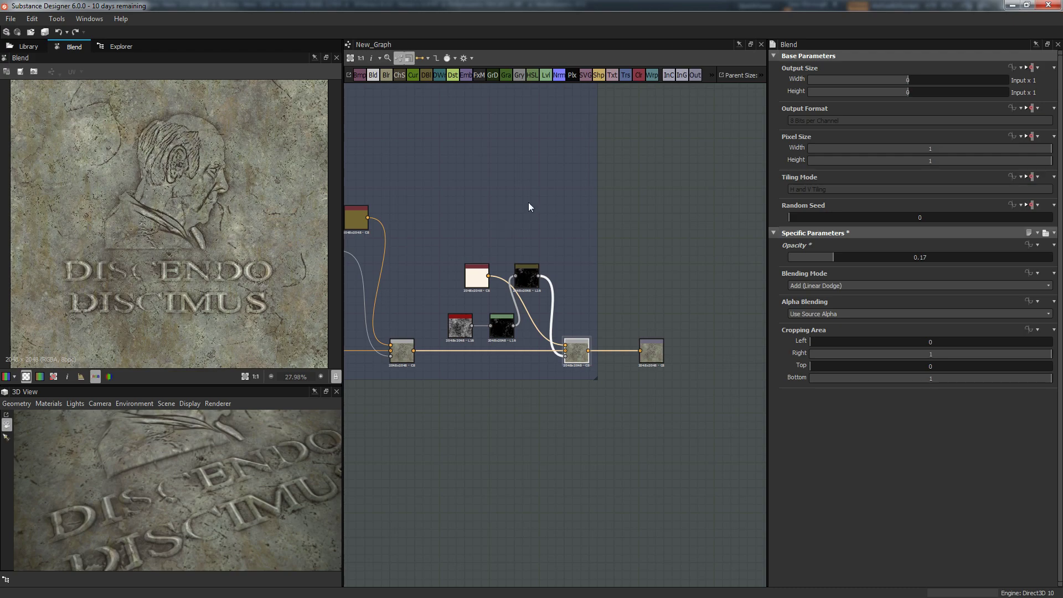
left_click(517, 459)
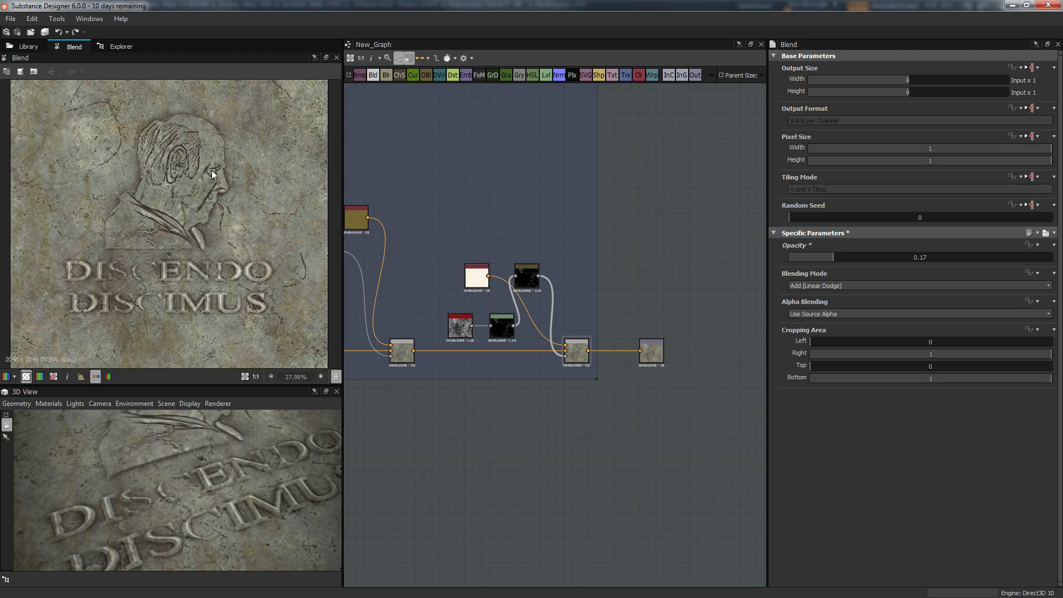
scroll(677, 280, "down", 6)
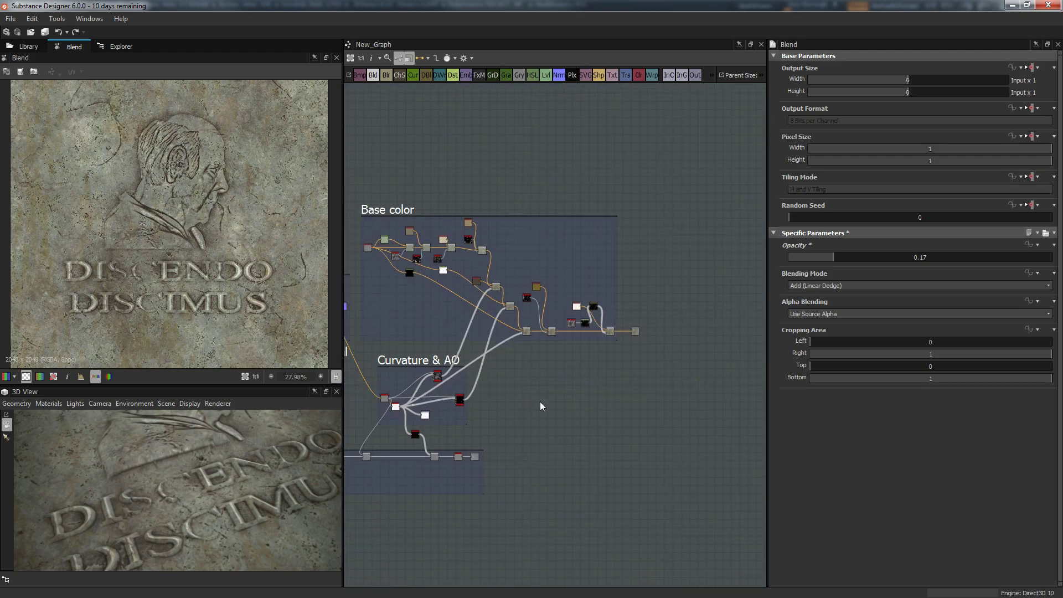
Open the graph of the embossed gold.sbs package and examine the gold relief in the 3D preview
middle_click_drag(572, 380, 672, 297)
scroll(626, 322, "down", 1)
scroll(626, 324, "down", 3)
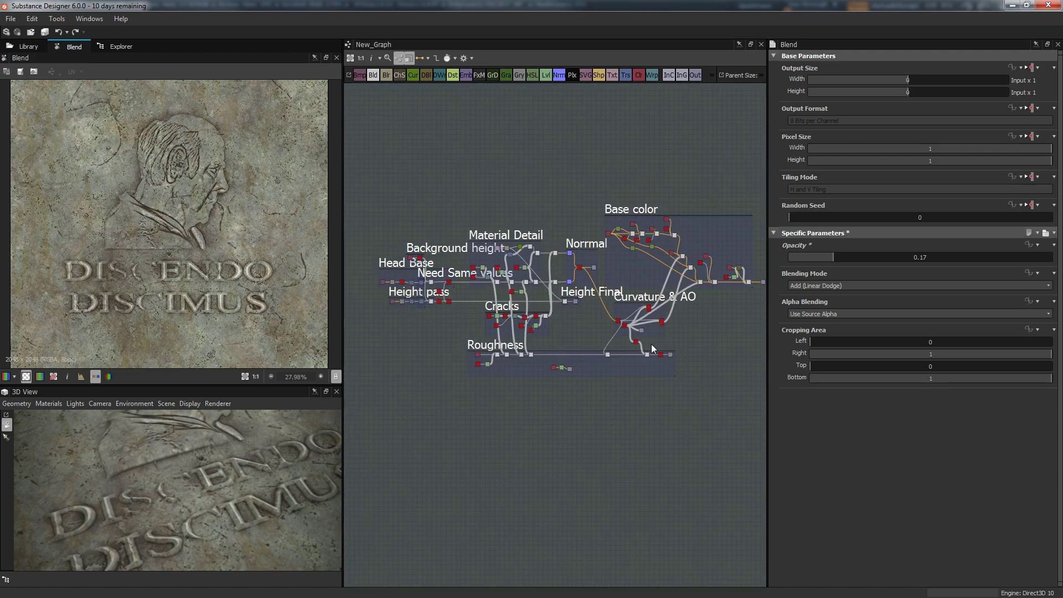
left_click(128, 48)
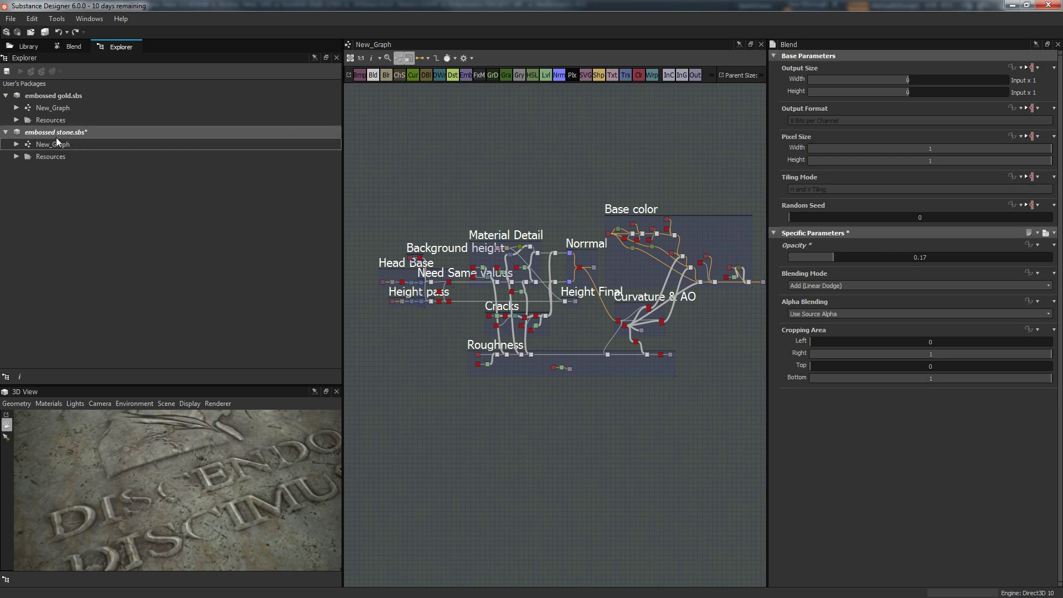
double_click(52, 109)
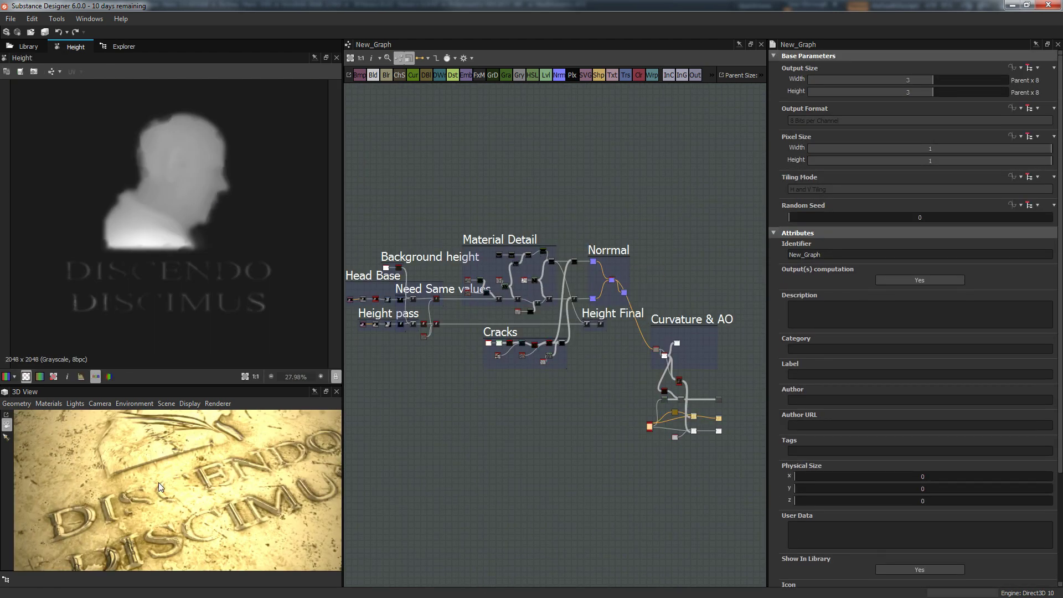
left_click_drag(158, 485, 197, 476)
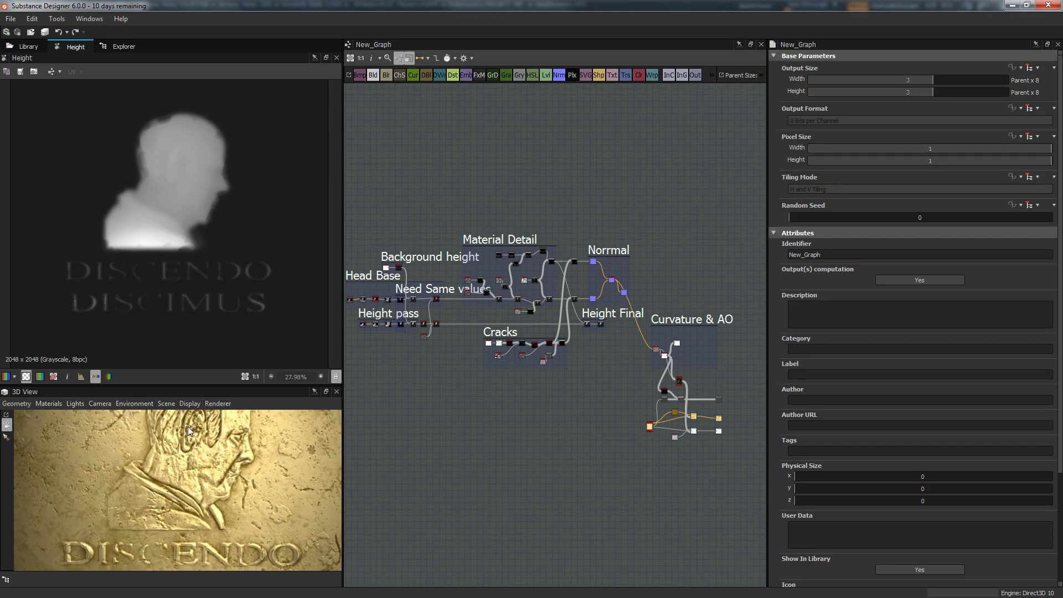
left_click_drag(188, 426, 231, 459)
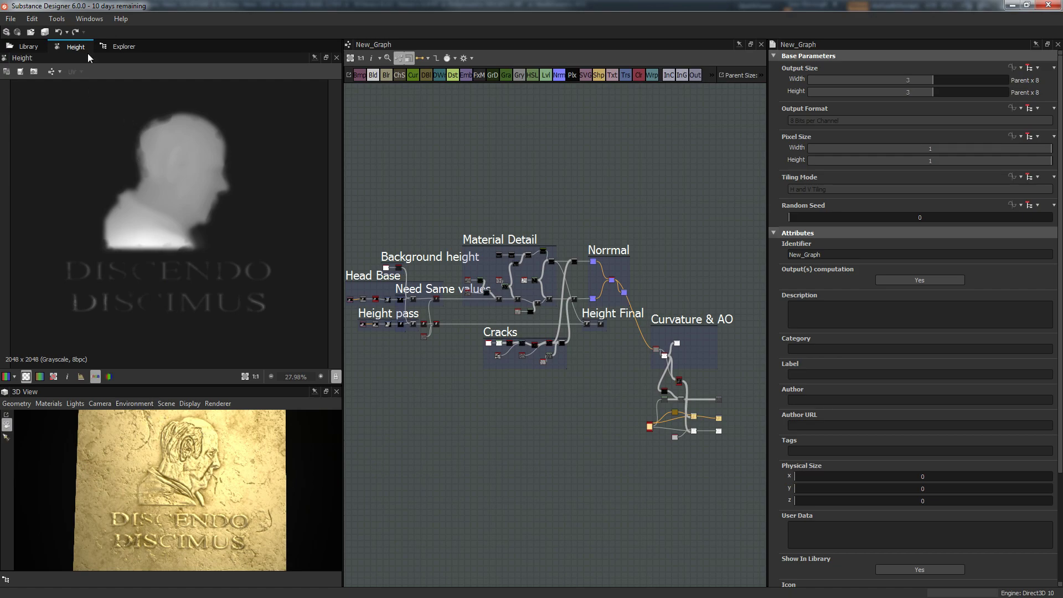
Show the environment maps in the library, make the environment visible in the 3D preview, and examine the gold relief close up
left_click(28, 46)
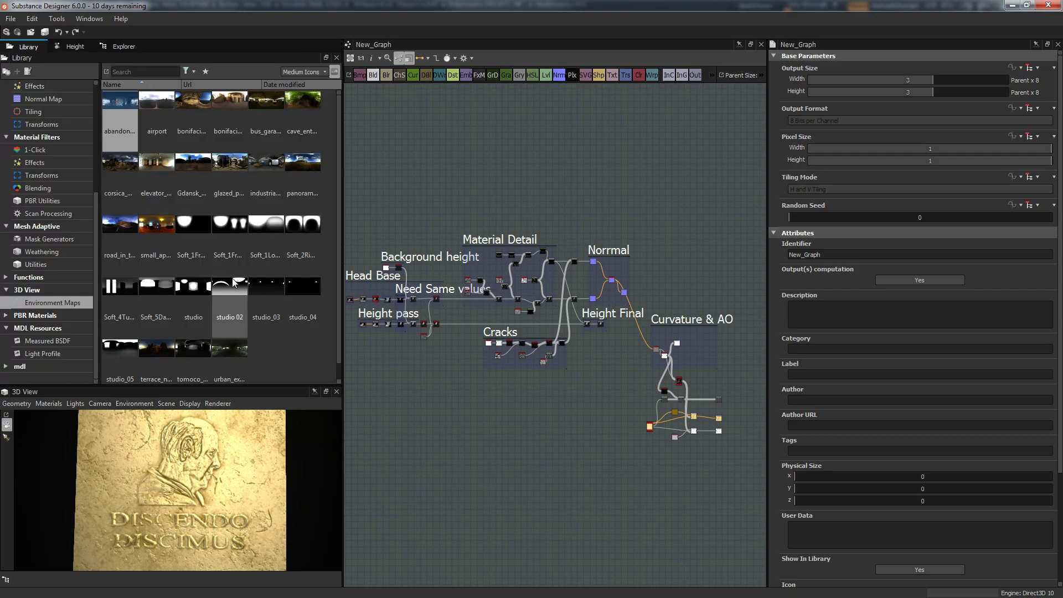
left_click_drag(233, 492, 232, 485)
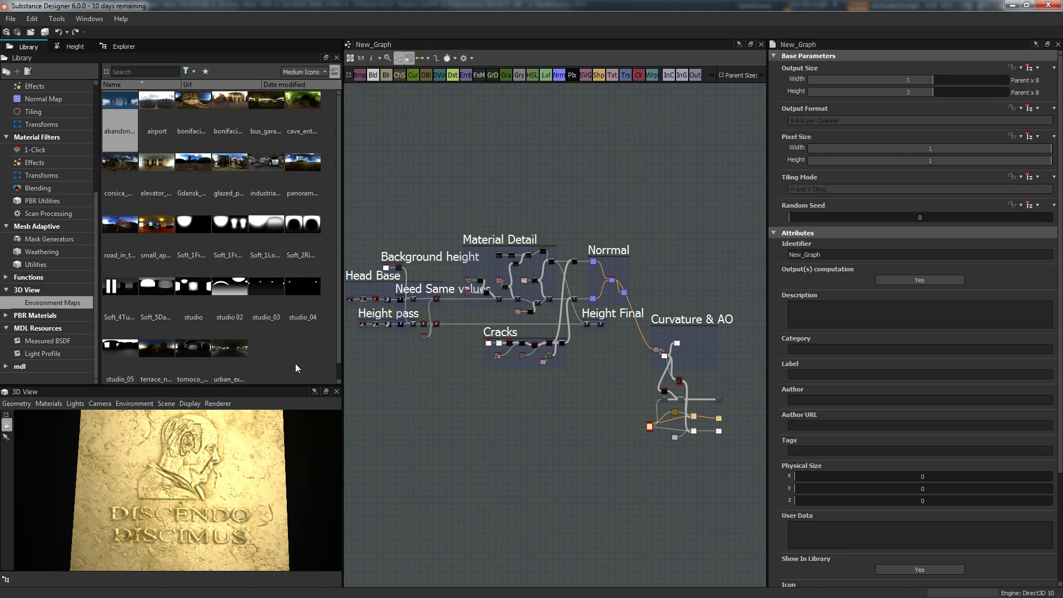
left_click(135, 403)
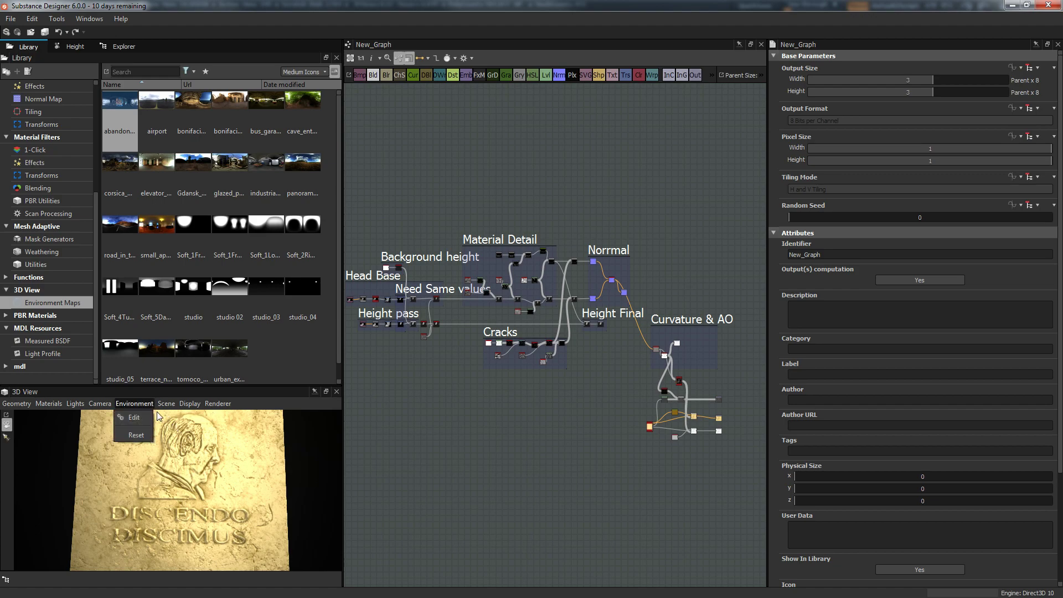
left_click(136, 416)
left_click(902, 89)
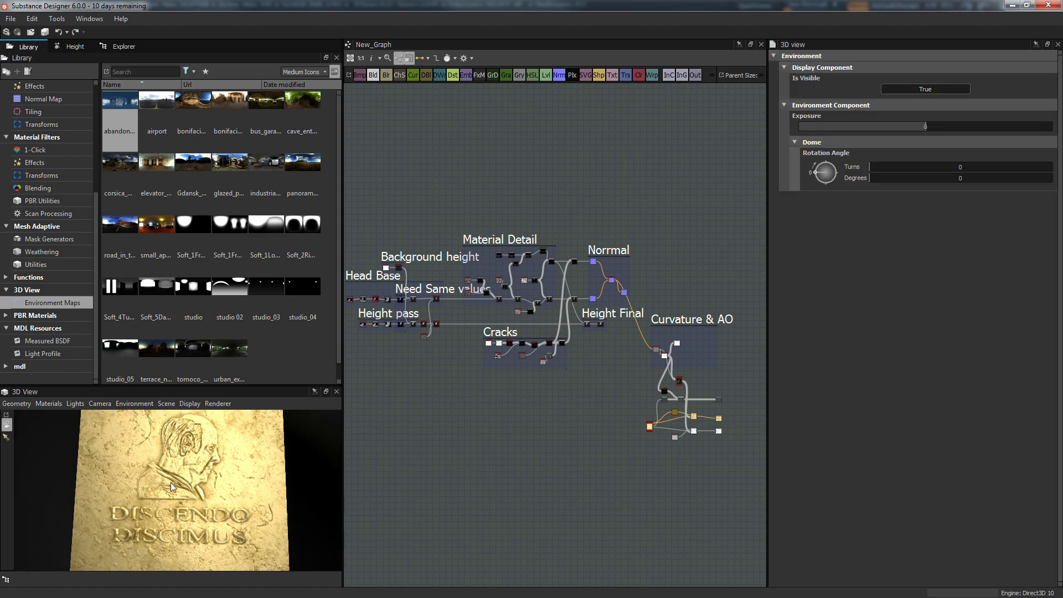
mouse_move(174, 487)
left_mouse_down()
mouse_move(205, 421)
mouse_move(203, 368)
mouse_move(230, 413)
mouse_move(176, 470)
left_mouse_up()
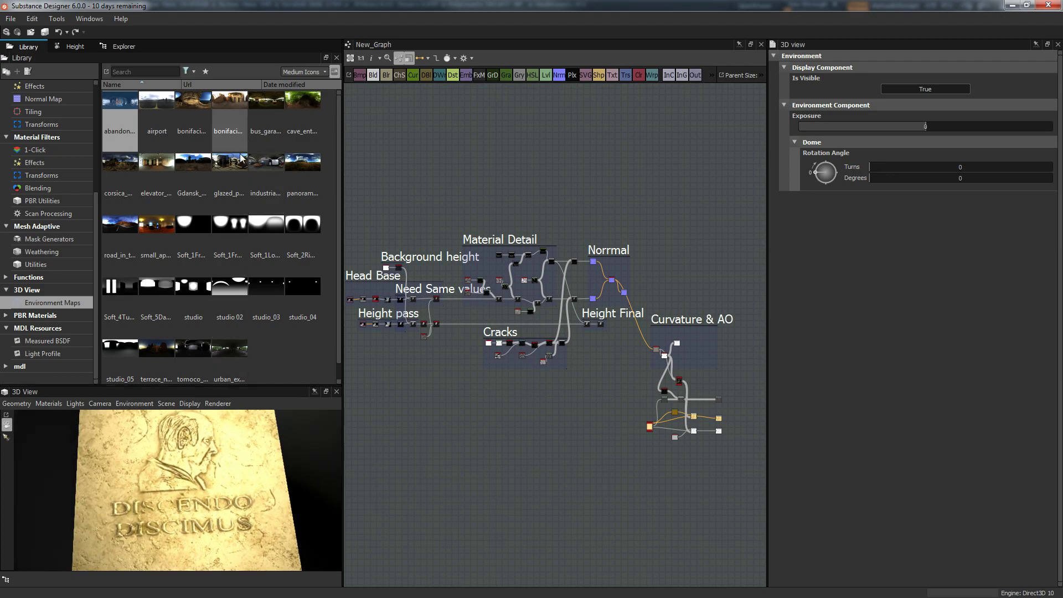
left_click_drag(263, 517, 256, 543)
scroll(282, 456, "up", 3)
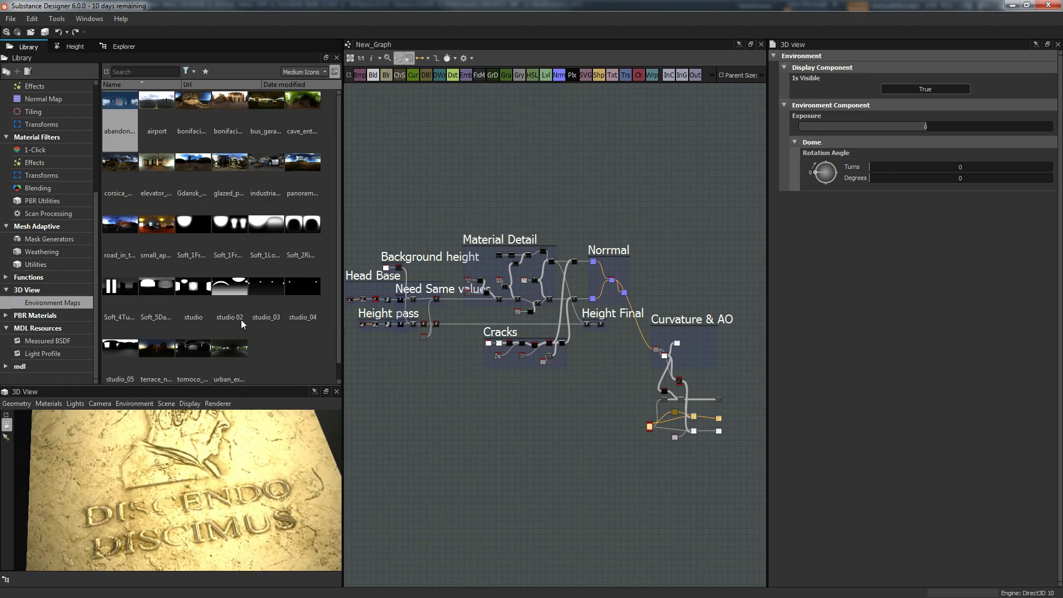
Try the glazed environment map, replace it with the panorama one, rotate the lighting, and examine the gold plaque's reflections
left_click_drag(239, 168, 236, 510)
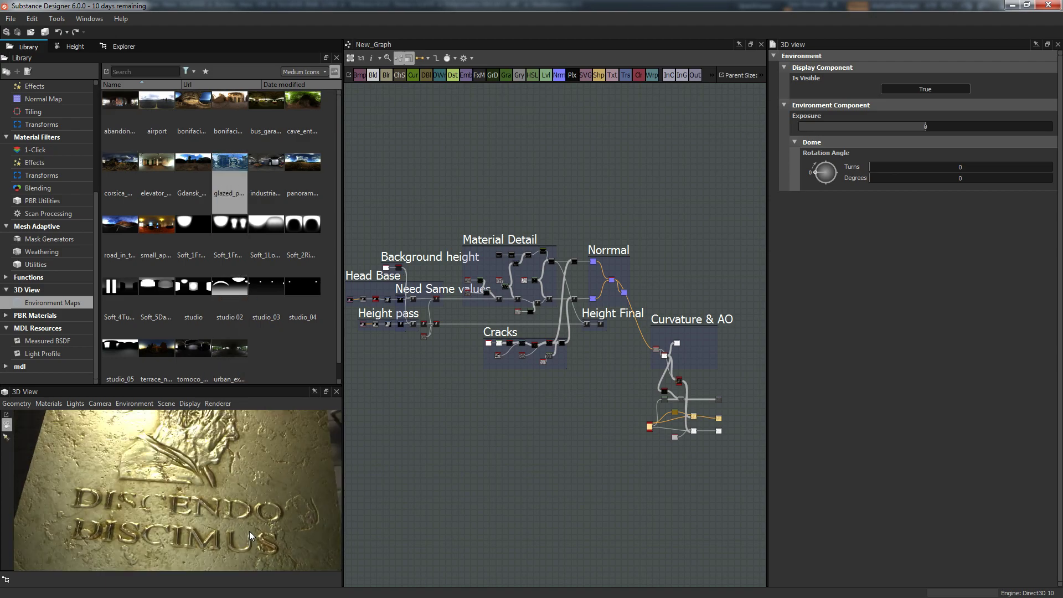
left_click_drag(299, 180, 230, 509)
right_click_drag(238, 506, 202, 502, "ctrl+shift")
left_click_drag(202, 506, 217, 507)
right_click_drag(256, 505, 219, 509, "ctrl+shift")
scroll(219, 509, "down", 4)
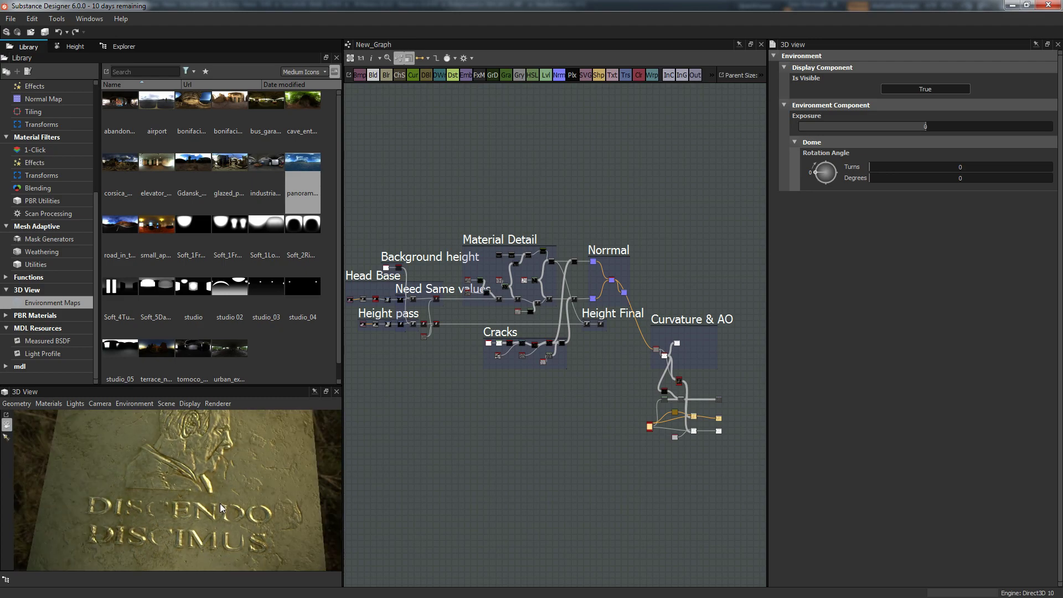
left_click_drag(238, 442, 101, 461)
scroll(283, 457, "up", 3)
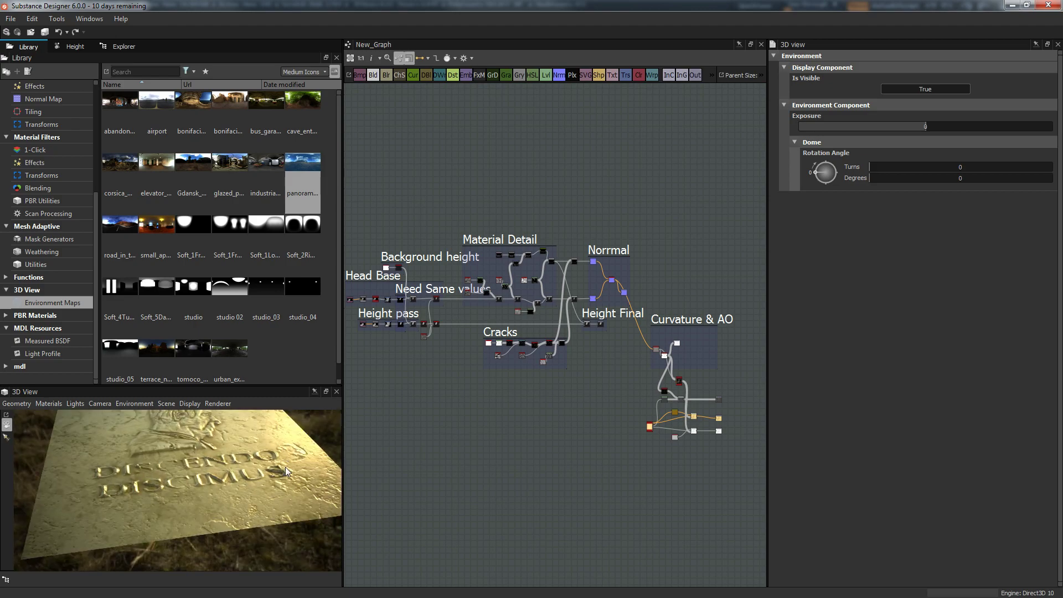
middle_click_drag(279, 472, 289, 506)
scroll(283, 506, "up", 3)
left_click_drag(280, 506, 268, 490)
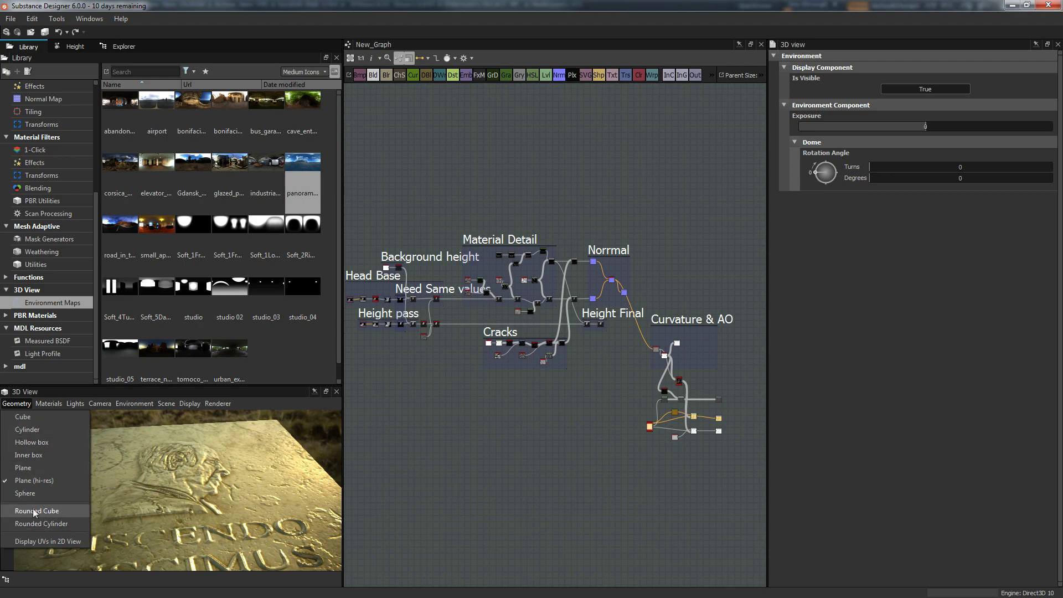
Show the gold material on a rounded cube with a Tessellation Factor of 64, and enlarge the 3D preview
left_click(49, 404)
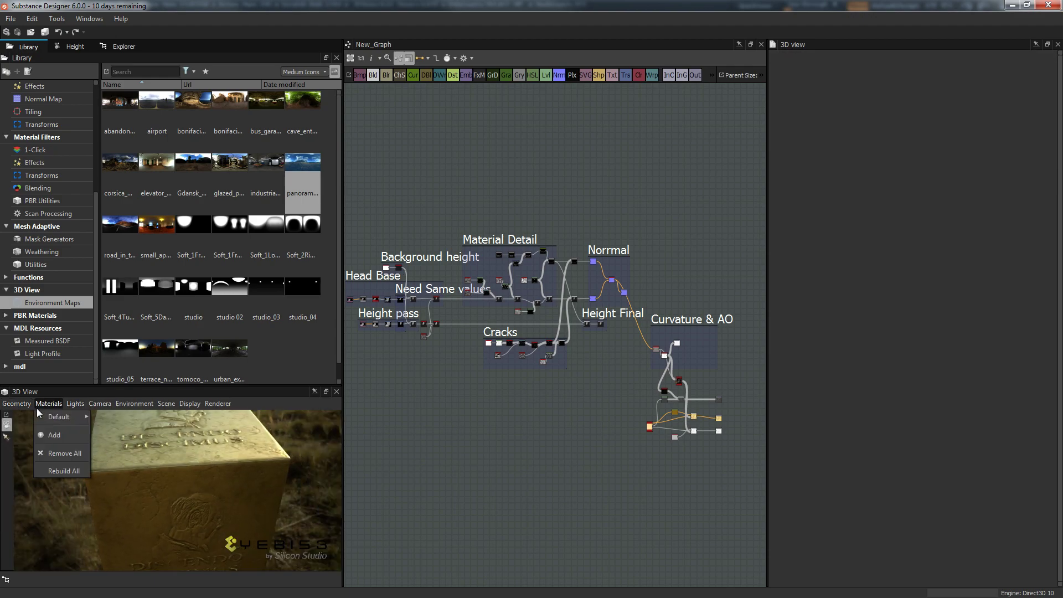
left_click(106, 417)
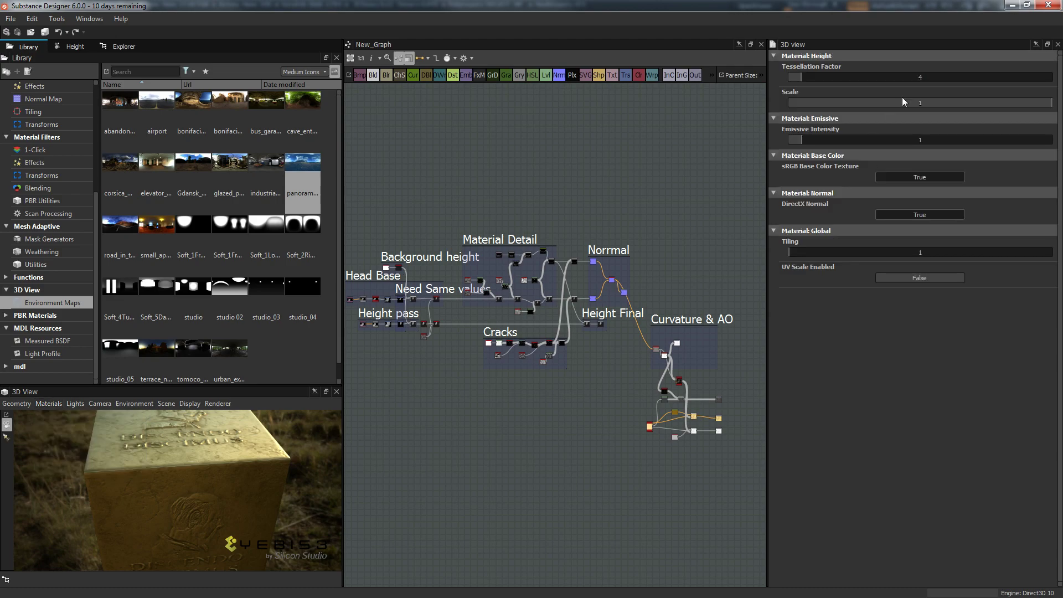
left_click_drag(882, 78, 1053, 78)
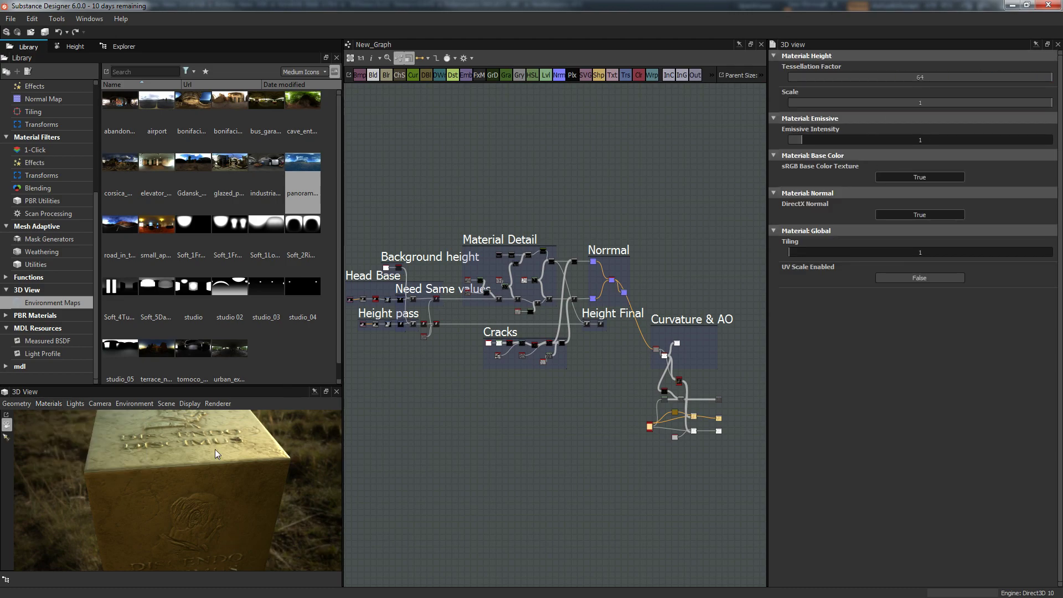
left_click_drag(216, 455, 164, 465)
right_click_drag(182, 489, 161, 497, "ctrl+shift")
left_click_drag(162, 500, 166, 295)
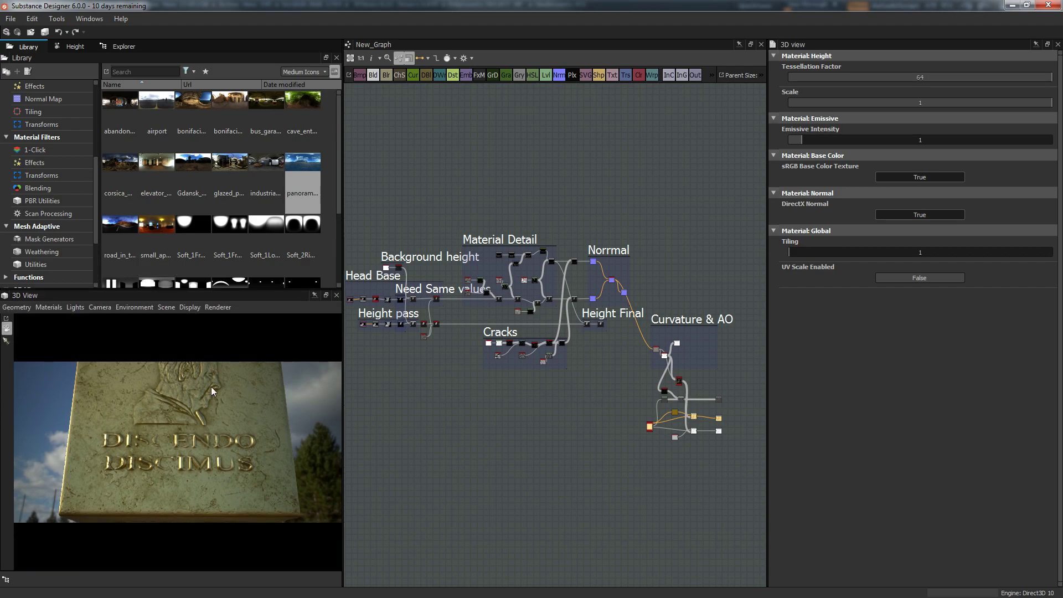
left_click_drag(214, 410, 215, 425)
Hide the environment background in the 3D preview and view the gold cube from its side
left_click(136, 308)
left_click(138, 322)
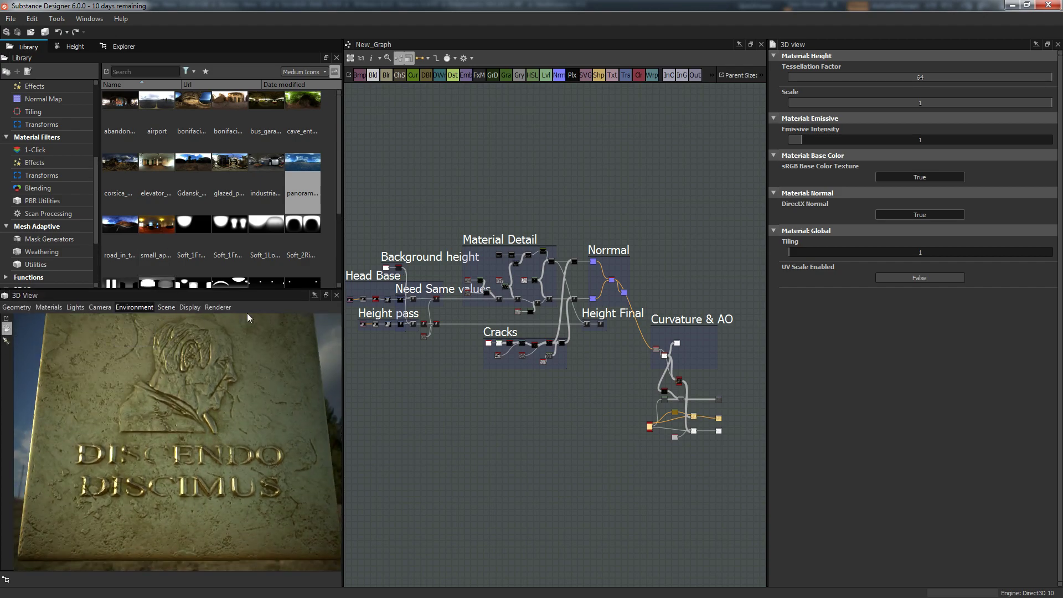
left_click(906, 89)
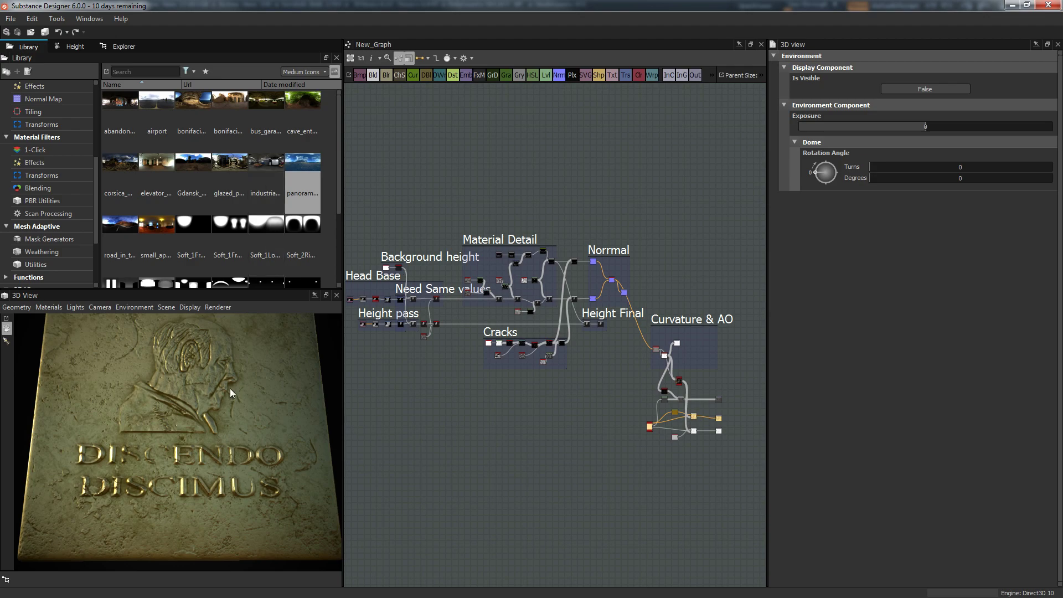
left_click_drag(231, 393, 114, 444)
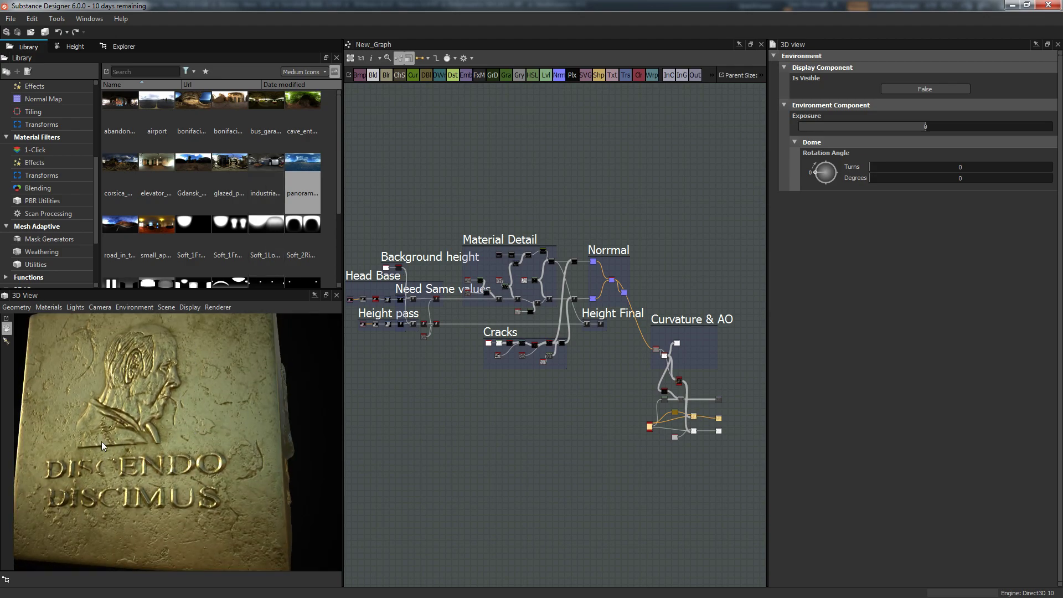
Try a Soft_1Fr environment map, restore the panorama map, and view the whole gold cube
left_click_drag(228, 246, 202, 357)
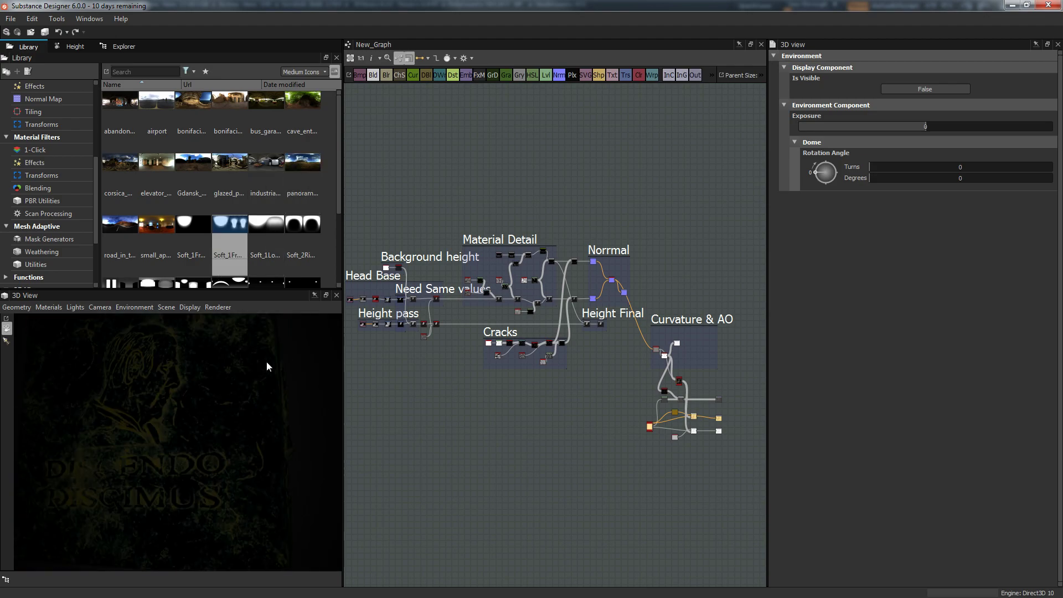
left_click_drag(305, 179, 214, 452)
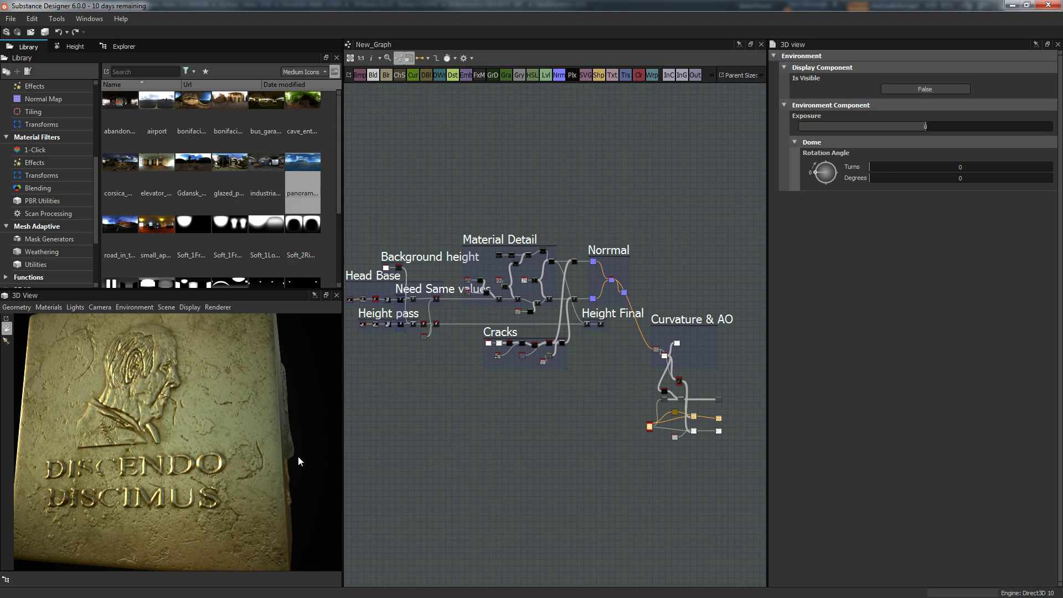
mouse_move(293, 473)
left_mouse_down()
mouse_move(279, 490)
mouse_move(251, 490)
mouse_move(308, 472)
left_mouse_up()
middle_click_drag(503, 444, 519, 469)
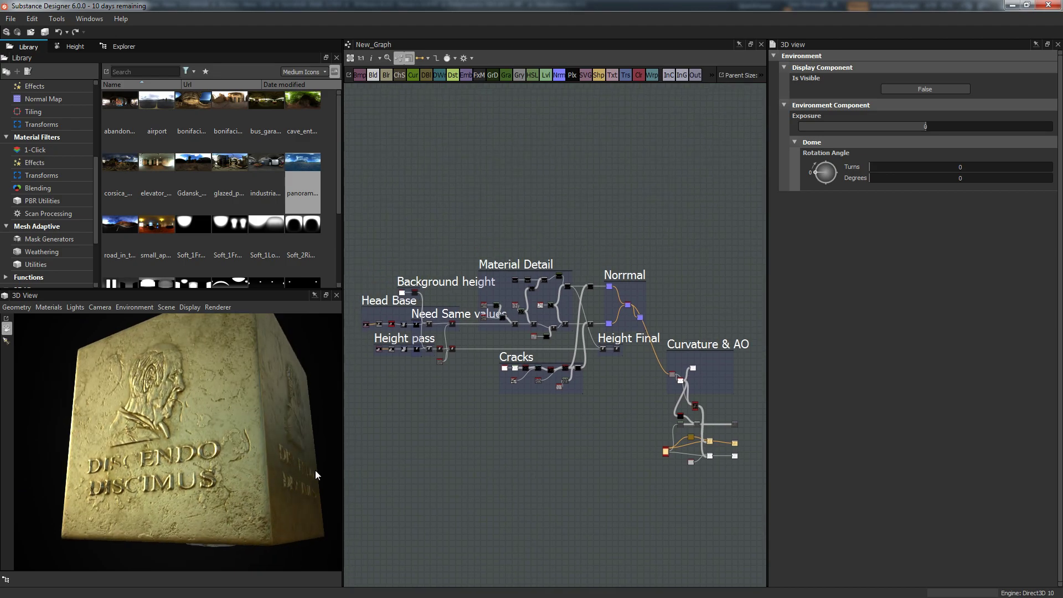
middle_click_drag(219, 464, 224, 468)
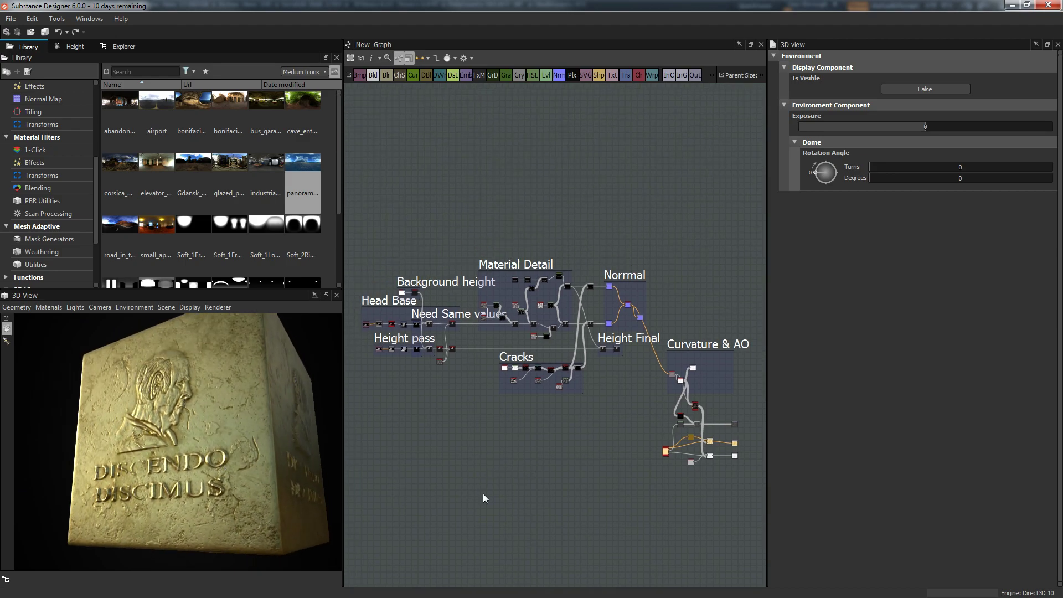
Look over the gold graph, from its frames to the nodes around and below Curvature & AO
middle_click_drag(498, 481, 521, 469)
scroll(521, 469, "up", 3)
middle_click_drag(525, 428, 356, 461)
scroll(356, 462, "down", 3)
middle_click_drag(468, 383, 557, 337)
middle_click_drag(632, 250, 546, 254)
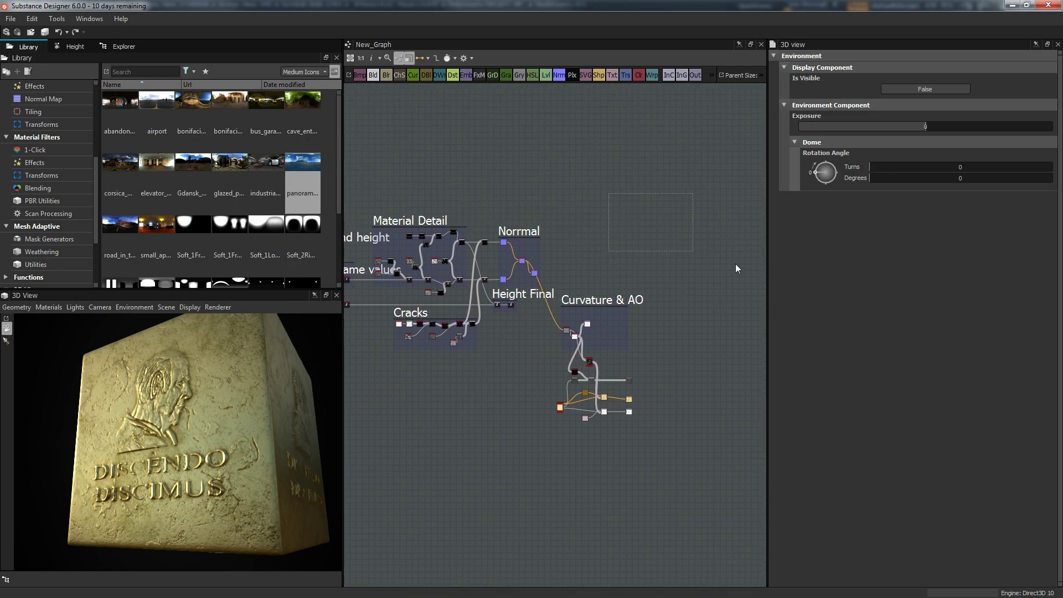
scroll(594, 238, "up", 4)
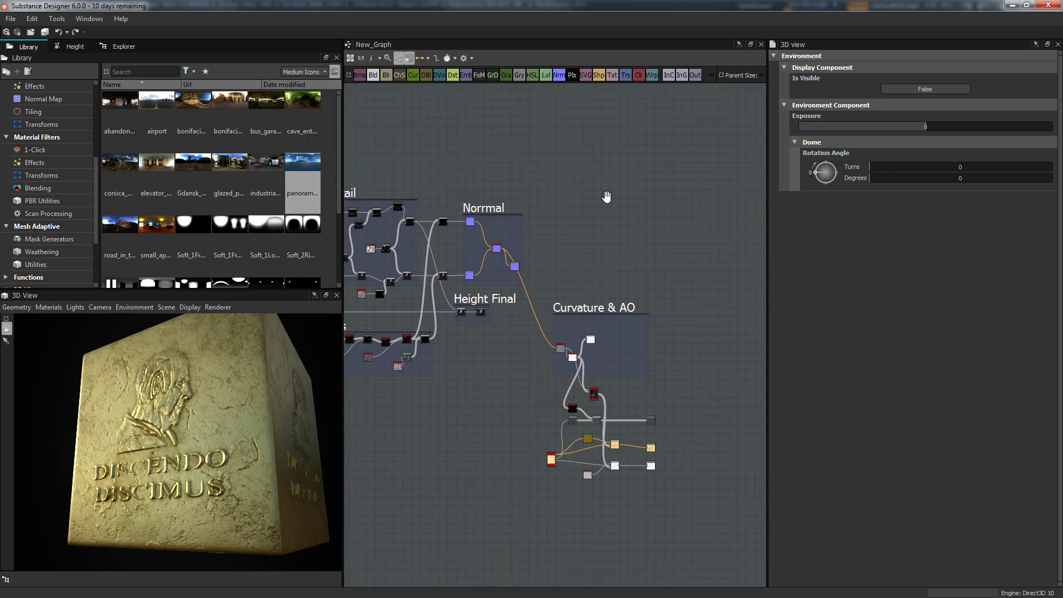
scroll(505, 387, "up", 4)
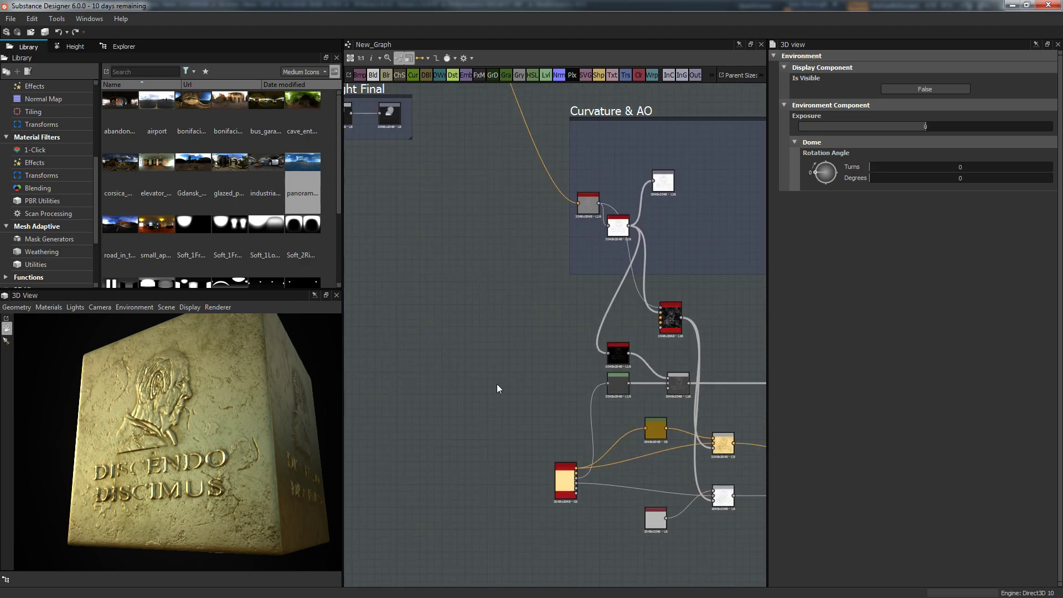
Select the Base Material node below the Curvature & AO frame and display its base color output and parameters
left_click_drag(556, 492, 526, 467)
scroll(554, 339, "up", 4)
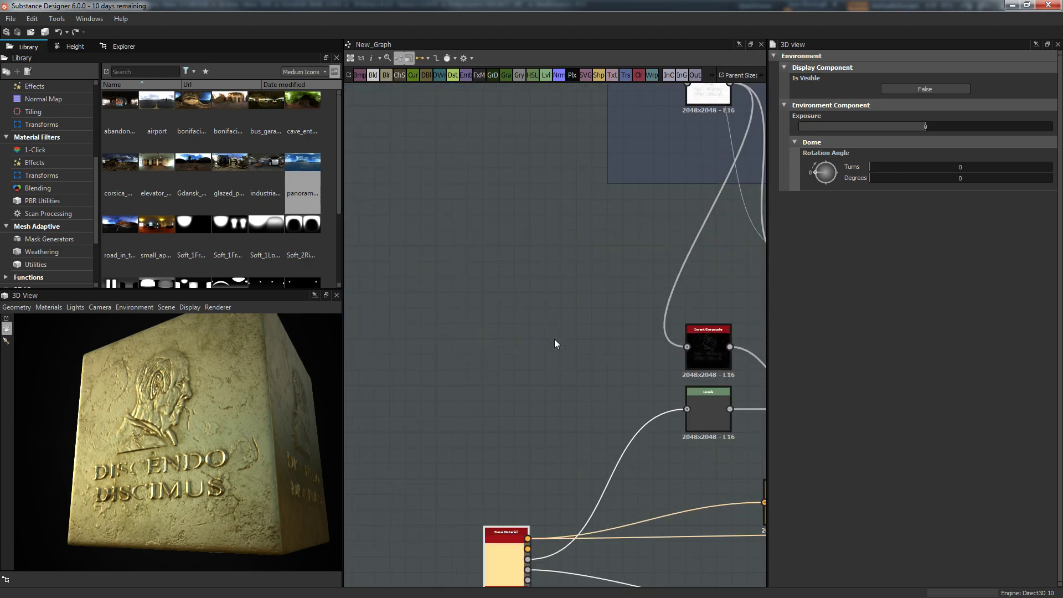
middle_click_drag(551, 472, 547, 274)
scroll(546, 278, "up", 2)
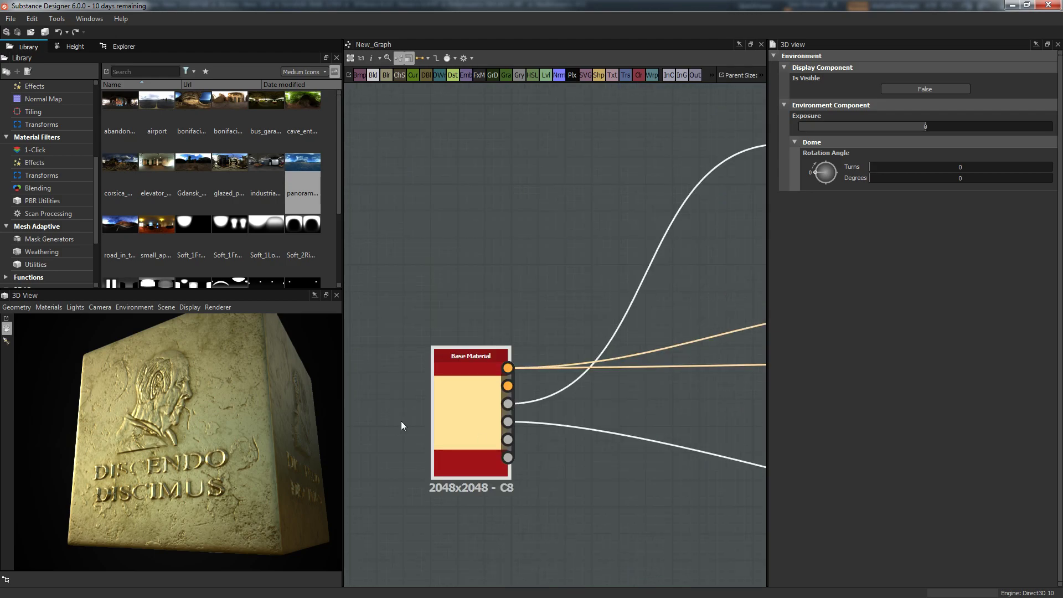
double_click(445, 410)
scroll(228, 109, "down", 3)
scroll(228, 109, "up", 2)
scroll(541, 300, "down", 1)
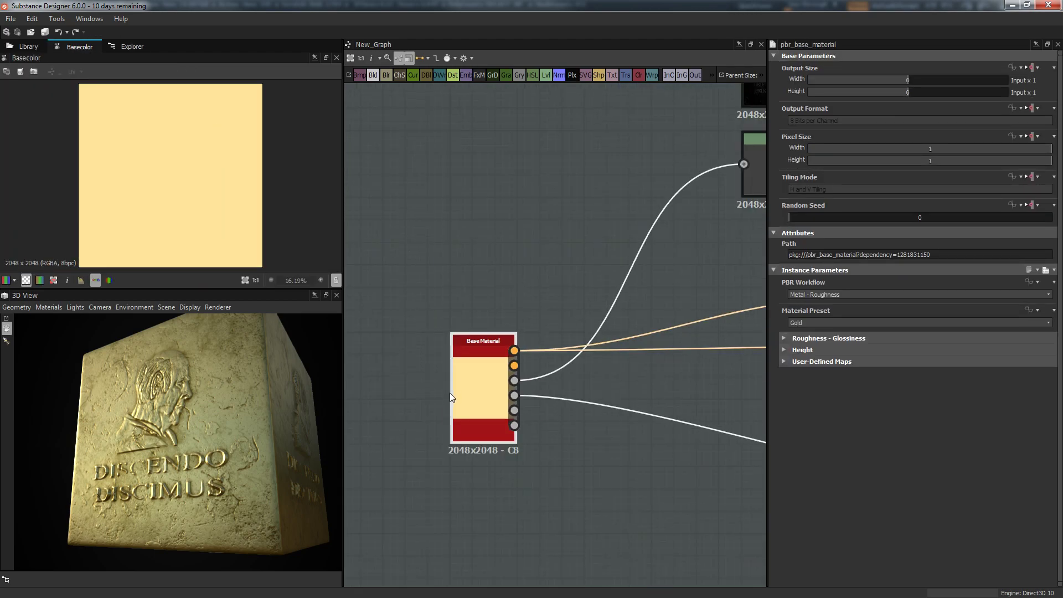
Look through the Base Material node's Material Preset options, keep Gold, and deselect the node
middle_click_drag(545, 262, 494, 273)
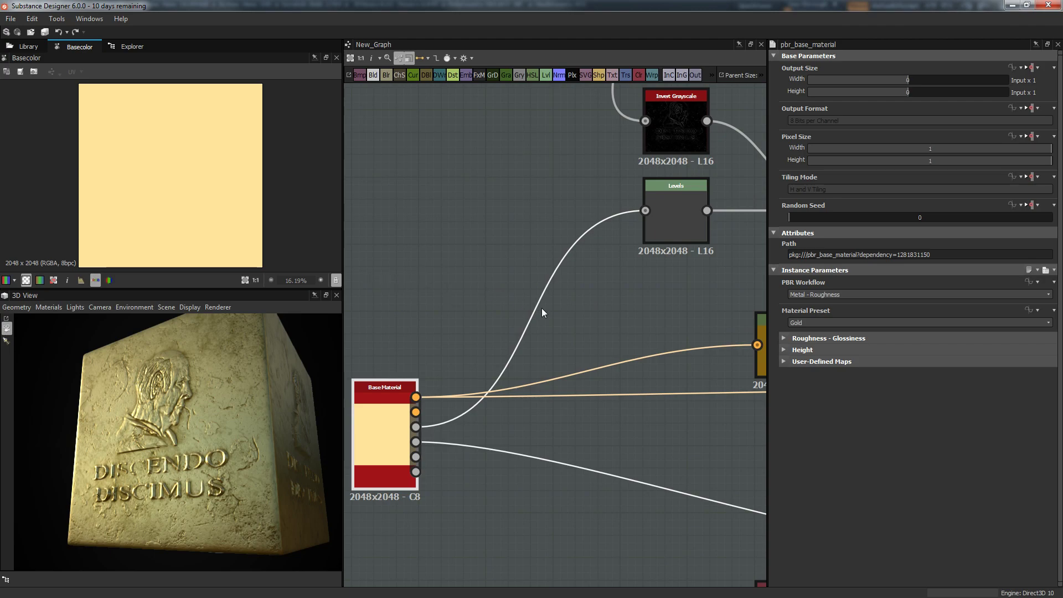
scroll(542, 313, "down", 2)
left_click(858, 324)
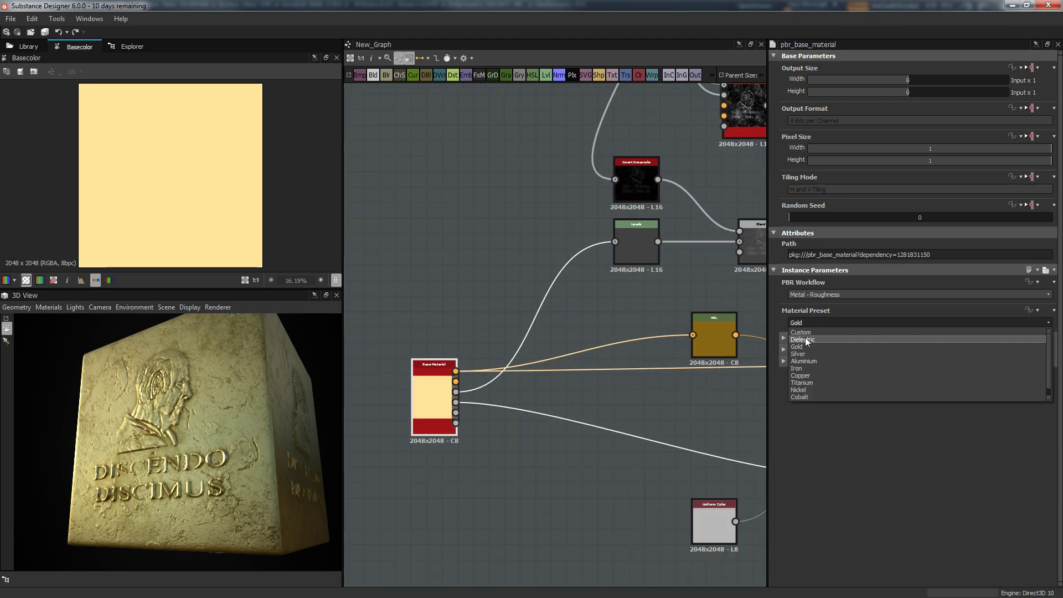
left_click(658, 330)
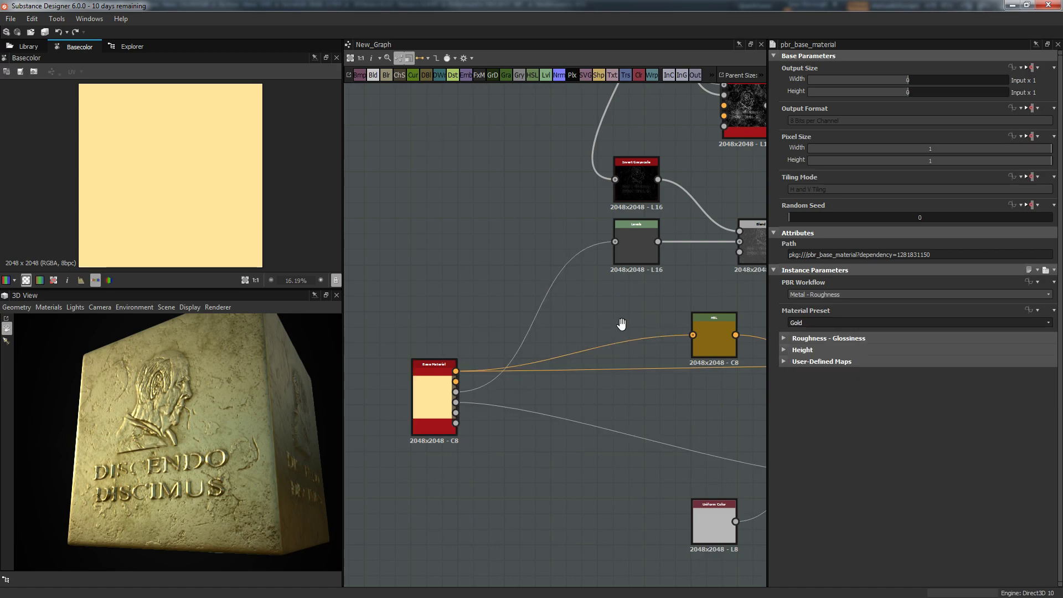
Display the Levels node fed by the Base Material's roughness output and shift it slightly away from its Blend node
middle_click_drag(622, 320, 548, 351)
middle_click_drag(582, 403, 764, 300)
scroll(514, 302, "down", 1)
scroll(539, 304, "up", 2)
middle_click_drag(577, 296, 536, 350)
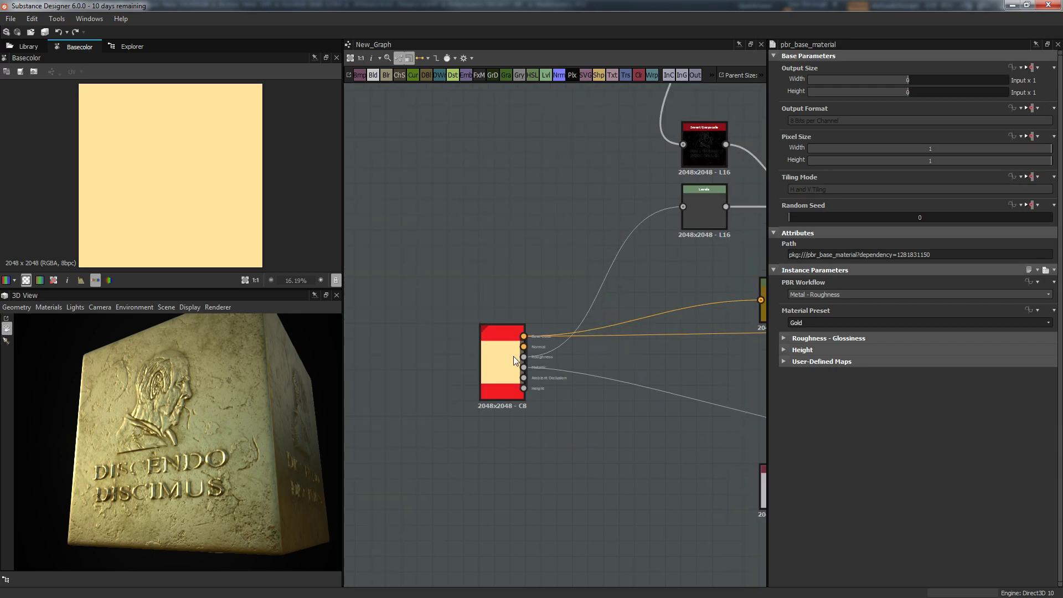
middle_click_drag(636, 237, 556, 313)
double_click(670, 240)
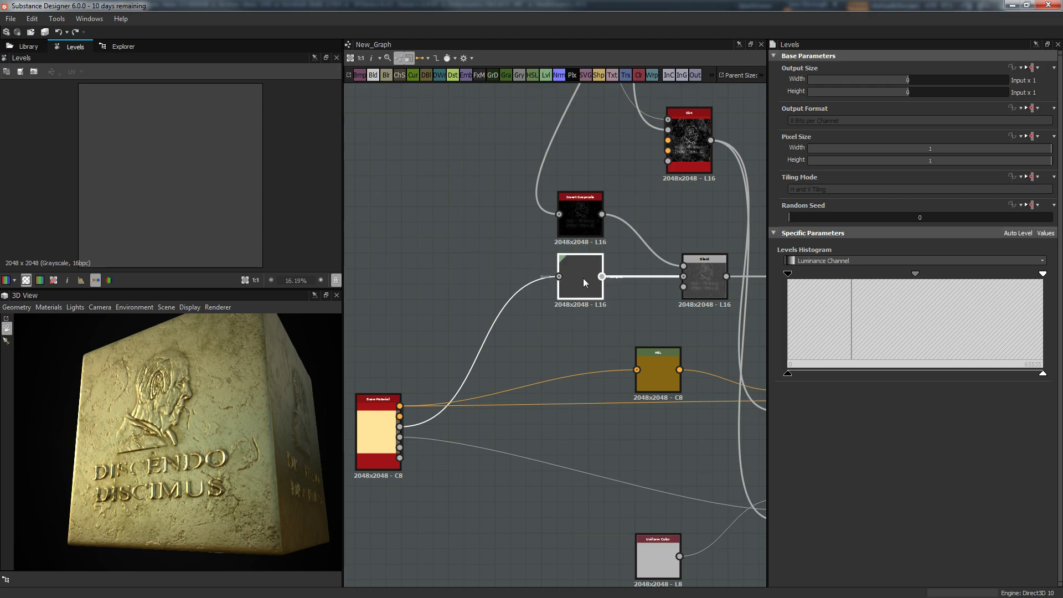
mouse_move(576, 297)
left_mouse_down()
mouse_move(549, 287)
mouse_move(560, 288)
left_mouse_up()
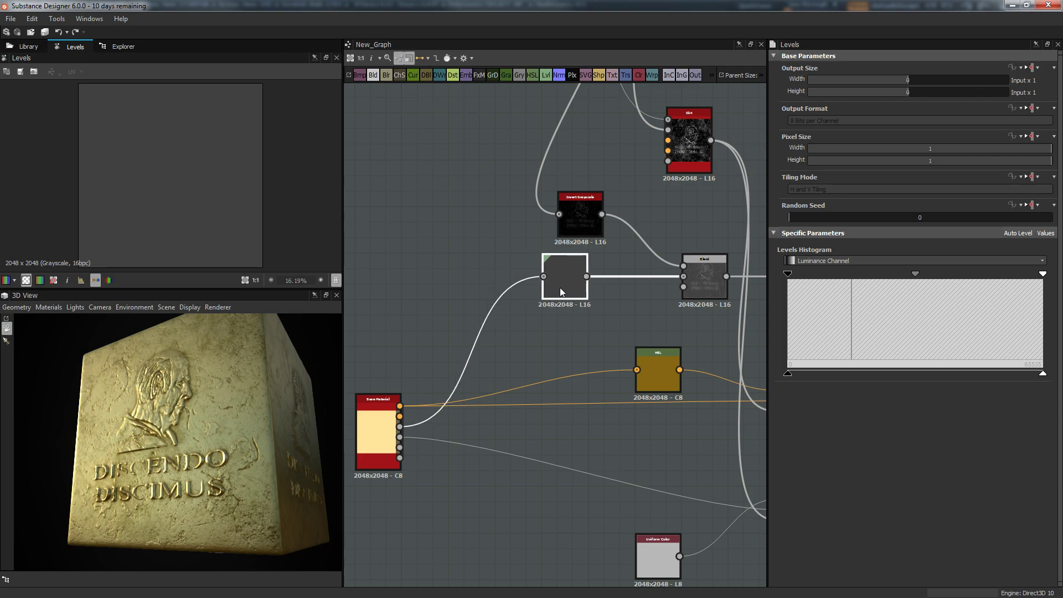
Display the Blend node joining Levels and Invert Grayscale, and trace the Levels input back to the Base Material's roughness output
left_click(699, 292)
scroll(157, 142, "up", 3)
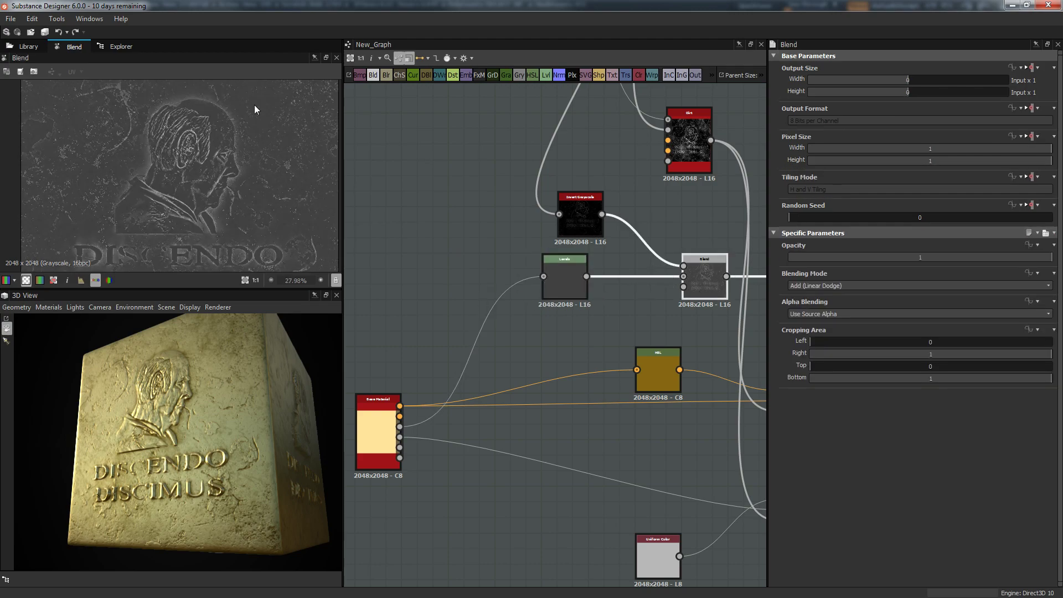
left_click(550, 323)
middle_click_drag(575, 289, 527, 301)
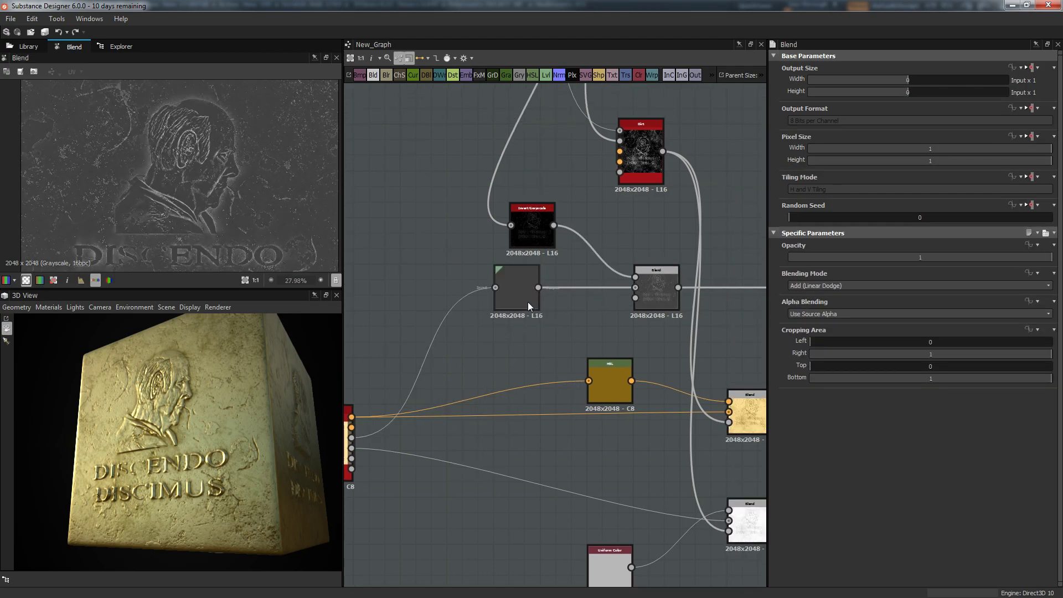
left_click(526, 301)
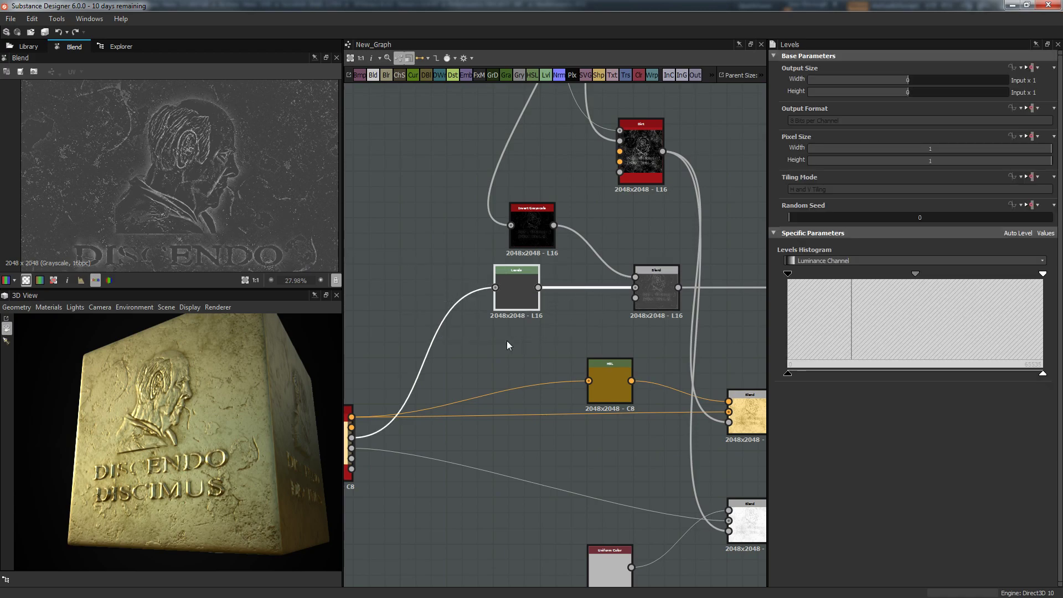
middle_click_drag(354, 441, 420, 416)
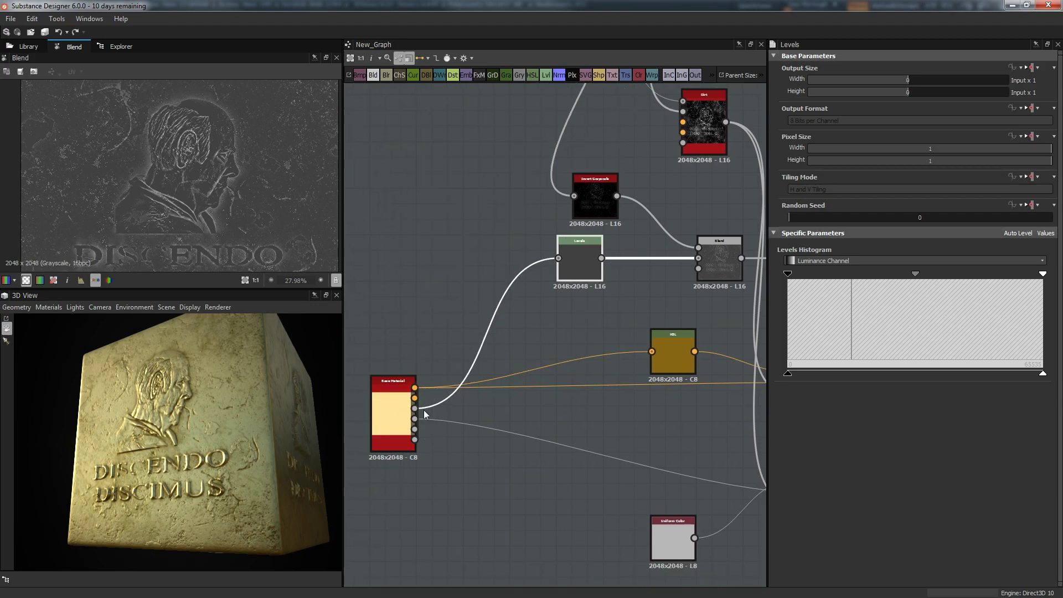
middle_click_drag(635, 328, 631, 329)
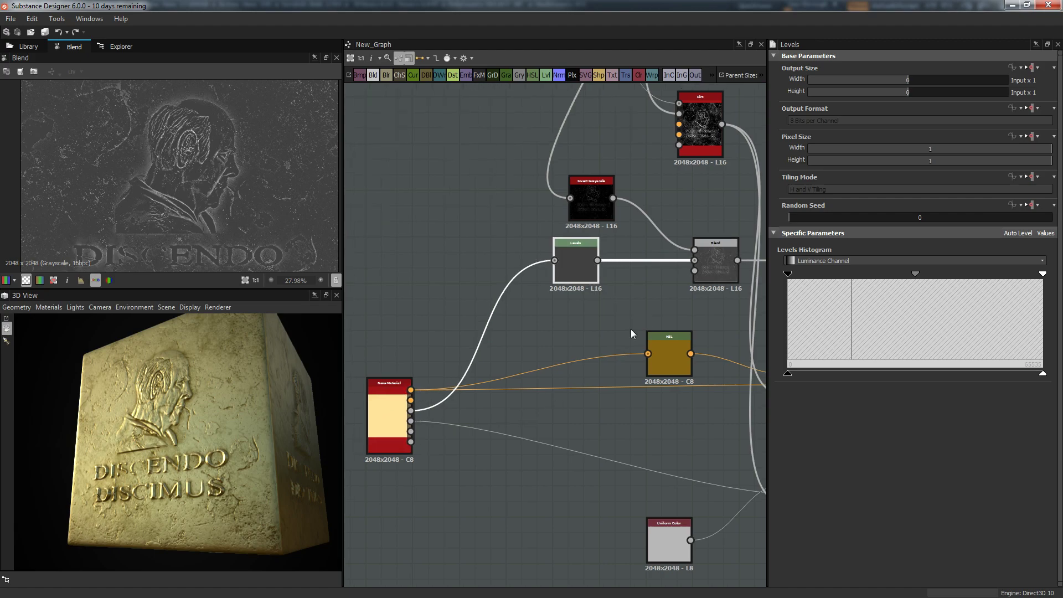
left_click(716, 275)
middle_click_drag(686, 296, 577, 299)
scroll(576, 299, "up", 1)
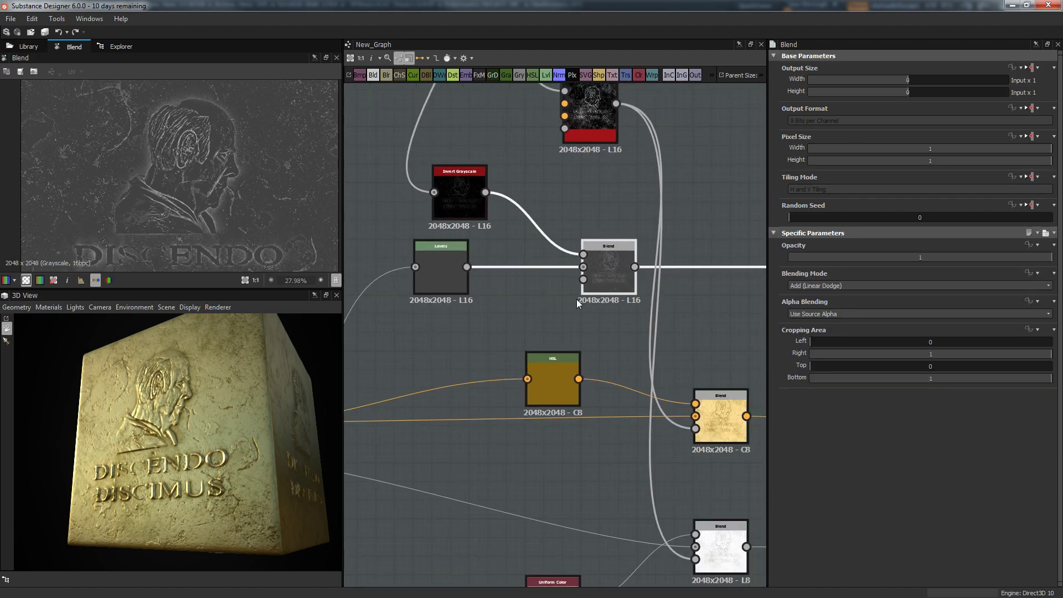
Move the ambient occlusion node lower within its frame and display the Invert Grayscale node's output
scroll(540, 209, "down", 3)
mouse_move(538, 104)
middle_mouse_down()
mouse_move(543, 231)
mouse_move(555, 244)
middle_mouse_up()
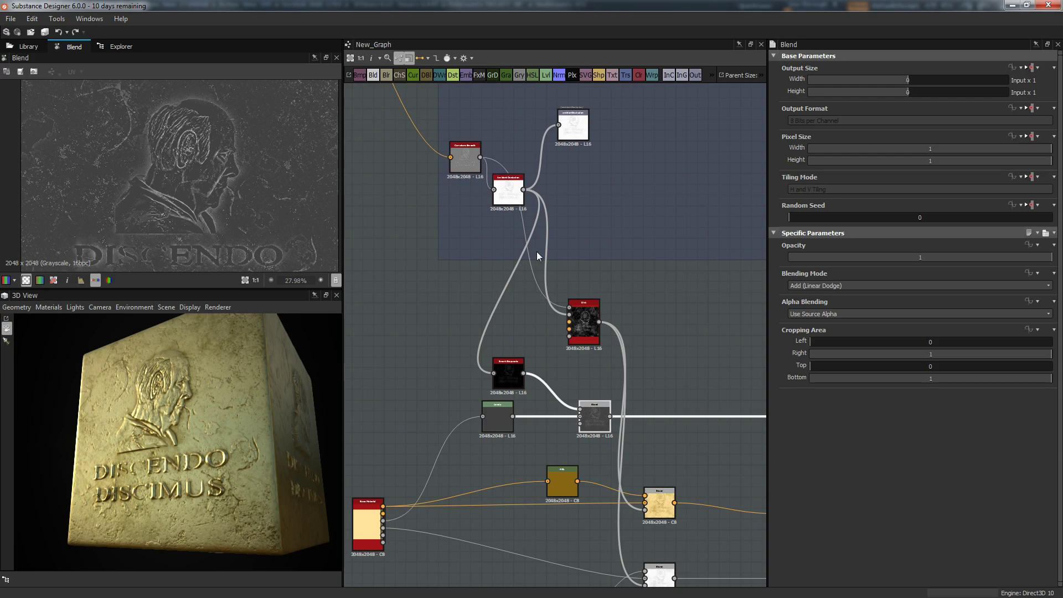
left_click_drag(514, 203, 480, 242)
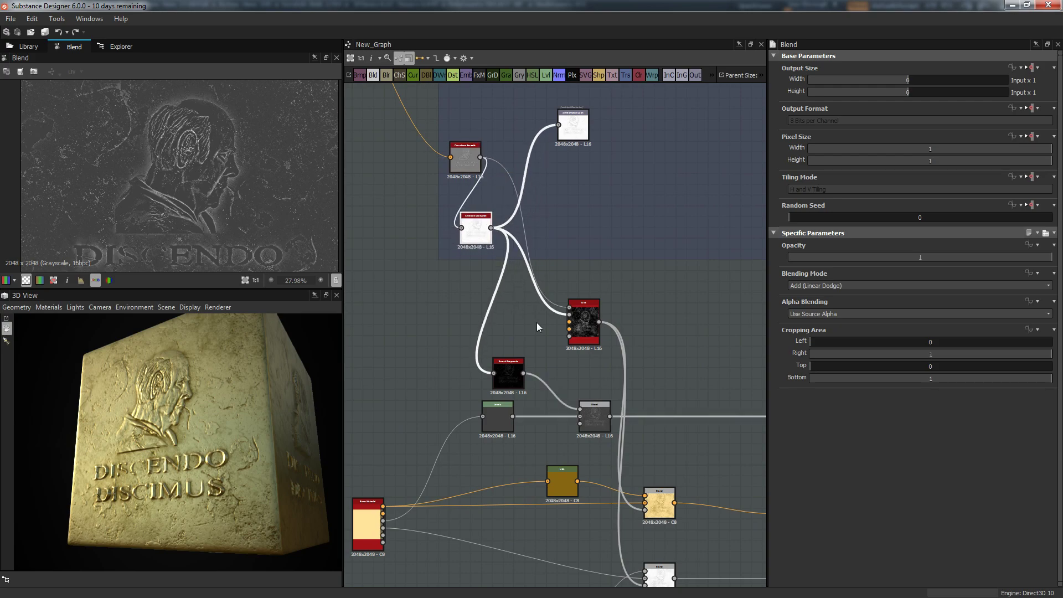
middle_click_drag(513, 412, 526, 325)
scroll(527, 325, "up", 2)
double_click(513, 262)
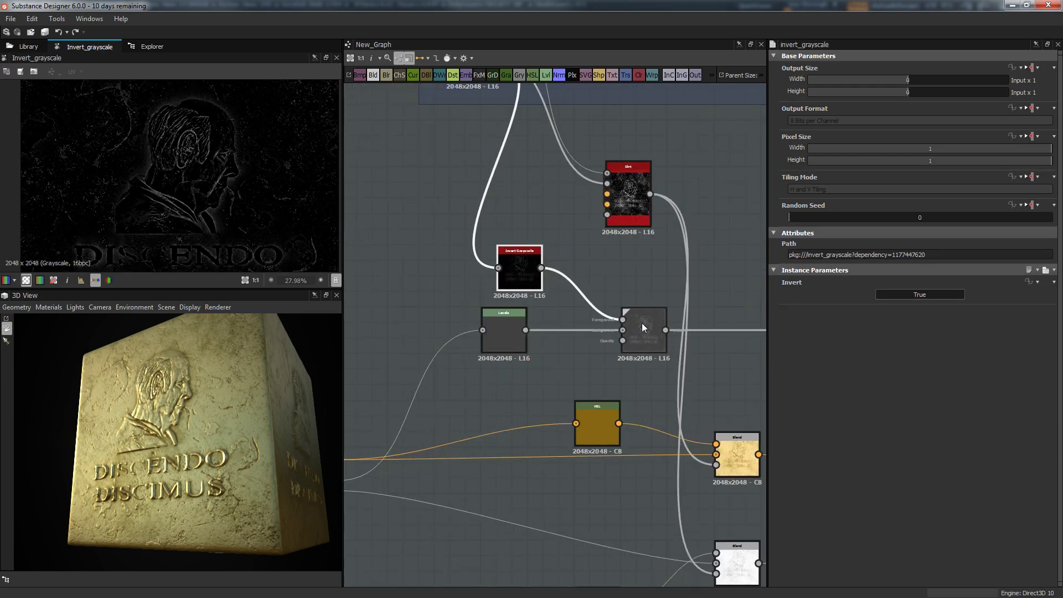
Display the roughness Blend result, inspect the portrait up close, and compare it with the gold surface on the cube
left_click(643, 327)
scroll(220, 164, "up", 1)
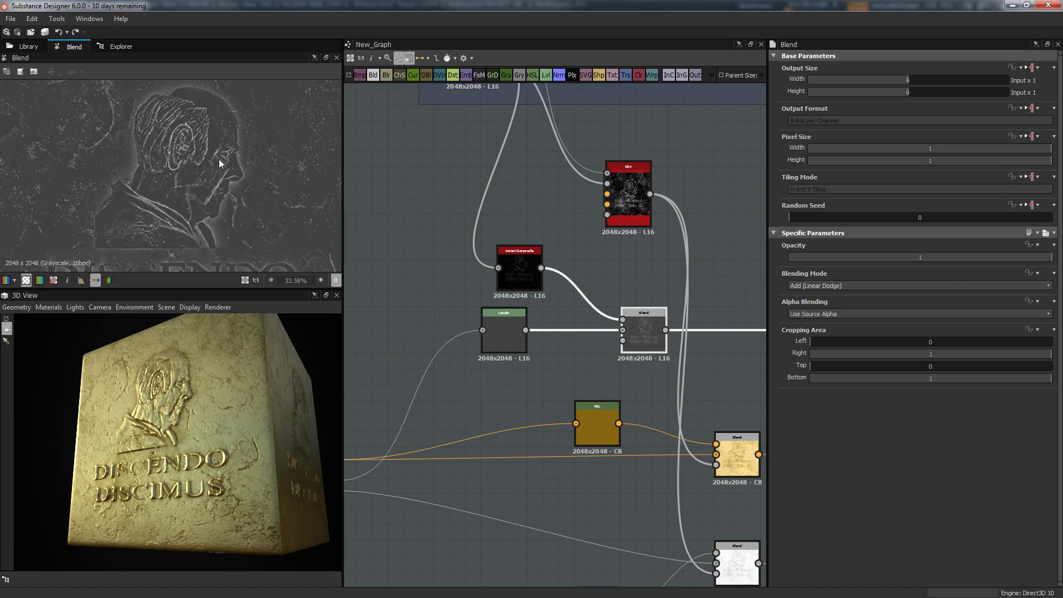
scroll(220, 158, "up", 2)
scroll(249, 120, "down", 2)
scroll(244, 145, "down", 1)
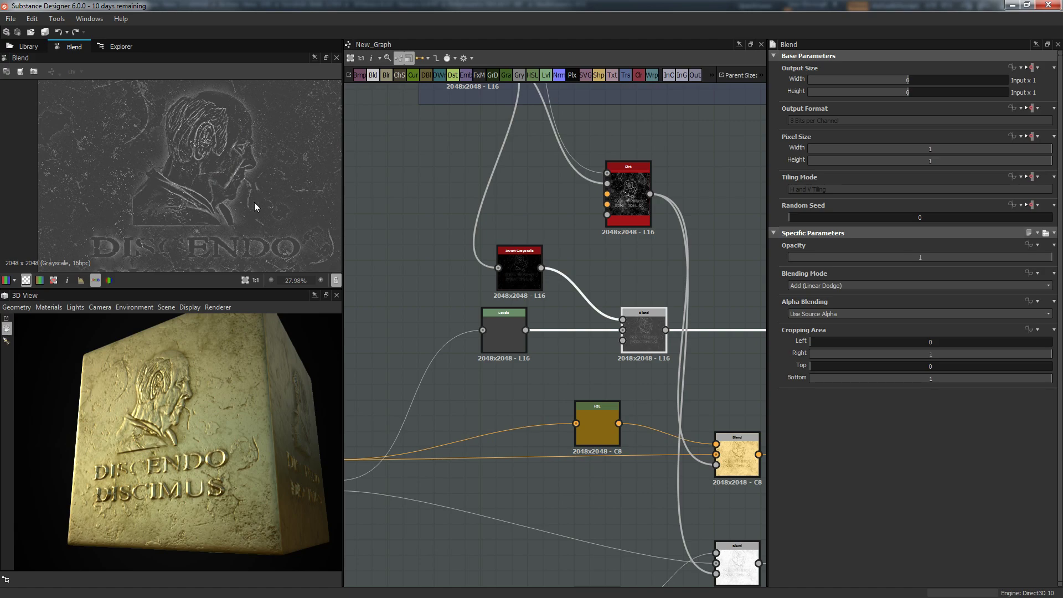
mouse_move(207, 377)
left_mouse_down()
mouse_move(213, 389)
mouse_move(212, 374)
left_mouse_up()
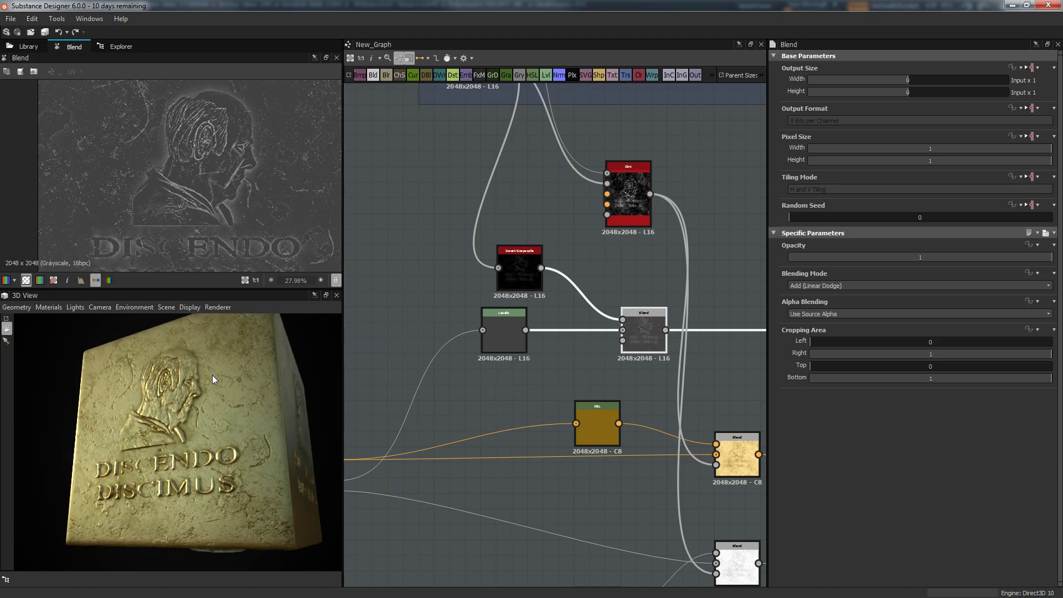
right_click_drag(212, 375, 211, 397)
left_click_drag(211, 398, 207, 397)
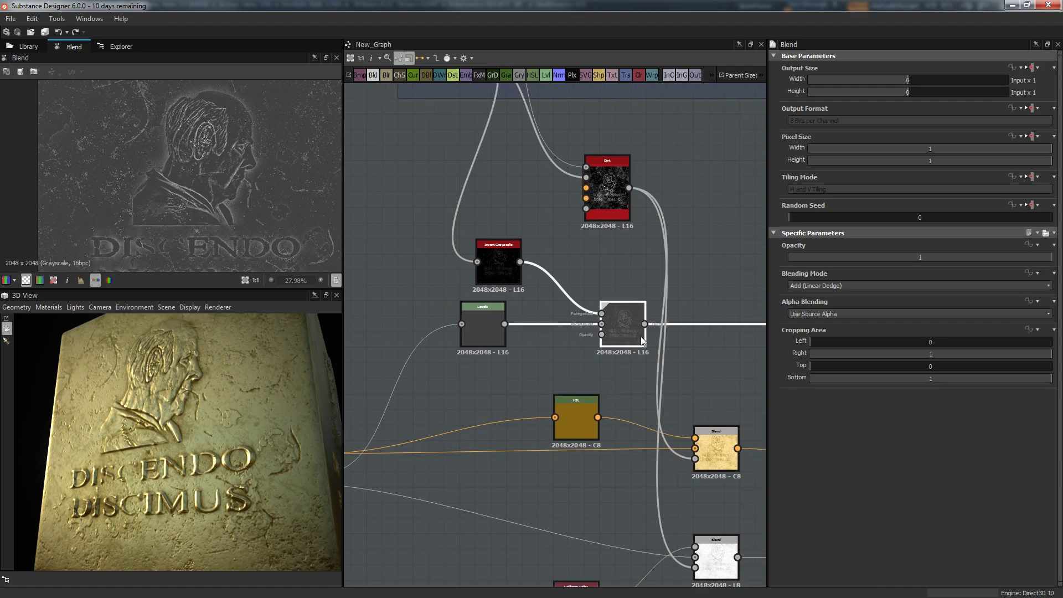
Display the Dirt node's output and parameters, and move the roughness output node closer to its Blend node
scroll(636, 332, "up", 2)
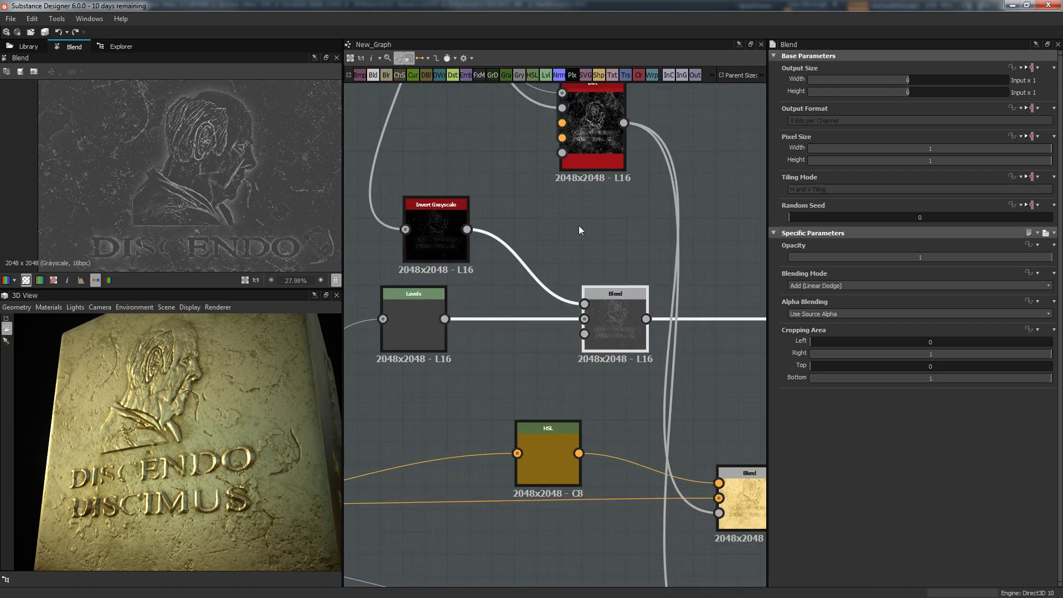
scroll(579, 231, "down", 4)
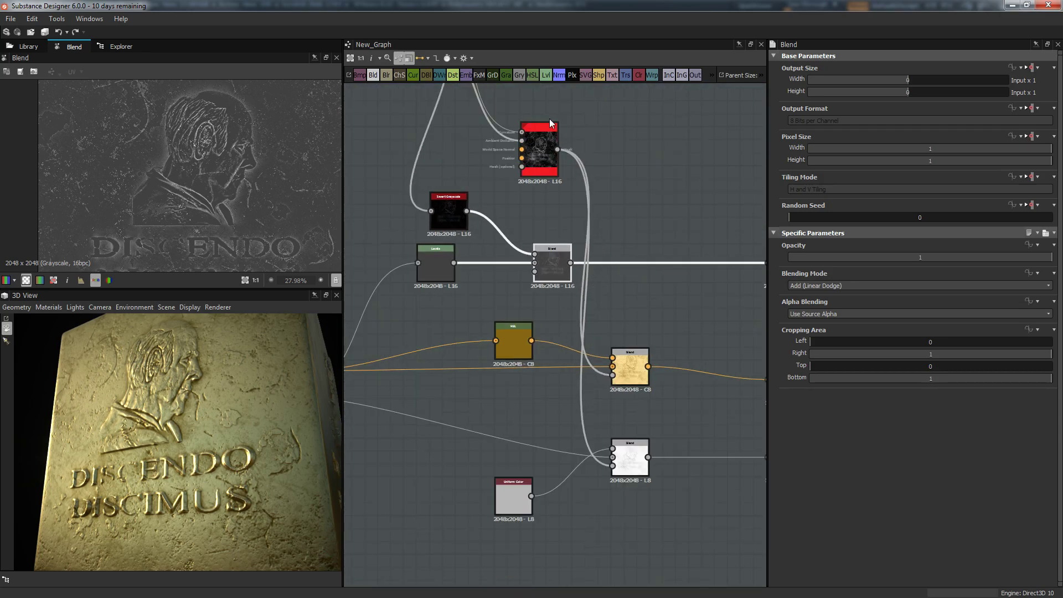
left_click(551, 123)
middle_click_drag(644, 248, 456, 250)
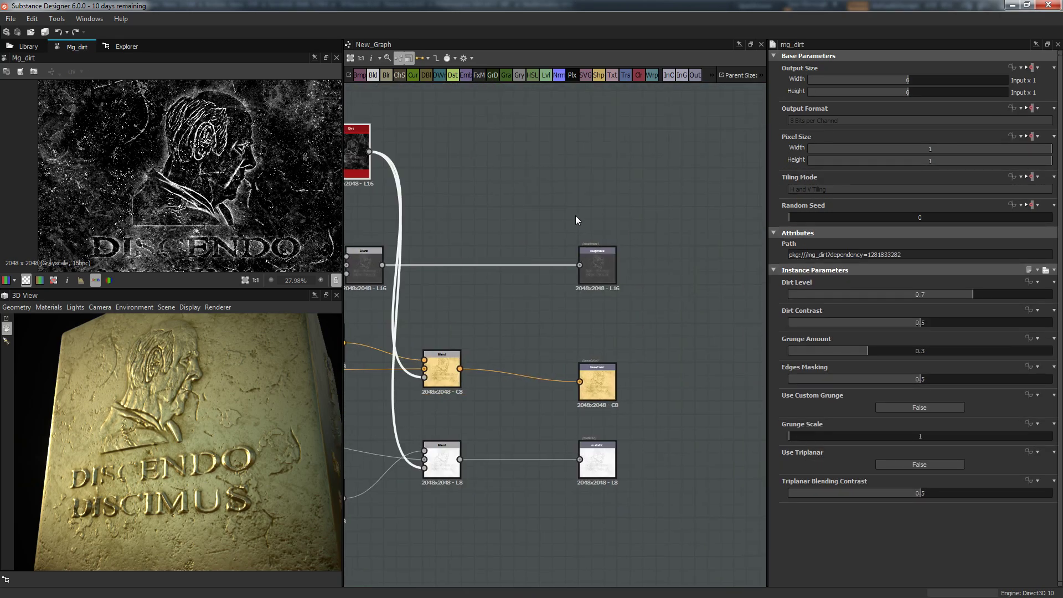
left_click_drag(605, 267, 483, 270)
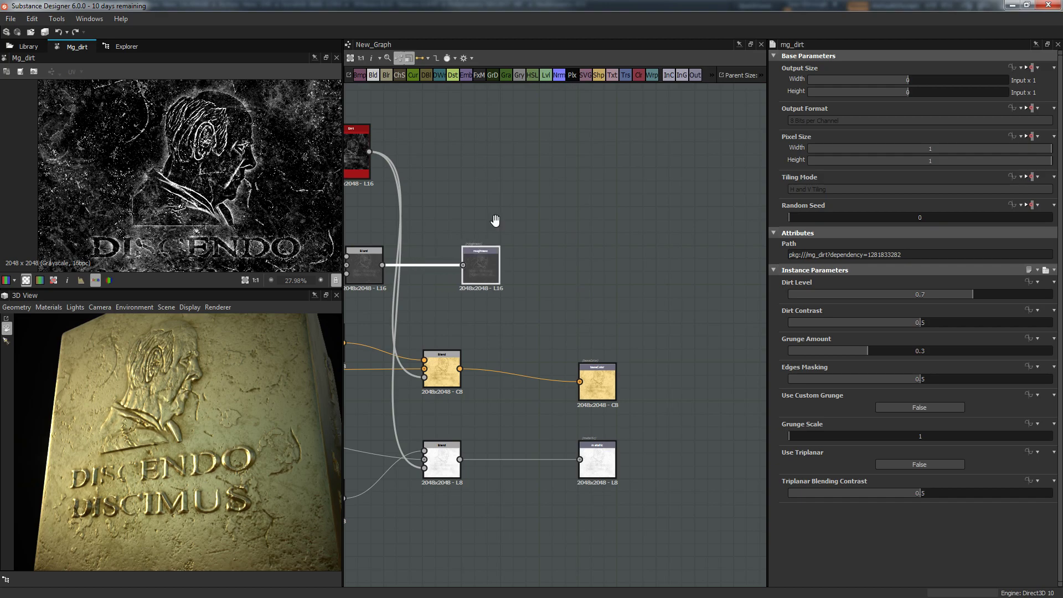
middle_click_drag(496, 220, 578, 203)
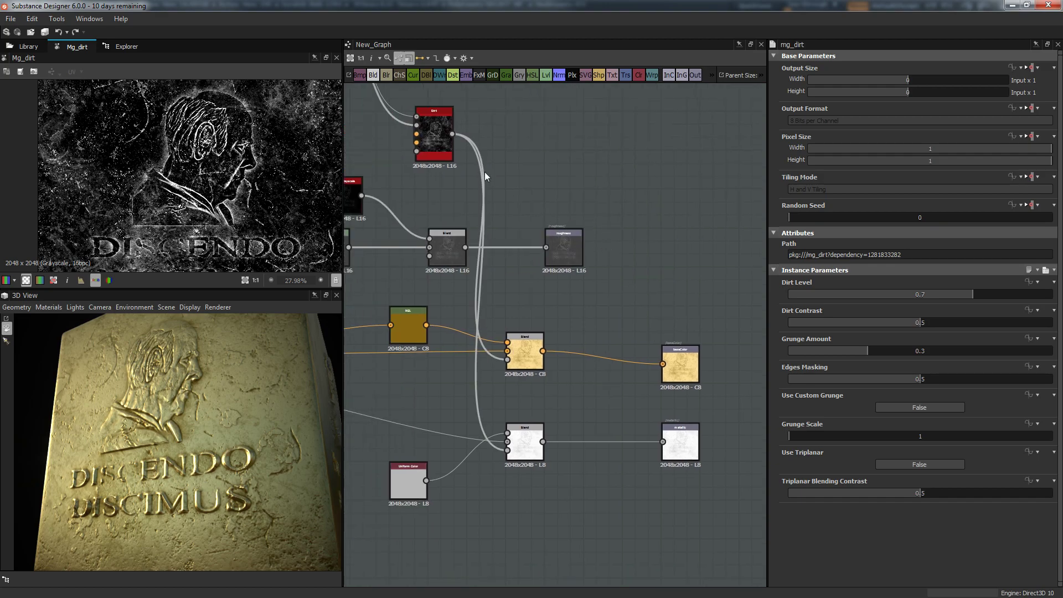
Display the ambient occlusion feeding the Dirt node, then trace the Base Material's Metallic output to its Blend node and display that
left_click(420, 124)
middle_click_drag(578, 197, 667, 108)
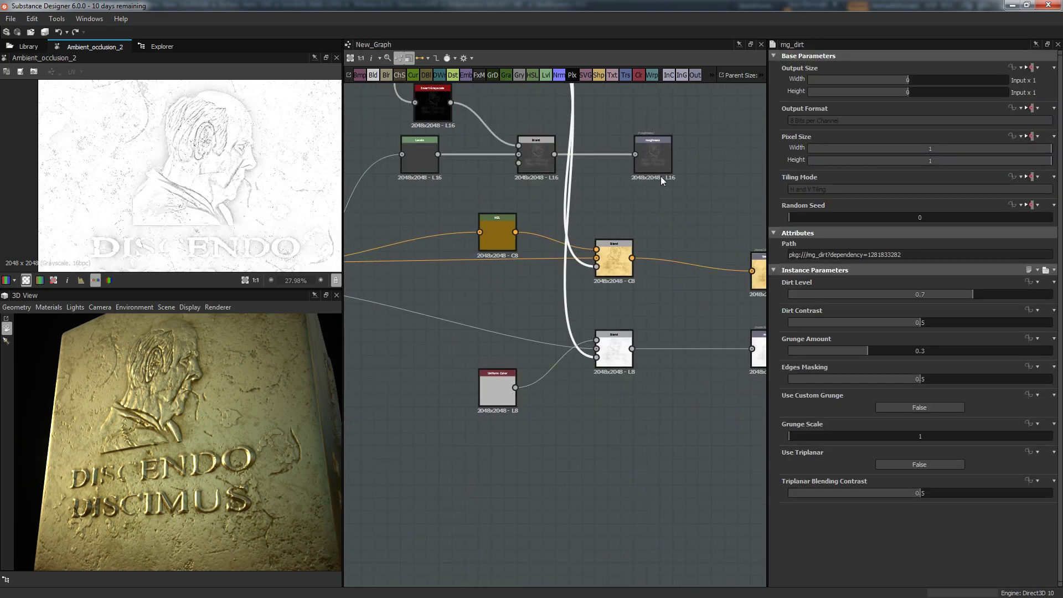
middle_click_drag(660, 288, 819, 280)
scroll(440, 280, "up", 3)
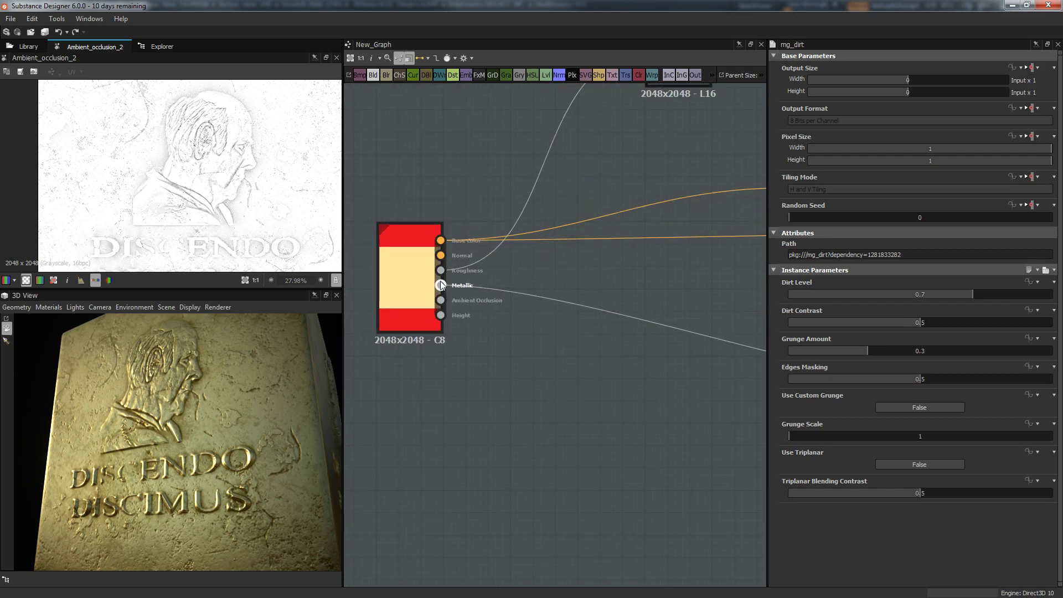
middle_click_drag(619, 370, 360, 350)
middle_click_drag(618, 321, 743, 311)
middle_click_drag(571, 318, 485, 309)
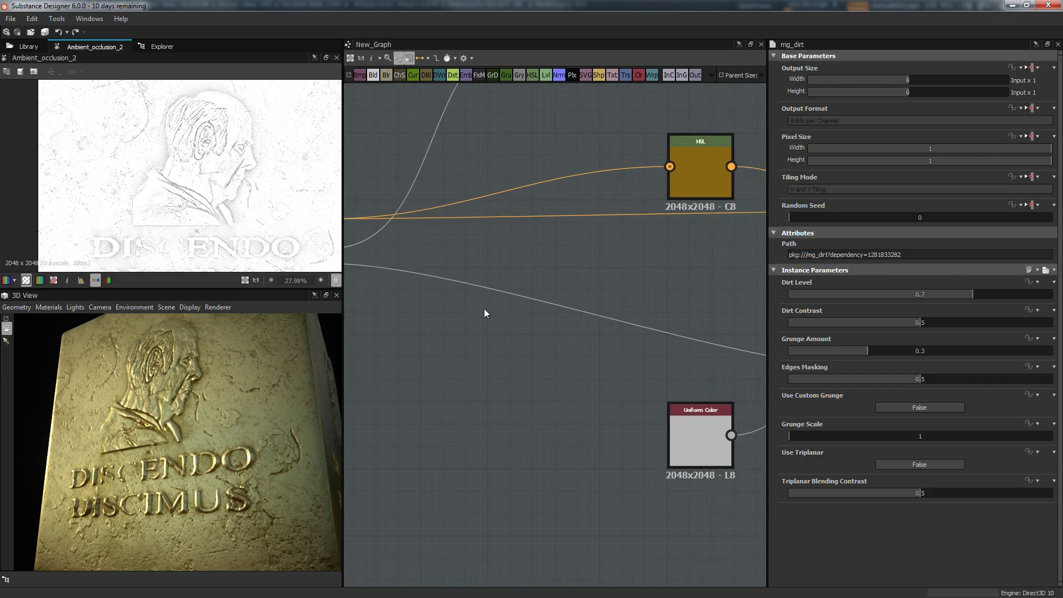
middle_click_drag(629, 342, 472, 328)
double_click(745, 340)
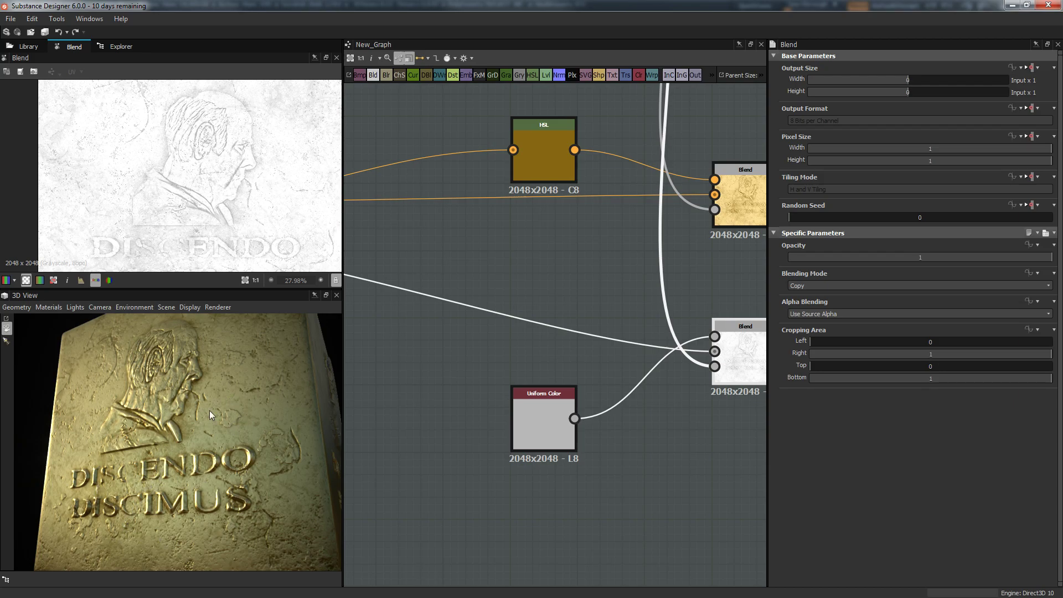
Set the grayscale output color of the Uniform Color node feeding the metallic Blend to 0.88
middle_click_drag(518, 377, 463, 391)
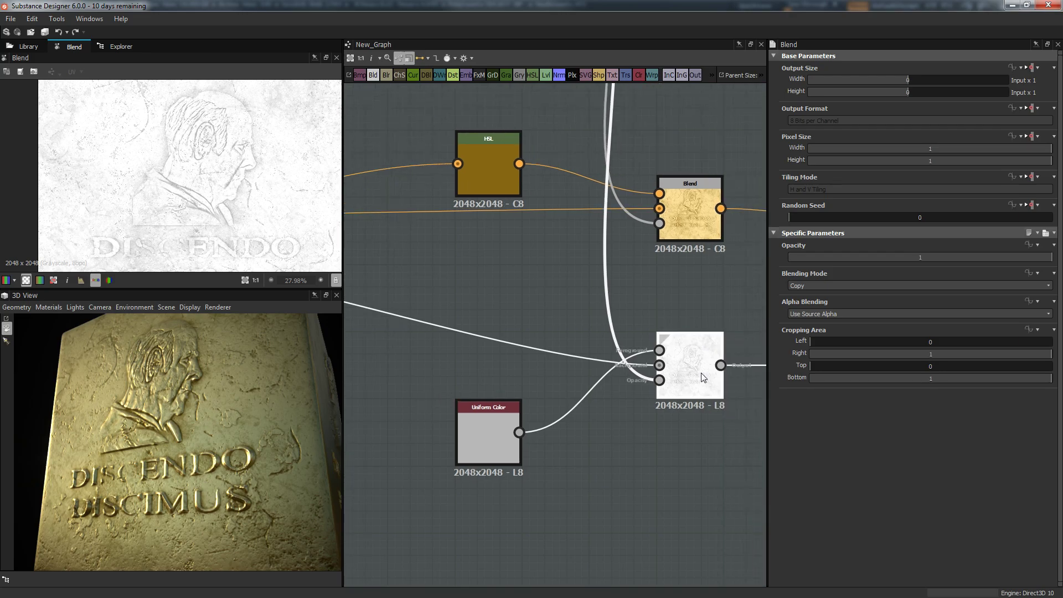
left_click(488, 443)
double_click(488, 443)
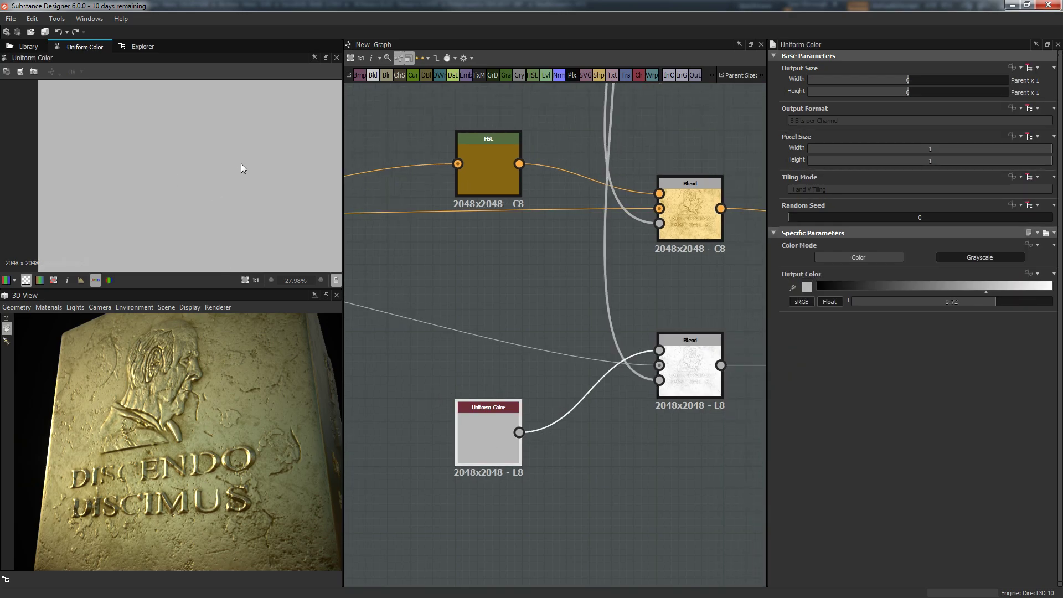
left_click_drag(1004, 304, 1028, 304)
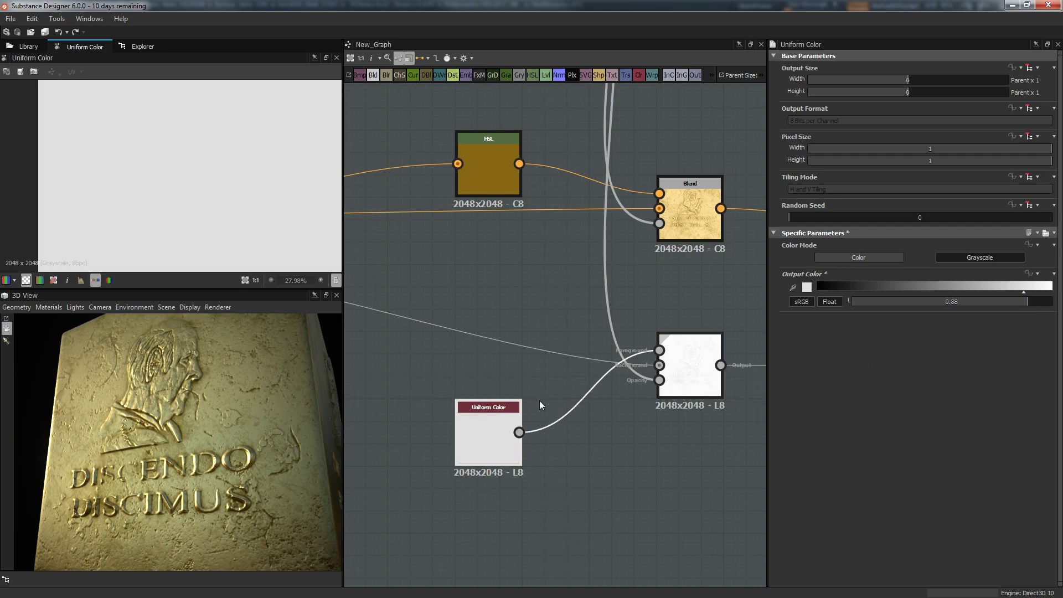
Display the metallic Blend result and examine it up close along with the surrounding HSL and Blend nodes
double_click(699, 338)
middle_click_drag(573, 179, 537, 330)
scroll(537, 330, "down", 3)
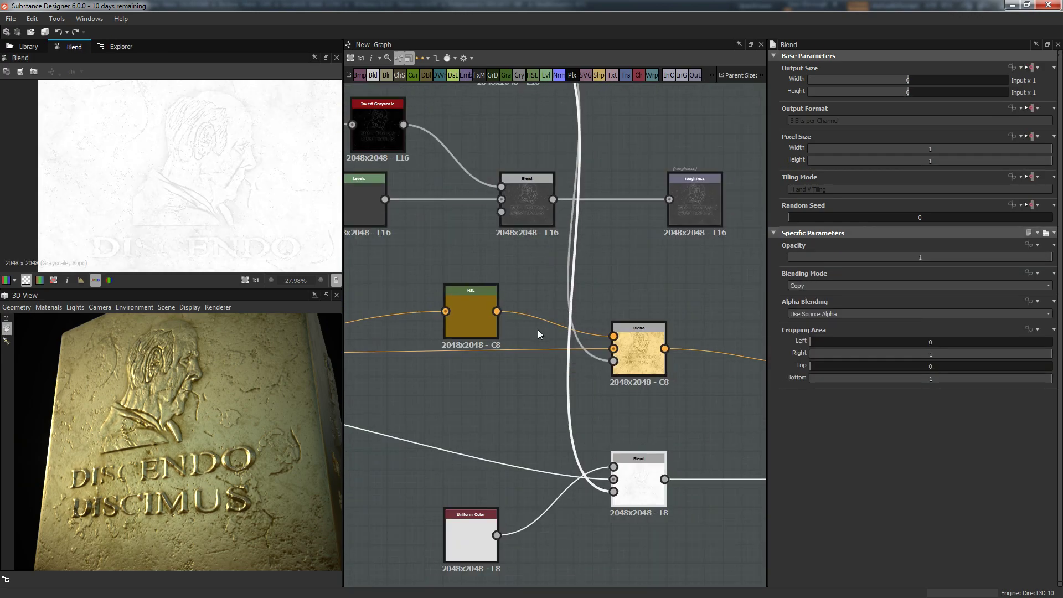
middle_click_drag(540, 246, 539, 331)
scroll(524, 248, "up", 3)
middle_click_drag(439, 398, 423, 244)
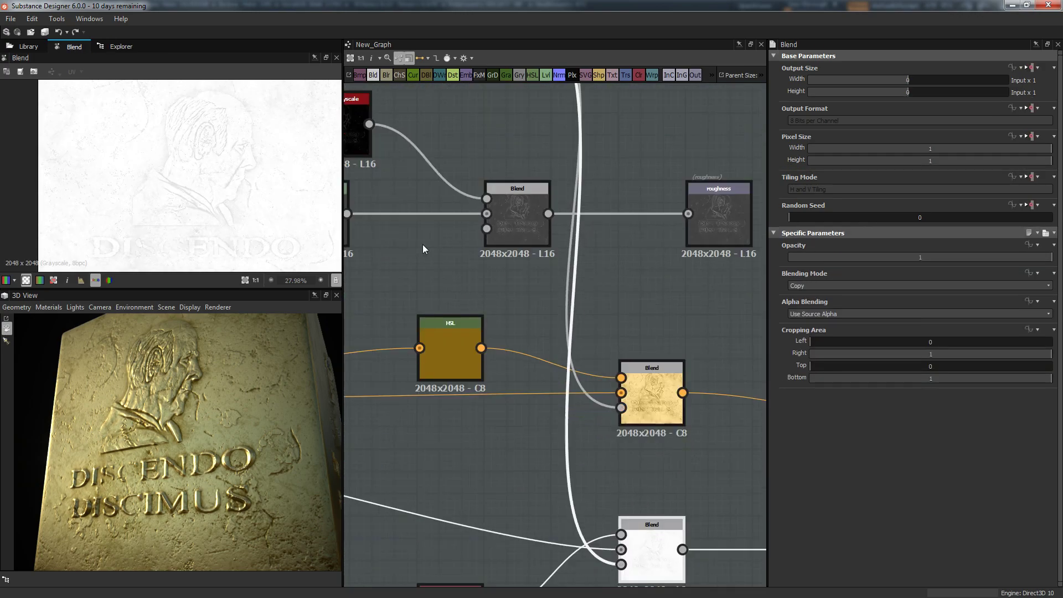
middle_click_drag(610, 373, 567, 215)
scroll(202, 176, "up", 3)
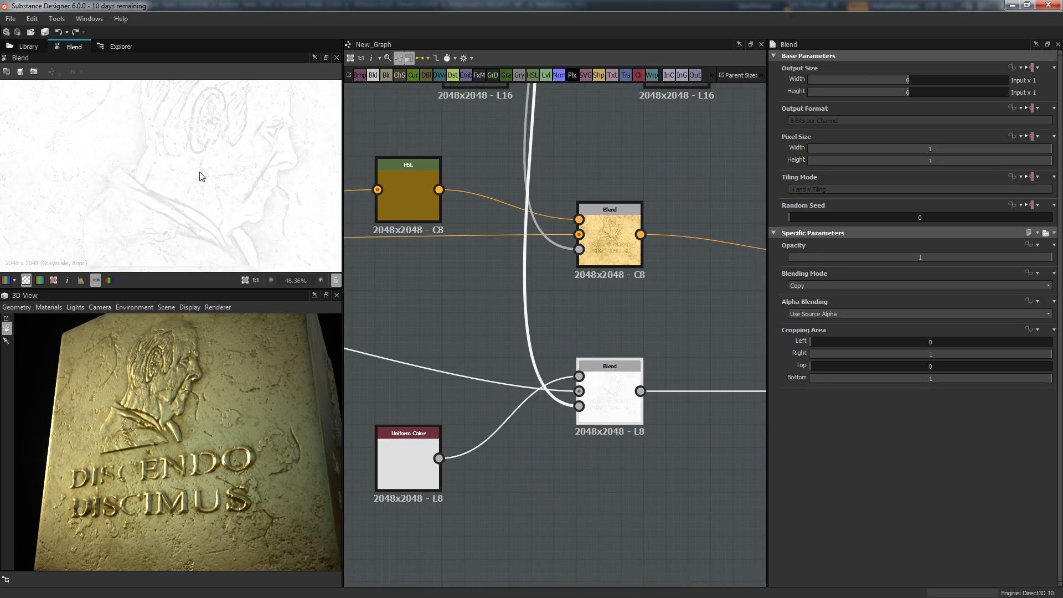
middle_click_drag(241, 188, 140, 196)
Display the metallic output node and take a closer look at the embossed portrait and lettering on the cube
middle_click_drag(626, 294, 376, 293)
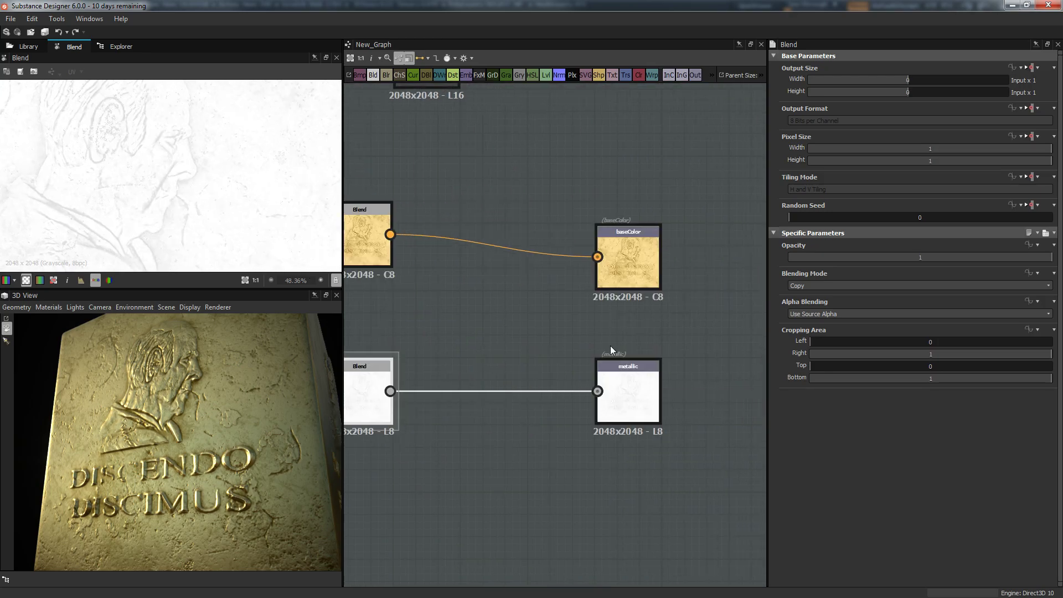
double_click(633, 391)
scroll(211, 405, "up", 2)
middle_click_drag(482, 313, 537, 304)
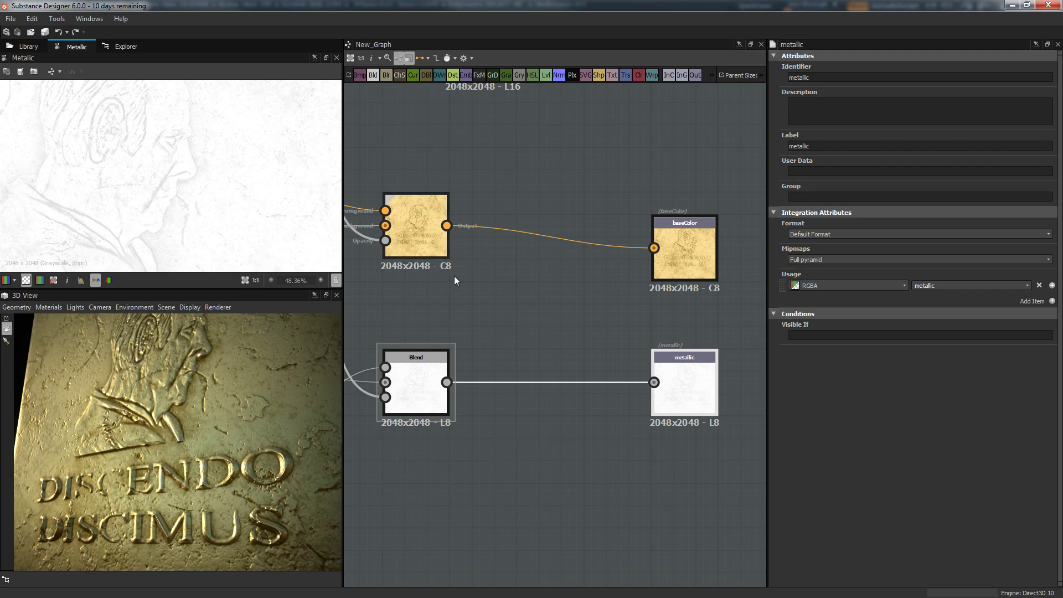
Move the baseColor output node and the Blend node feeding it upward, away from the metallic row
middle_click_drag(472, 285, 548, 299)
left_click_drag(742, 287, 742, 221)
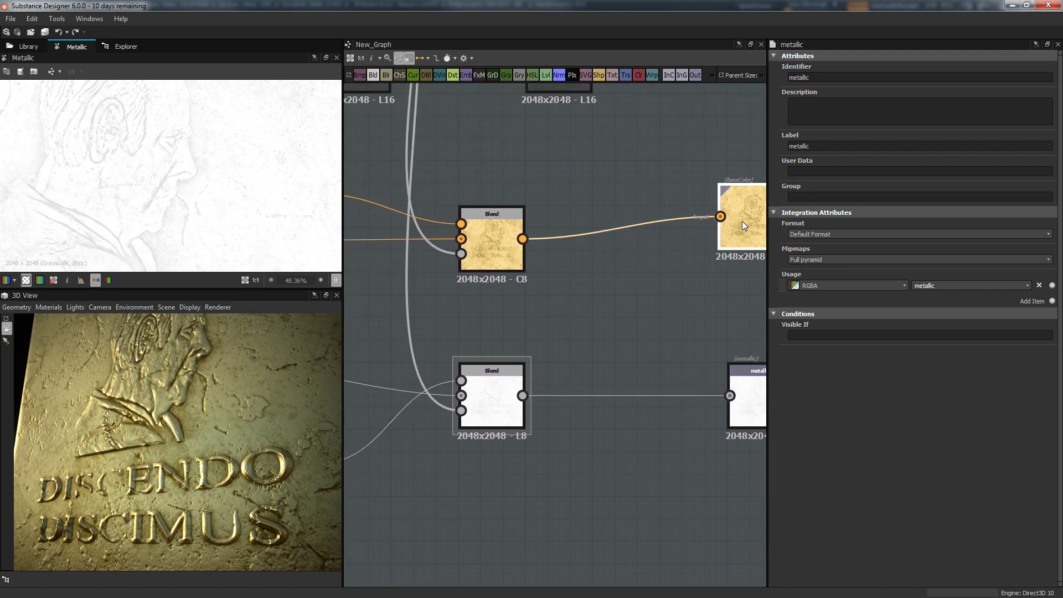
left_click_drag(514, 224, 513, 179)
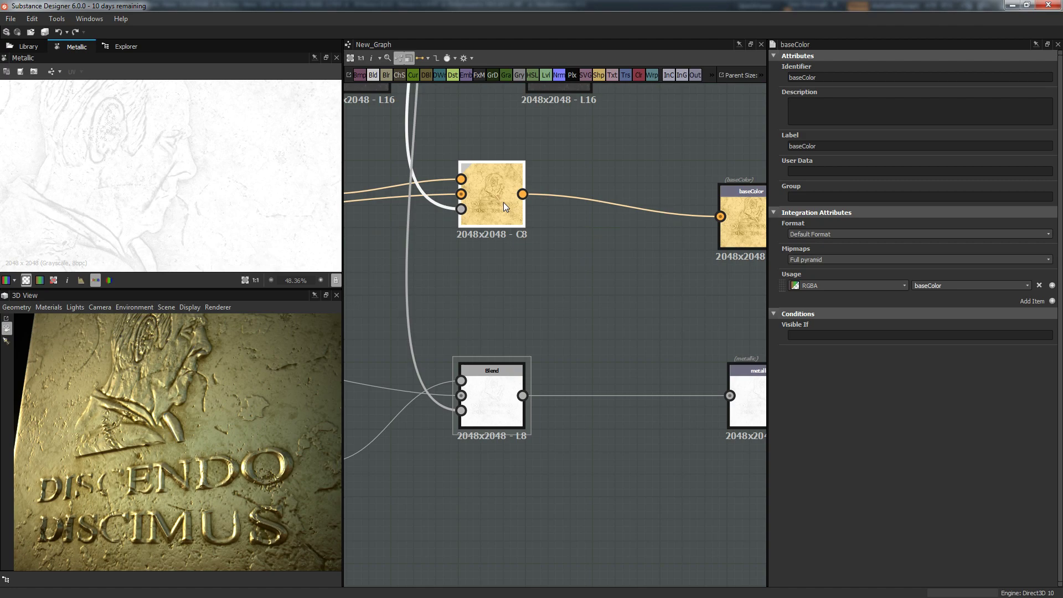
Move the baseColor output node closer to its Blend node and level with it
left_click(725, 192)
left_click_drag(724, 191, 682, 171)
scroll(431, 266, "down", 2)
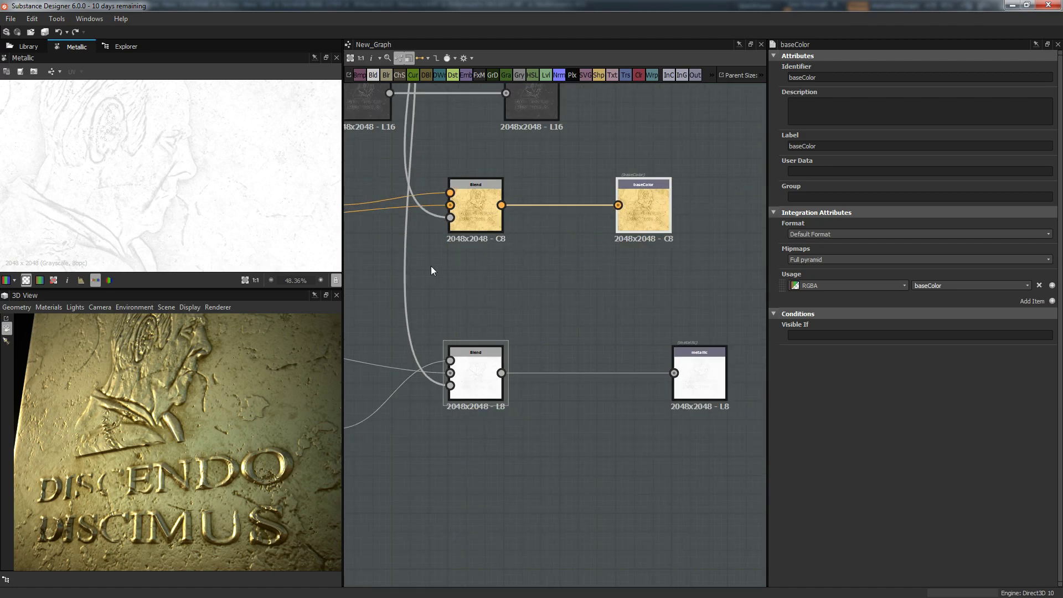
Select the HSL node that feeds the base color Blend, and move that Blend down, closer to the metallic Blend
middle_click_drag(432, 265, 605, 267)
scroll(518, 265, "up", 2)
left_click(485, 187)
middle_click_drag(477, 242, 502, 289)
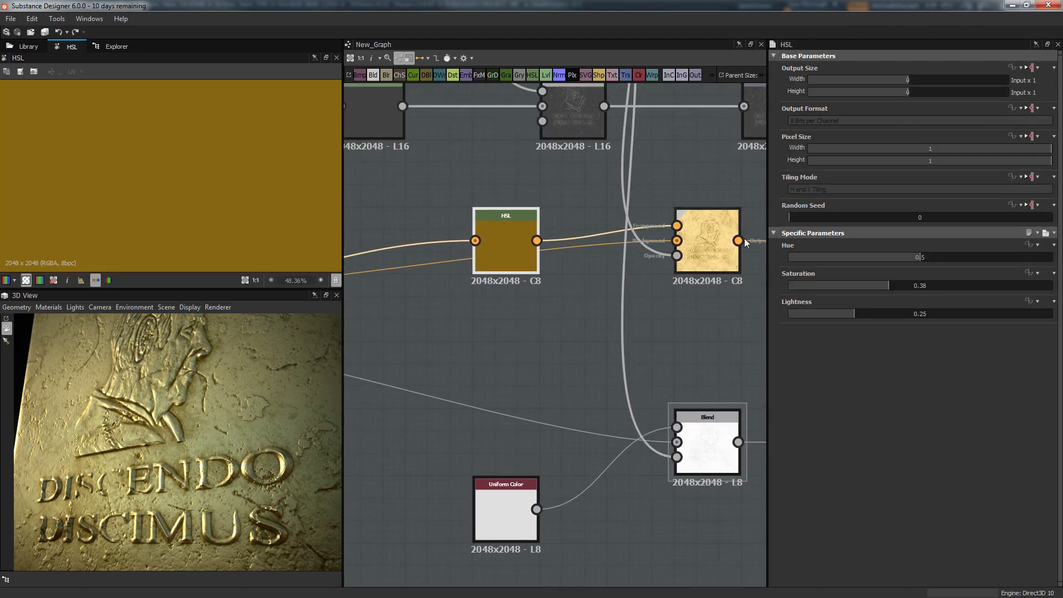
left_click_drag(711, 305, 709, 316)
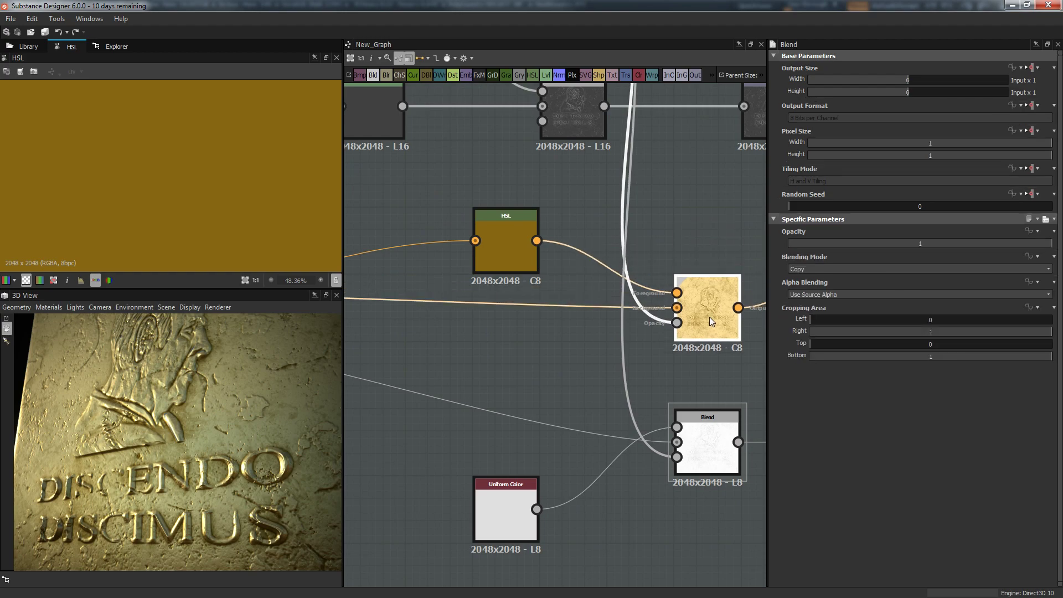
Examine the Base Material, HSL and Blend nodes that build the base color and how they connect to the output
middle_click_drag(447, 240, 767, 230)
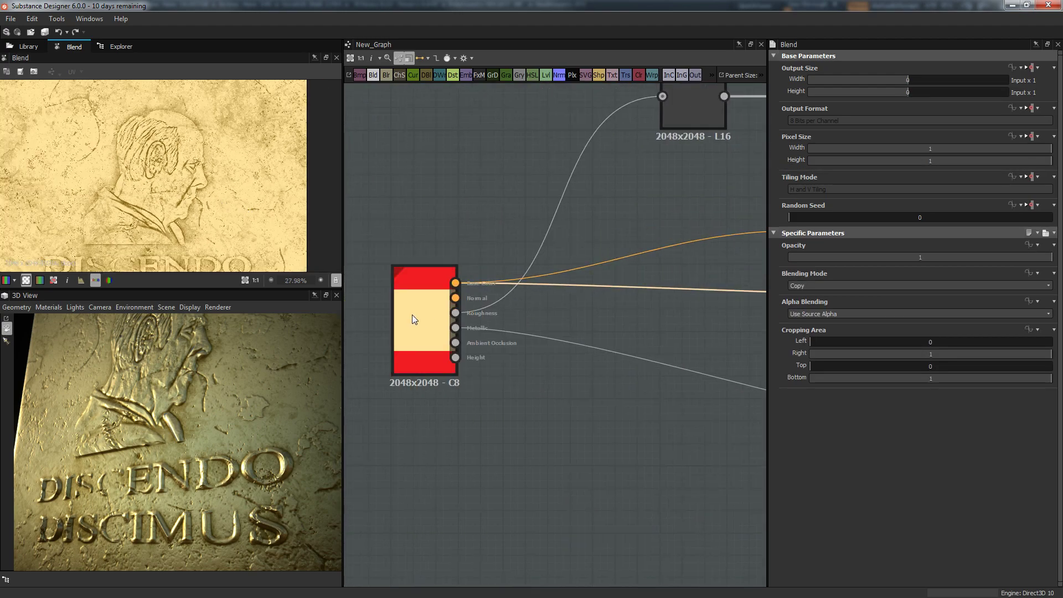
double_click(411, 315)
middle_click_drag(747, 302, 420, 315)
left_click(691, 281)
left_click(691, 281)
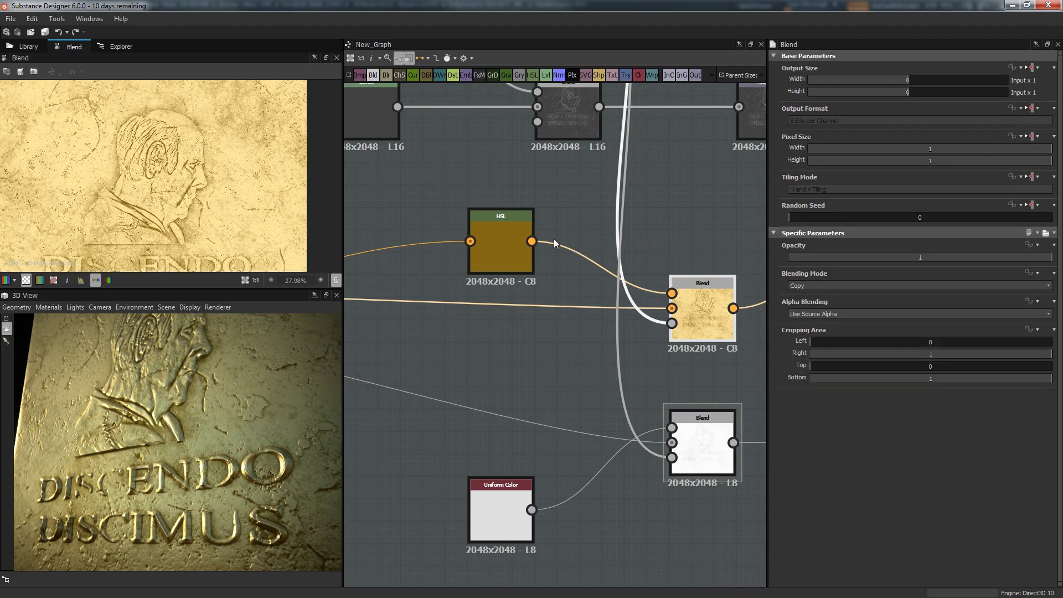
left_click(500, 238)
middle_click_drag(757, 289, 453, 297)
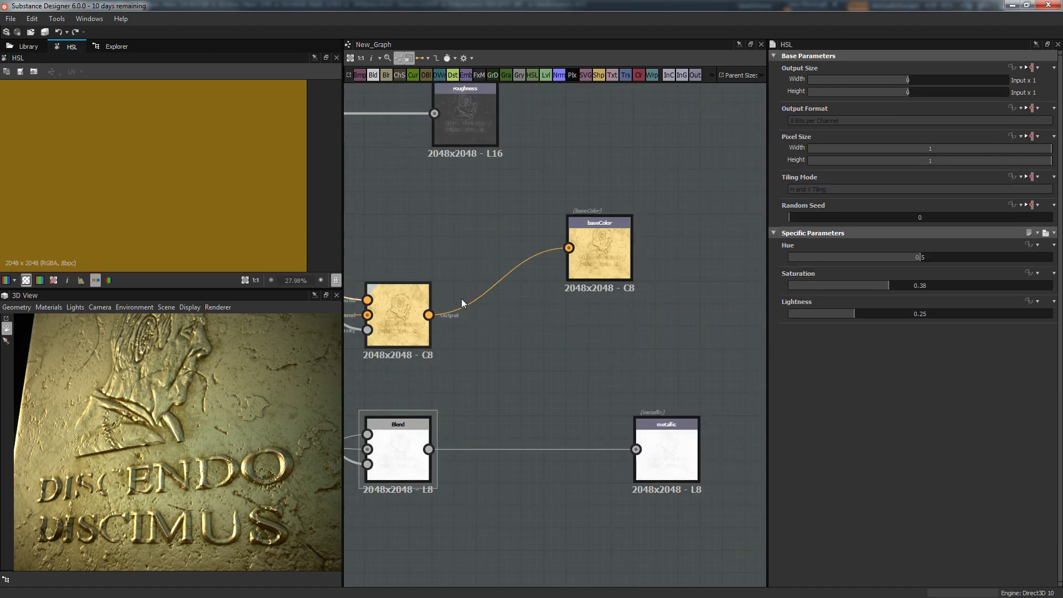
double_click(405, 314)
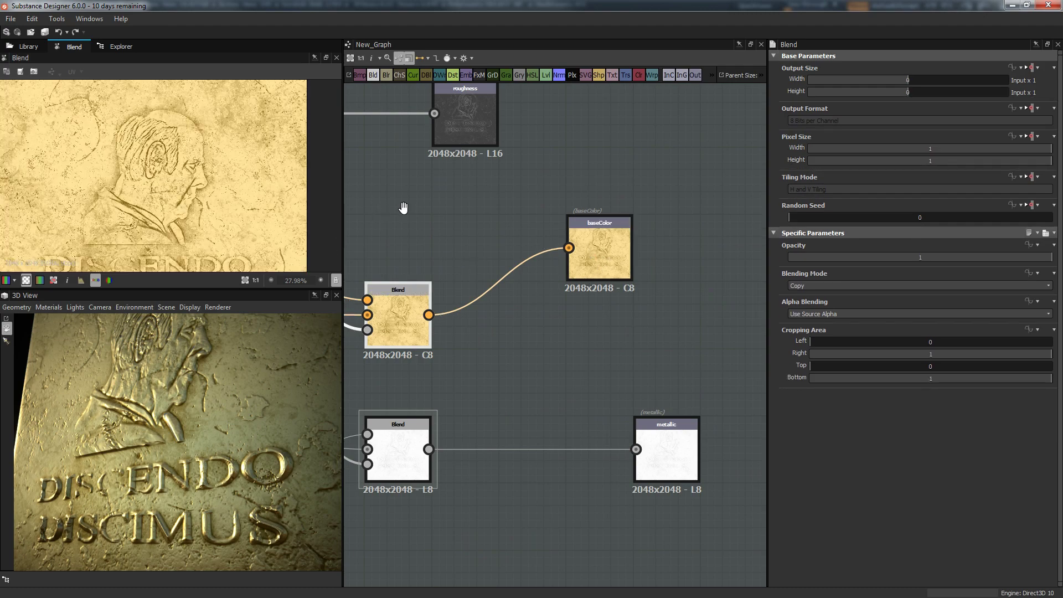
middle_click_drag(404, 209, 684, 193)
middle_click_drag(687, 294, 433, 311)
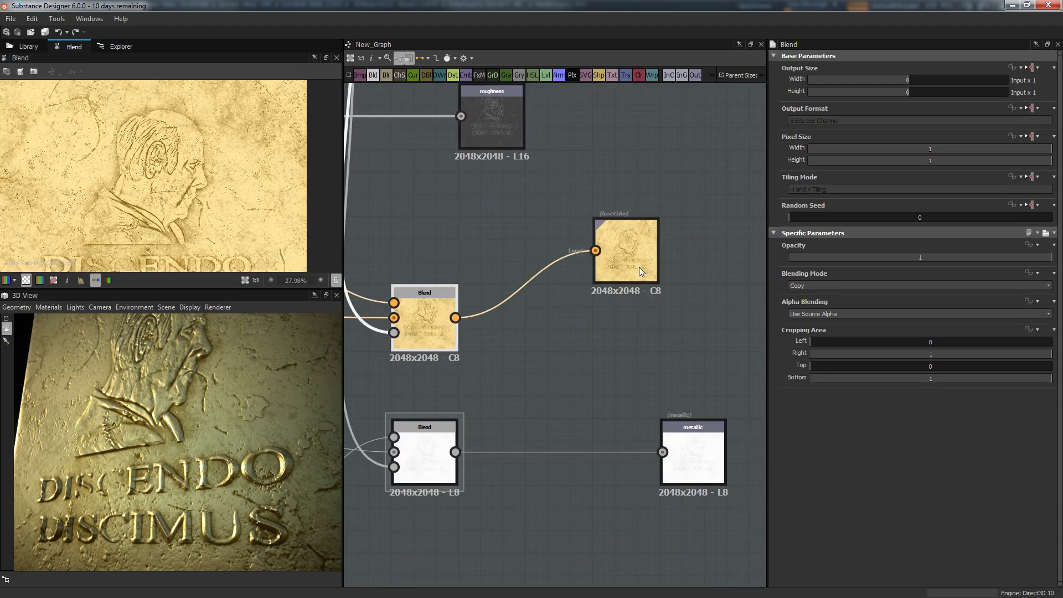
Move the baseColor output node level with its Blend and directly above the metallic output node
left_click_drag(639, 267, 702, 327)
left_click(701, 327)
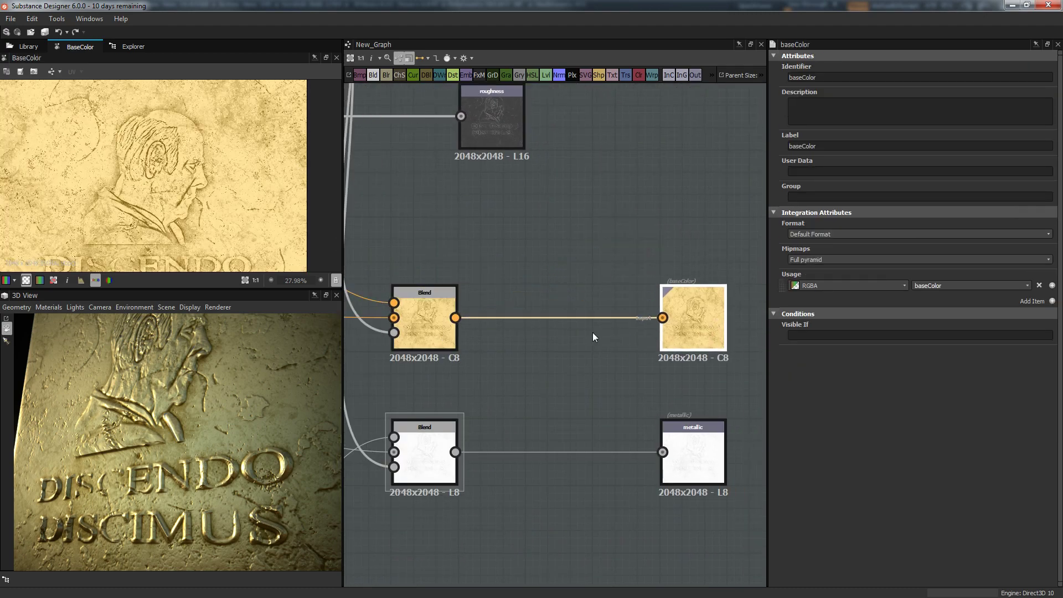
scroll(592, 333, "down", 5)
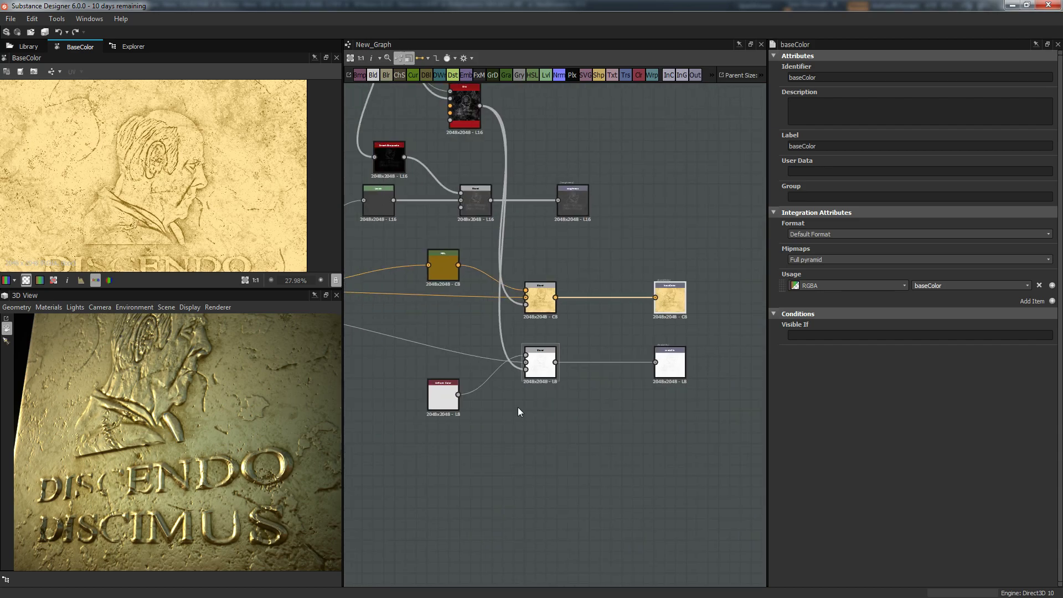
Try the Silver material preset on the Base Material node and inspect the engraved cube from several angles
scroll(493, 288, "up", 2)
middle_click_drag(489, 271, 812, 349)
scroll(598, 392, "down", 1)
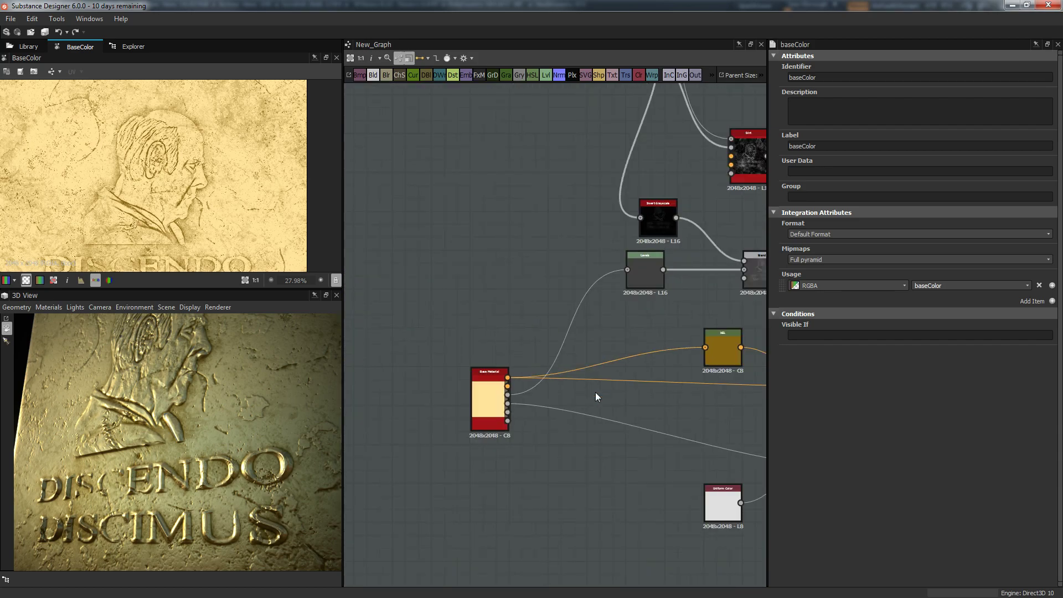
middle_click_drag(596, 392, 503, 297)
left_click(391, 317)
left_click(391, 318)
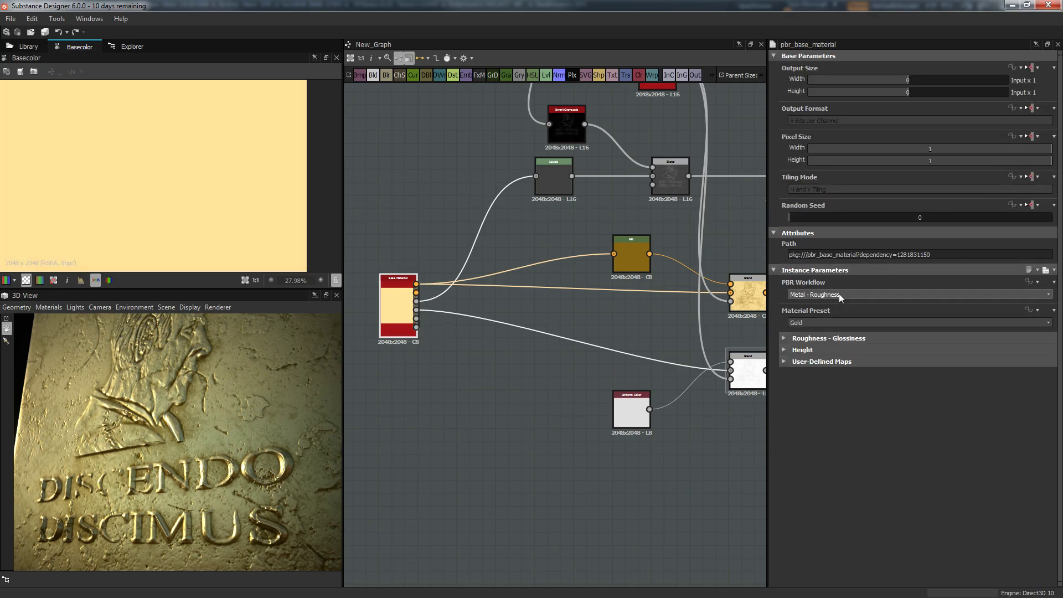
left_click(822, 322)
left_click(820, 353)
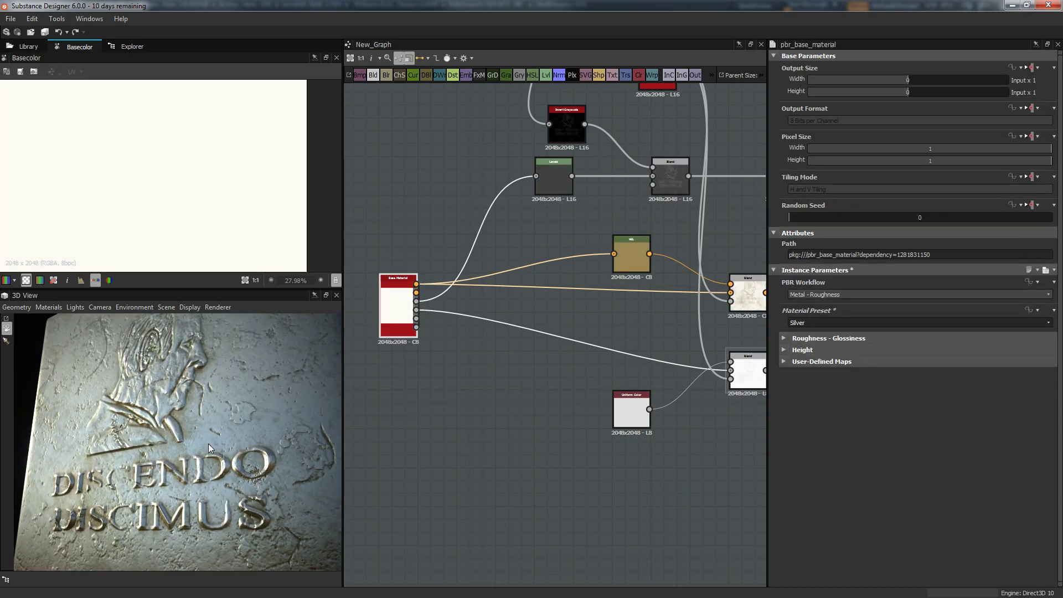
left_click_drag(206, 446, 214, 453)
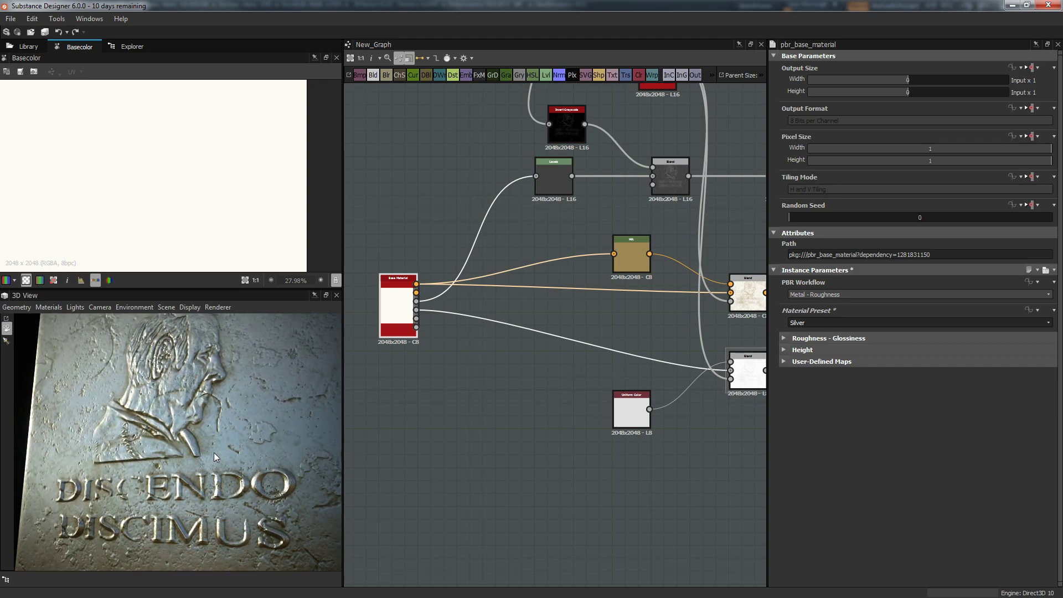
scroll(214, 453, "up", 2)
middle_click_drag(214, 453, 246, 428)
left_click_drag(198, 448, 162, 450)
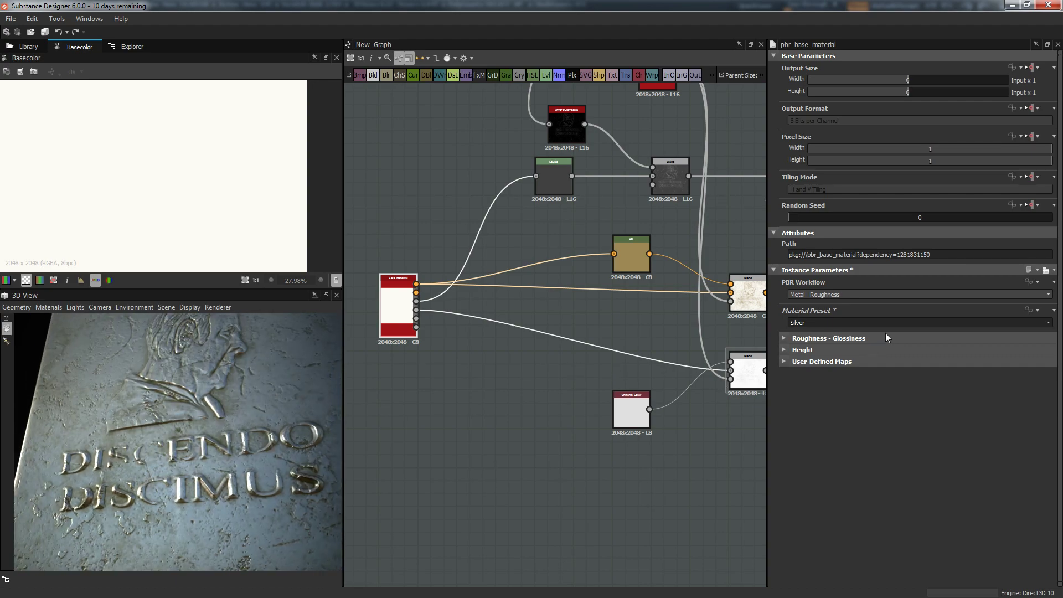
Try the Copper material preset on the Base Material node and look at the whole cube
left_click(847, 291)
left_click(847, 291)
left_click(824, 319)
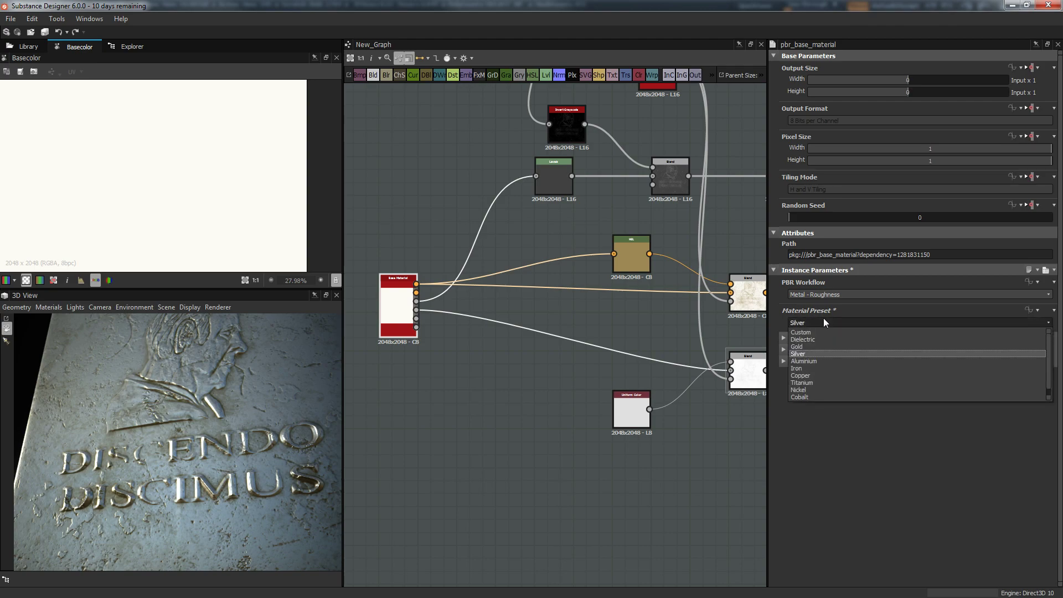
left_click(813, 376)
scroll(209, 449, "down", 4)
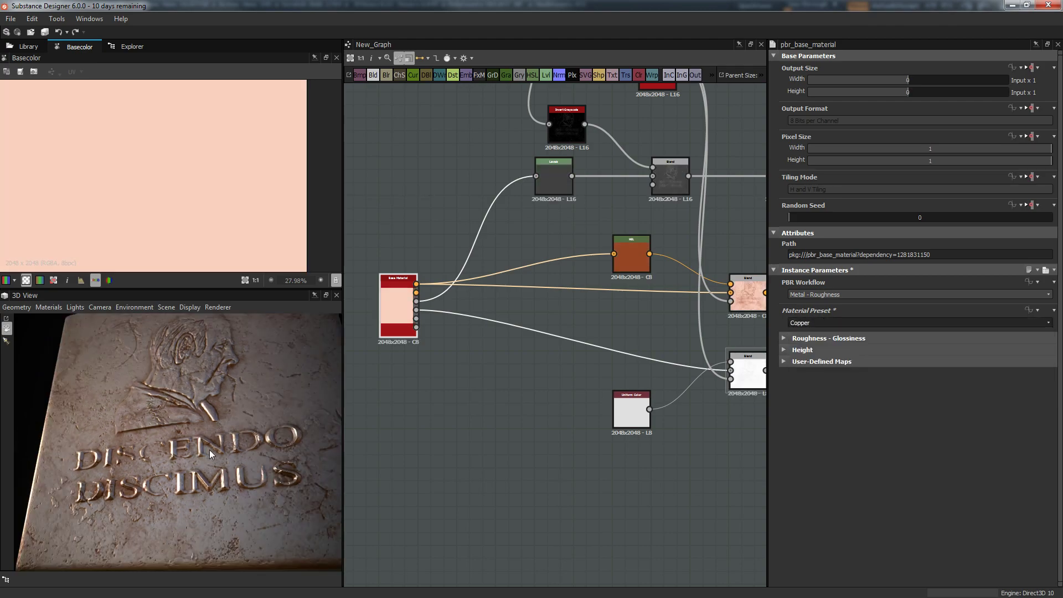
left_click_drag(209, 450, 178, 464)
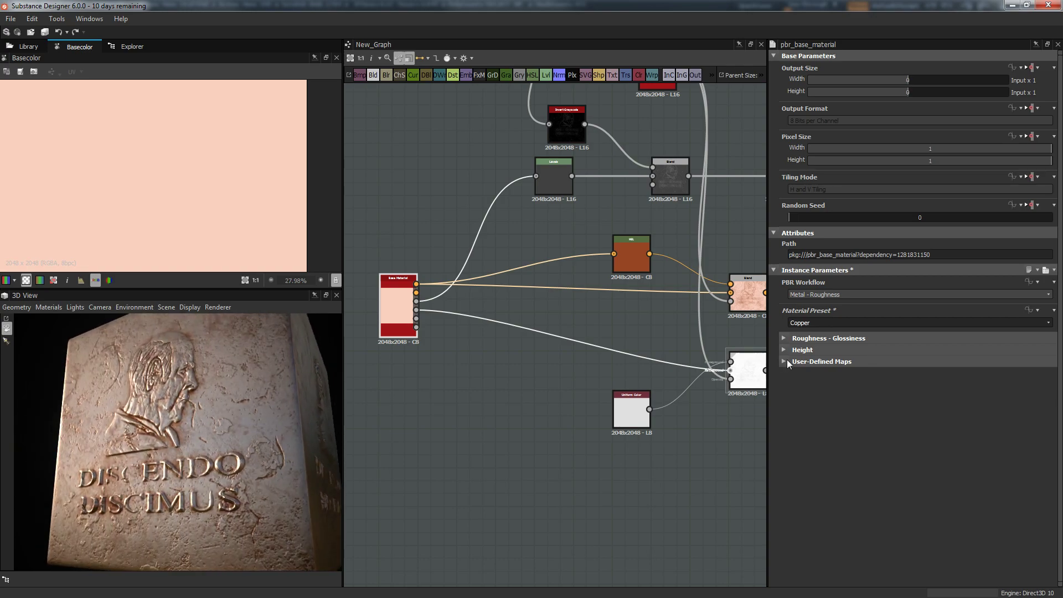
Switch the Base Material's preset to Cobalt and after that to Dielectric to compare the looks
left_click(817, 321)
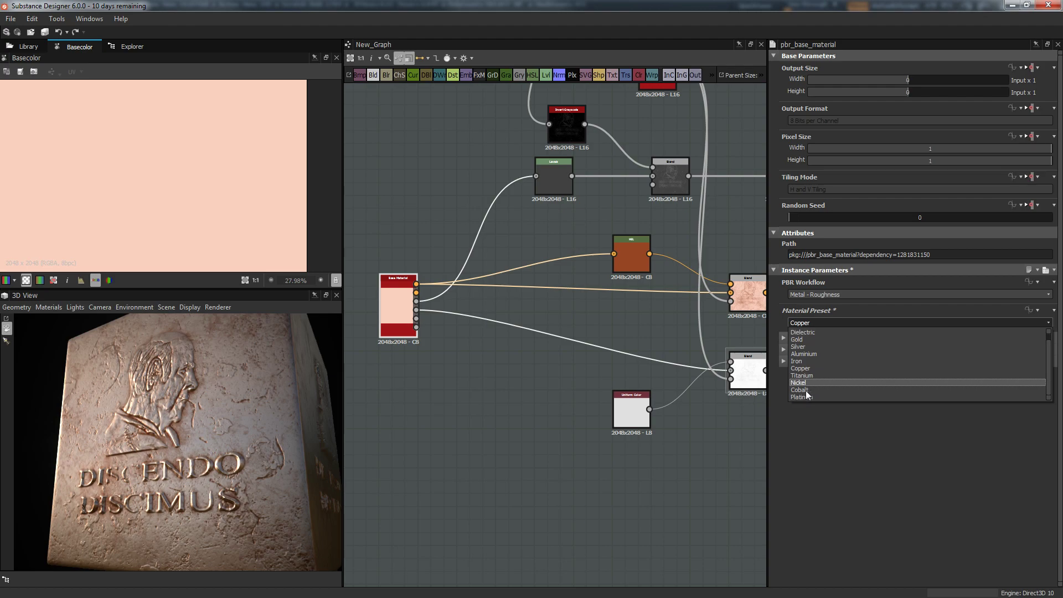
left_click(815, 396)
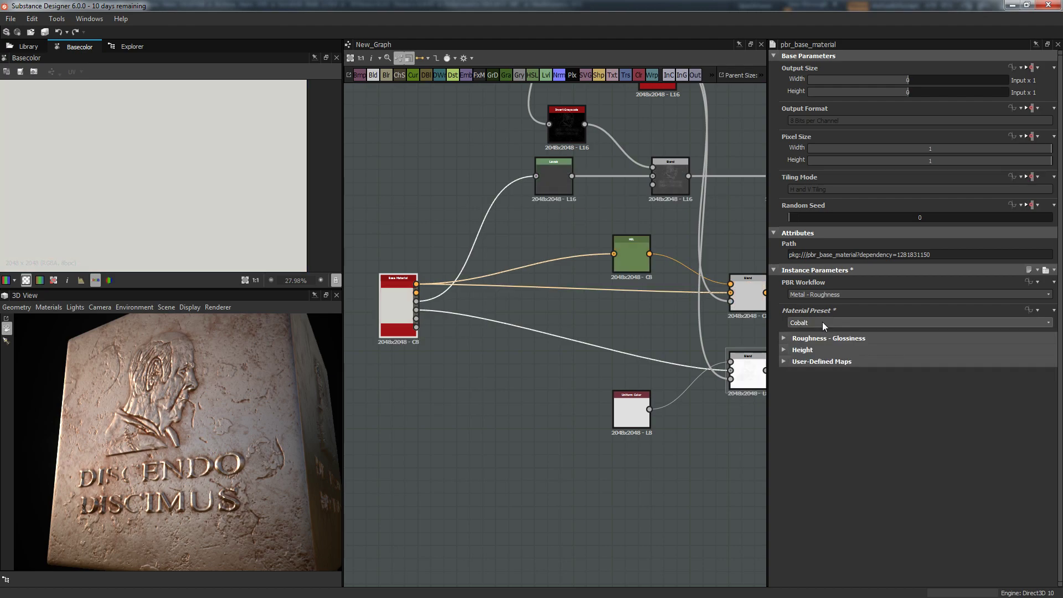
left_click(822, 321)
scroll(831, 368, "up", 1)
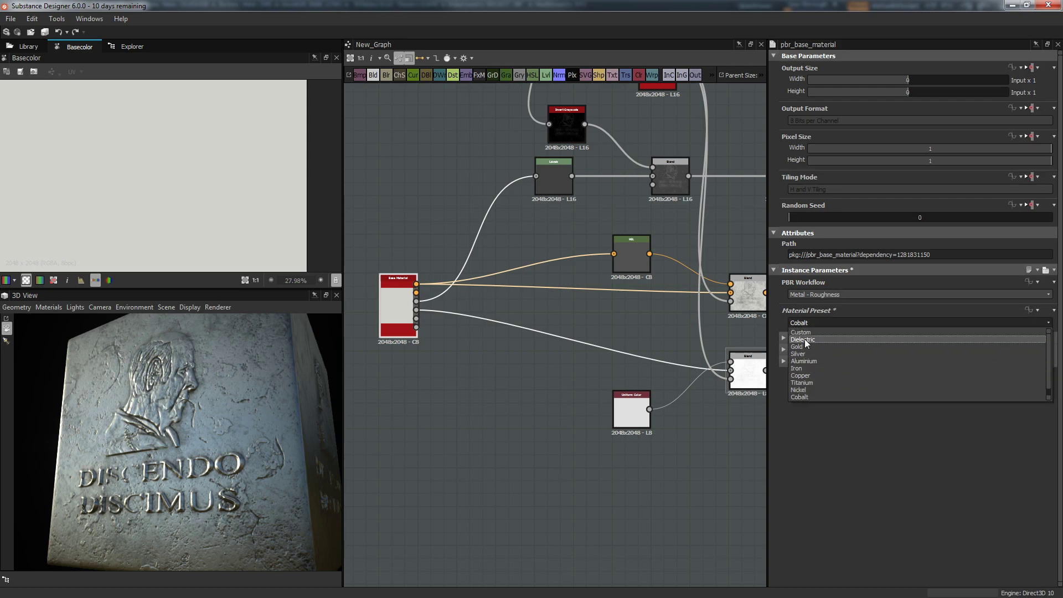
left_click(805, 339)
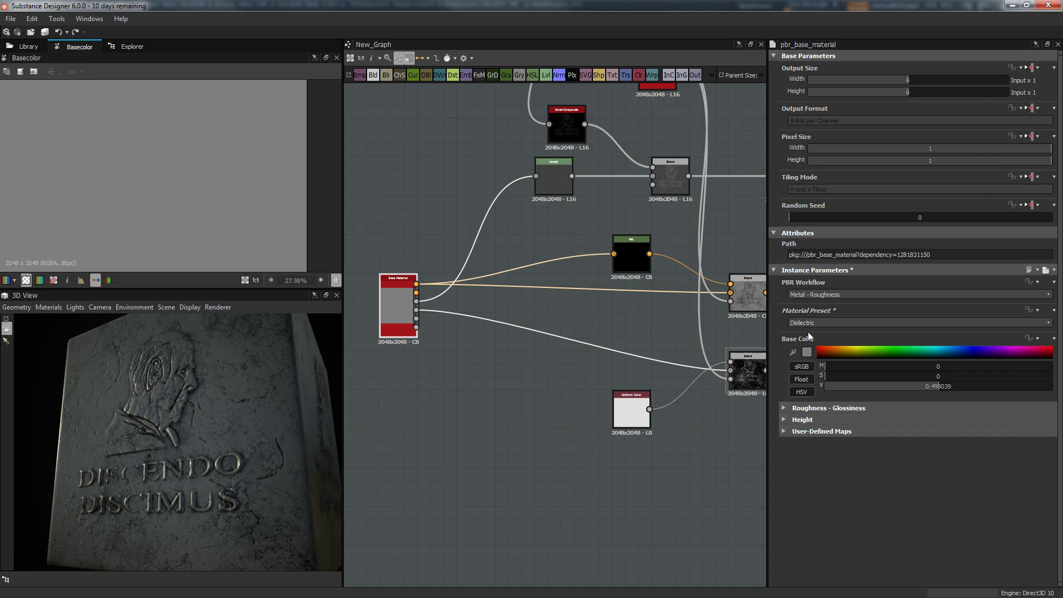
Try the Iron preset on the Base Material node, and return the Material Preset to Gold
left_click(815, 321)
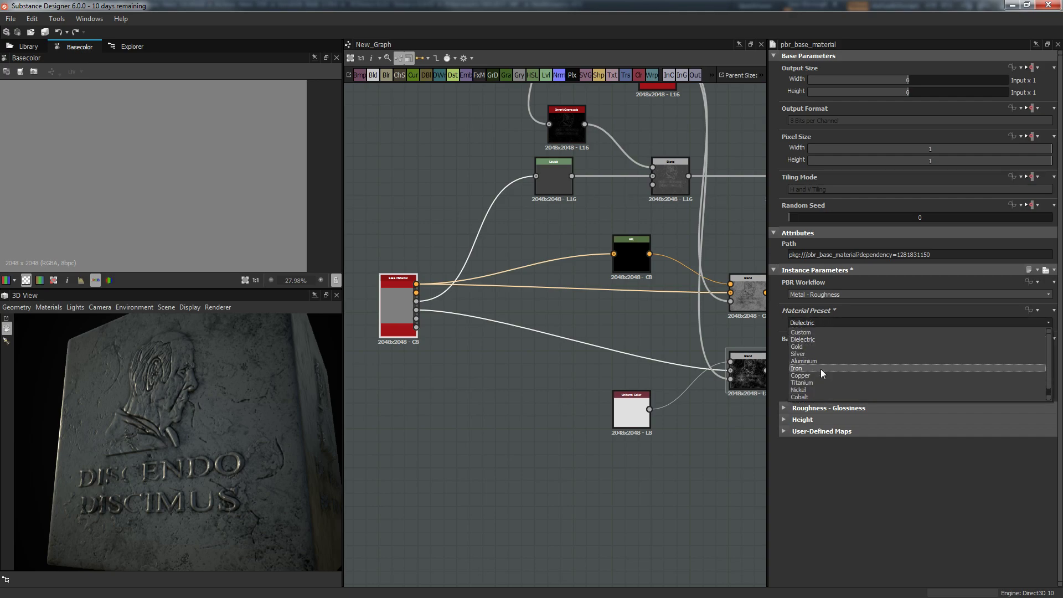
left_click(821, 368)
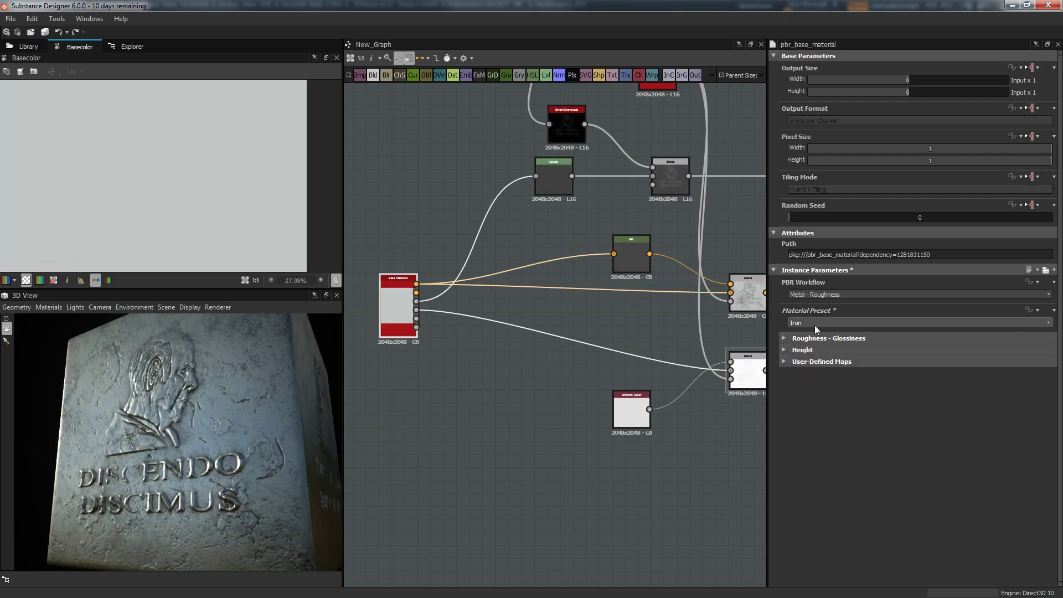
left_click(816, 325)
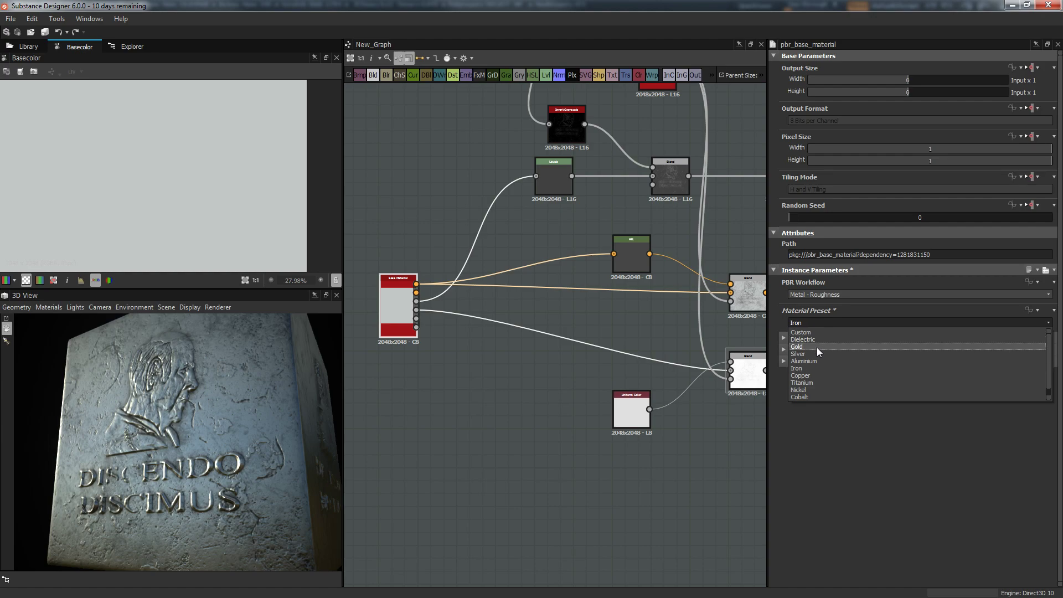
left_click(816, 348)
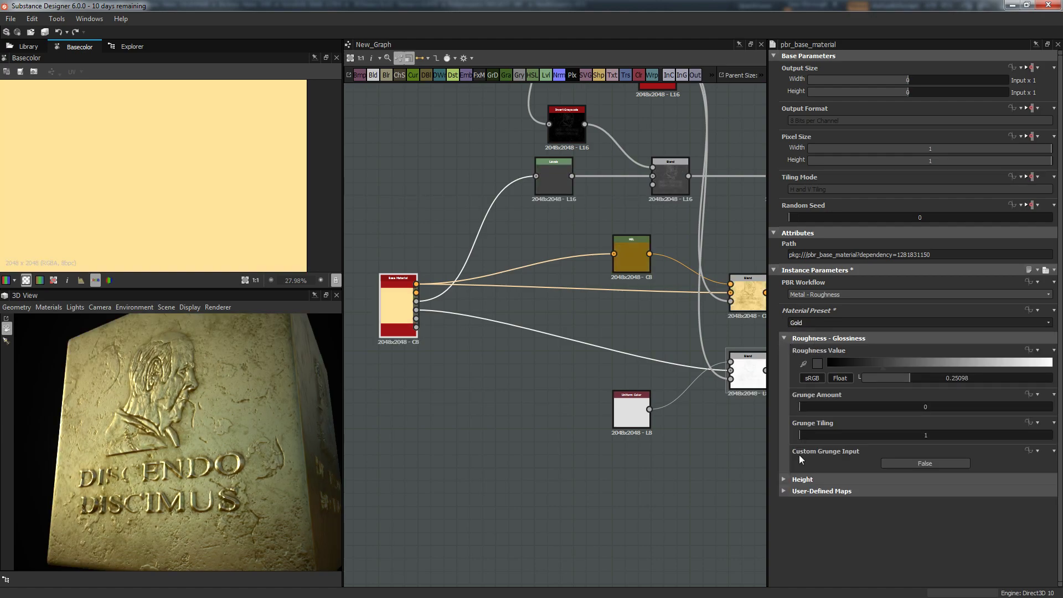
Review the Base Material's Roughness - Glossiness, Height and User-Defined Maps parameters
left_click(784, 478)
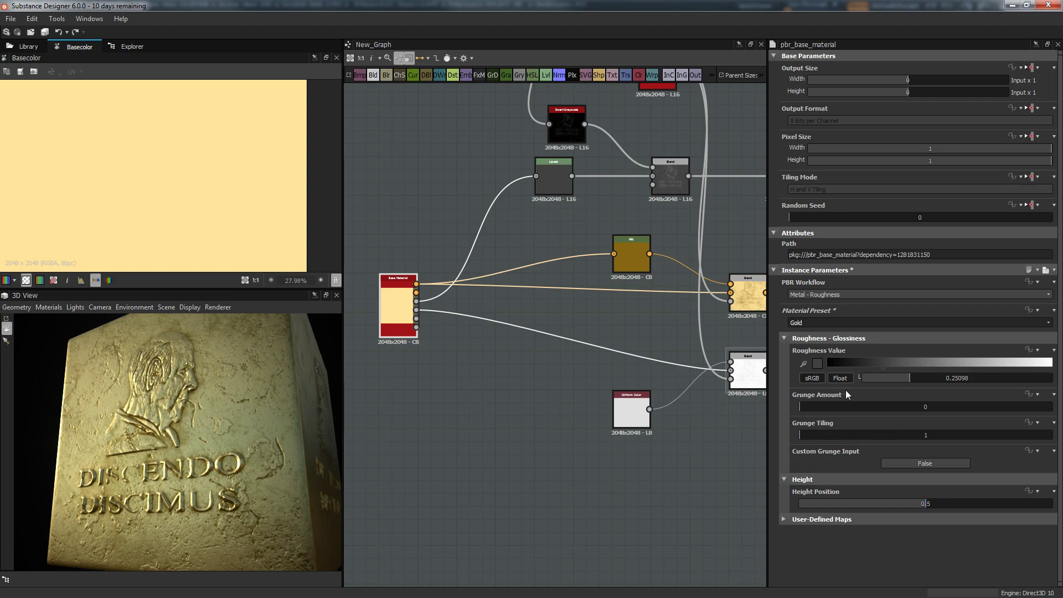
left_click(783, 519)
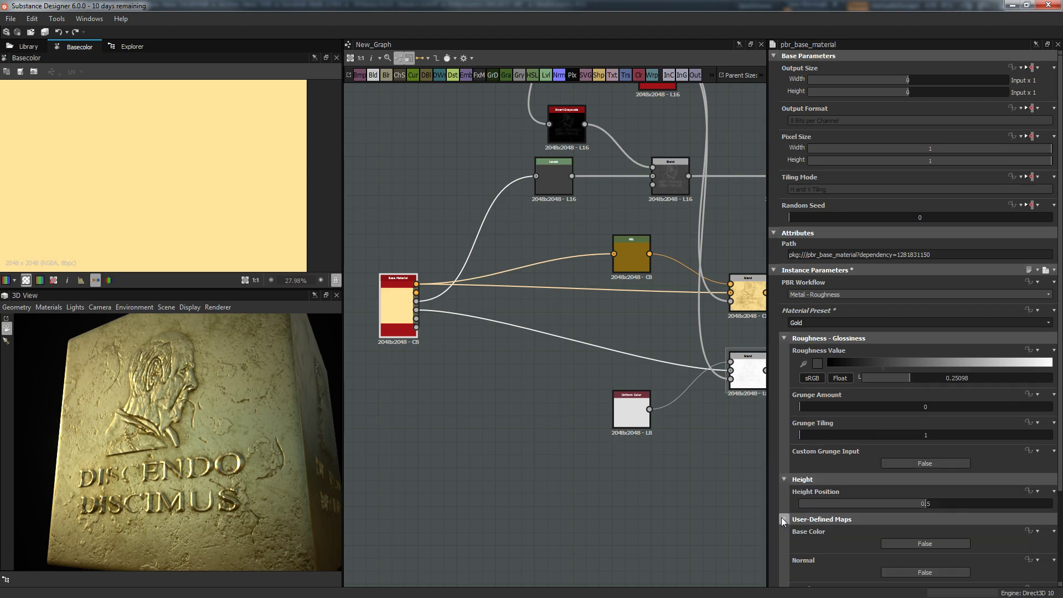
left_click(783, 519)
left_click(783, 519)
scroll(803, 524, "down", 2)
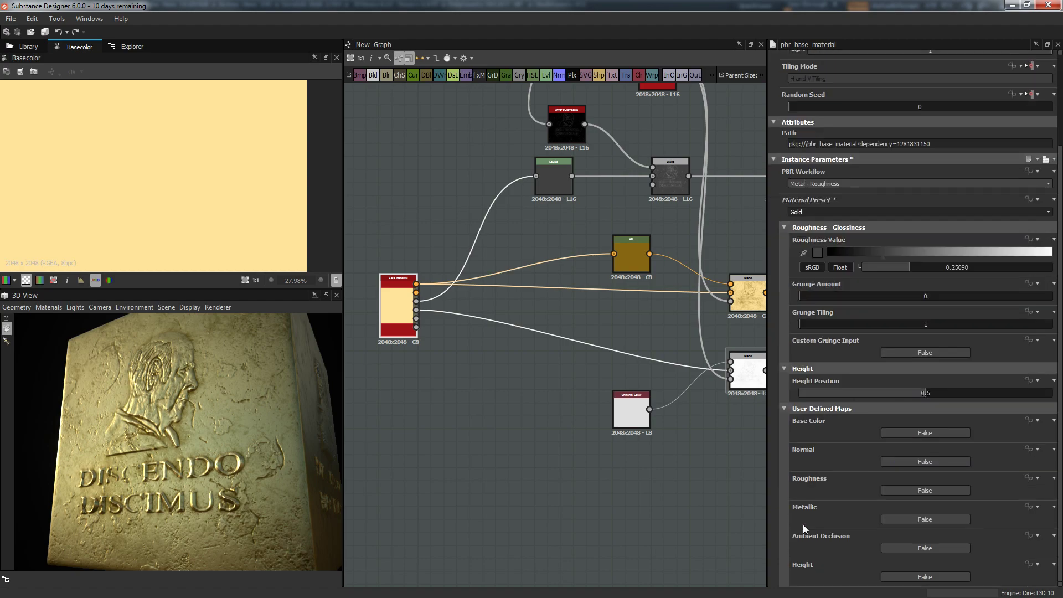
left_click(784, 409)
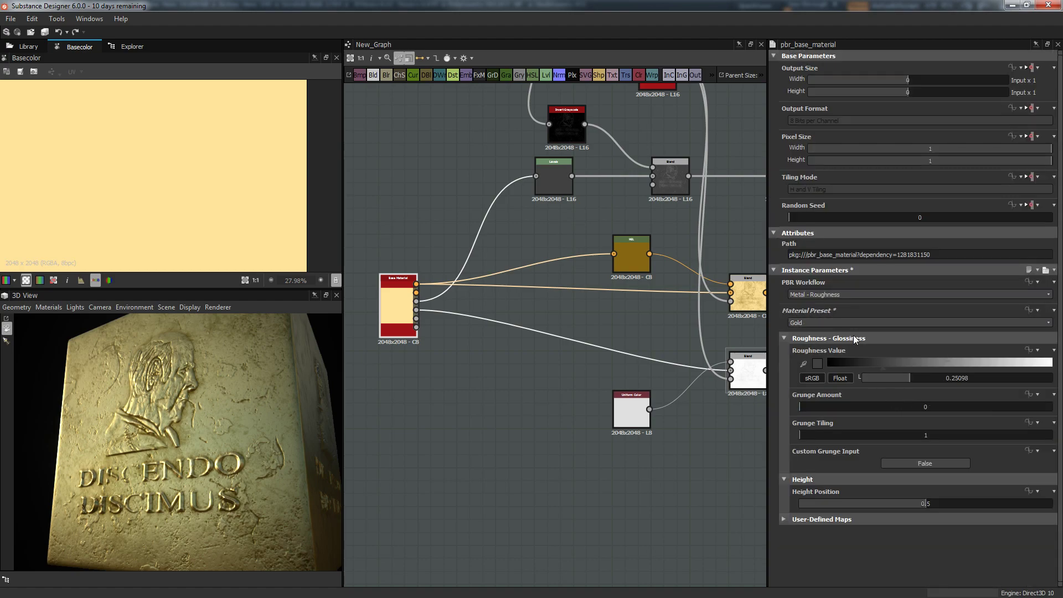
Insert a new HSL node between the Base Material's base color output and the existing dark gold HSL node
middle_click_drag(613, 318, 570, 321)
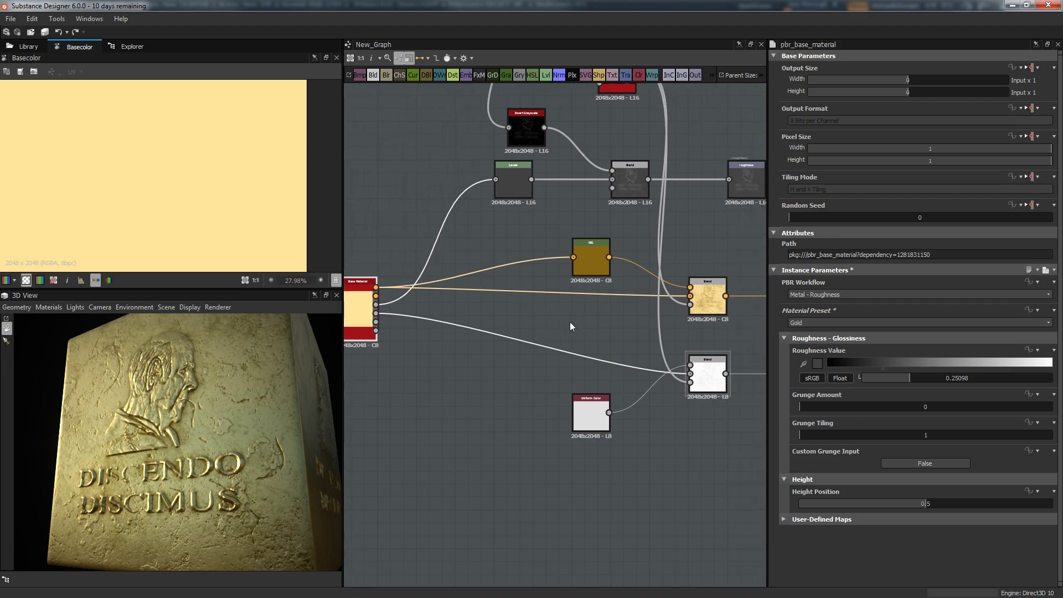
left_click(603, 258)
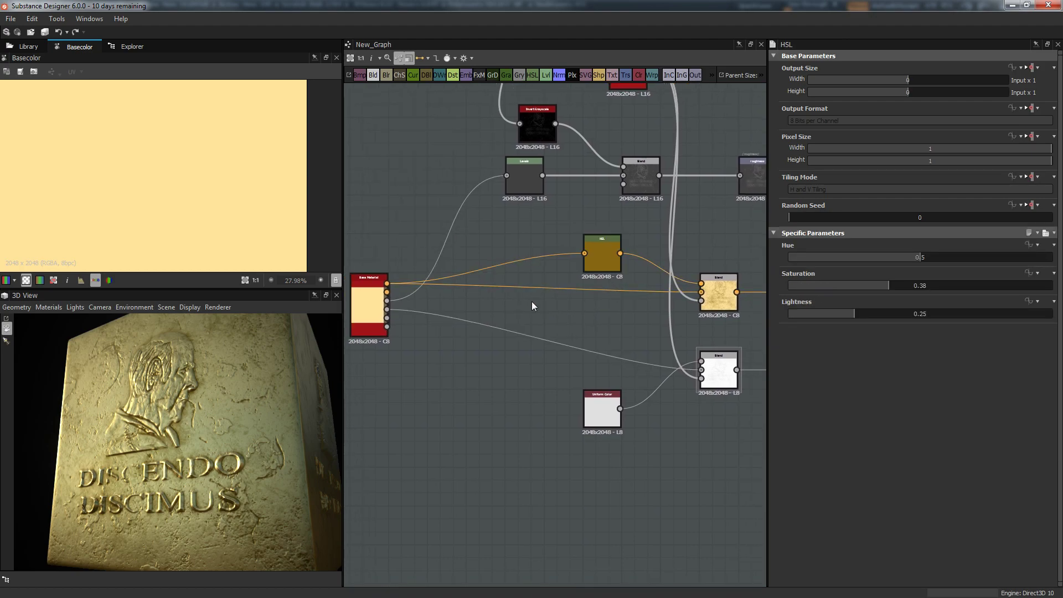
key("space")
type("hs")
key("Return")
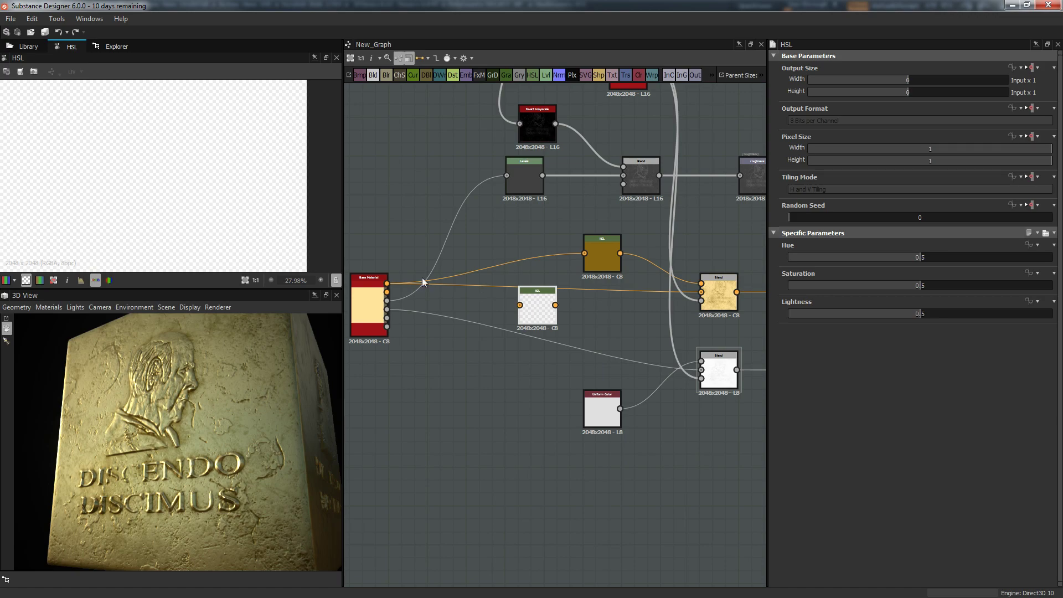
left_click_drag(387, 284, 520, 305)
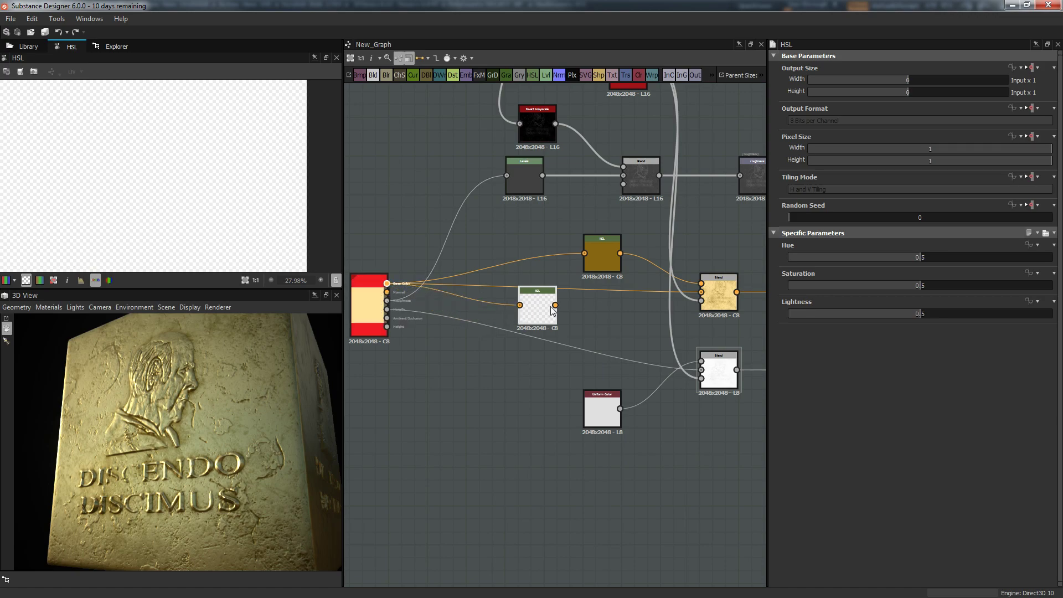
left_click_drag(594, 248, 596, 249)
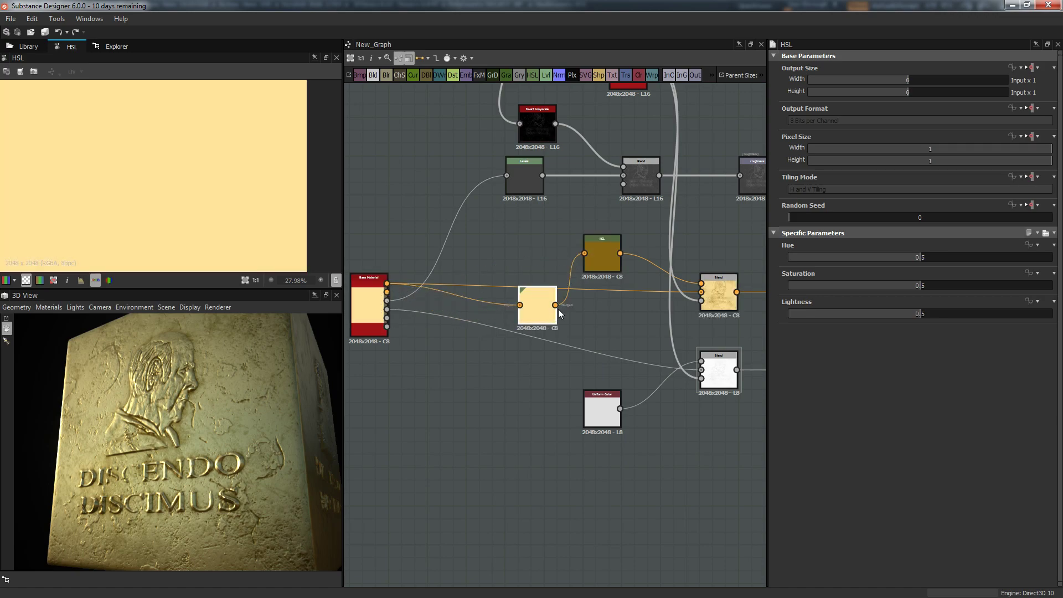
Route the base color feeding the Blend node through the new HSL node as well, and set its Saturation to 0
left_click_drag(556, 306, 523, 290)
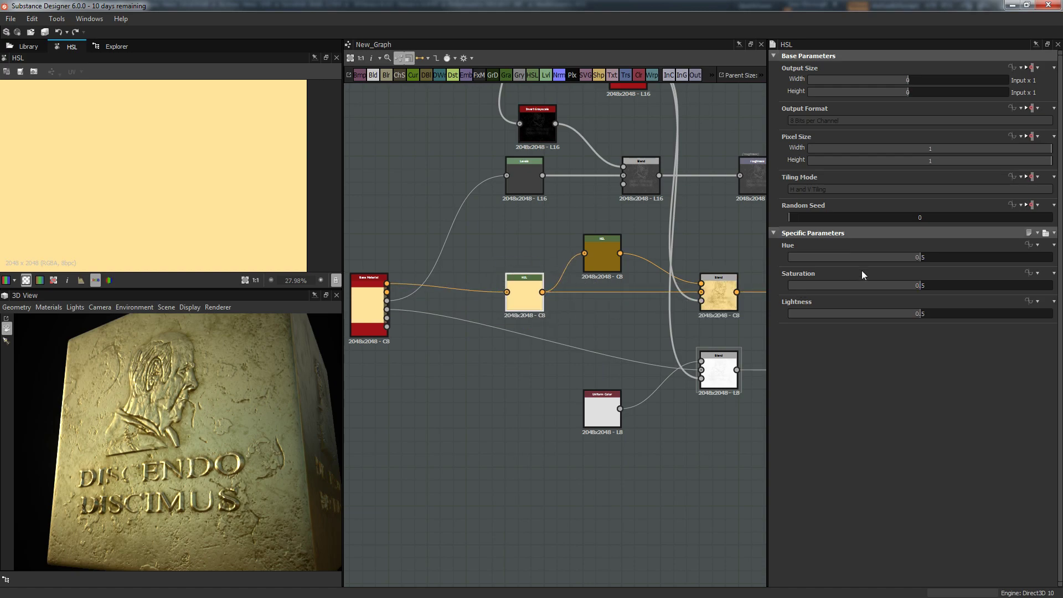
left_click_drag(899, 285, 786, 287)
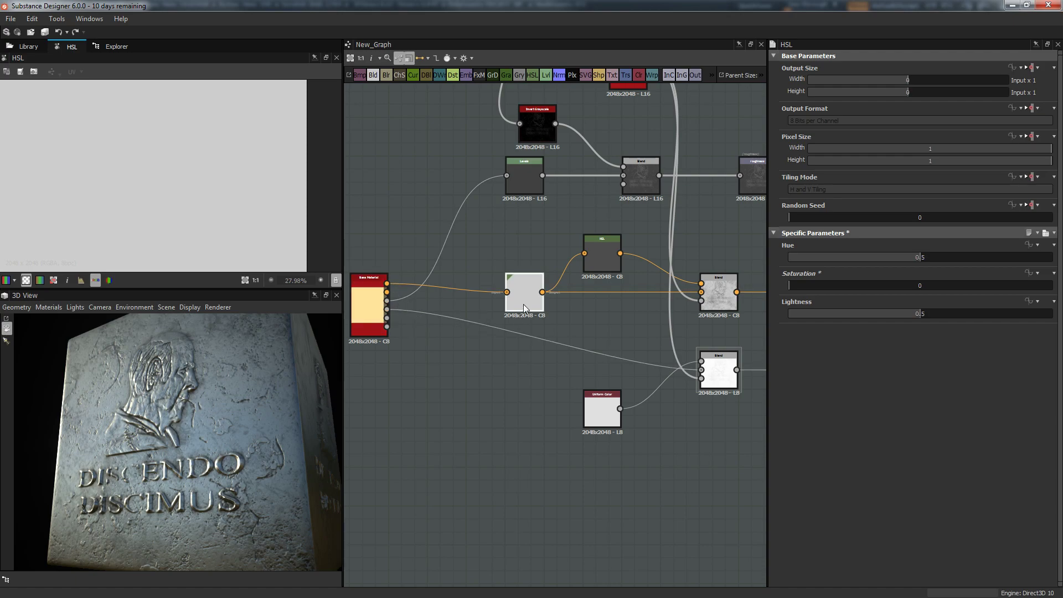
Delete the new HSL node and move the dark gold HSL node closer to the Base Material, above the straight base color link
key("Delete")
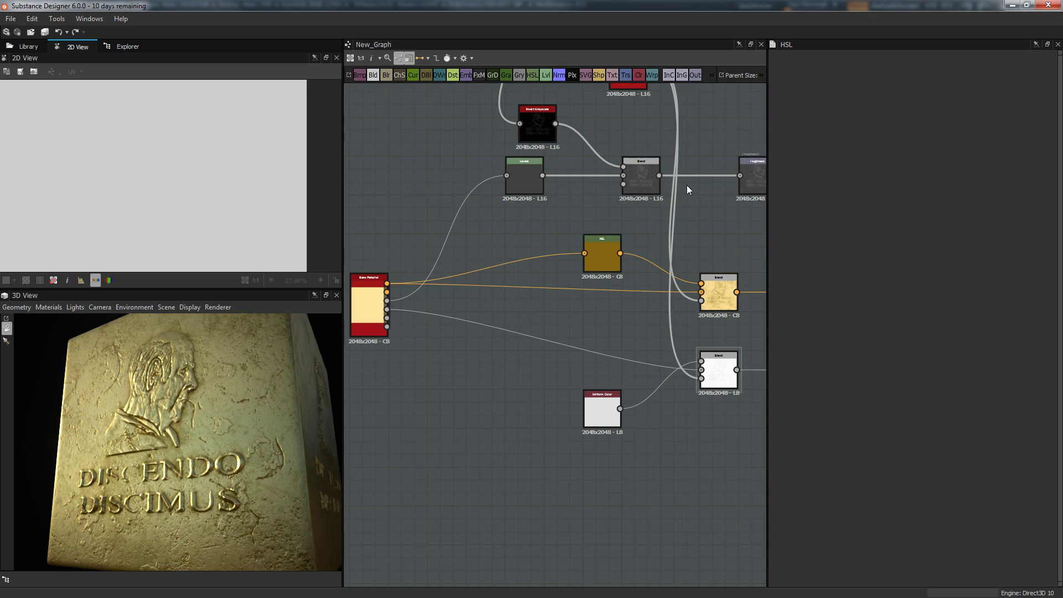
left_click_drag(606, 268, 559, 309)
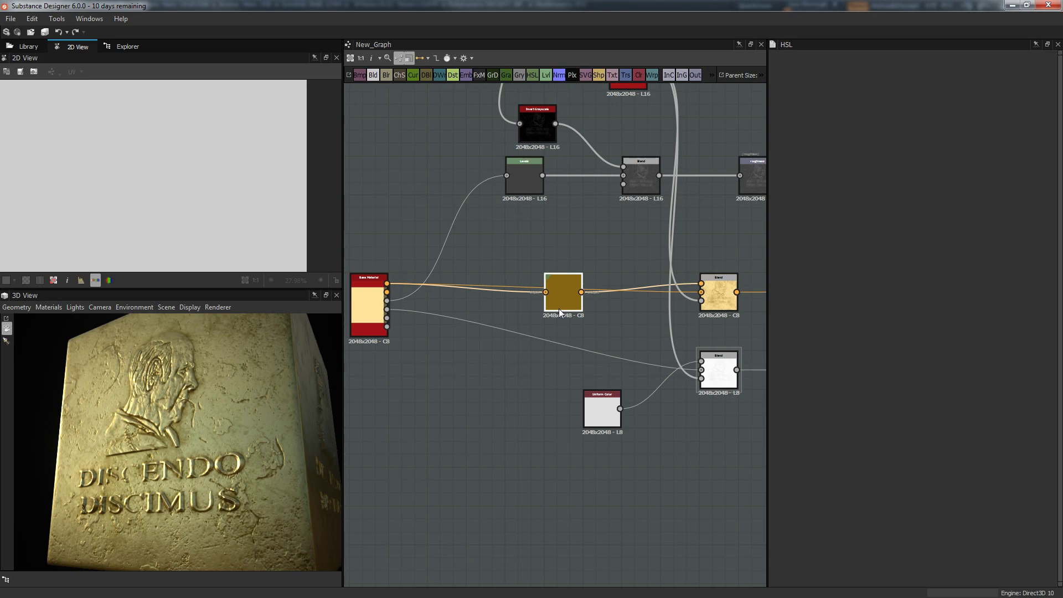
left_click_drag(564, 279, 563, 240)
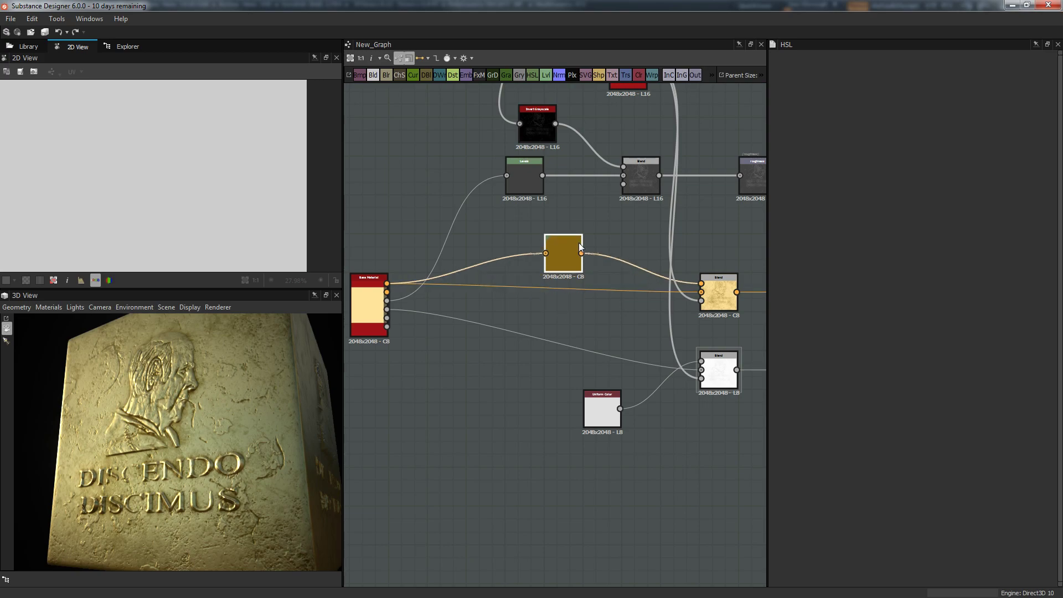
Display the base color Blend node's result in the 2D view along with its parameters
middle_click_drag(676, 266, 611, 283)
mouse_move(656, 306)
left_mouse_down()
mouse_move(654, 268)
mouse_move(655, 309)
left_mouse_up()
double_click(656, 309)
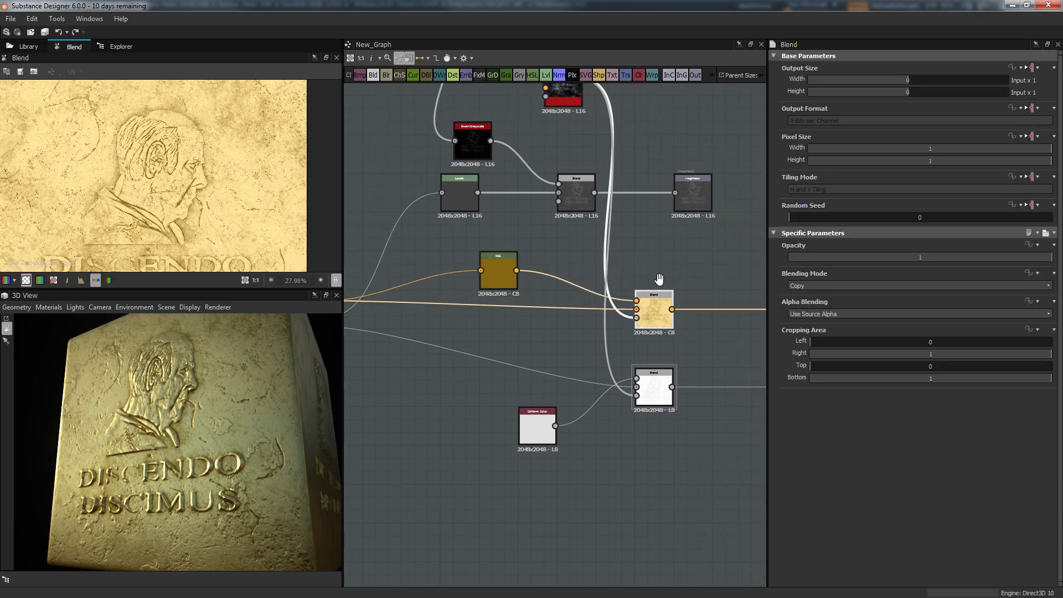
Move the base color and metallic output nodes closer to their Blend nodes, aligning both outputs in one column
middle_click_drag(657, 282, 541, 277)
left_click_drag(704, 302, 665, 303)
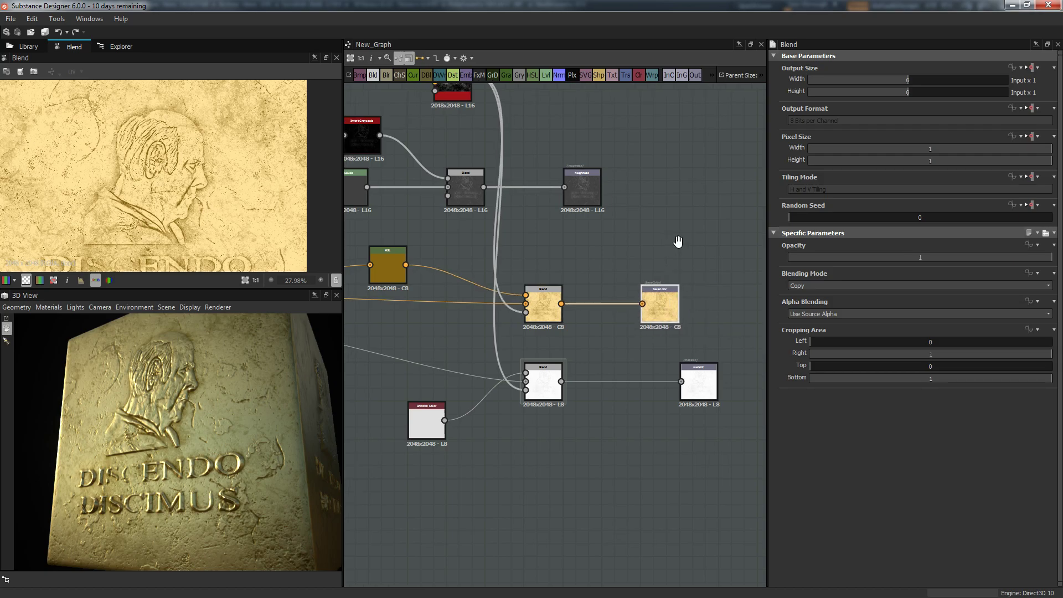
middle_click_drag(665, 245, 685, 240)
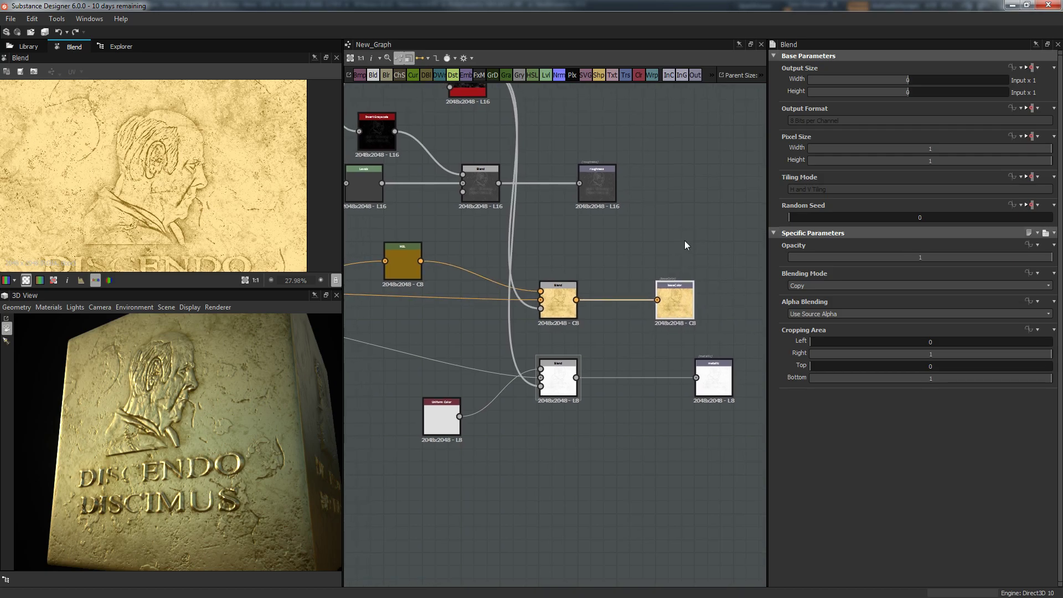
left_click_drag(644, 246, 633, 431)
left_click_drag(704, 391, 664, 391)
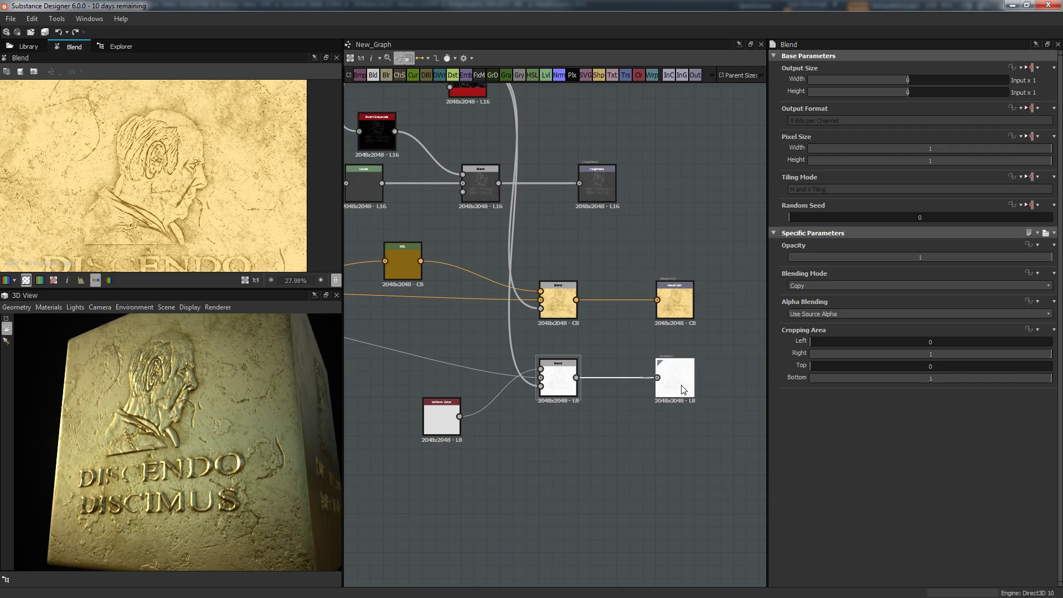
scroll(634, 326, "down", 2)
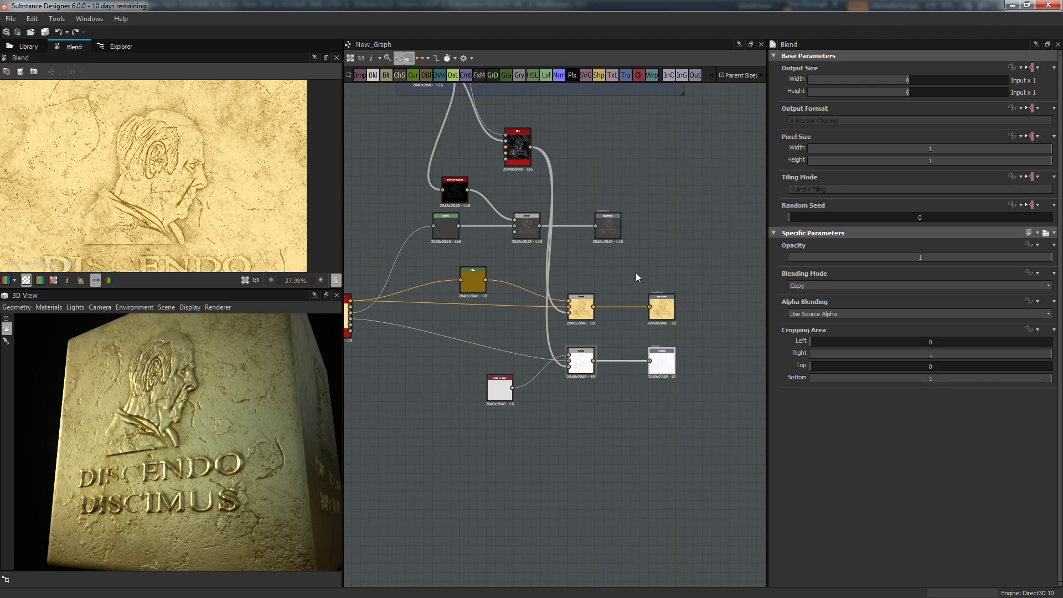
middle_click_drag(636, 272, 668, 240)
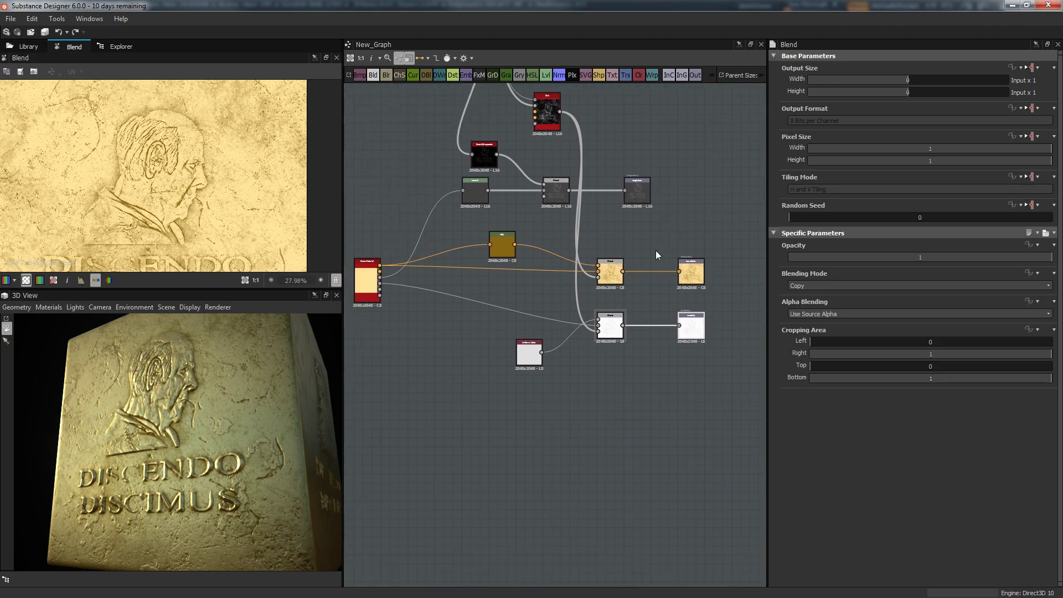